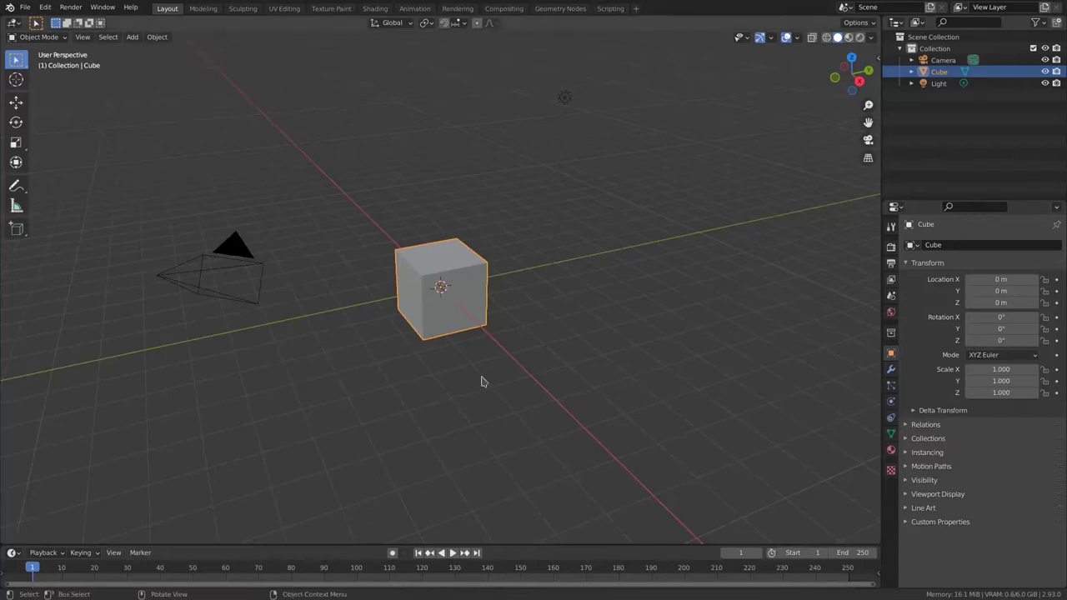
Open the Anillo infinito love v3.blend ring file.
drag(484, 376, 488, 350)
click(25, 7)
click(38, 29)
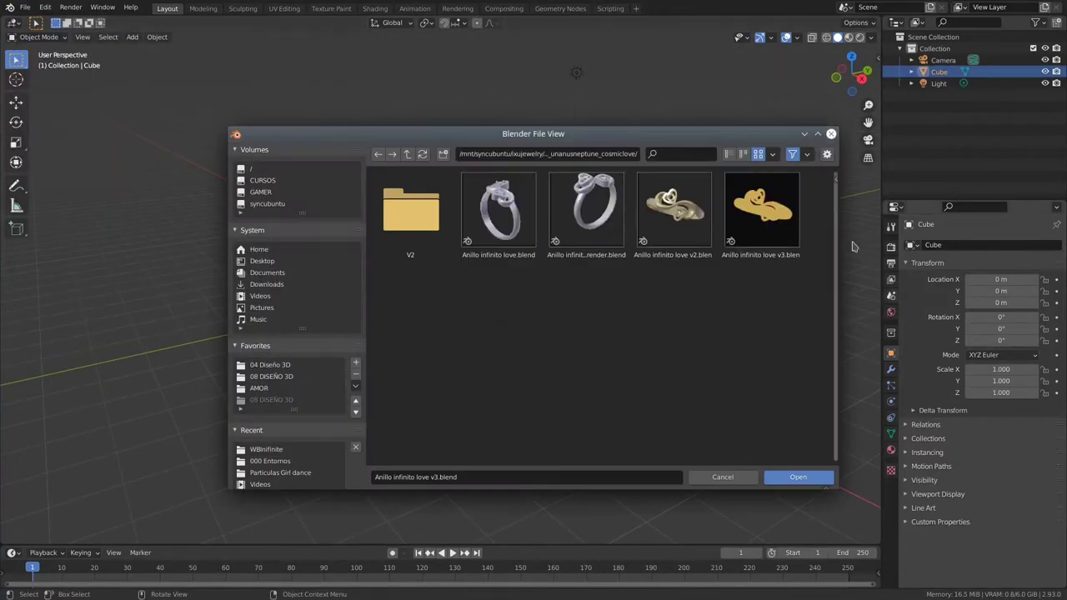
double_click(770, 233)
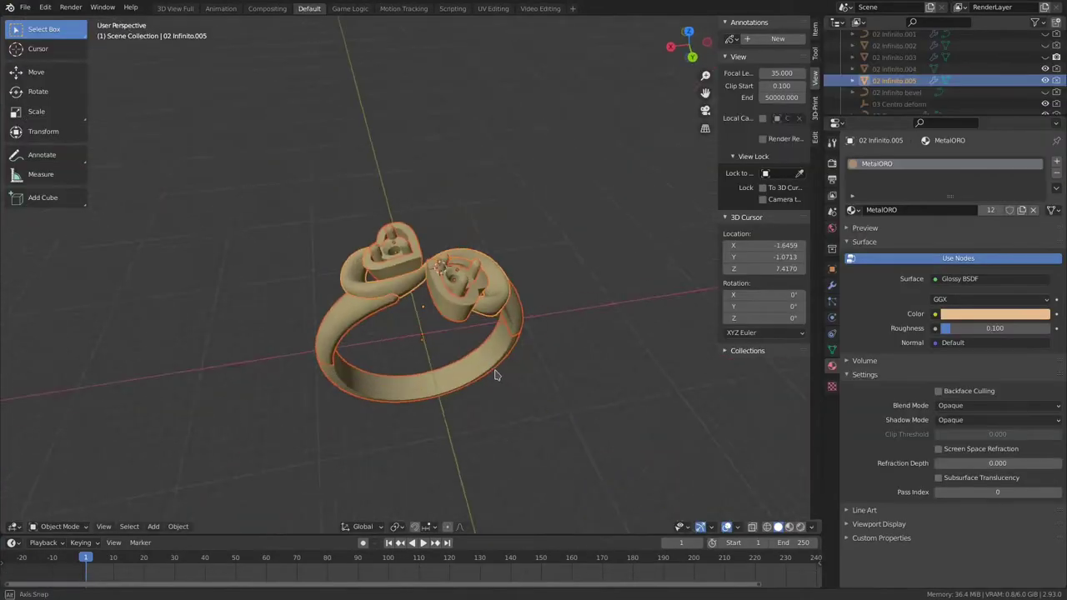
Inspect the heart setting in X-ray, clear the selection and return to Object Mode.
key(alt+z)
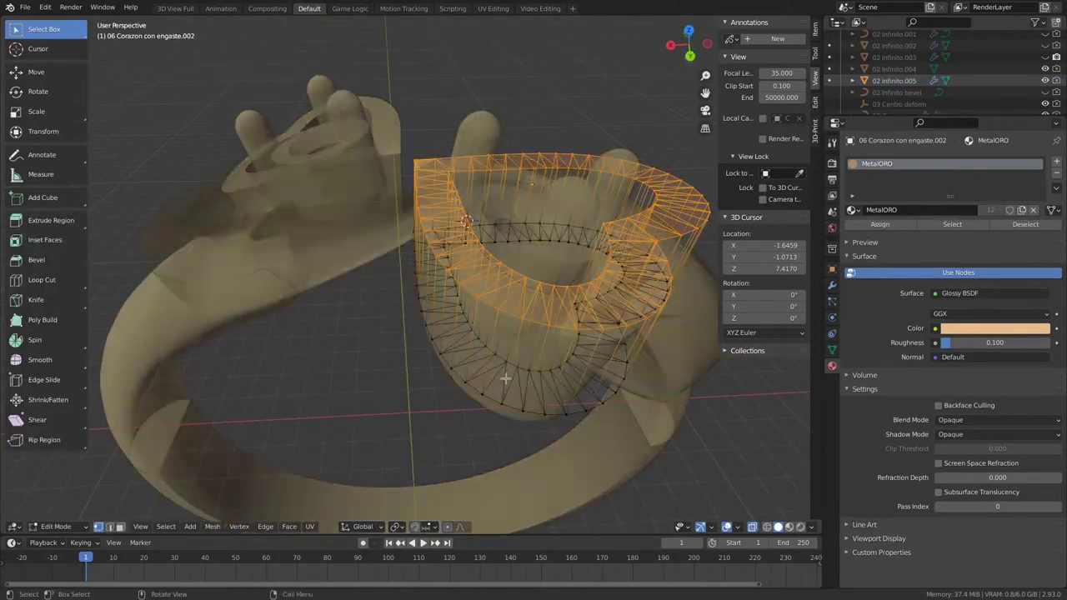
drag(488, 368, 450, 333)
key(alt+z)
scroll(up, 3)
scroll(down, 3)
key(alt+a)
key(2)
key(Tab)
scroll(down, 3)
Enlarge the Outliner and rename Collection 1 to 'coleccion anillo1'.
drag(936, 119, 936, 534)
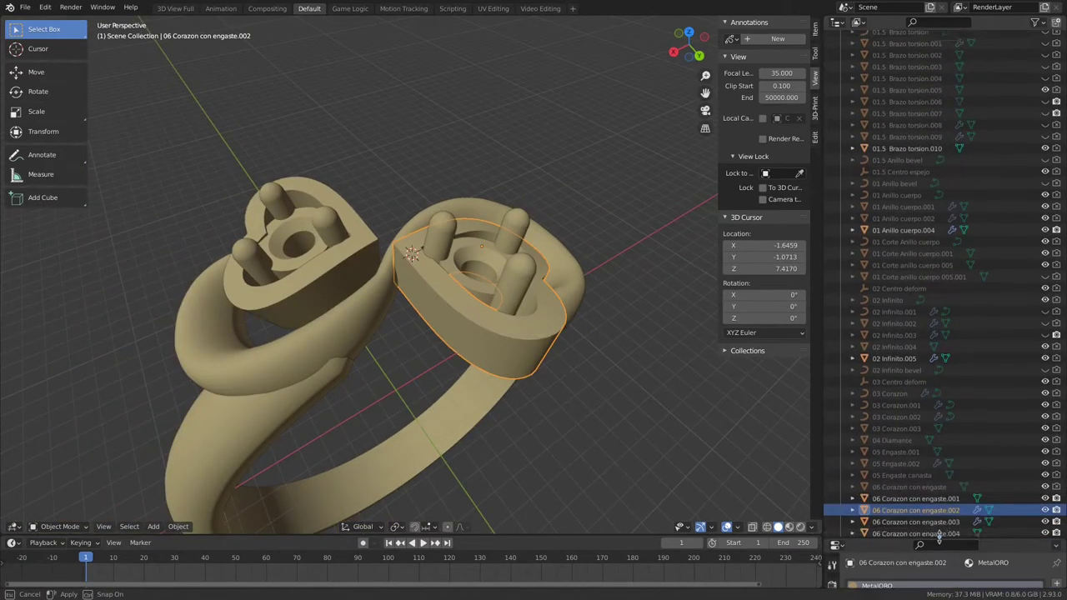
scroll(up, 3)
click(843, 49)
click(842, 48)
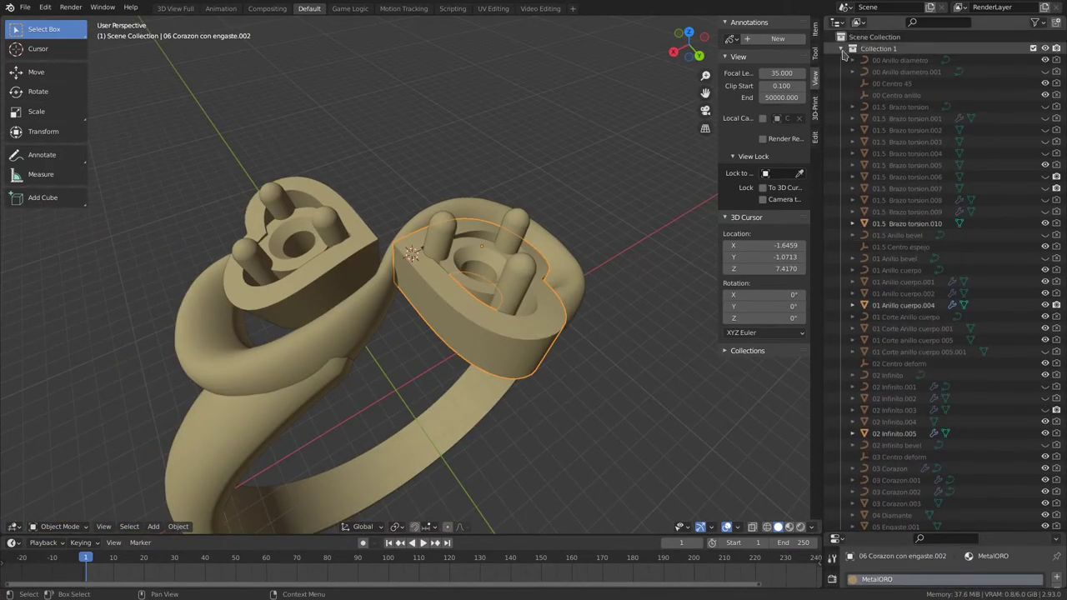
click(842, 48)
click(887, 50)
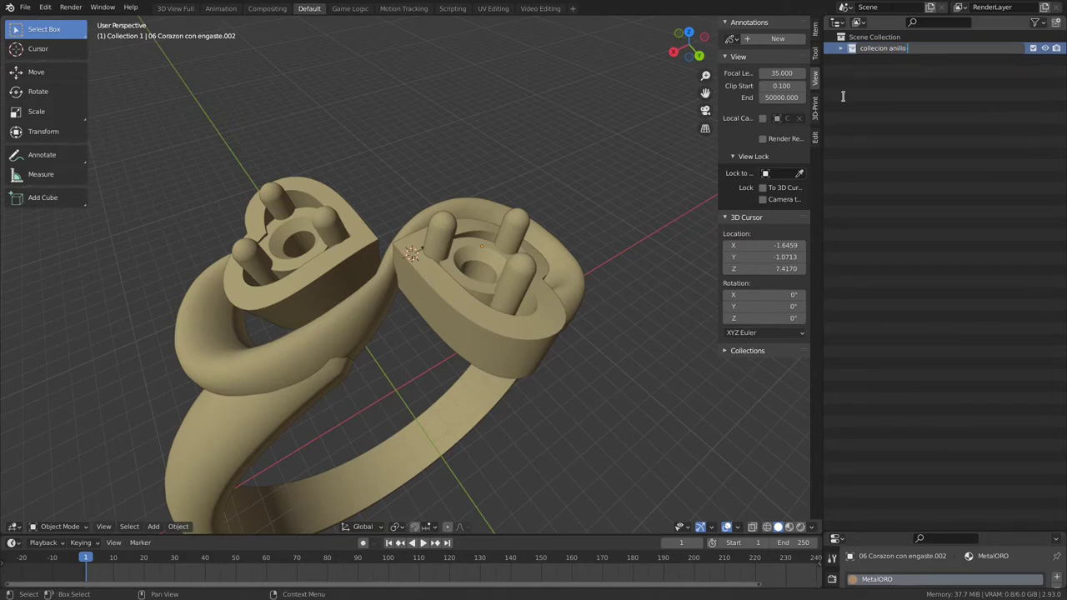
Return to the File menu to start a new file.
click(25, 7)
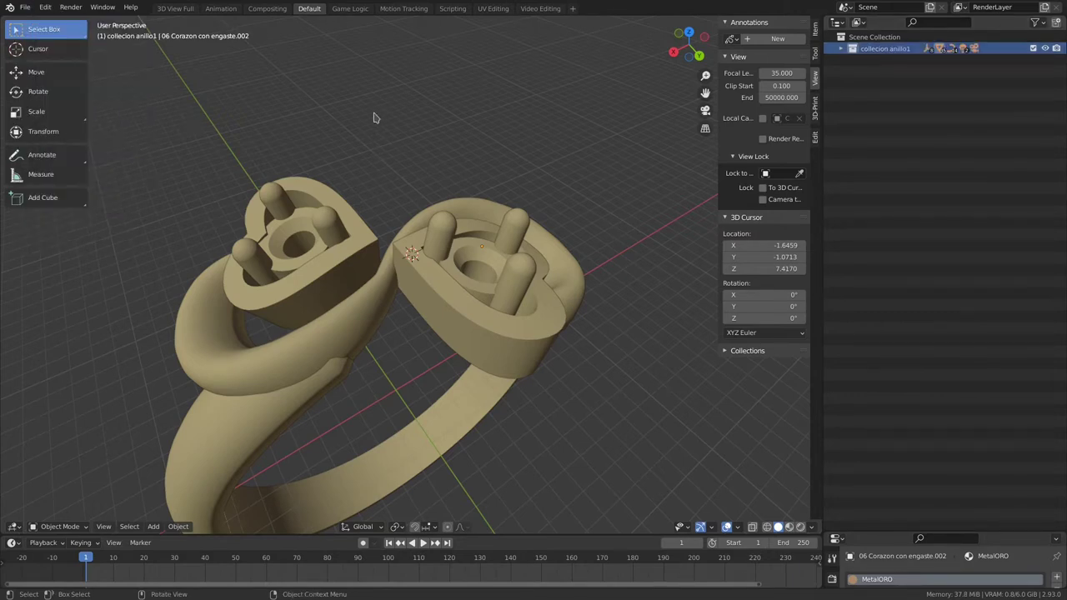
right_click(367, 112)
click(25, 7)
Discard the ring file and load IXU design.blend from the 02TERMINADOS folder.
click(156, 19)
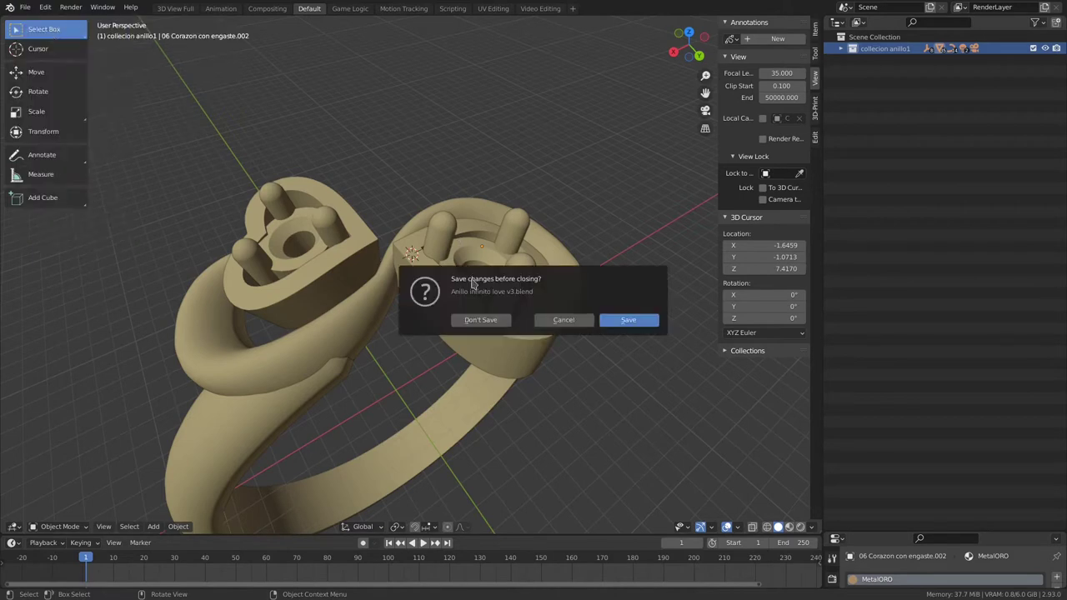
click(481, 320)
click(407, 153)
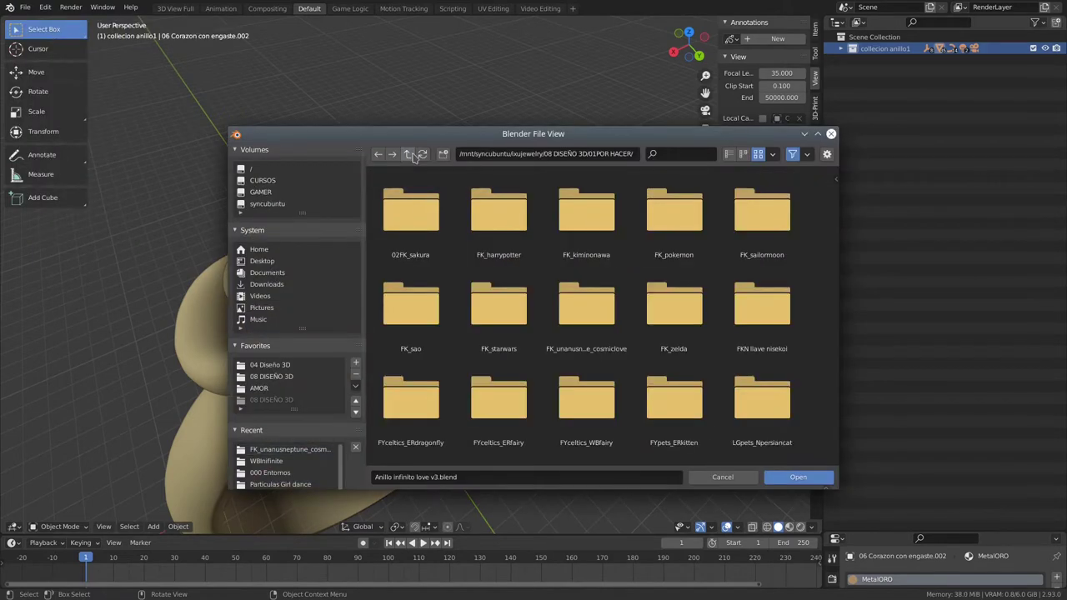
scroll(down, 3)
click(406, 153)
double_click(500, 217)
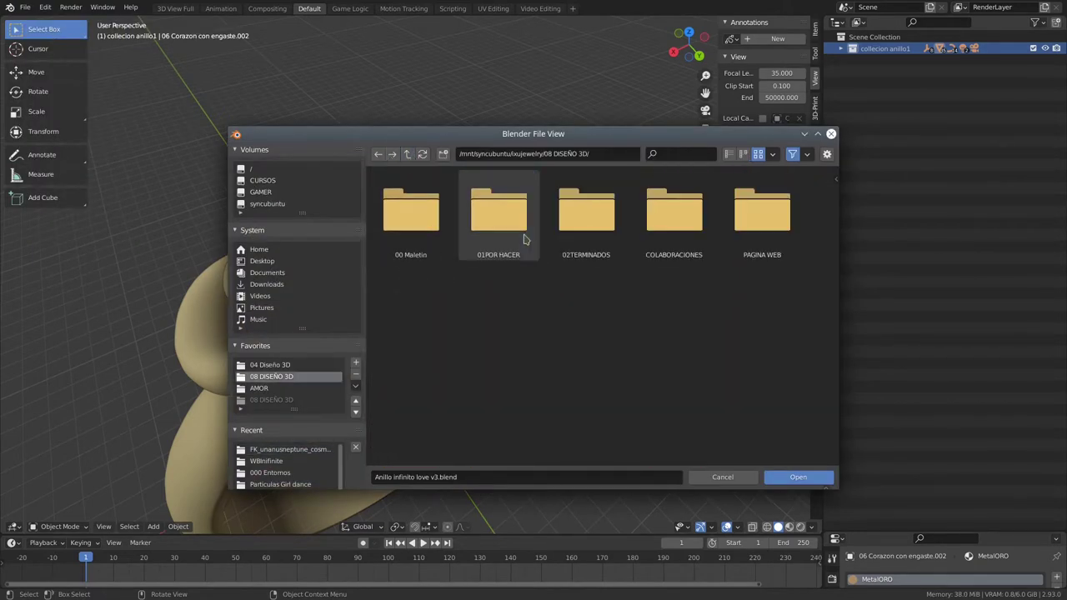
double_click(761, 308)
drag(687, 340, 398, 200)
Rename the CosmicLove folder to Rcosmiclove and save the file there as Rcosmiclove.blend.
key(ctrl+s)
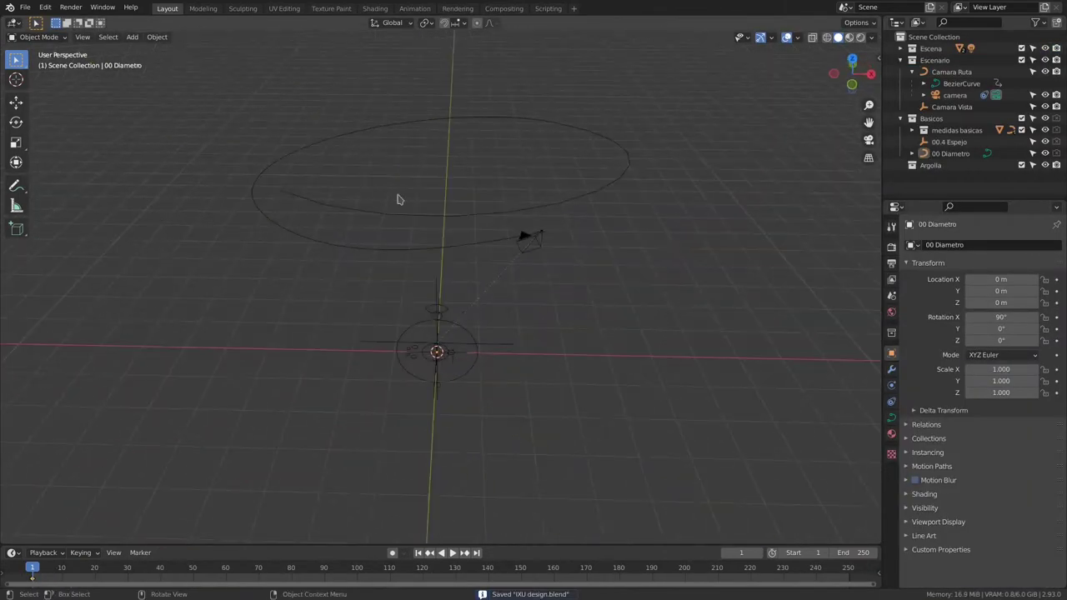
click(25, 8)
click(41, 84)
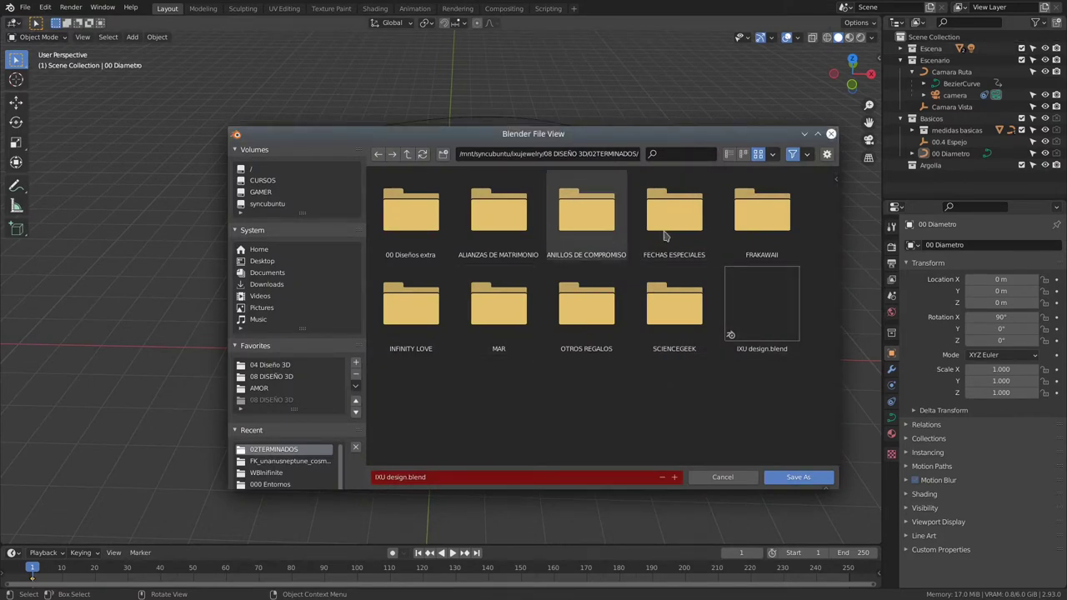
double_click(761, 221)
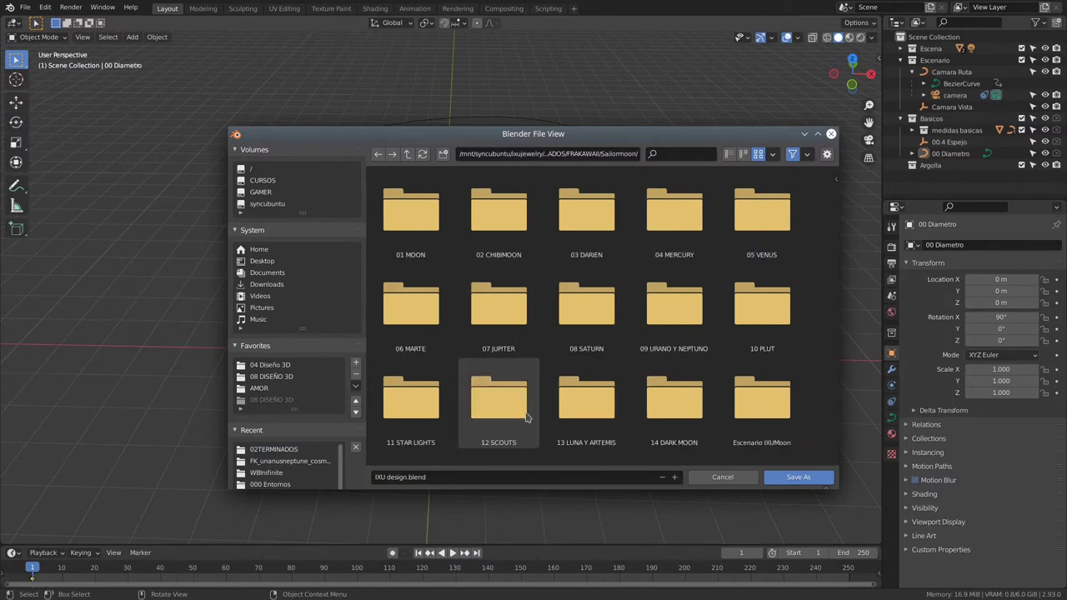
double_click(690, 332)
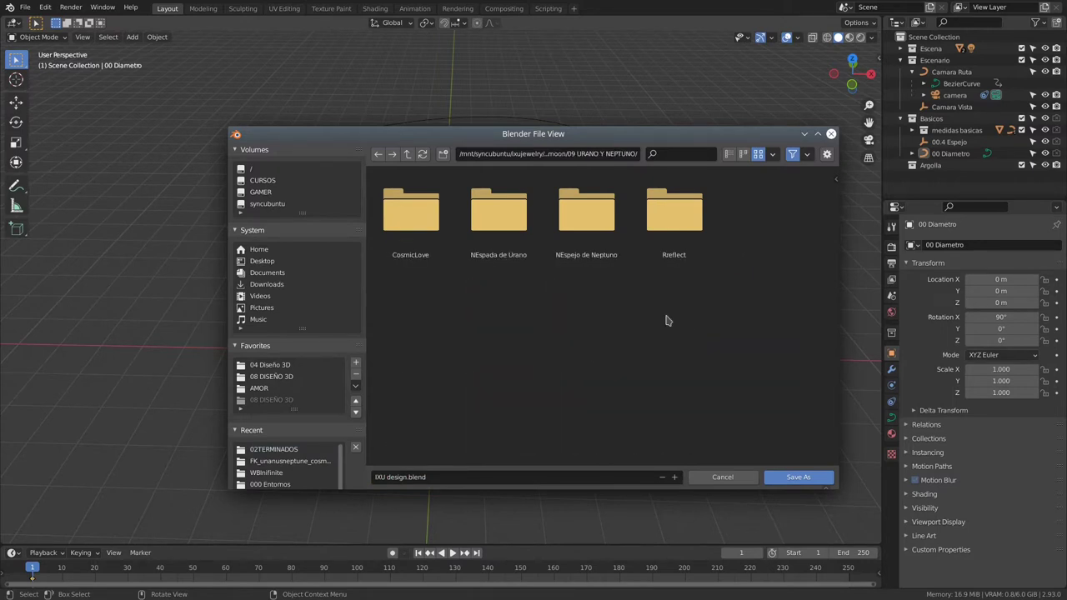
click(408, 248)
key(F2)
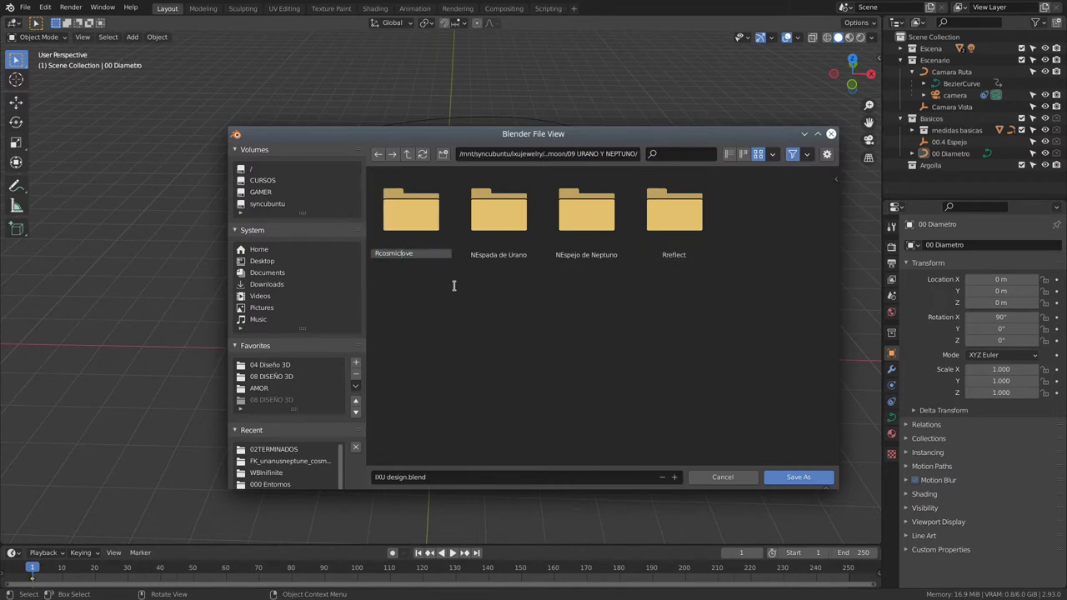
key(Return)
key(Return)
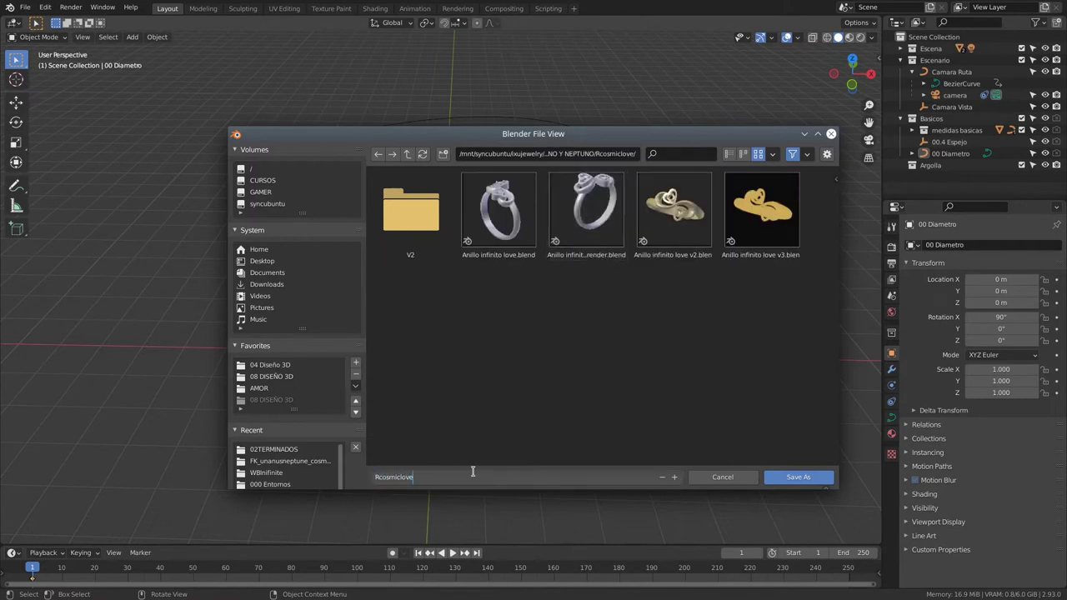
click(797, 476)
Append Collection 1 from the v3 ring file into the scene.
click(901, 119)
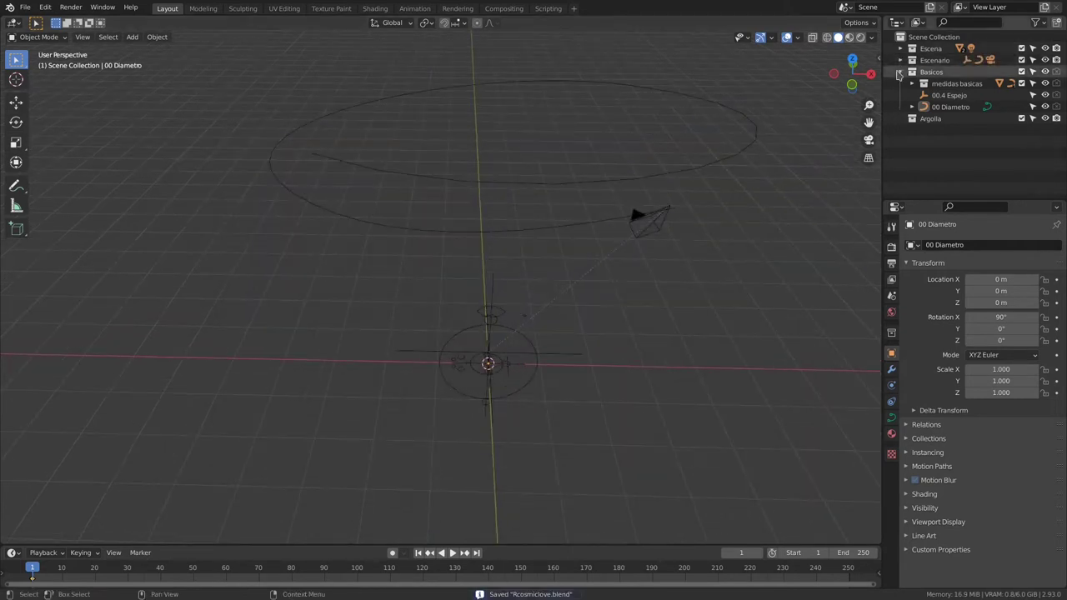
click(900, 60)
click(25, 6)
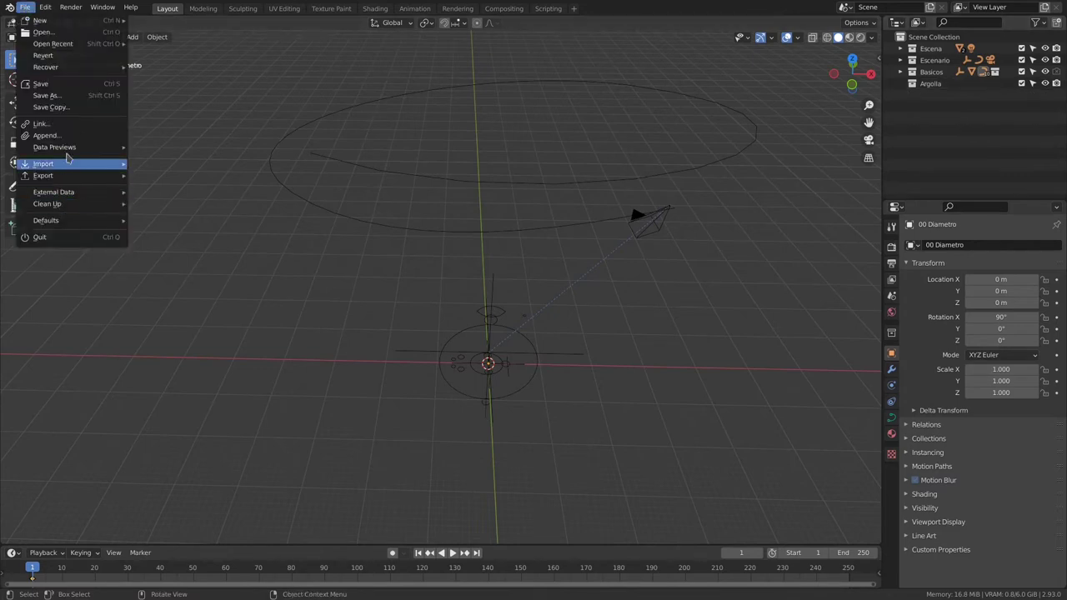
click(59, 140)
double_click(498, 213)
double_click(586, 209)
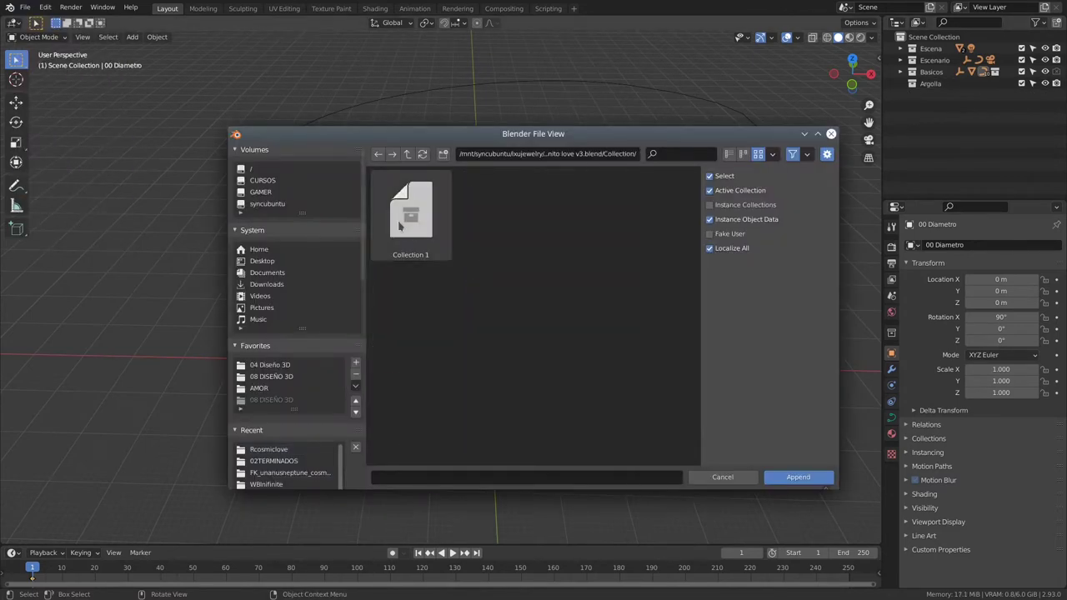
double_click(410, 208)
click(900, 95)
click(733, 200)
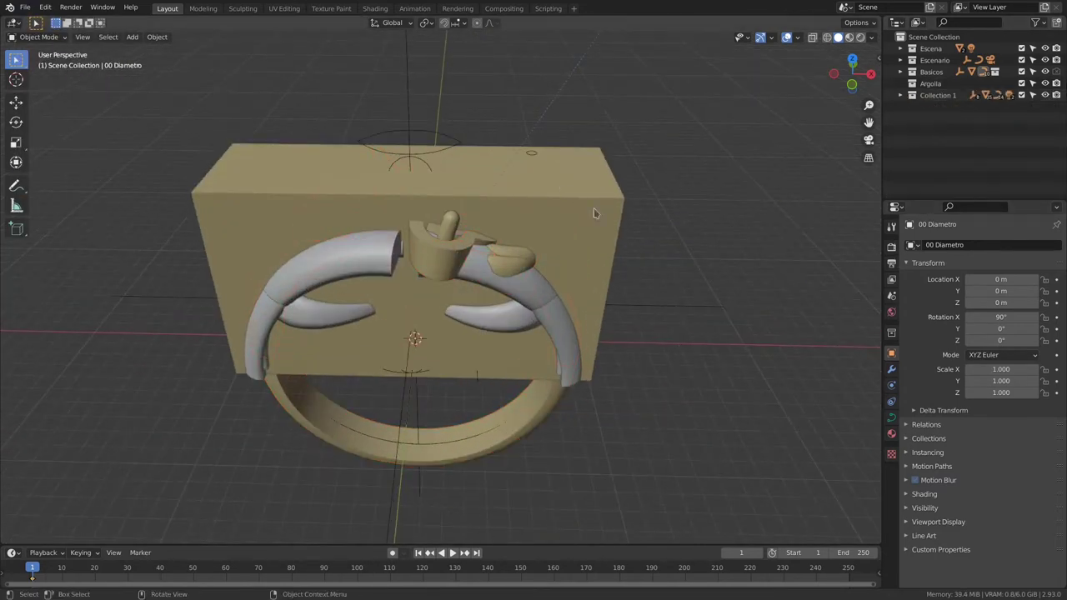
Hide the box-shaped cutter and the white arm pieces to expose the band.
click(1036, 22)
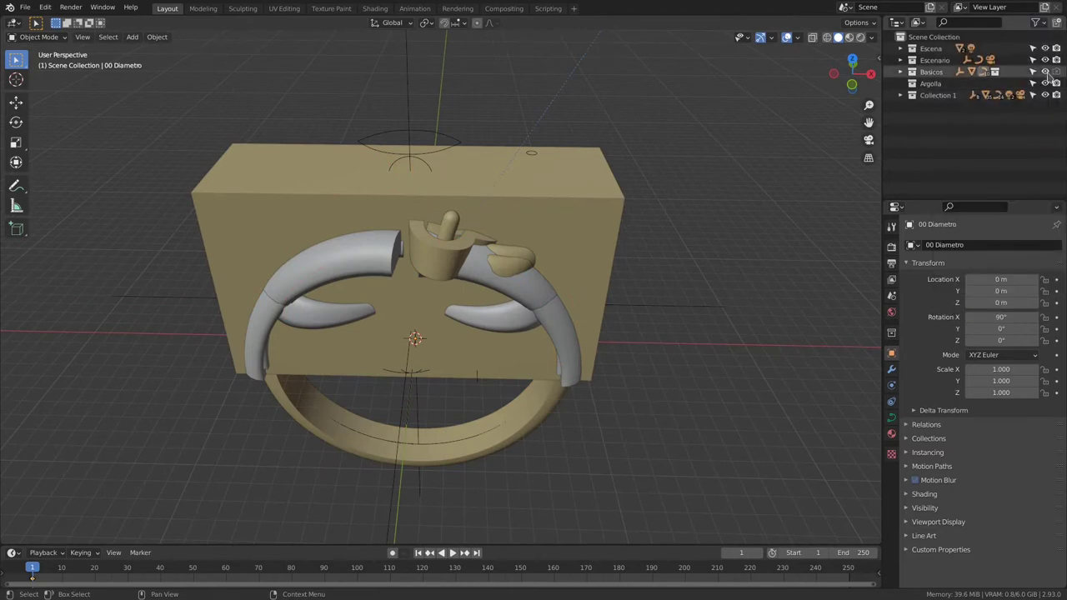
click(901, 95)
click(567, 256)
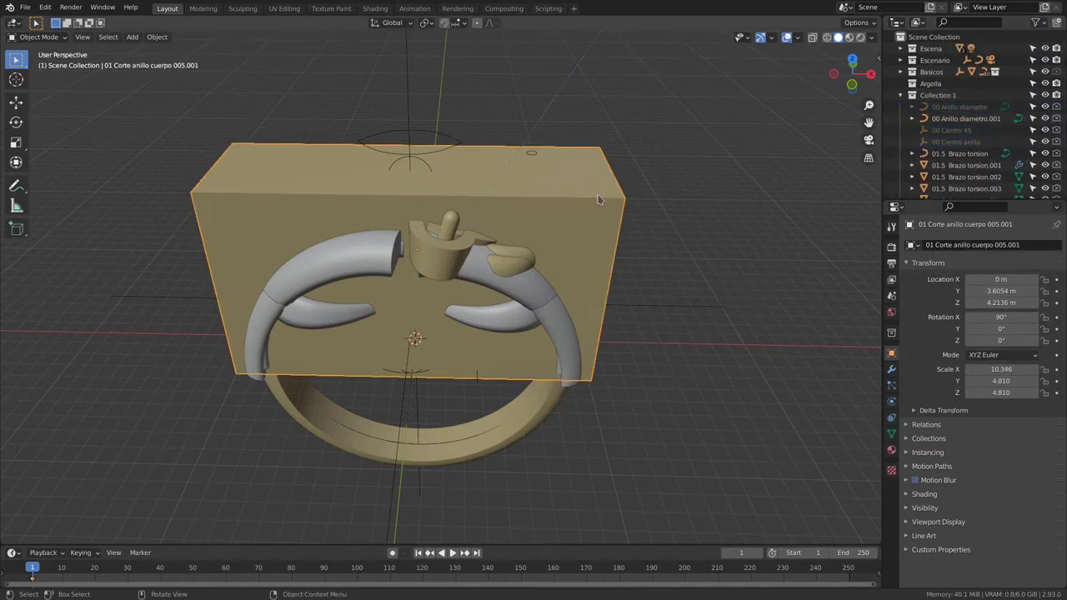
key(h)
drag(567, 258, 417, 221)
click(452, 310)
key(h)
key(h)
click(363, 274)
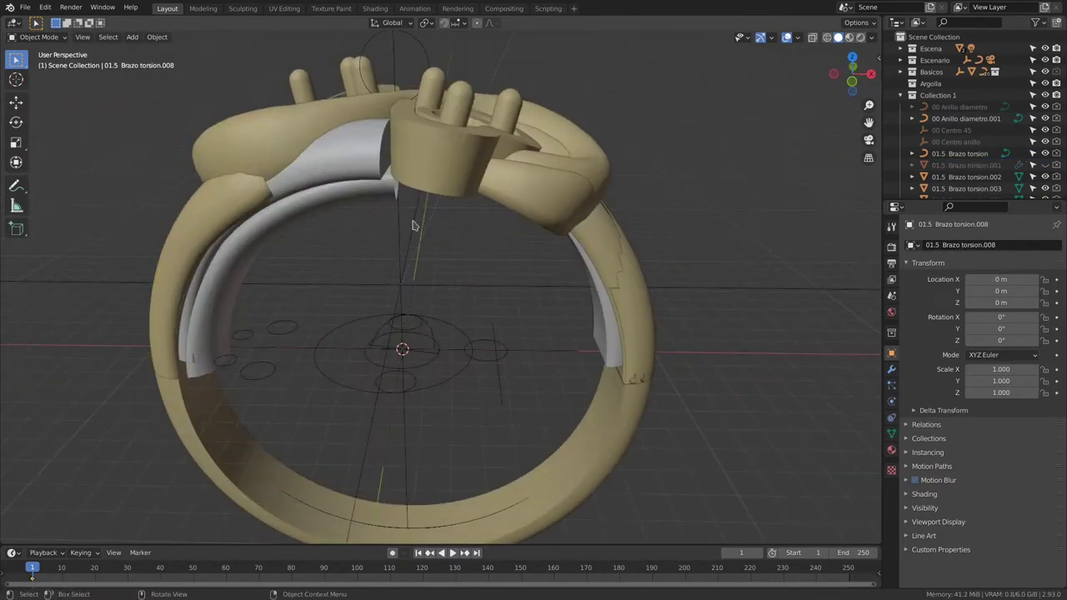
click(423, 274)
key(h)
click(208, 250)
drag(423, 275, 467, 334)
Inspect the 02 Infinito bevel curve and the 02 Infinito.003 band's modifiers.
click(912, 84)
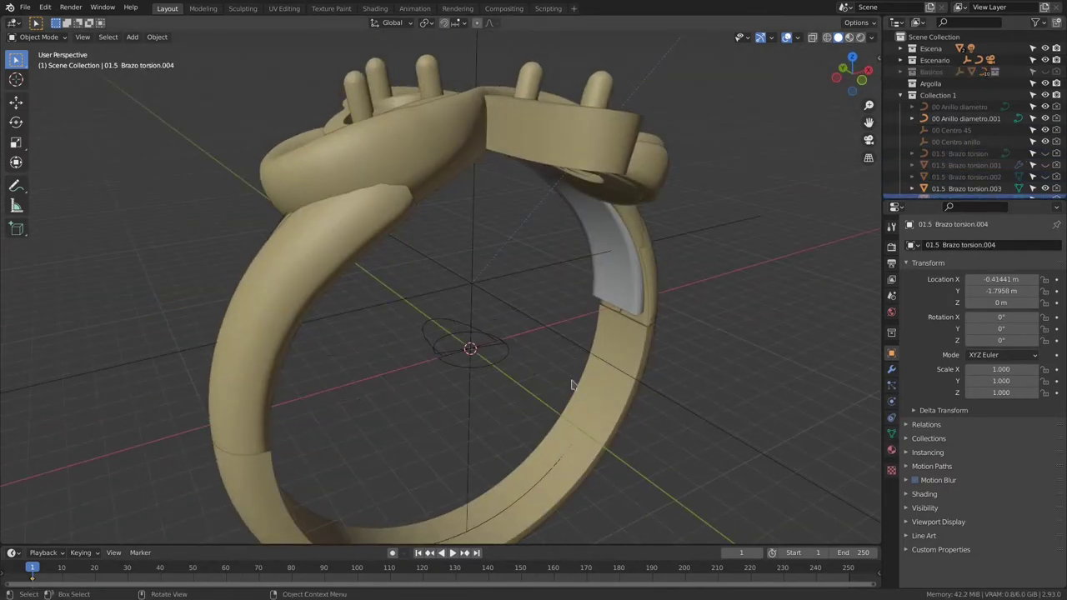
click(411, 341)
drag(500, 250, 433, 338)
key(Tab)
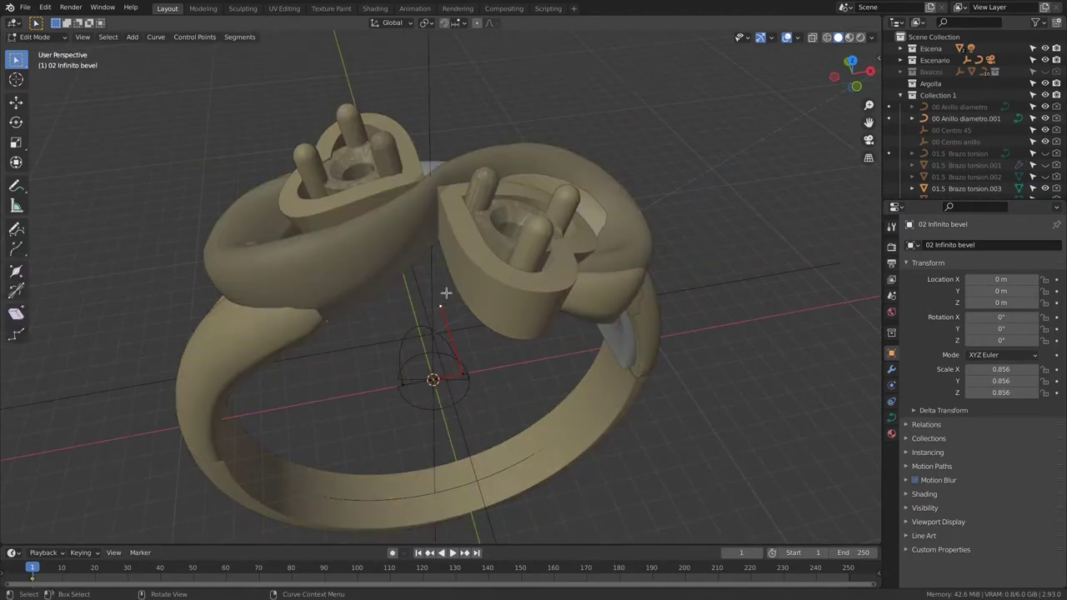
key(Tab)
click(424, 231)
drag(423, 231, 369, 327)
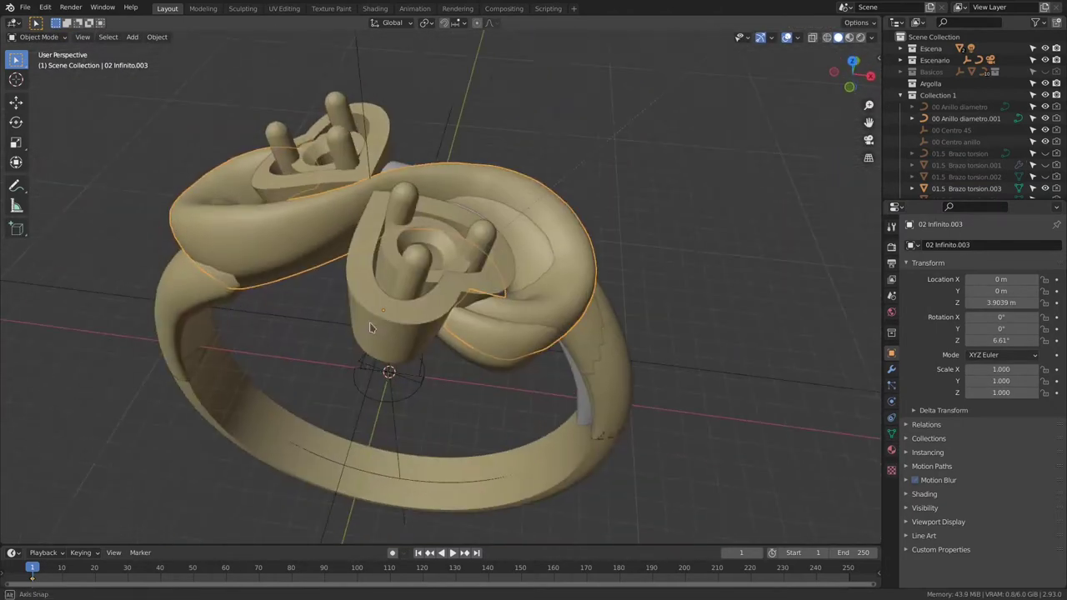
click(892, 369)
click(910, 264)
drag(434, 334, 540, 398)
Recalculate the normals of the 02 Infinito.003 band outward.
key(Tab)
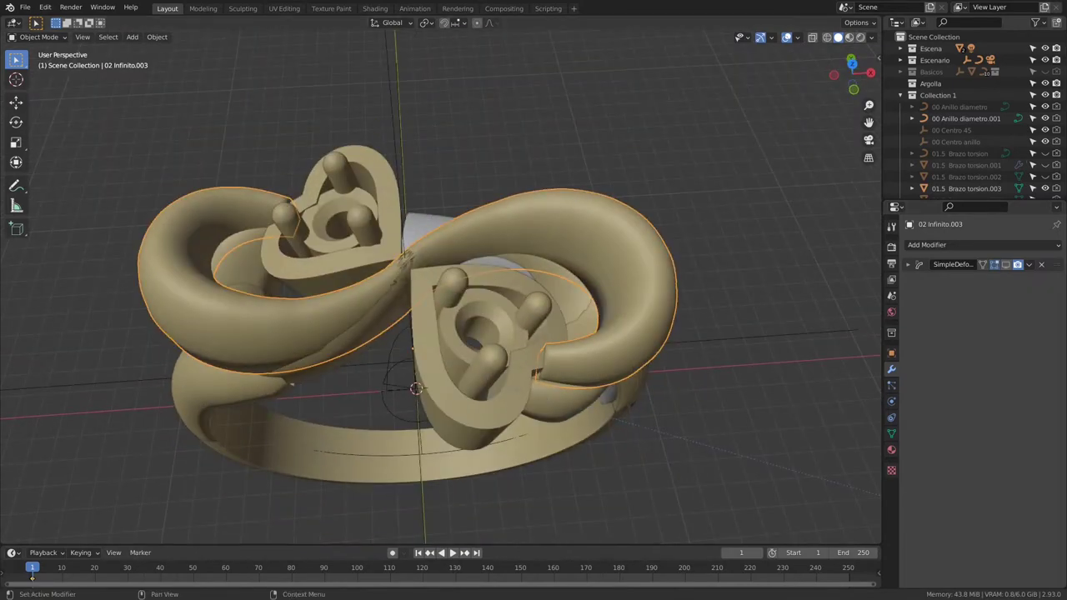
scroll(up, 3)
scroll(up, 3)
scroll(down, 3)
scroll(up, 3)
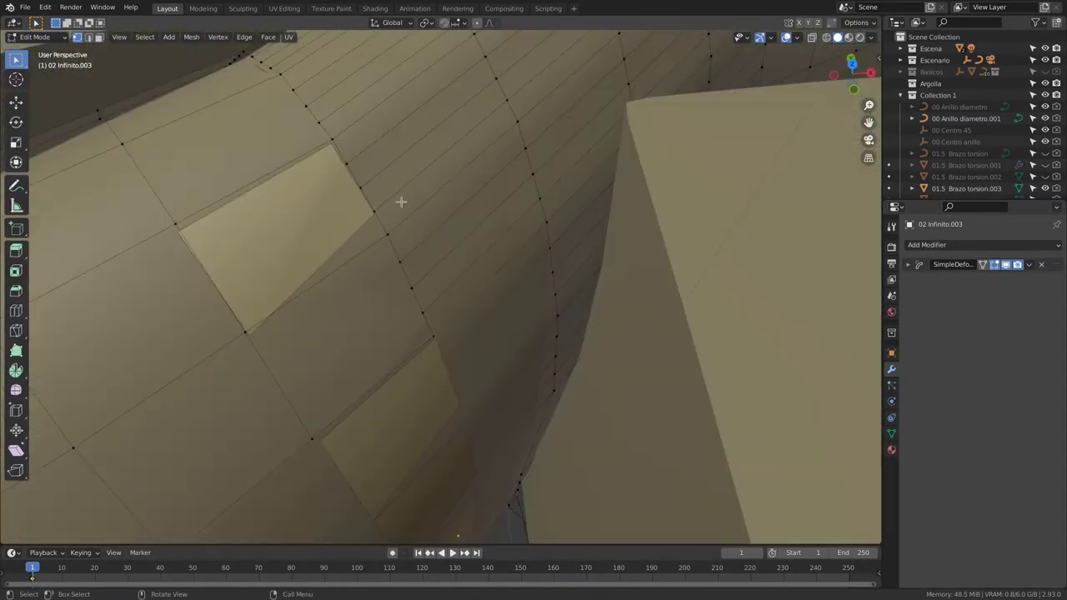
scroll(down, 3)
scroll(up, 3)
scroll(up, 3)
click(396, 156)
scroll(down, 3)
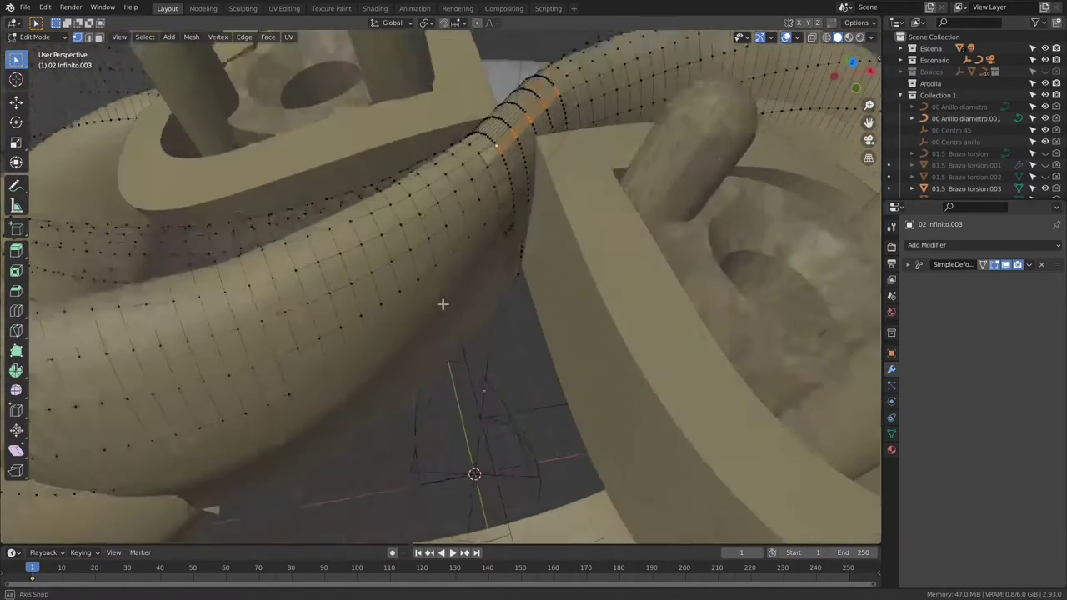
scroll(down, 3)
key(a)
key(alt+n)
click(445, 310)
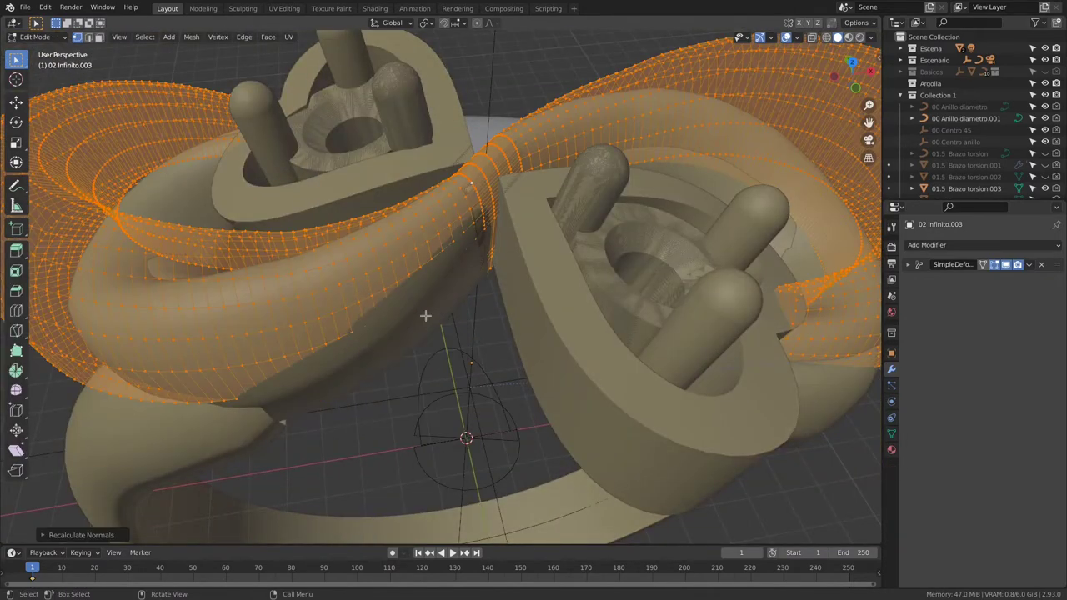
key(alt+n)
click(421, 329)
key(Tab)
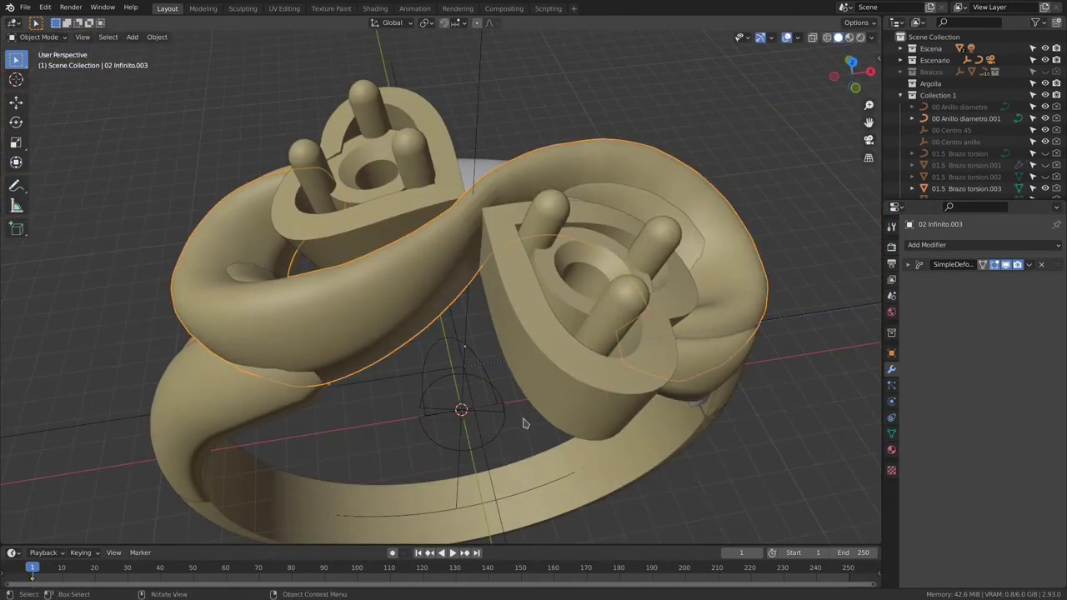
Move the lower band piece 01 Anillo cuerpo.004 into its final position.
click(524, 422)
drag(524, 422, 548, 250)
click(599, 320)
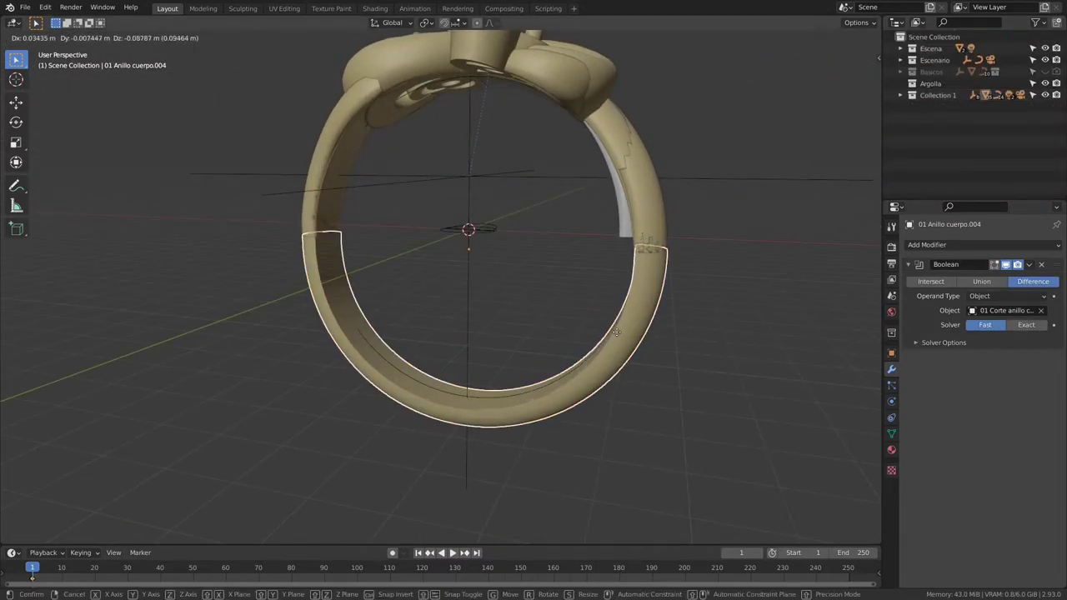
click(621, 225)
drag(572, 309, 709, 178)
Add new sub-collections inside Argolla and name them Brazo, Infinito, Corazon and Diamantes.
click(1034, 95)
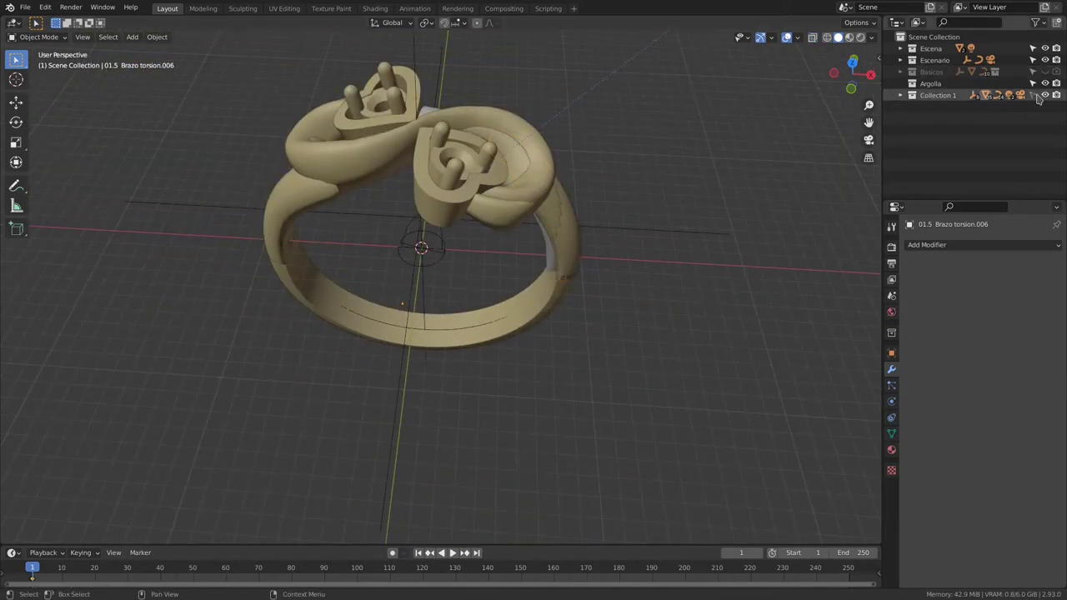
click(926, 83)
key(KP_1)
text(Infinito)
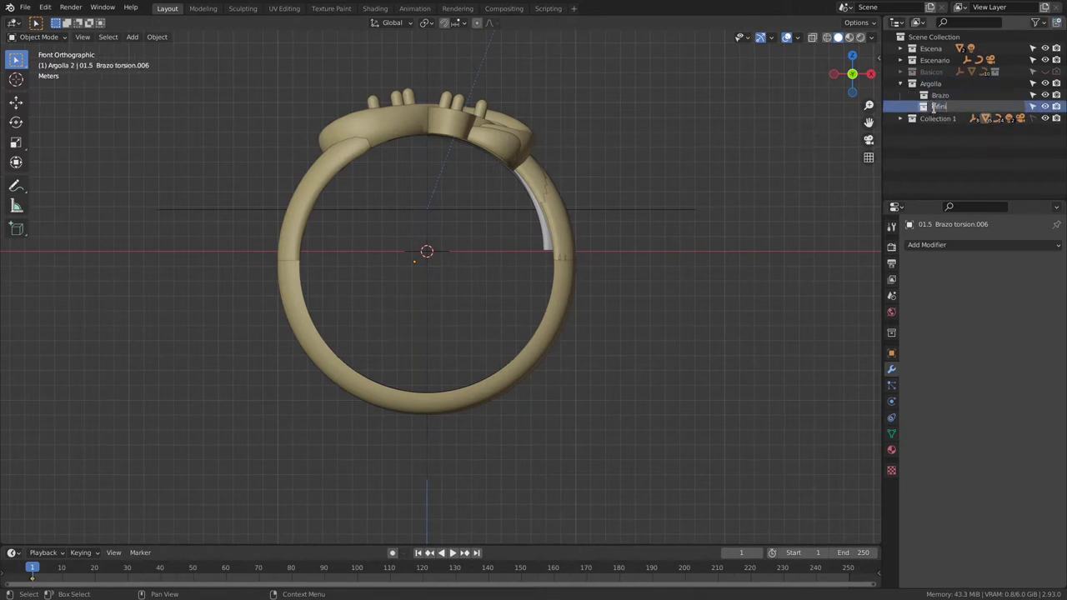
click(1057, 23)
text(Corazon)
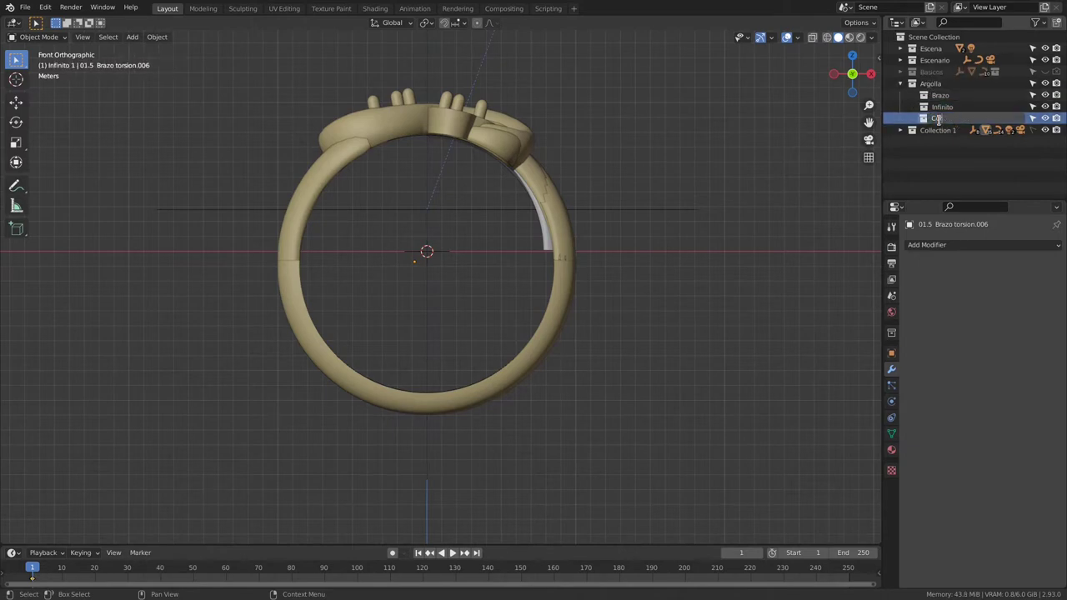
click(930, 83)
key(c)
double_click(942, 130)
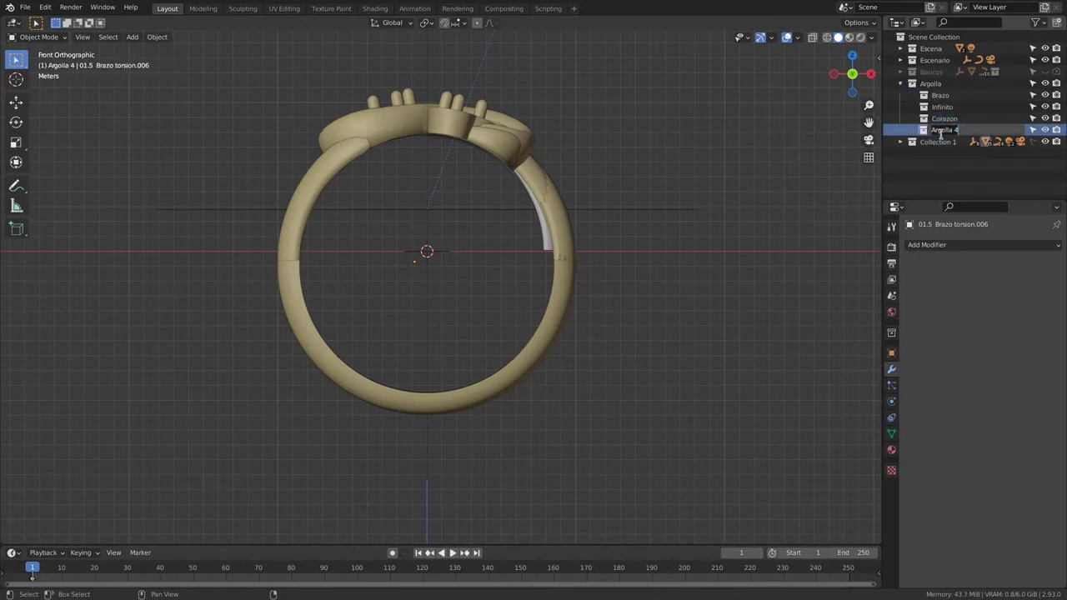
Check the Camara Vista camera, leaving it at X/Y 0.
drag(370, 198, 556, 282)
scroll(up, 3)
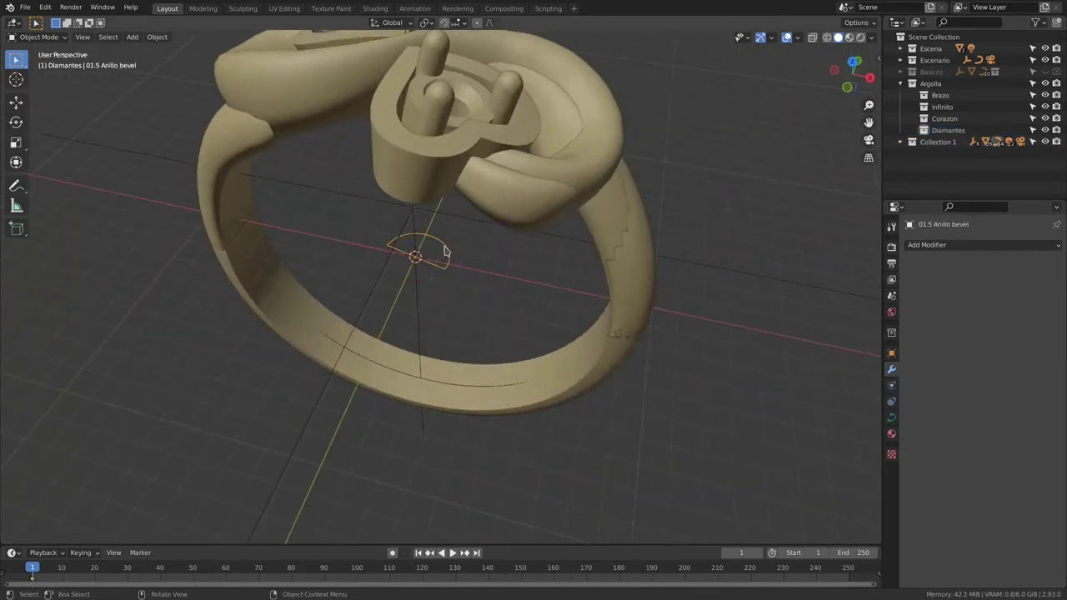
drag(445, 252, 464, 209)
scroll(down, 3)
click(673, 291)
scroll(up, 3)
key(g)
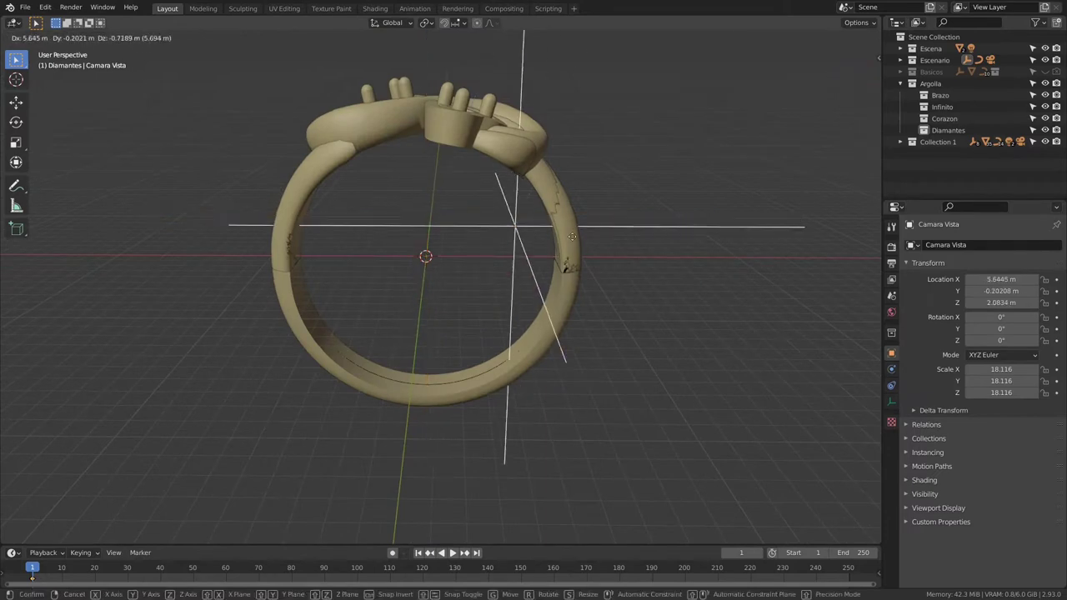
right_click(572, 237)
scroll(down, 3)
scroll(down, 3)
scroll(up, 3)
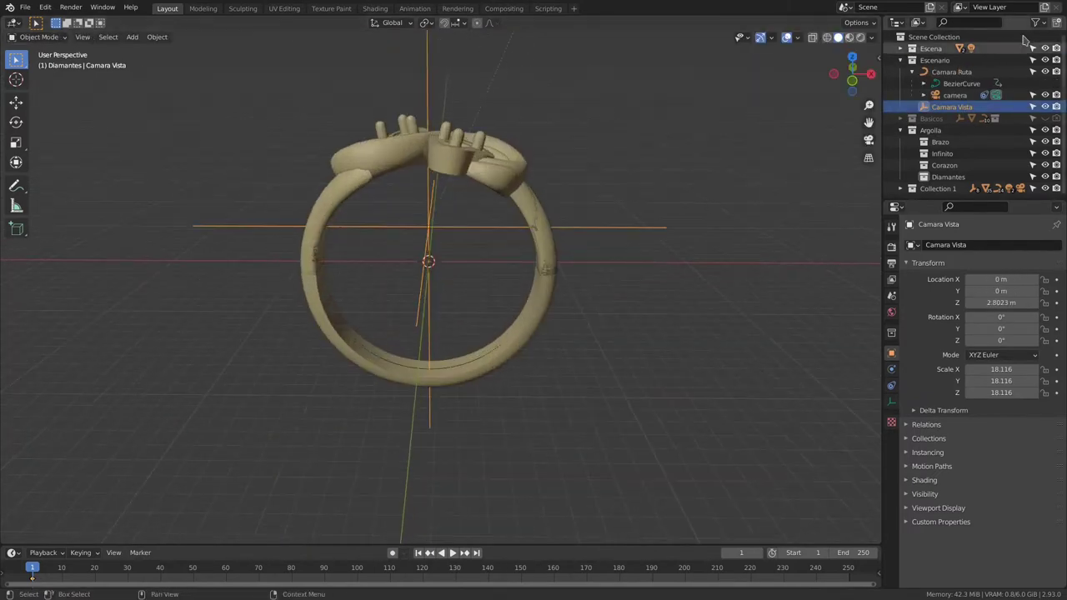
Hide and collapse the Escenario collection, then save the file.
click(1045, 60)
click(900, 60)
key(ctrl+s)
key(KP_1)
key(shift+a)
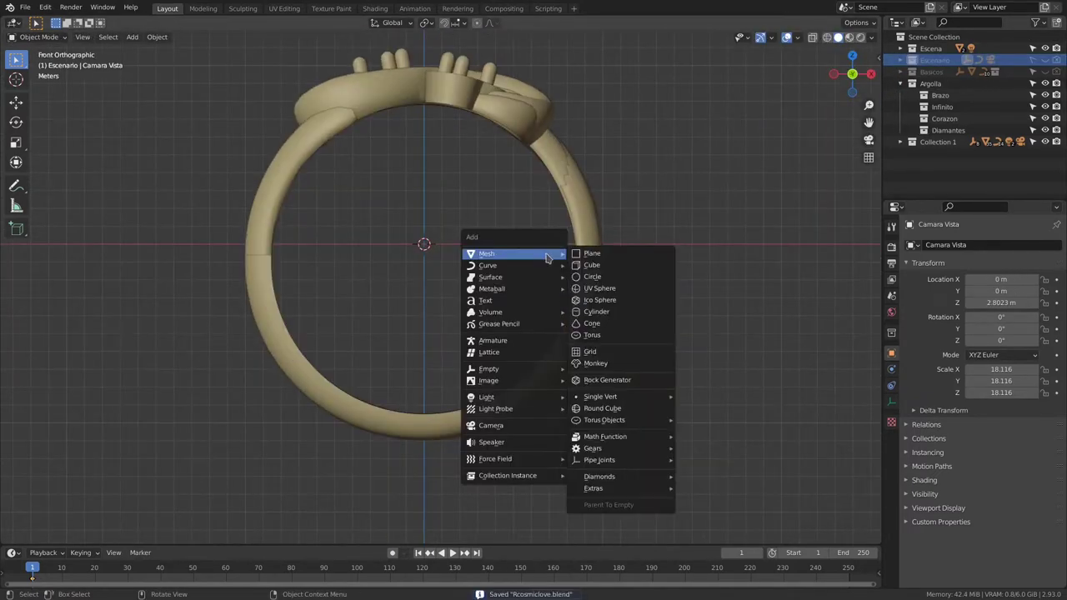
Add a Circle mesh aligned to the view.
click(607, 280)
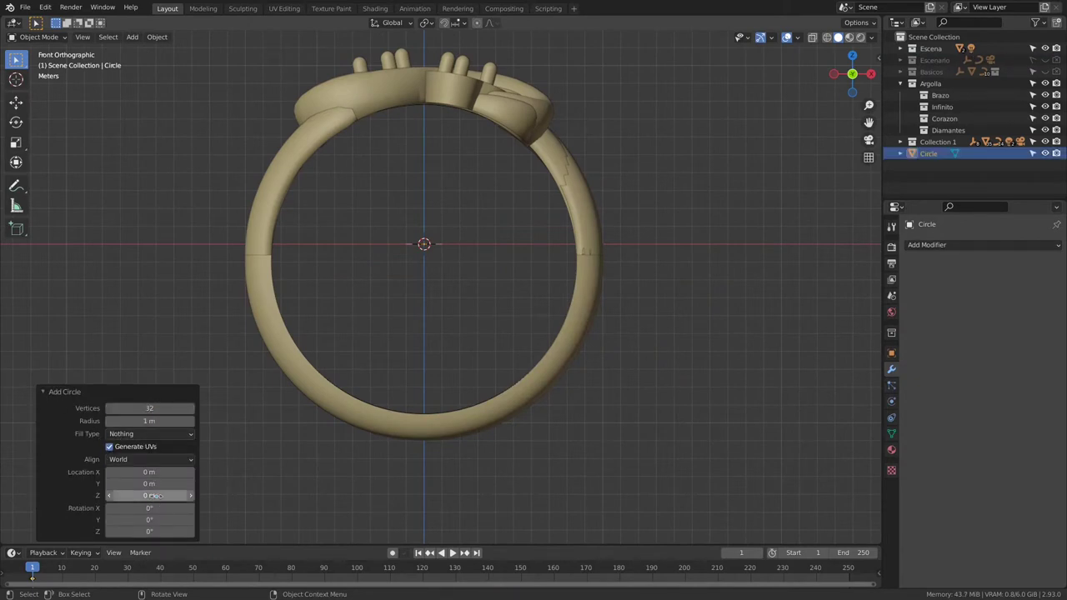
click(146, 459)
click(124, 483)
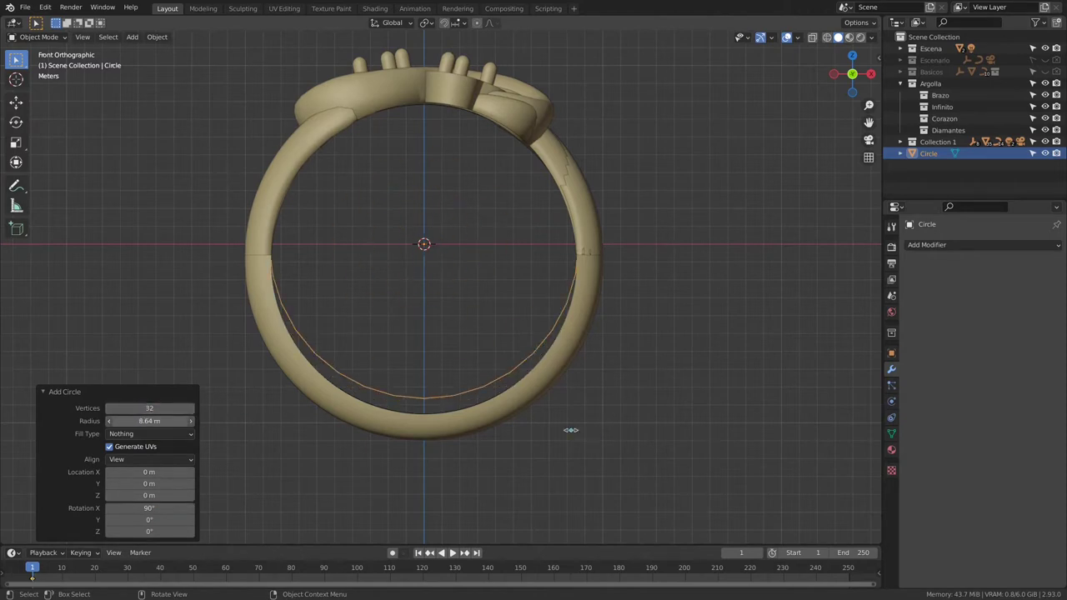
scroll(down, 3)
scroll(up, 3)
scroll(down, 3)
scroll(up, 3)
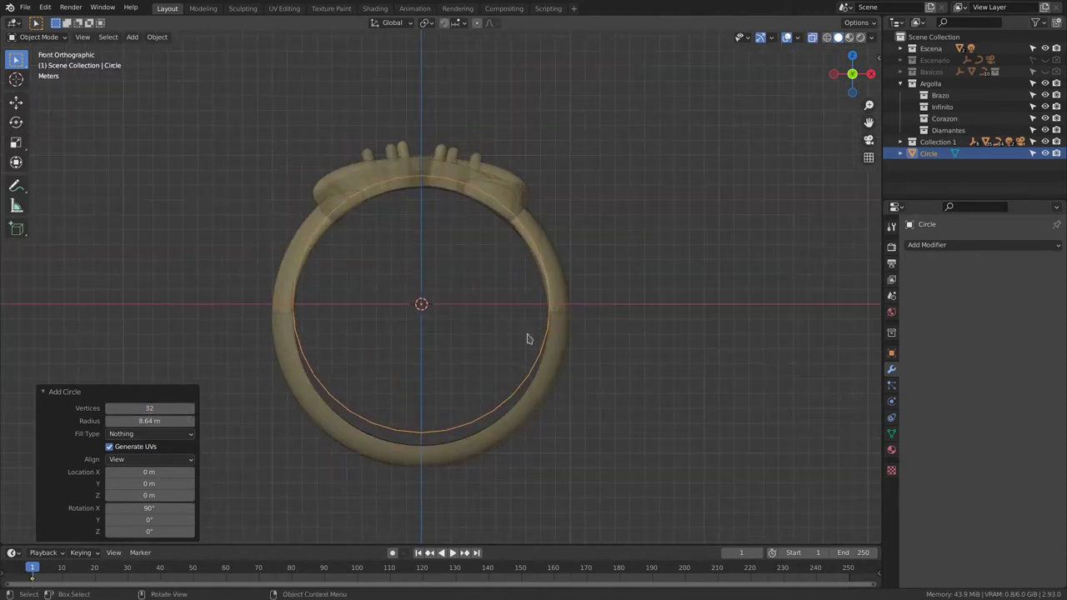
scroll(up, 3)
Set the circle's dimensions to 17.3 m in the sidebar and save the file.
key(g)
key(z)
key(Escape)
key(n)
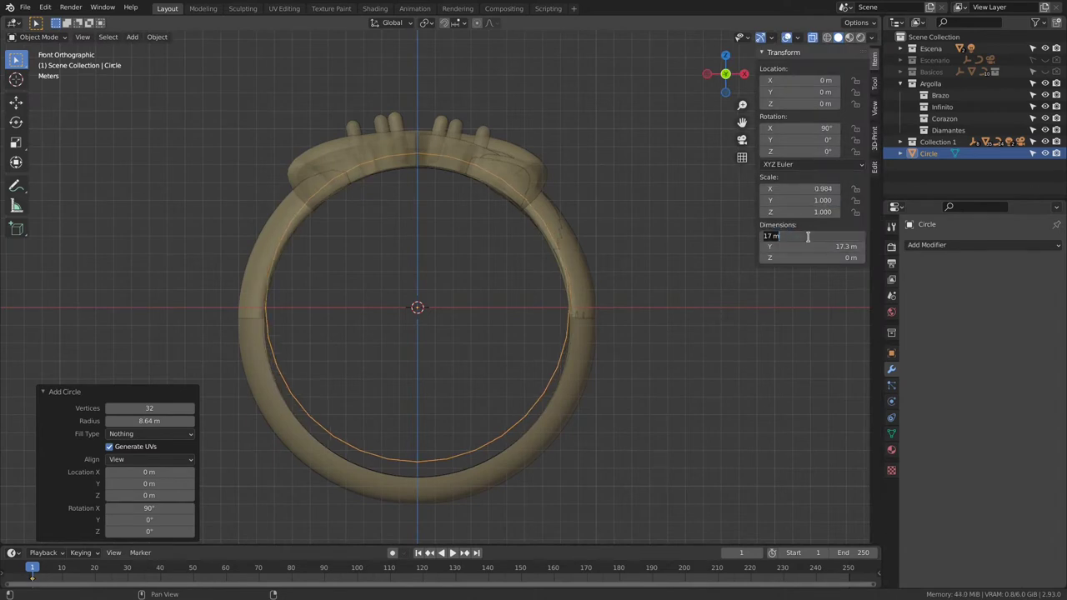
key(ctrl+s)
text(.3)
click(461, 270)
scroll(up, 3)
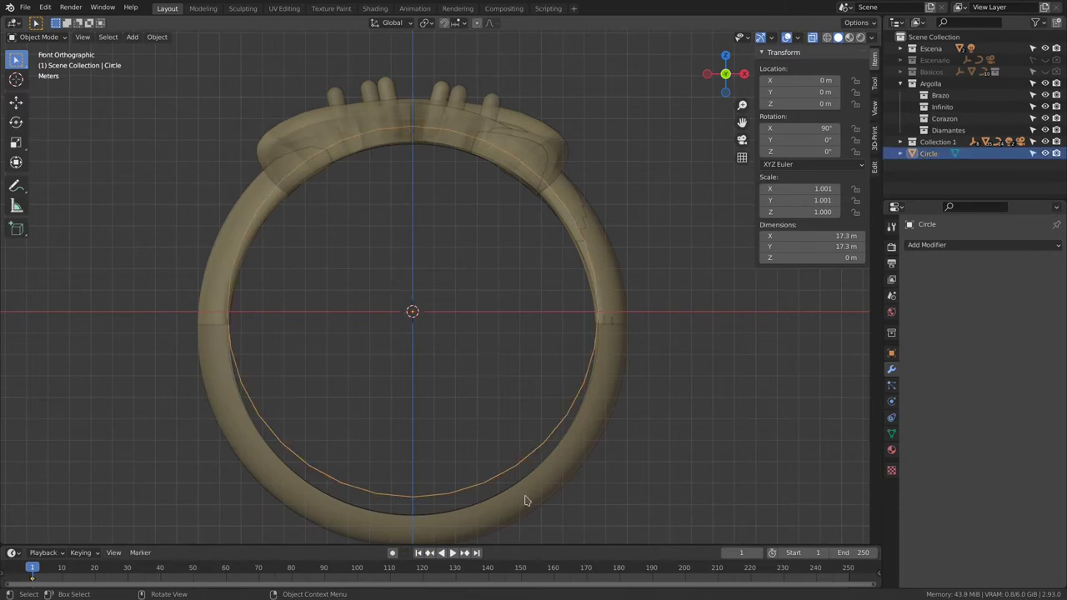
click(525, 500)
key(ctrl+z)
key(ctrl+z)
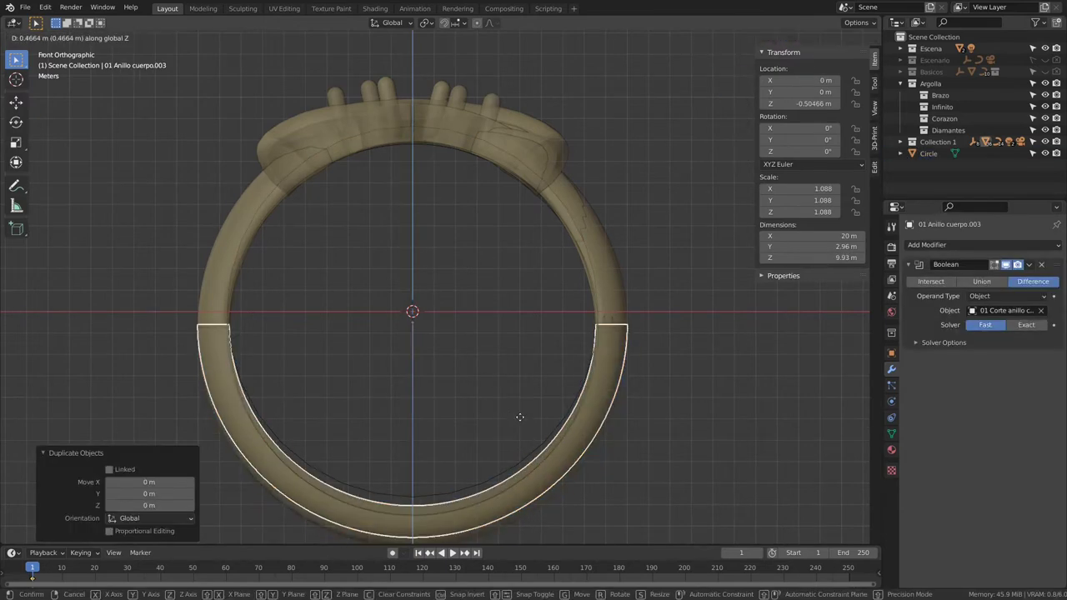
key(ctrl+z)
In Edit Mode, set the circle's median Z to 1.5 to match the ring's inner edge.
click(398, 499)
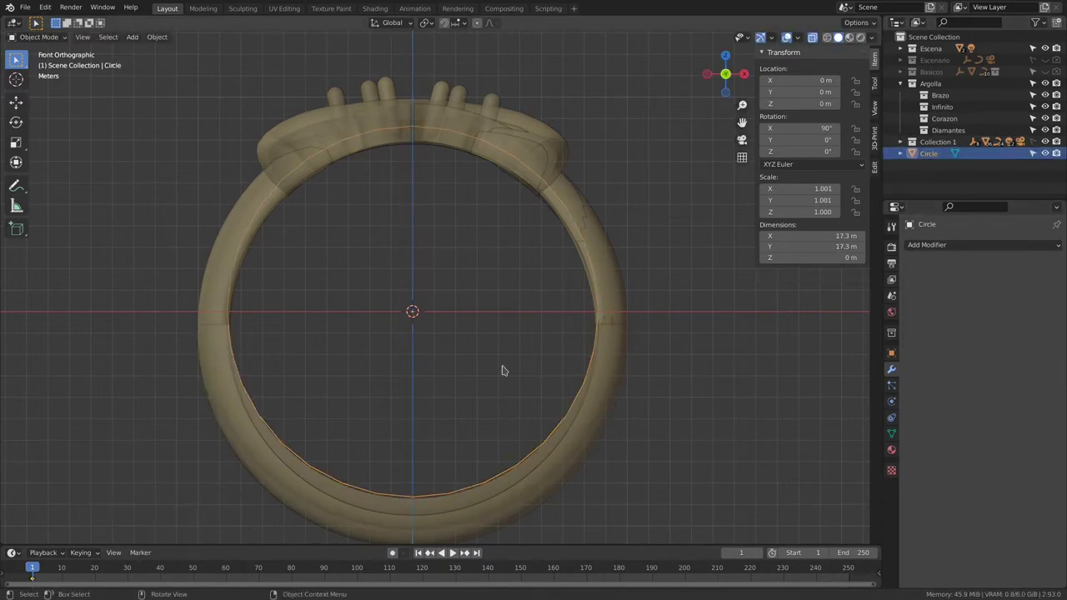
key(Tab)
key(KP_3)
key(g)
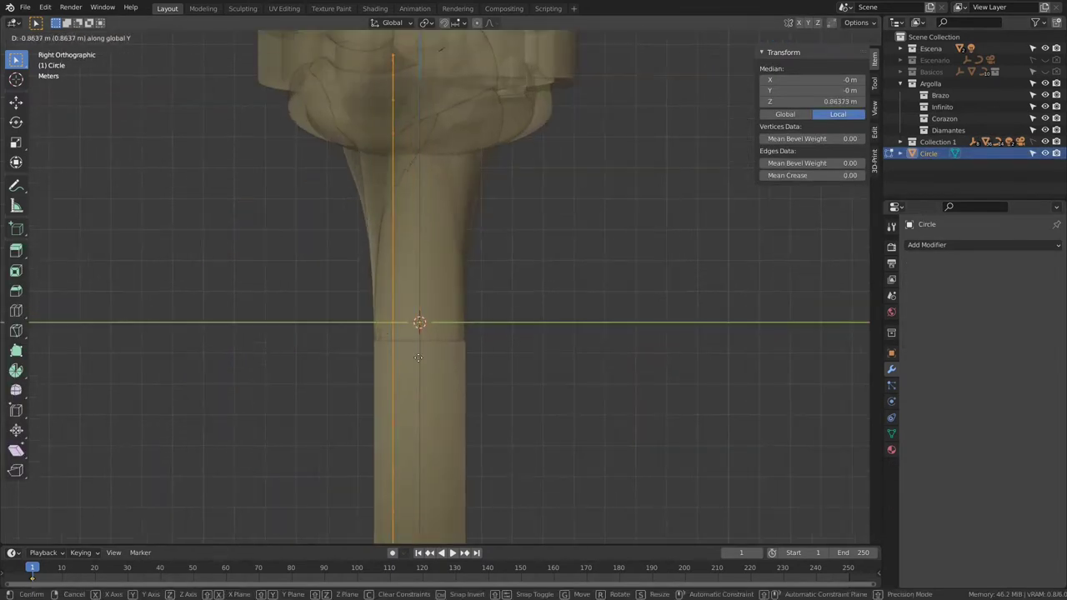
key(Return)
click(822, 101)
text(1.5)
key(Return)
drag(751, 269, 529, 400)
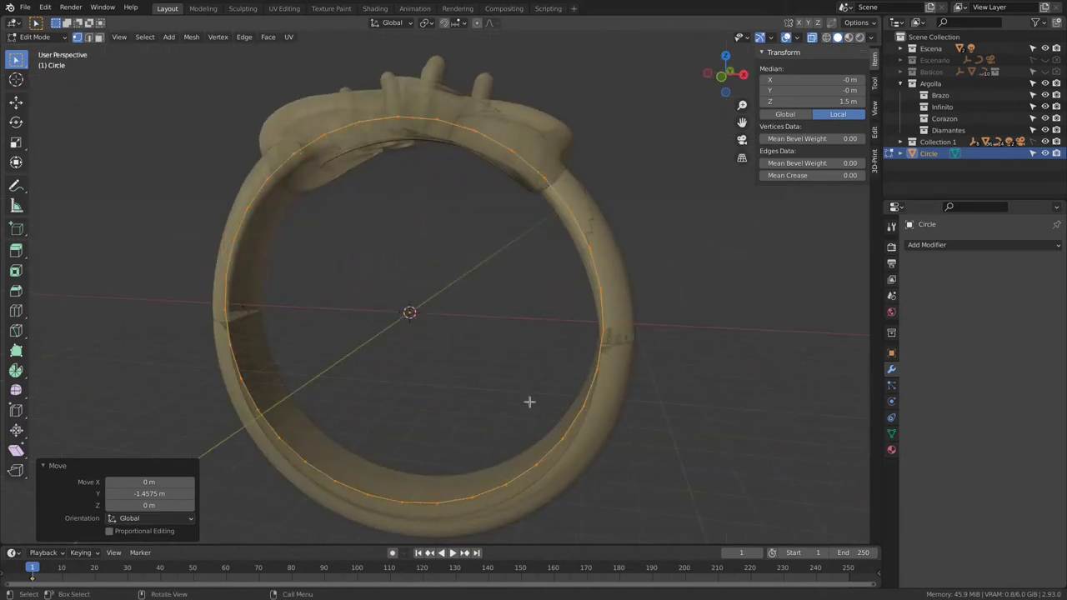
key(KP_1)
Extrude the circle's edge loop and scale it outward into a flat band.
key(e)
key(Escape)
key(s)
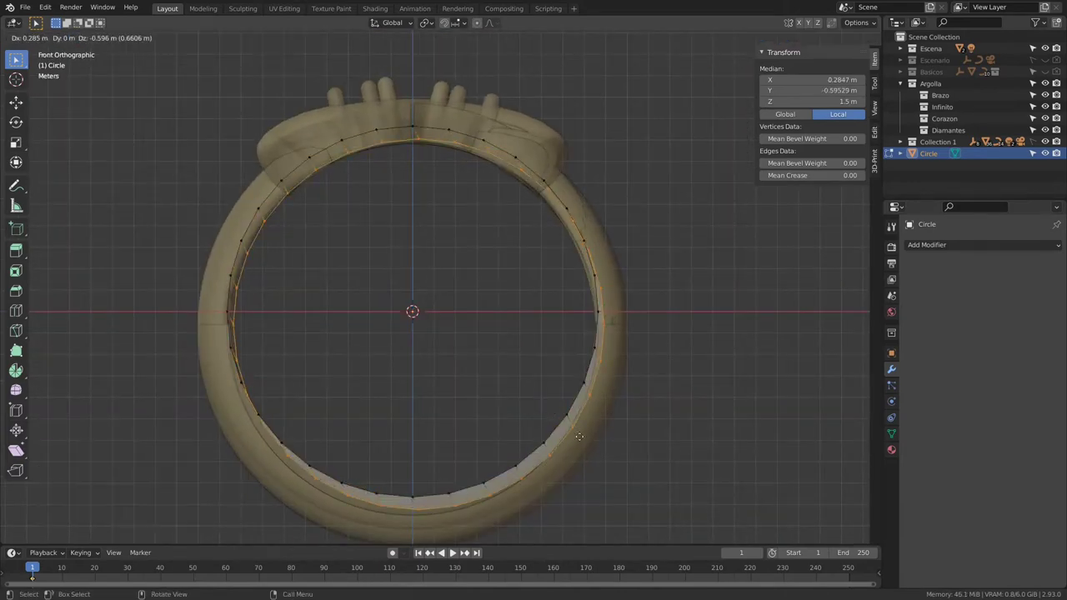
click(617, 451)
key(Tab)
Move the Circle object into the Brazo collection.
drag(617, 450, 601, 317)
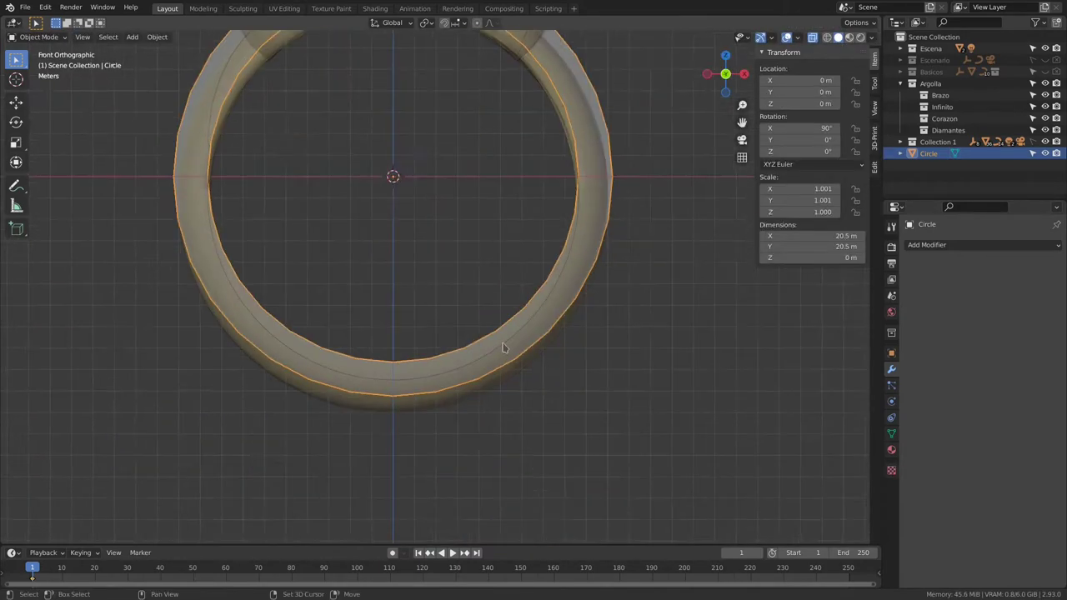
scroll(up, 3)
drag(422, 482, 626, 333)
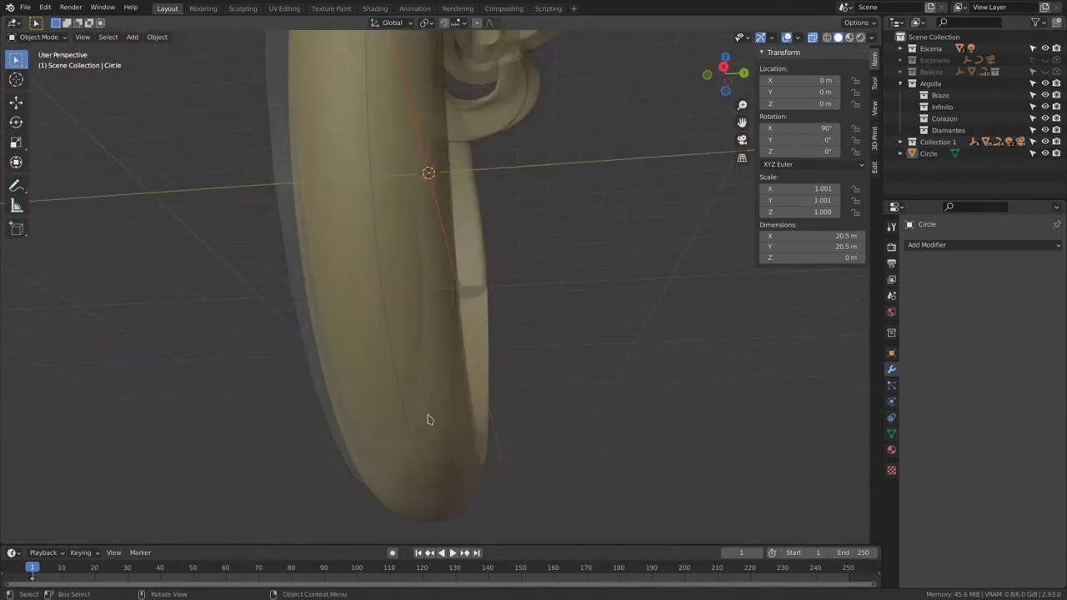
click(429, 417)
drag(429, 417, 466, 463)
key(KP_1)
drag(928, 154, 940, 96)
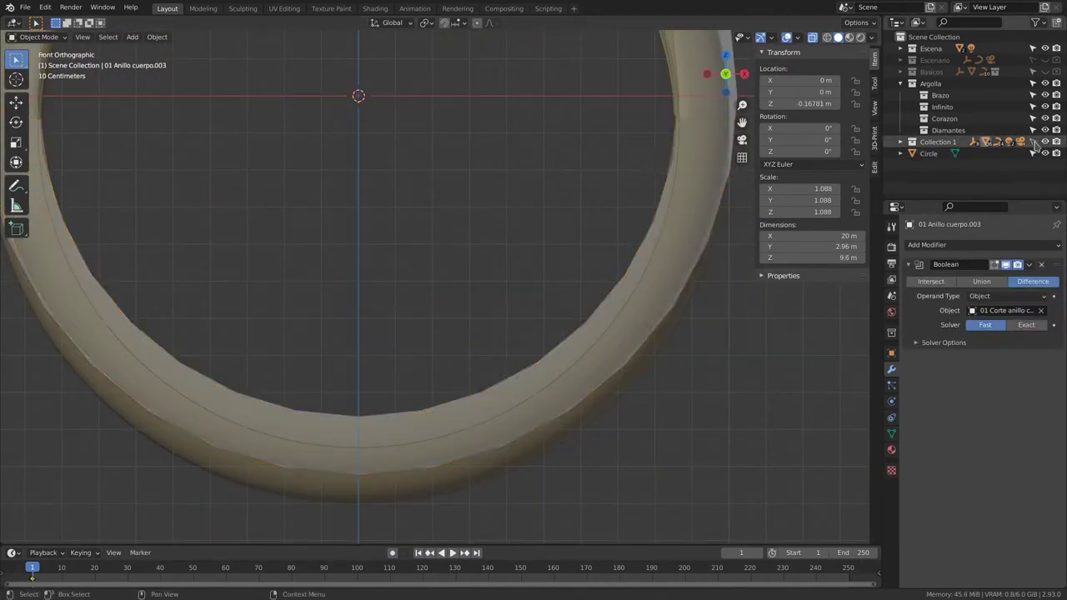
scroll(down, 3)
Inspect the band's vertices in right-side view, deselect them, and save the file.
key(Tab)
key(KP_3)
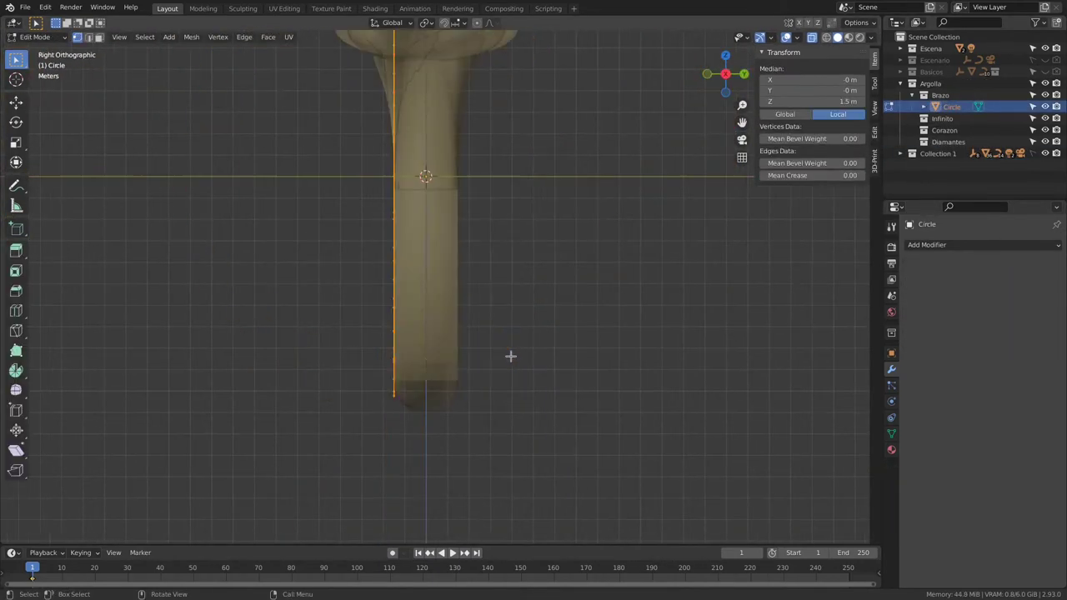
key(r)
key(Escape)
click(833, 99)
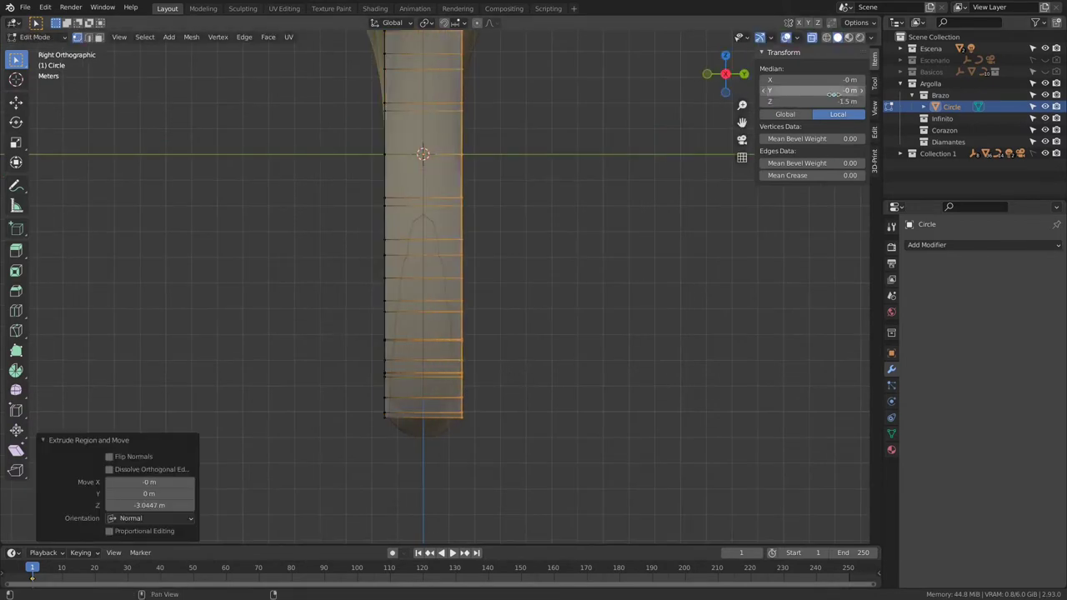
key(alt+a)
drag(717, 317, 585, 317)
key(ctrl+s)
Add a level 3 Subdivision Surface and a loop cut across the band.
key(Tab)
key(ctrl+3)
key(Tab)
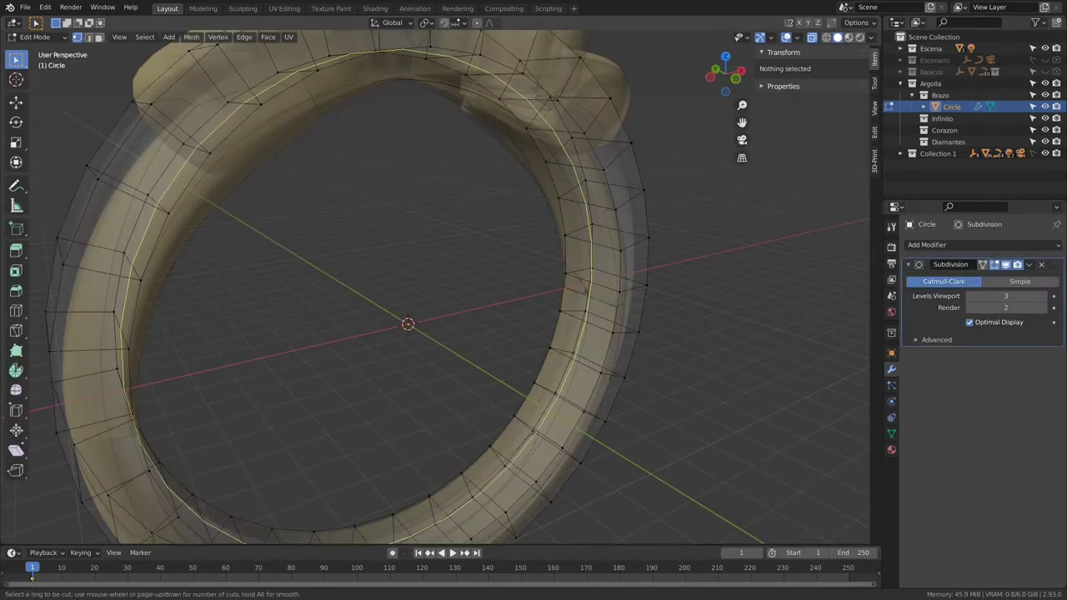
click(592, 275)
scroll(up, 3)
drag(676, 297, 564, 340)
key(ctrl+b)
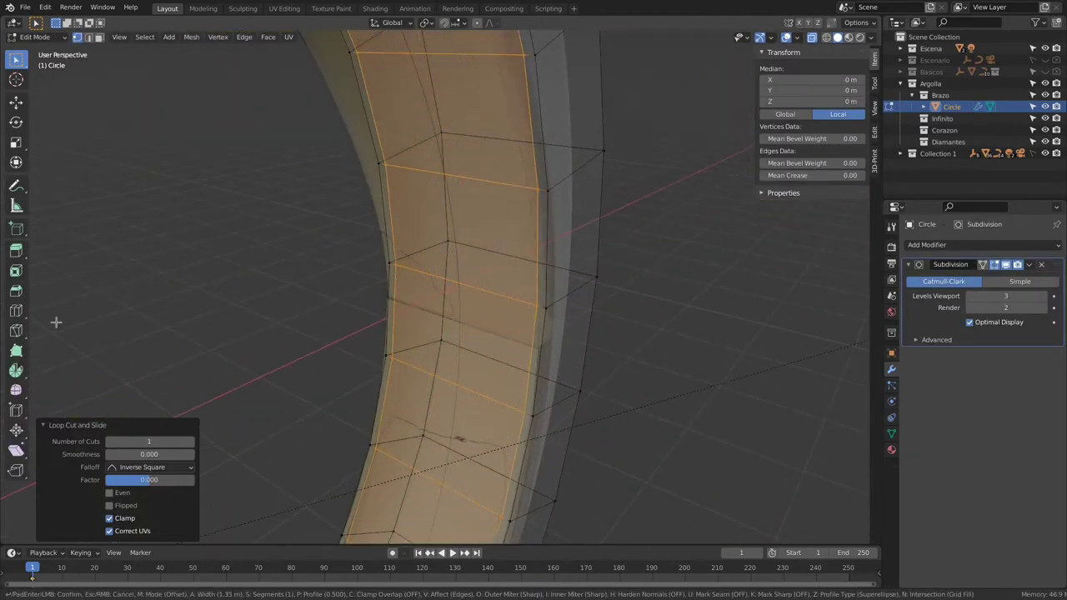
key(Escape)
key(Tab)
Turn off X-ray and reselect the circle band in top view.
scroll(down, 3)
drag(314, 331, 250, 195)
key(alt+z)
click(420, 279)
scroll(up, 3)
key(KP_7)
click(352, 269)
Raise the Subdivision modifier's viewport level to 3 and save the file.
drag(352, 269, 662, 304)
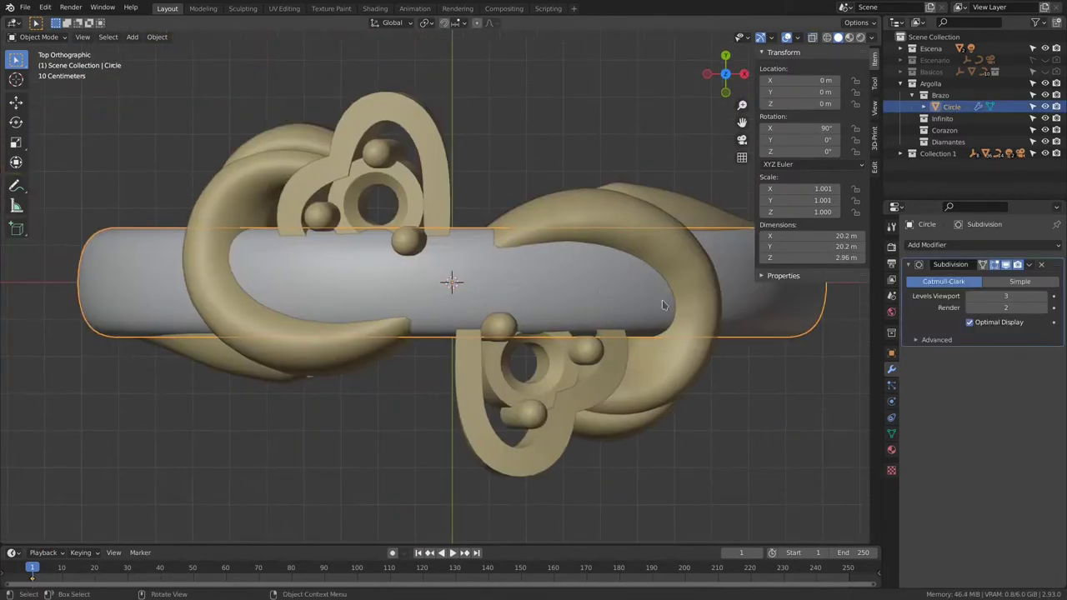
scroll(up, 3)
drag(720, 245, 490, 279)
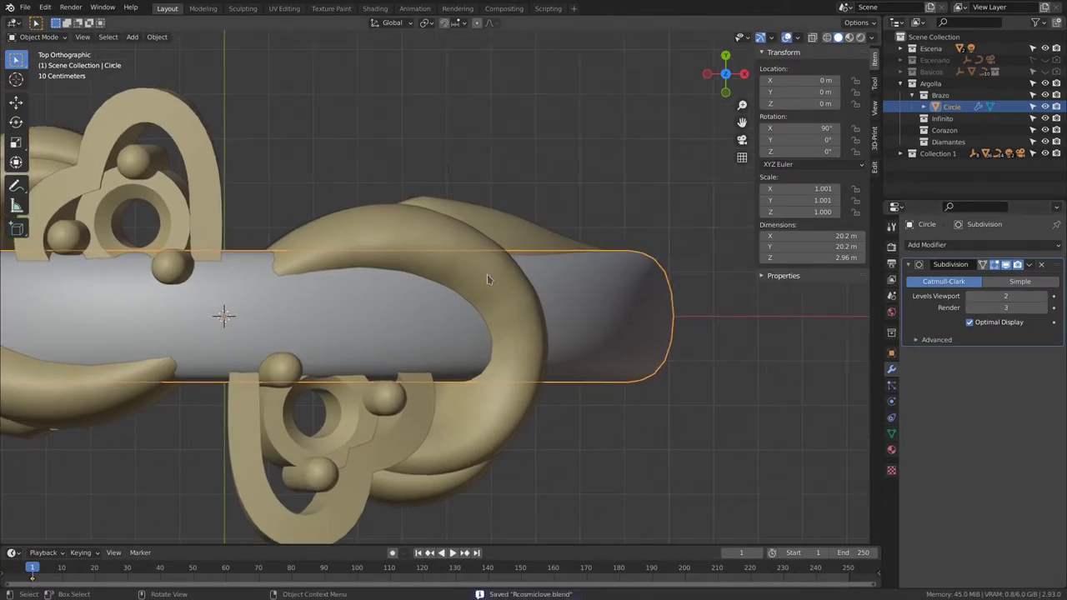
key(ctrl+s)
click(1047, 296)
In Edit Mode, grow the band's face selection, then clear it in top view.
key(Tab)
scroll(down, 3)
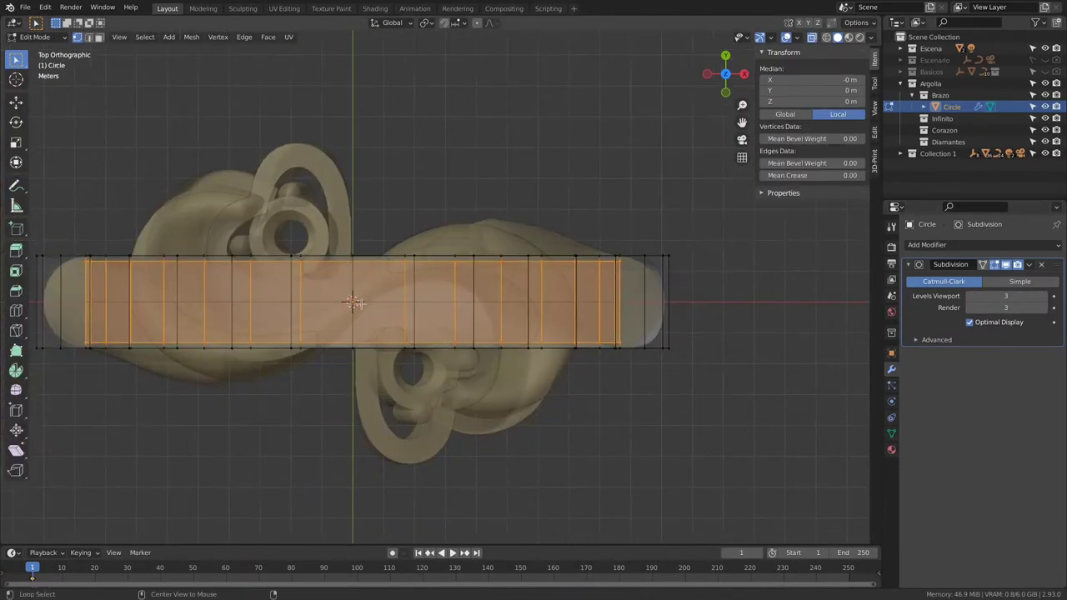
drag(572, 309, 362, 149)
key(KP_1)
key(ctrl+KP_Add)
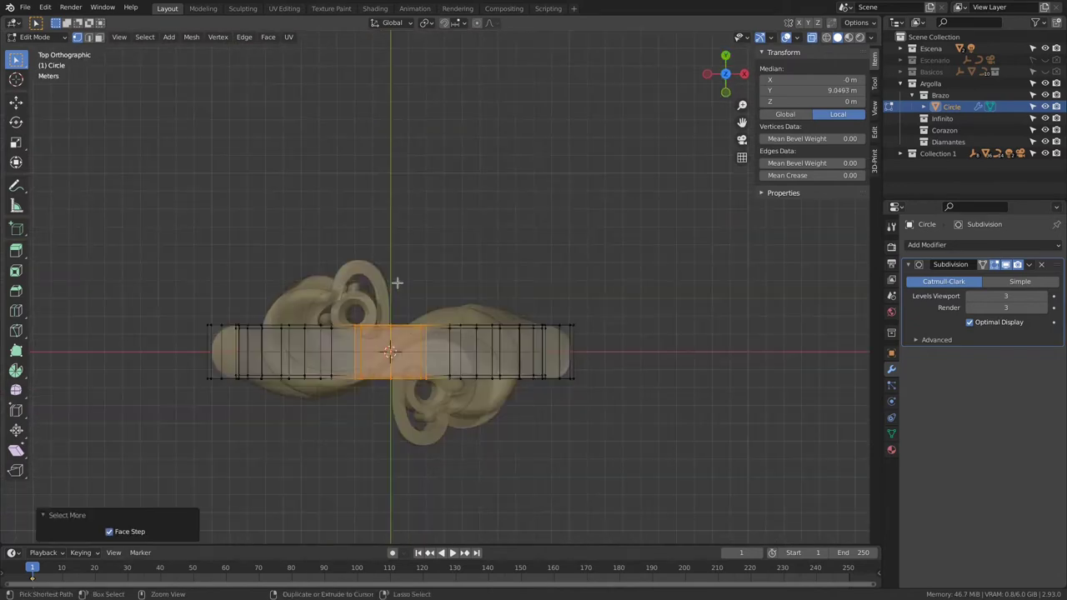
scroll(up, 3)
drag(504, 374, 503, 360)
right_click(502, 359)
key(alt+a)
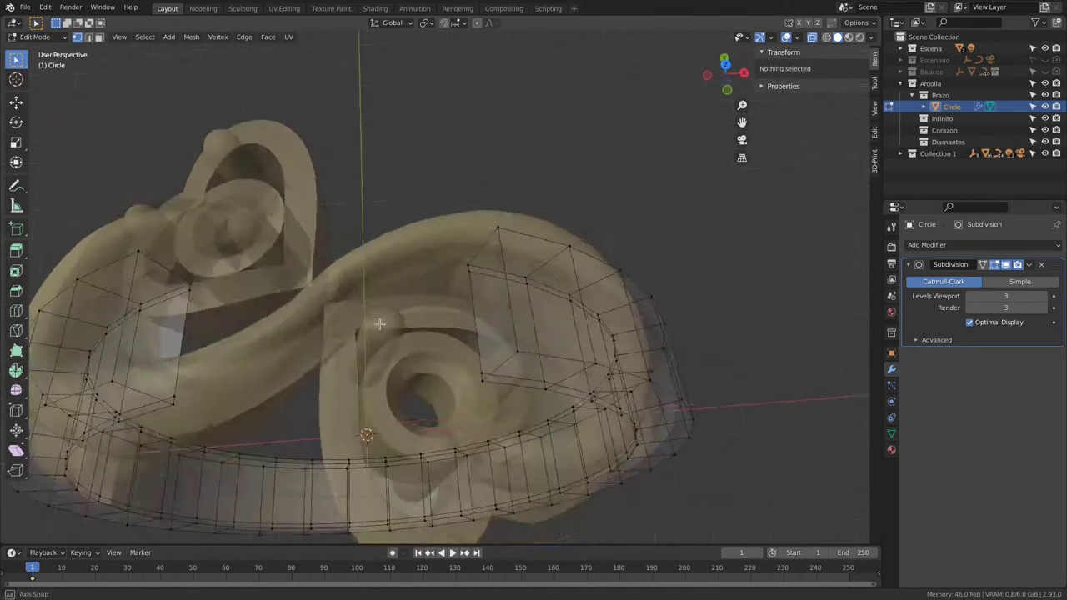
key(KP_7)
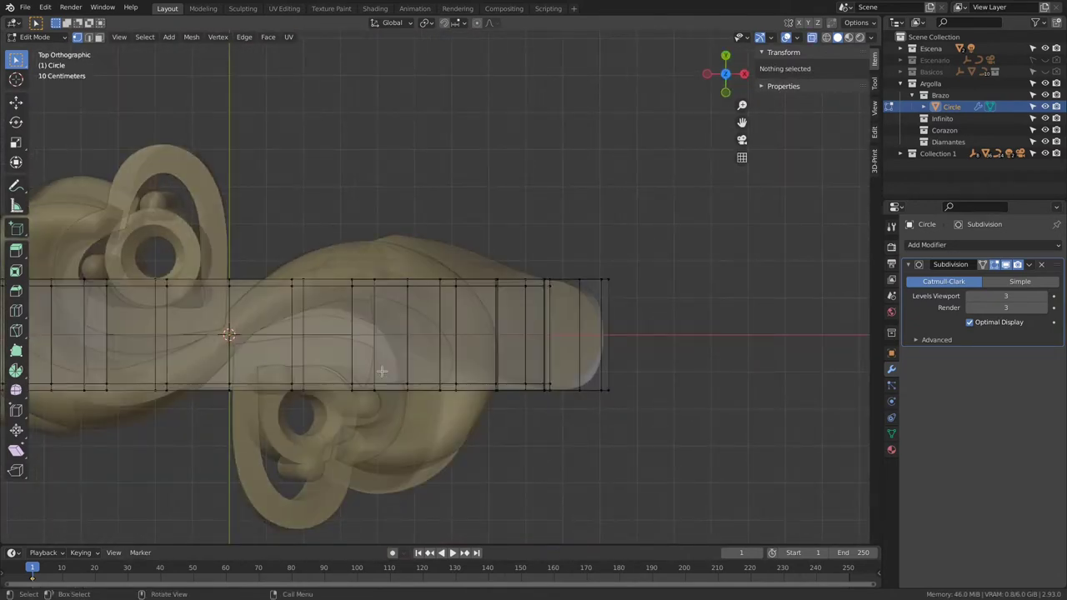
Select a vertical face loop on the band and start moving it along Y.
click(382, 333)
scroll(up, 3)
key(g)
key(y)
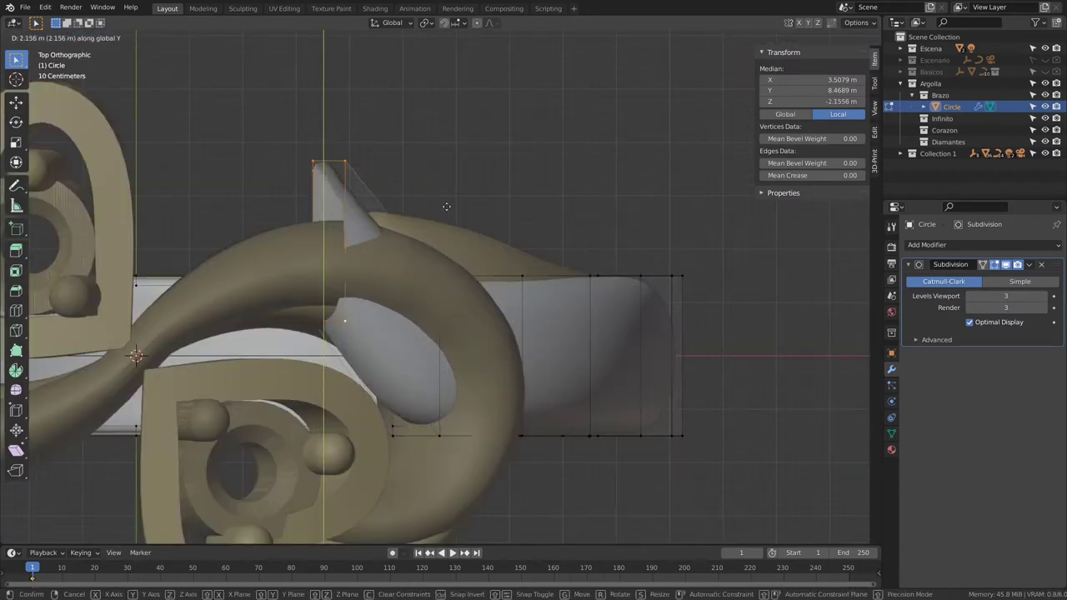
Remove the arm piece's boolean and isolate the Circle band in local view for editing.
click(446, 206)
key(Tab)
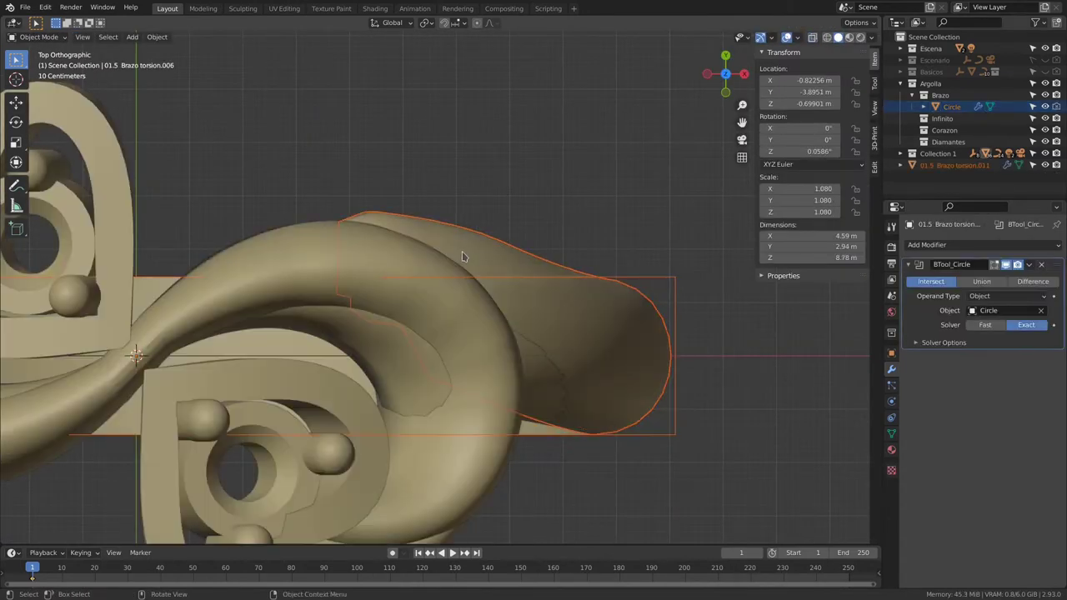
key(ctrl+z)
key(slash)
scroll(up, 3)
scroll(up, 3)
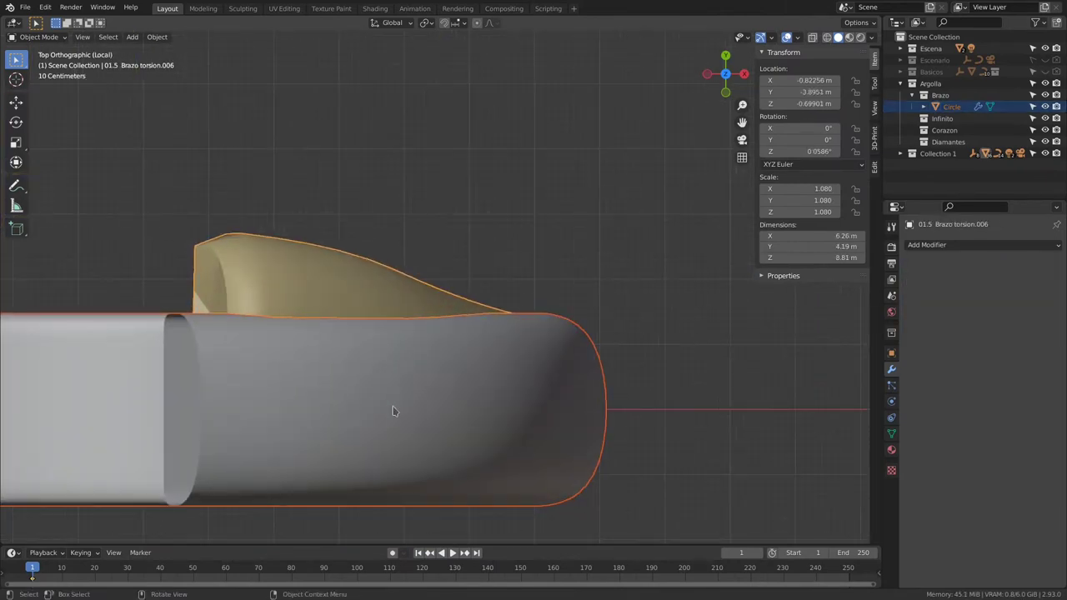
click(252, 390)
key(Tab)
Shift the band's first end edge along Y to follow the arm's curve.
click(367, 417)
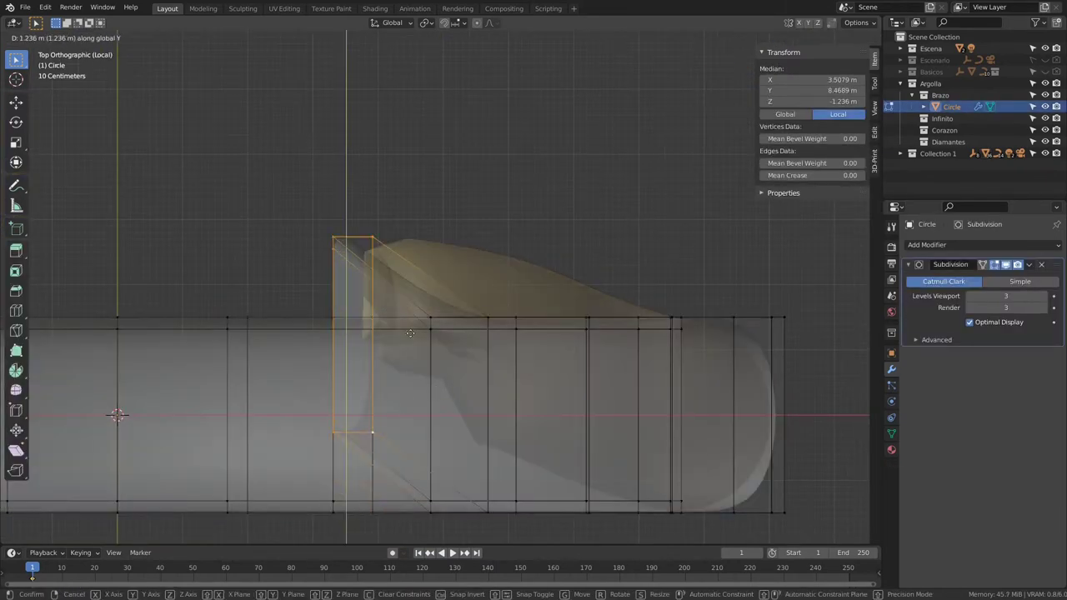
drag(367, 417, 442, 358)
key(g)
key(y)
click(465, 418)
drag(464, 419, 403, 309)
drag(426, 229, 441, 328)
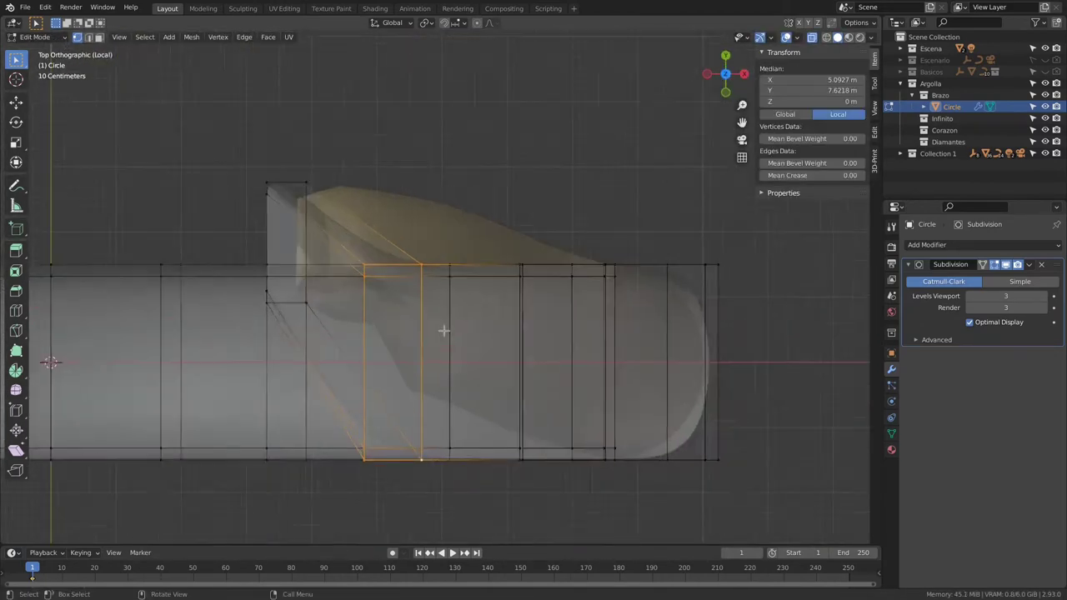
key(g)
key(y)
click(487, 265)
Move the top corner vertices and the bottom edge along Y.
click(268, 173)
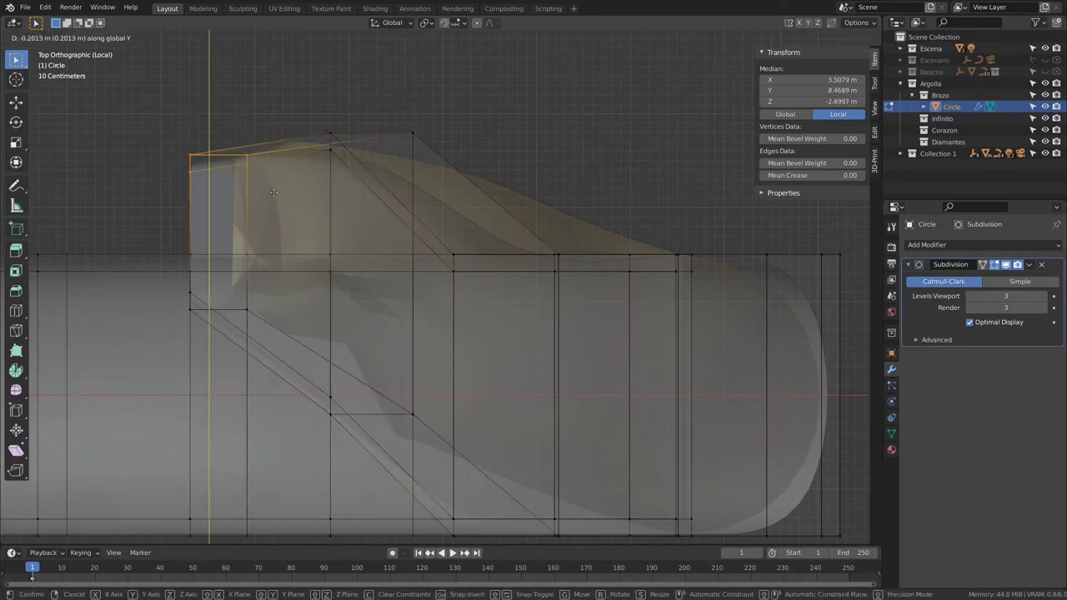
click(273, 193)
click(442, 147)
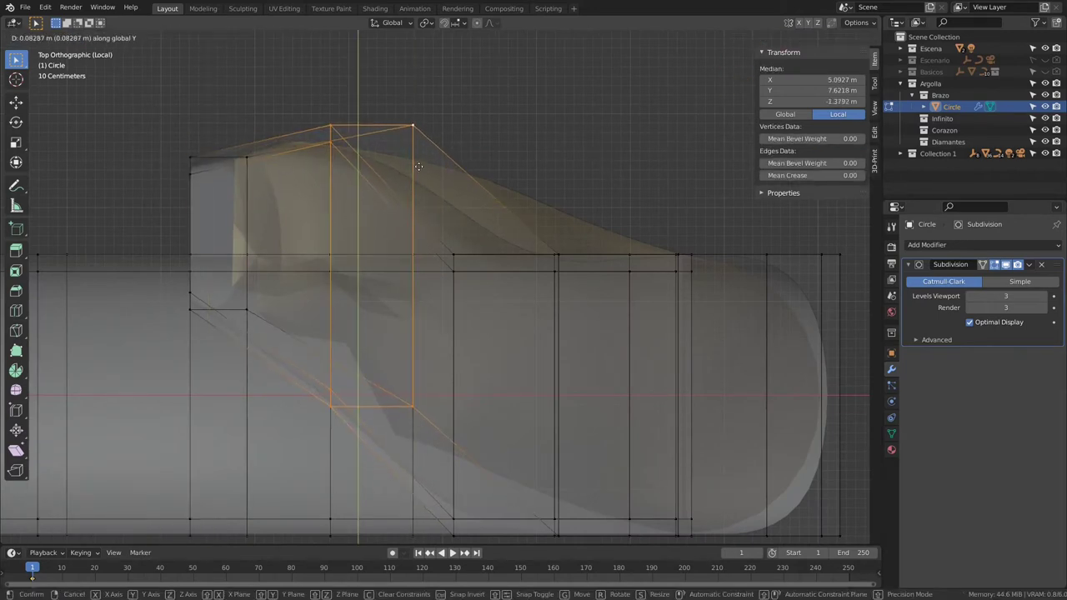
click(418, 166)
click(404, 405)
click(401, 358)
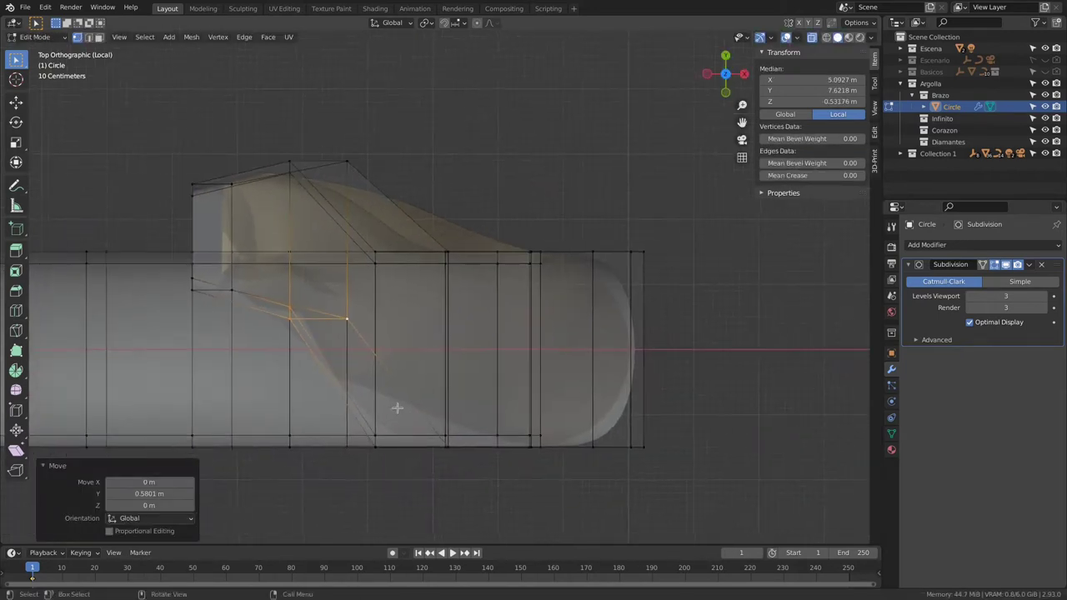
drag(400, 359, 382, 175)
Slide another edge loop along Y in top view.
click(448, 219)
key(KP_7)
key(g)
key(y)
click(480, 260)
key(KP_7)
scroll(up, 3)
click(497, 308)
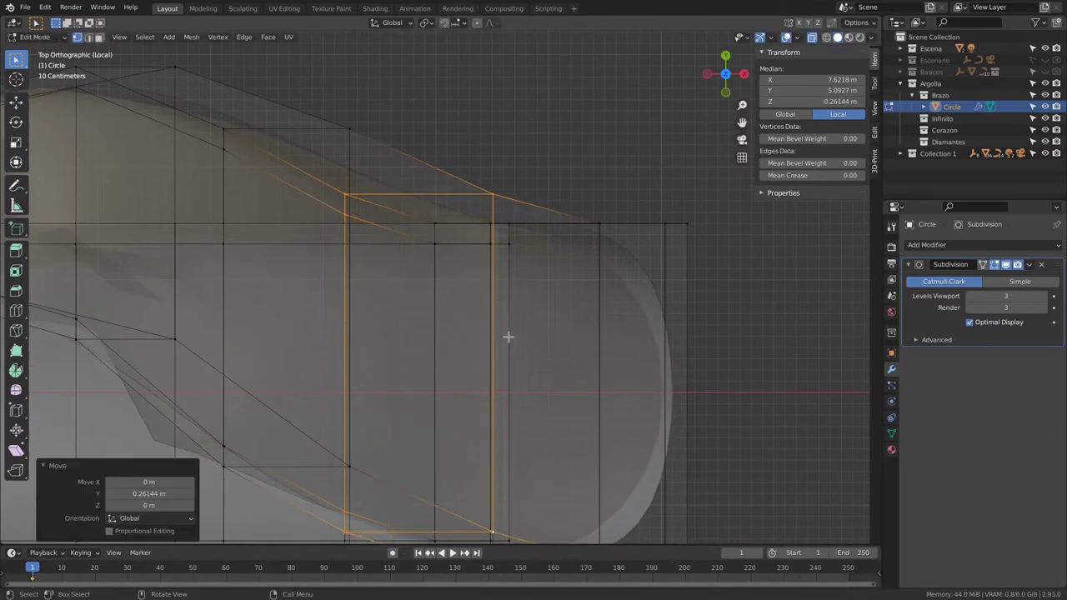
Nudge a further loop and the top corner vertex to round off the band end.
drag(507, 336, 493, 295)
click(496, 296)
key(KP_7)
key(g)
key(z)
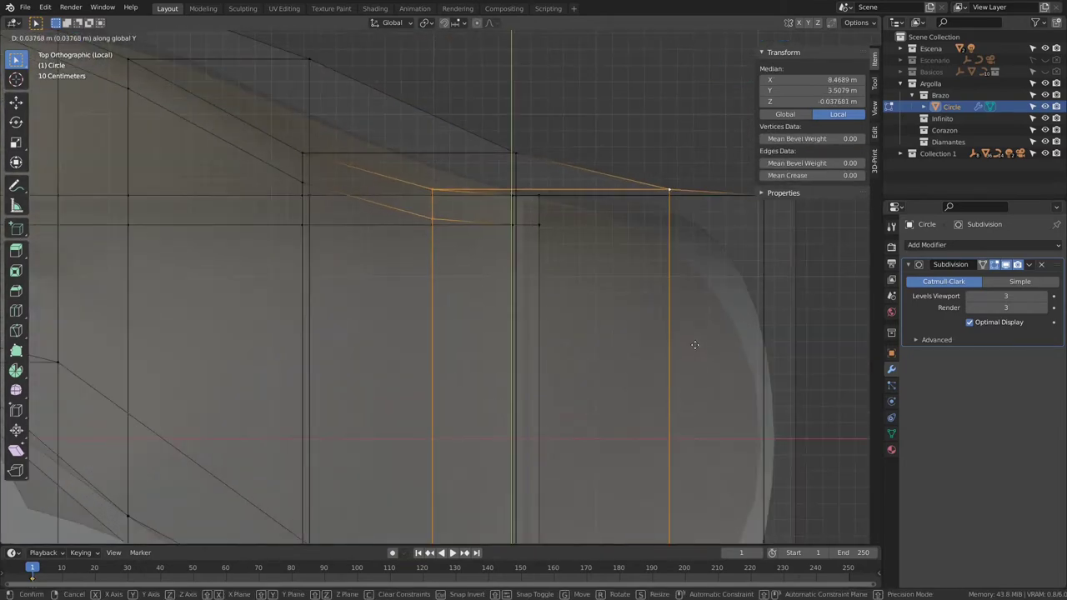
click(555, 330)
drag(555, 330, 429, 329)
scroll(down, 3)
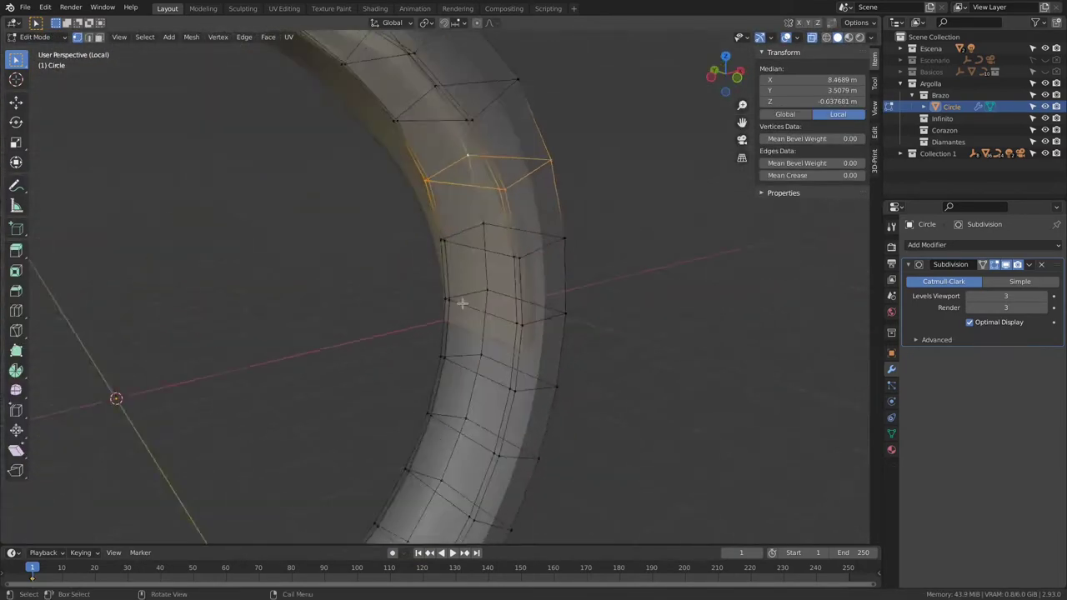
scroll(down, 3)
scroll(up, 3)
click(492, 81)
drag(492, 81, 533, 358)
Return to object mode and leave local view to see the whole ring.
key(Tab)
key(KP_7)
key(KP_Divide)
Isolate the Circle ring band in Edit Mode and switch to top view.
click(406, 413)
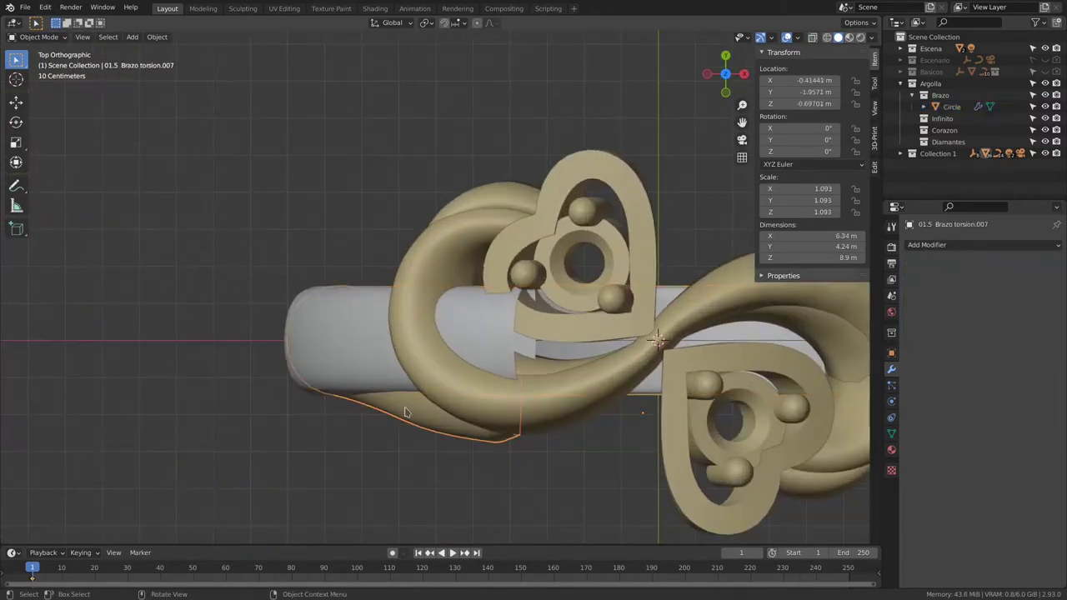
click(553, 358)
key(Tab)
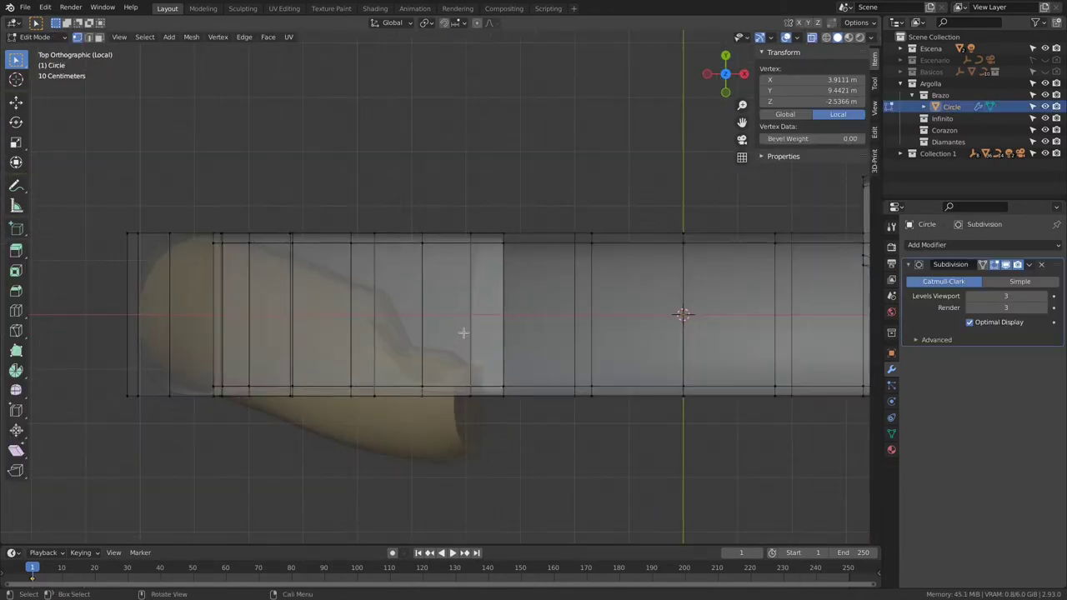
drag(464, 333, 460, 393)
key(KP_7)
scroll(up, 3)
Shift the first vertical edge loops beside the second arm along Y.
click(476, 358)
key(g)
key(y)
click(480, 434)
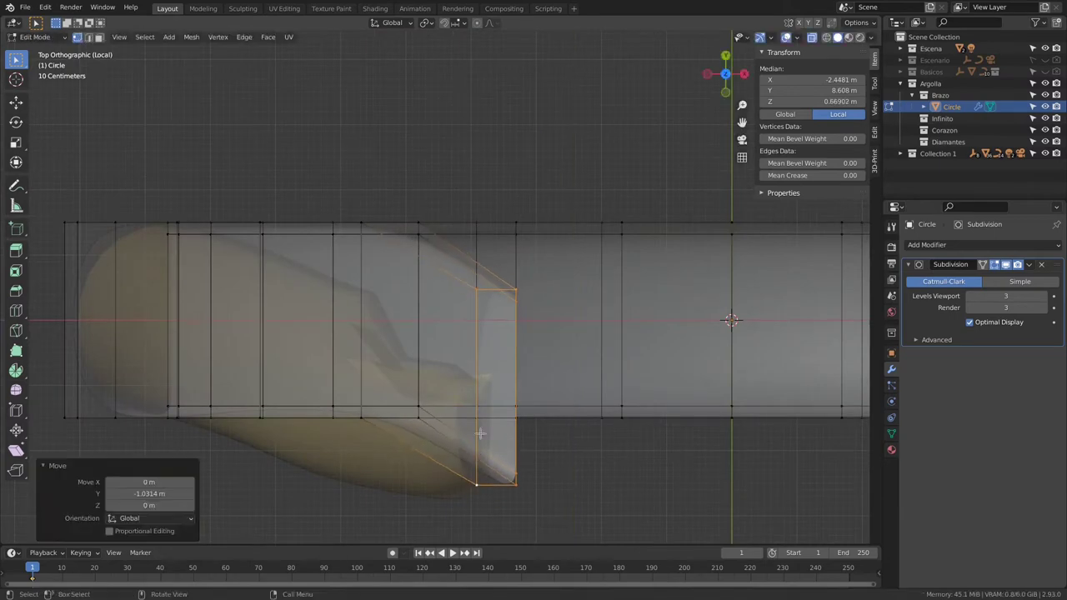
drag(480, 433, 476, 302)
key(KP_7)
scroll(down, 3)
key(KP_7)
scroll(down, 3)
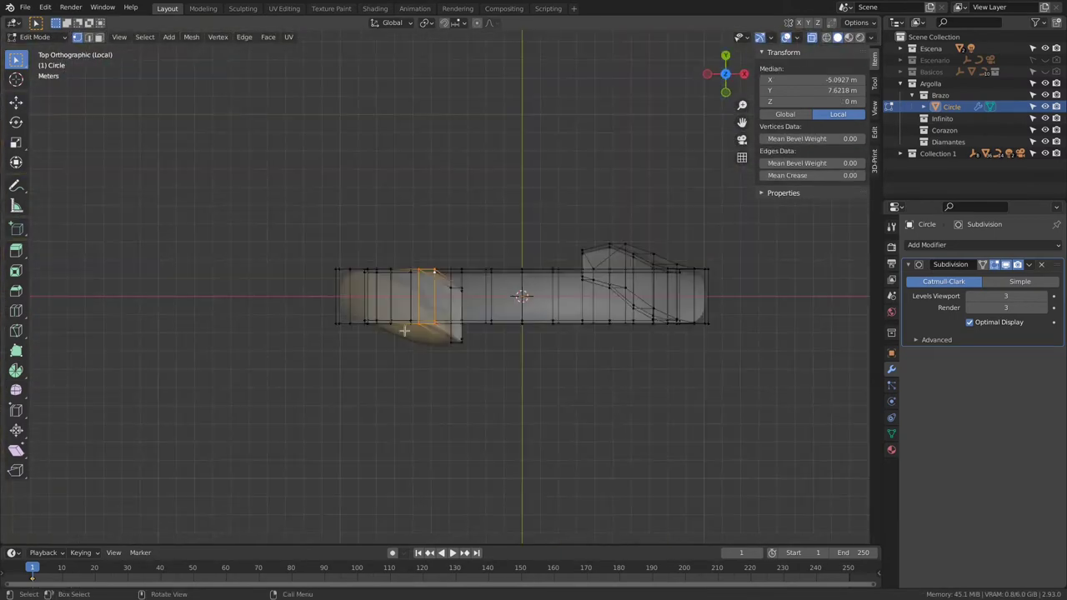
scroll(up, 3)
key(g)
key(y)
click(436, 441)
Move the next edge loop along Y to continue the bend.
drag(436, 441, 392, 358)
scroll(down, 3)
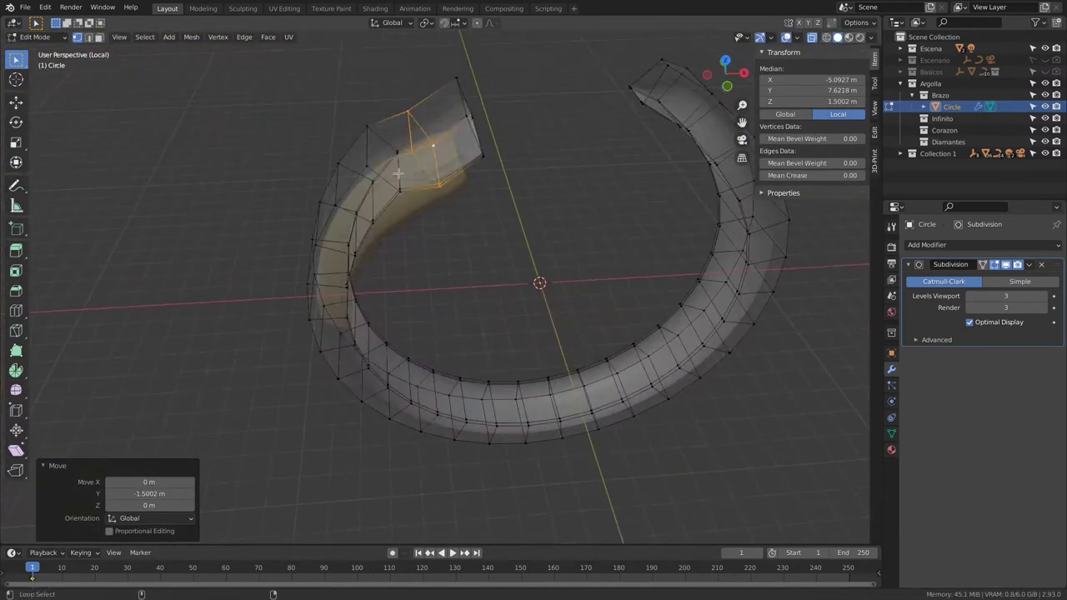
key(KP_7)
scroll(up, 3)
key(g)
key(y)
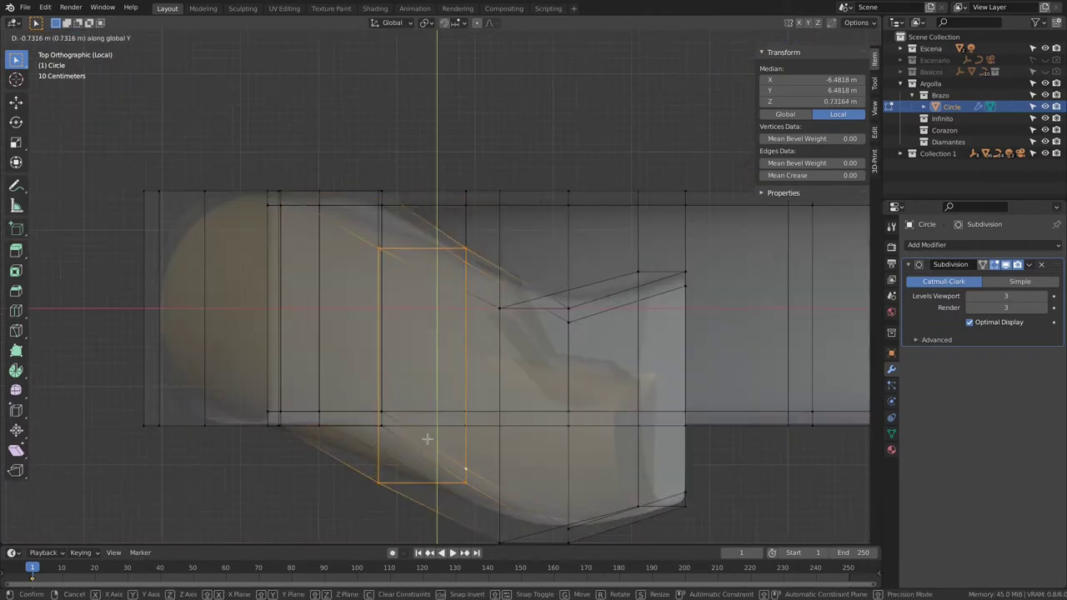
click(428, 441)
Reposition the following edge loops toward the band end.
drag(429, 441, 521, 200)
click(520, 200)
key(KP_7)
scroll(up, 3)
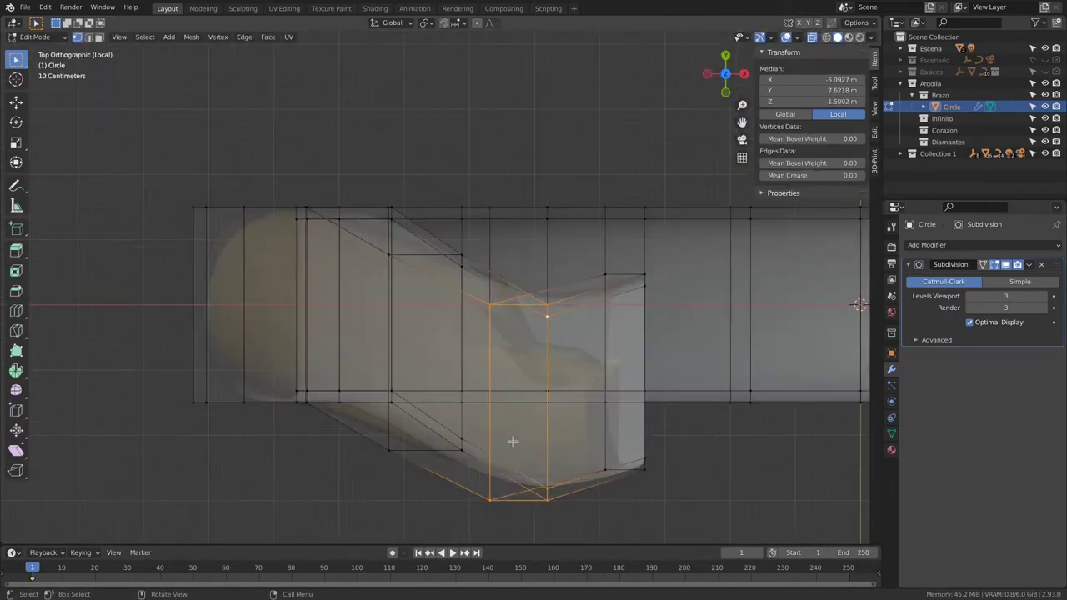
click(550, 437)
drag(549, 438, 508, 281)
scroll(up, 3)
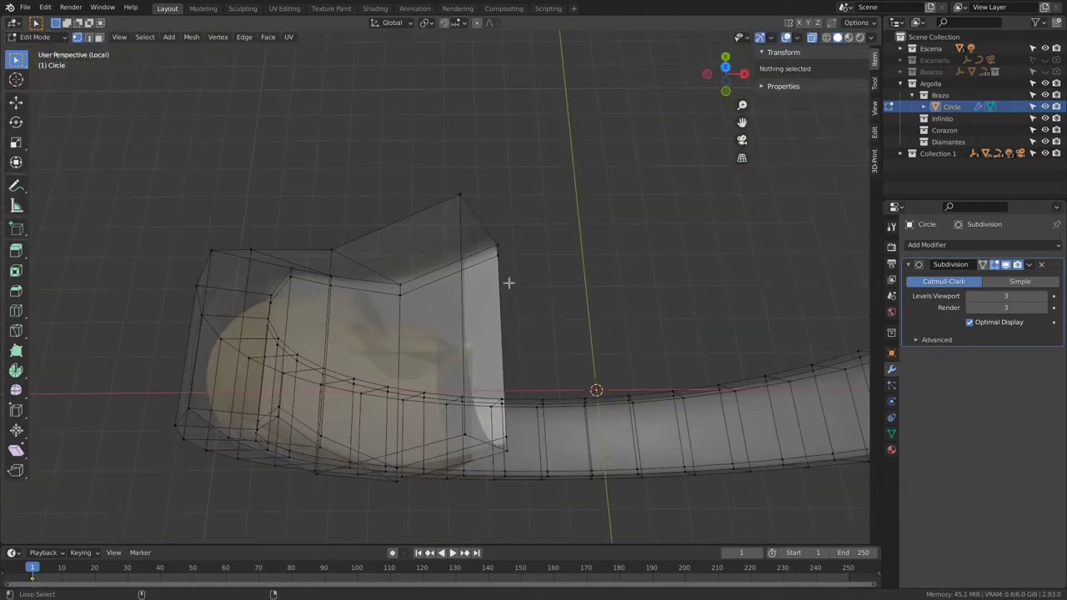
key(KP_7)
scroll(up, 3)
click(482, 410)
Lower a single top vertex and slide another vertical edge loop.
click(503, 282)
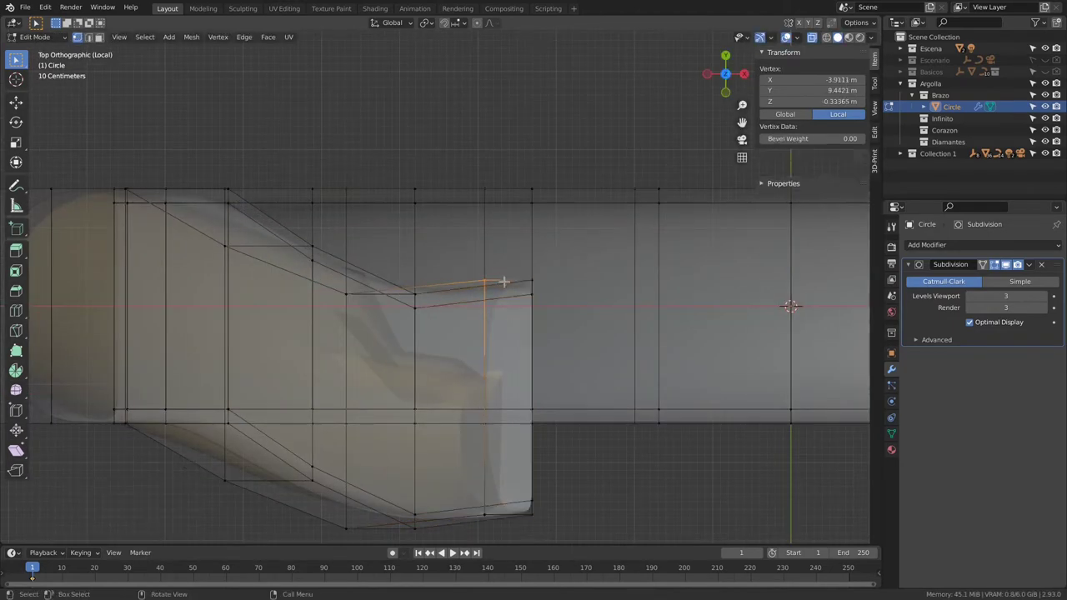
click(530, 384)
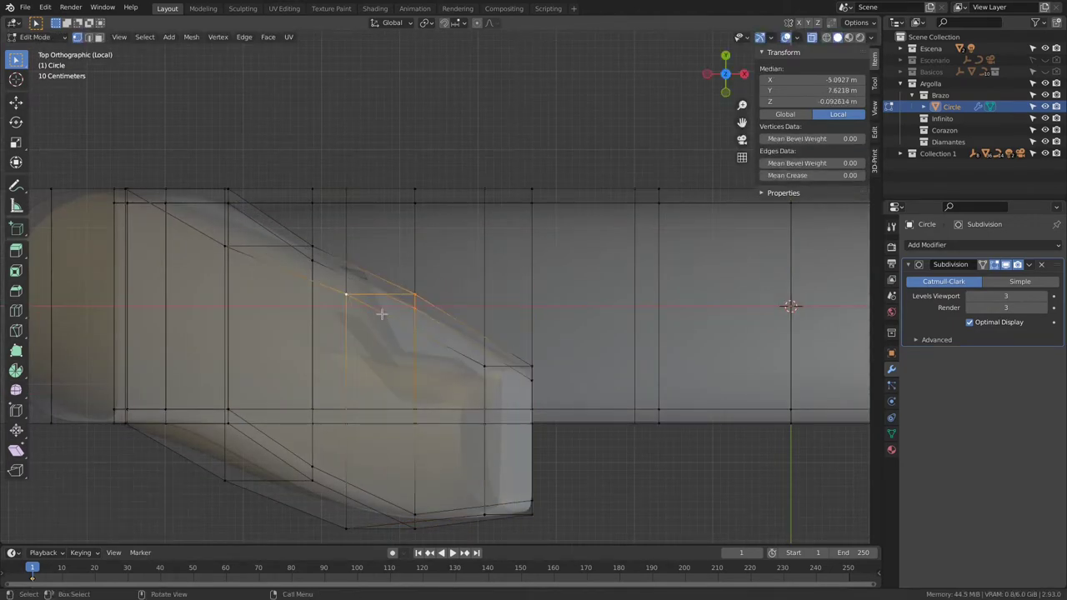
click(396, 365)
click(427, 391)
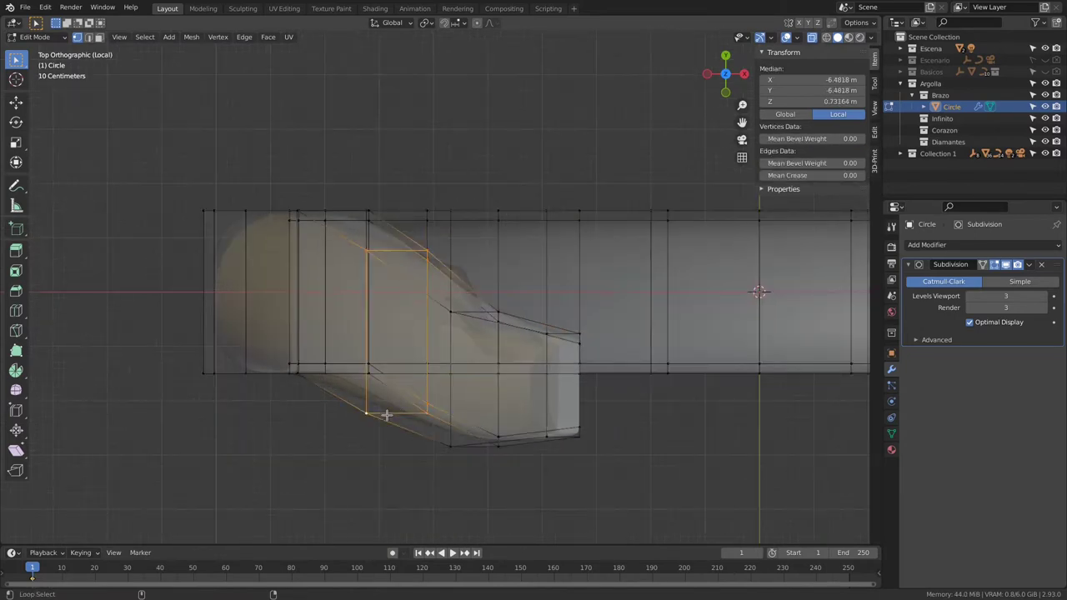
key(g)
click(434, 393)
scroll(up, 3)
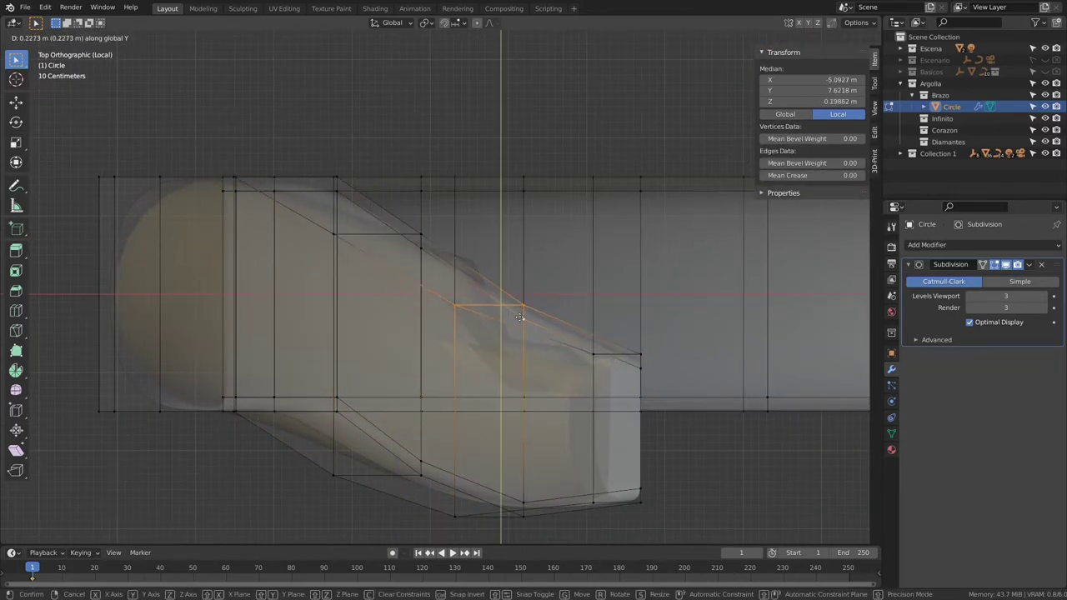
click(519, 317)
drag(512, 326, 436, 184)
key(KP_7)
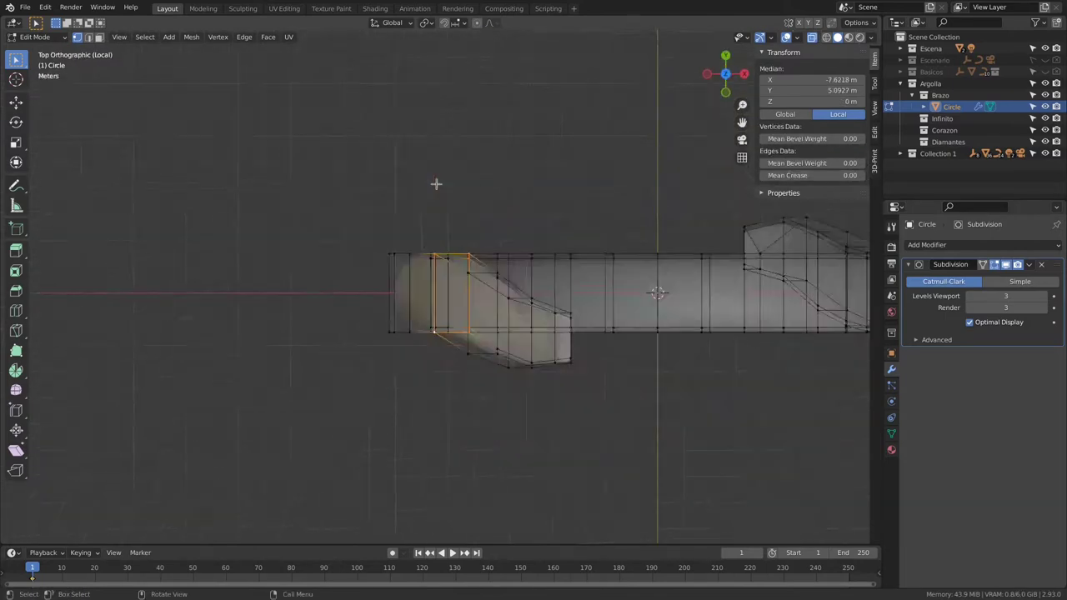
scroll(up, 3)
click(559, 430)
Move the band's end edge loop along Y.
drag(558, 352, 469, 217)
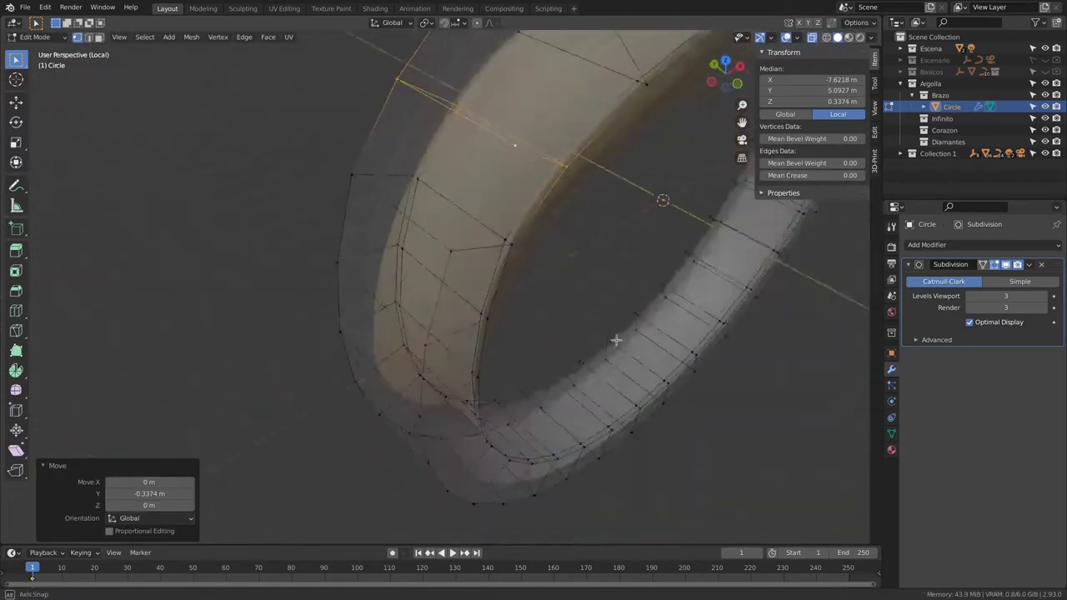
click(470, 217)
key(KP_7)
scroll(up, 3)
key(g)
key(y)
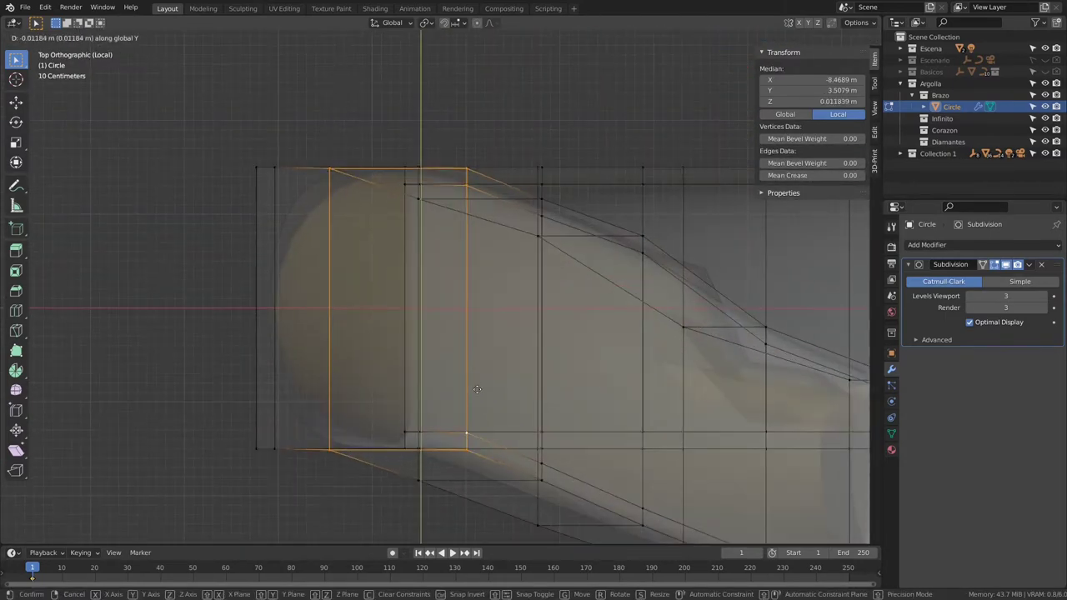
click(477, 389)
Fine-tune the end loop along Y, then save Rcosmiclove.blend in Object Mode.
drag(477, 389, 383, 248)
key(g)
key(y)
click(365, 193)
scroll(down, 3)
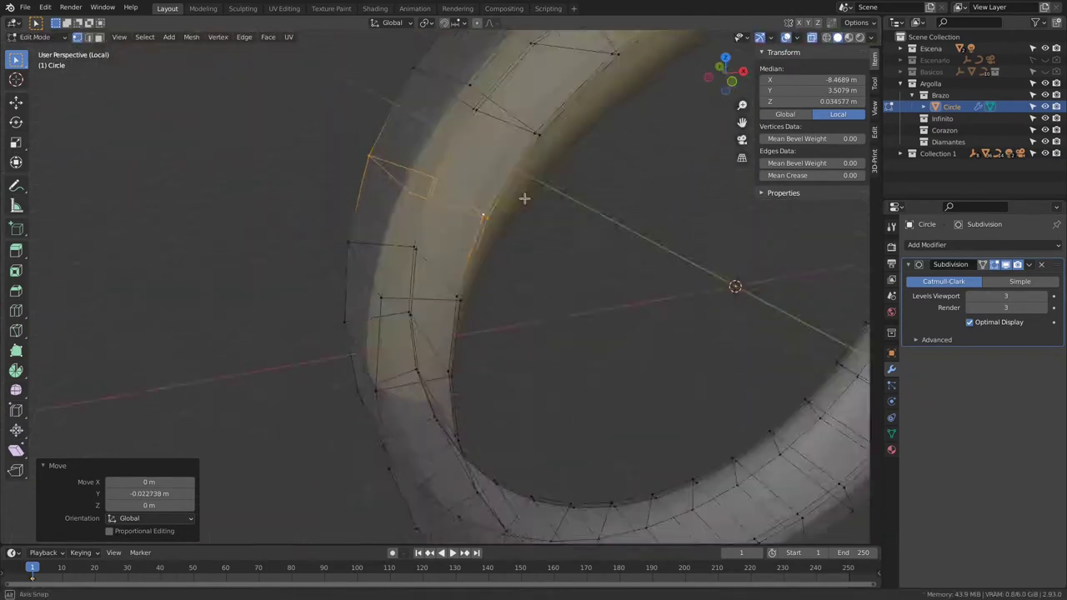
drag(524, 198, 405, 363)
key(Tab)
key(ctrl+s)
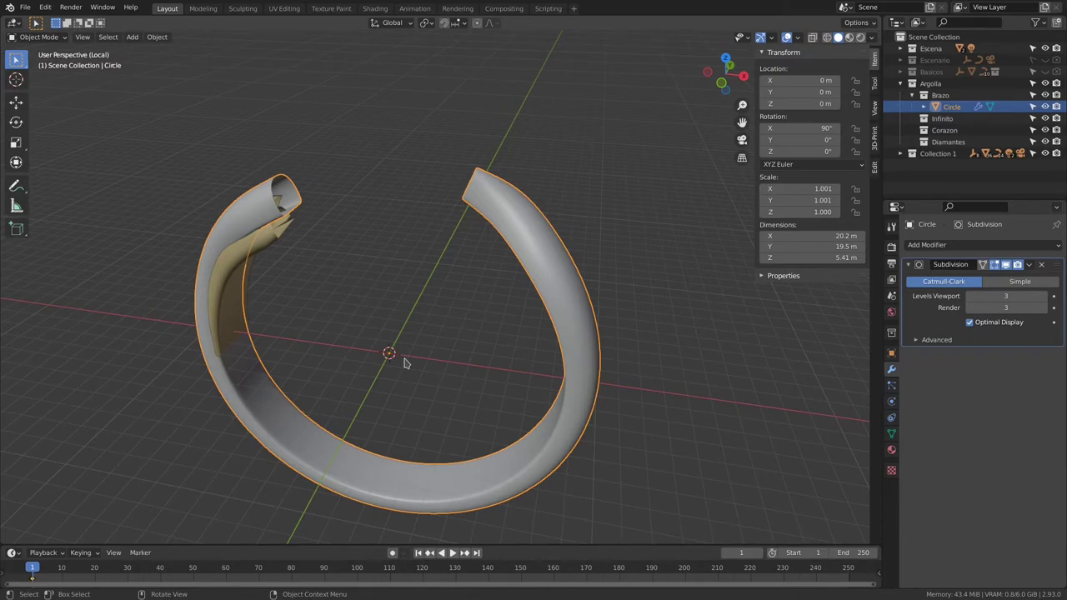
Exit local view so the band, infinity pieces and heart settings all show.
key(KP_1)
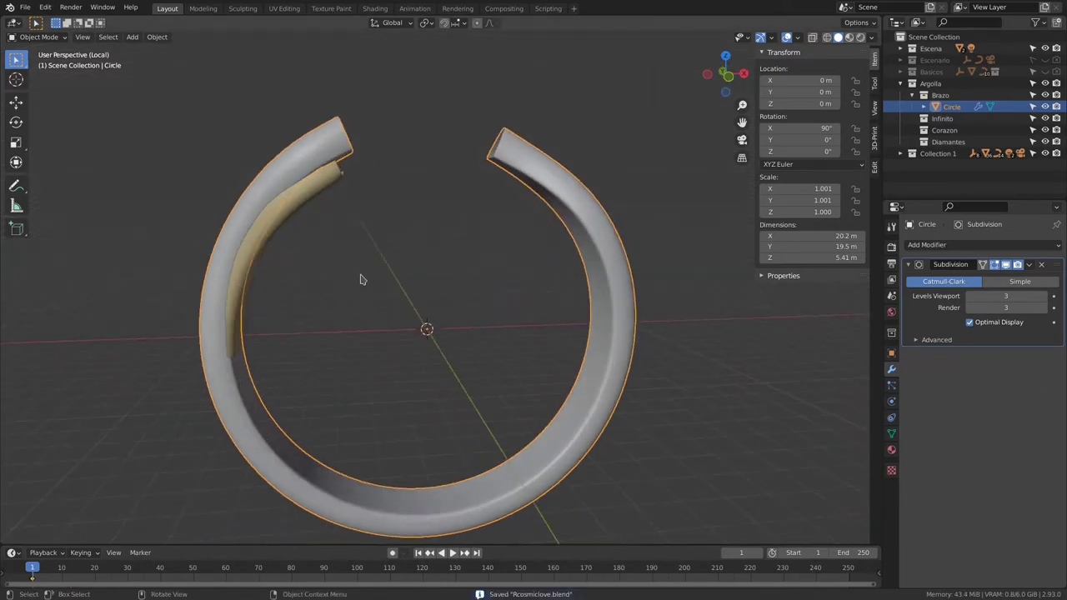
drag(359, 276, 323, 223)
click(266, 192)
key(KP_Divide)
drag(360, 254, 535, 408)
click(421, 254)
click(480, 277)
click(394, 277)
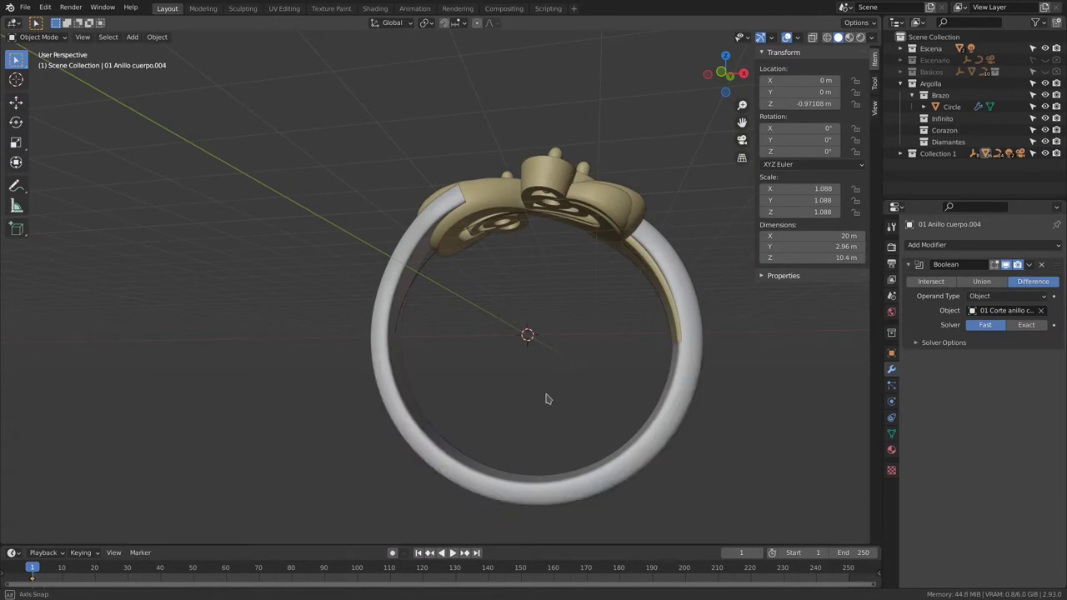
click(596, 316)
drag(595, 317, 533, 333)
Pick 02 Infinito.003 in the outliner, then select the Circle band for editing.
click(900, 153)
scroll(down, 3)
click(959, 149)
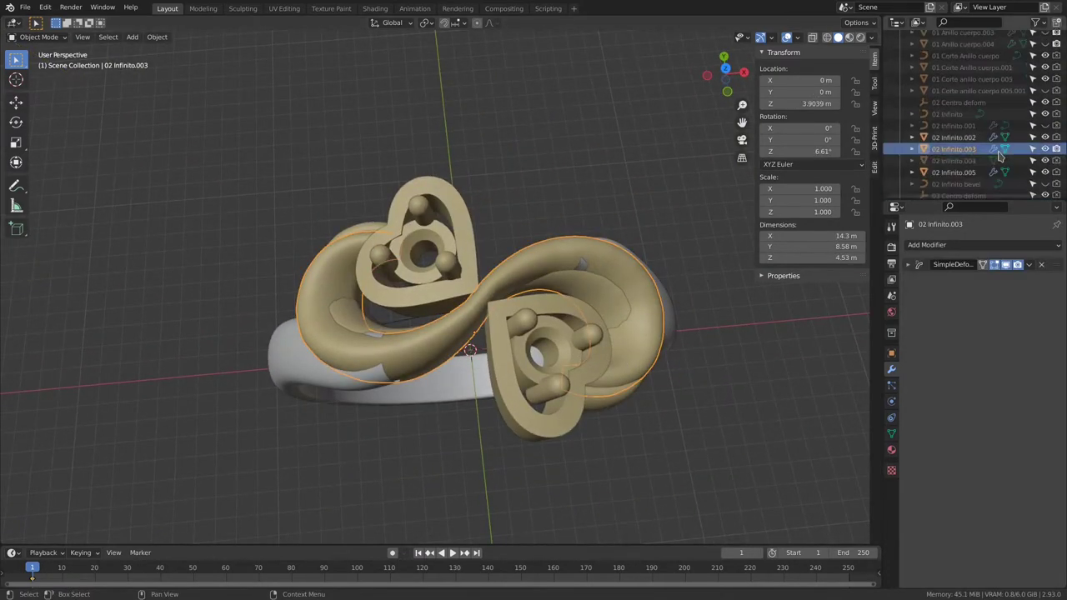
drag(667, 276, 579, 238)
click(583, 243)
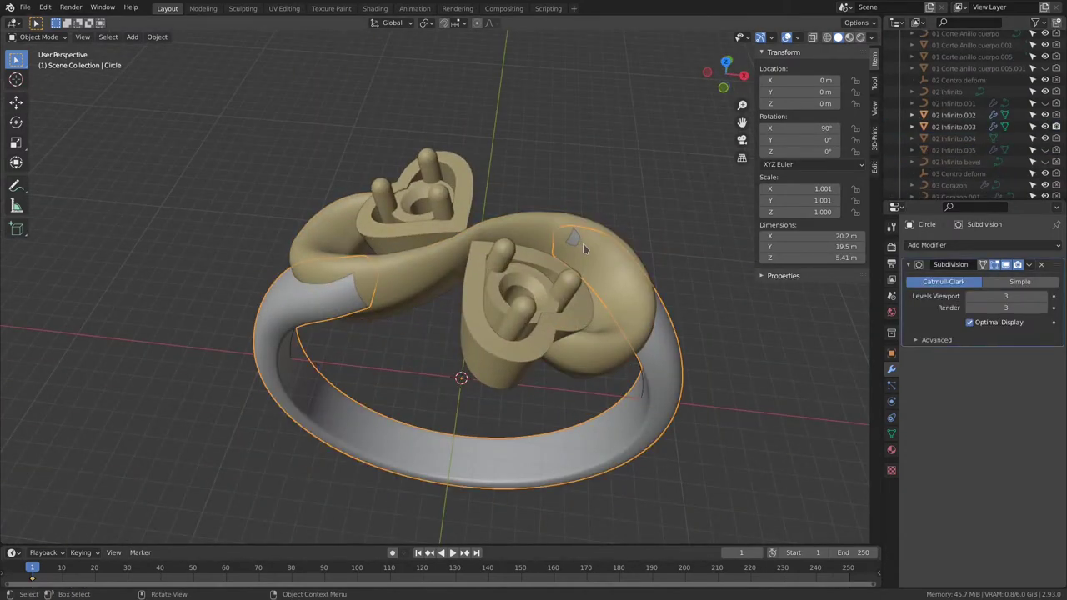
key(KP_1)
key(Tab)
scroll(up, 3)
drag(572, 291, 493, 212)
Move the band's end vertices along Y.
click(494, 212)
key(g)
key(y)
click(492, 256)
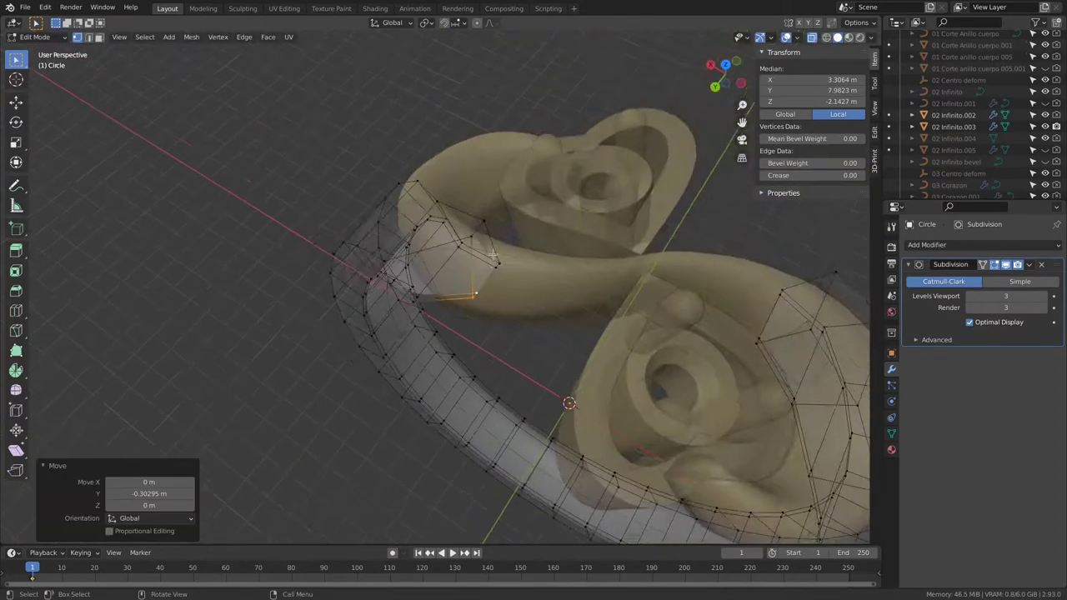
drag(493, 256, 500, 238)
scroll(up, 3)
key(alt+z)
Shift single edge vertices along Y, toggling X-ray to check the cage.
click(498, 193)
key(g)
key(y)
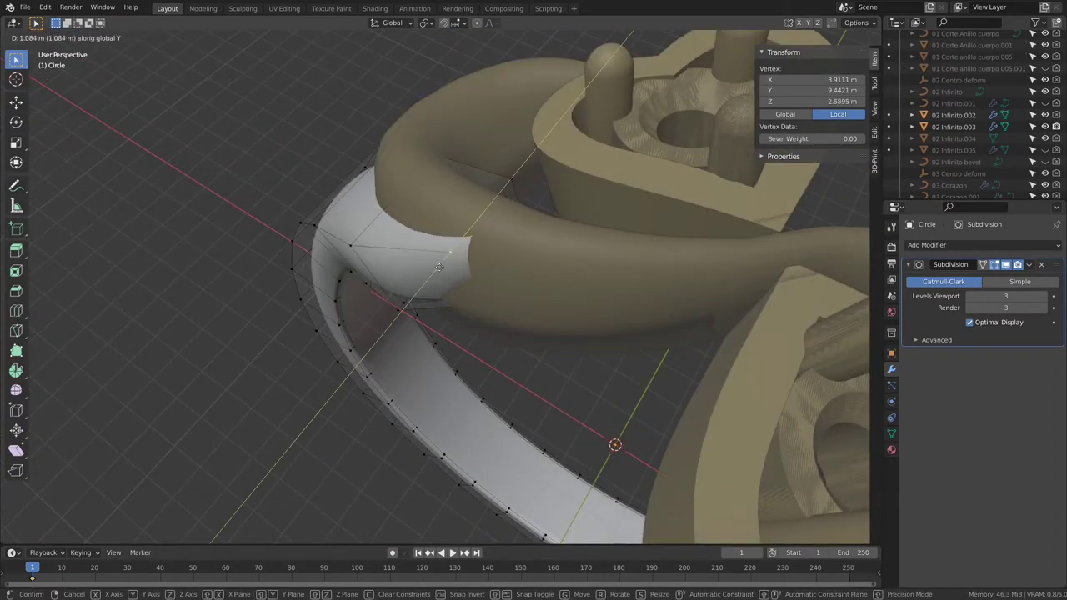
click(439, 267)
drag(439, 267, 411, 222)
click(379, 287)
key(alt+z)
click(427, 250)
key(alt+z)
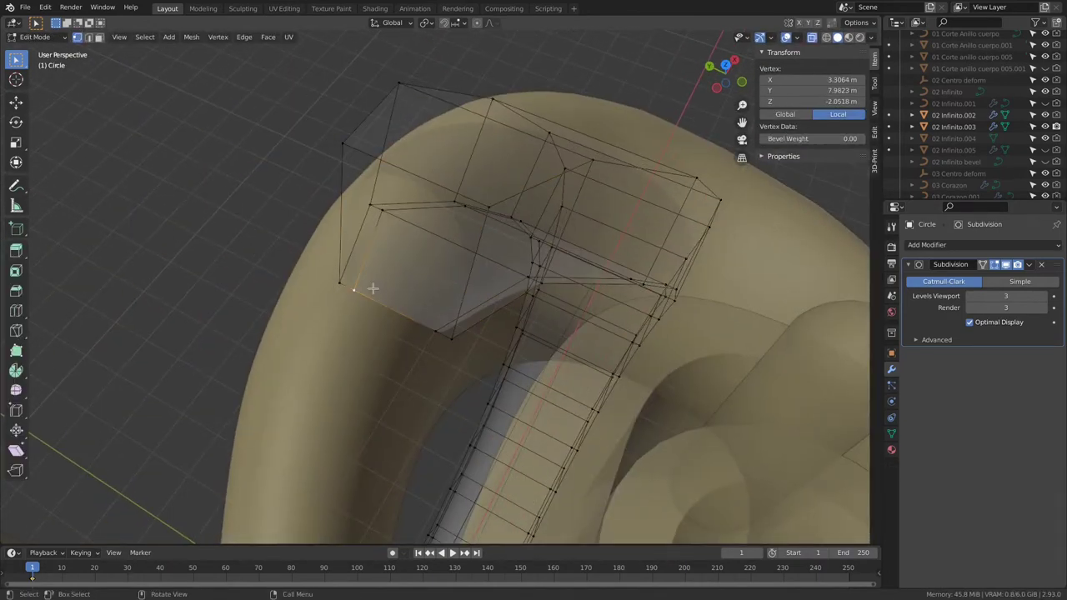
click(398, 293)
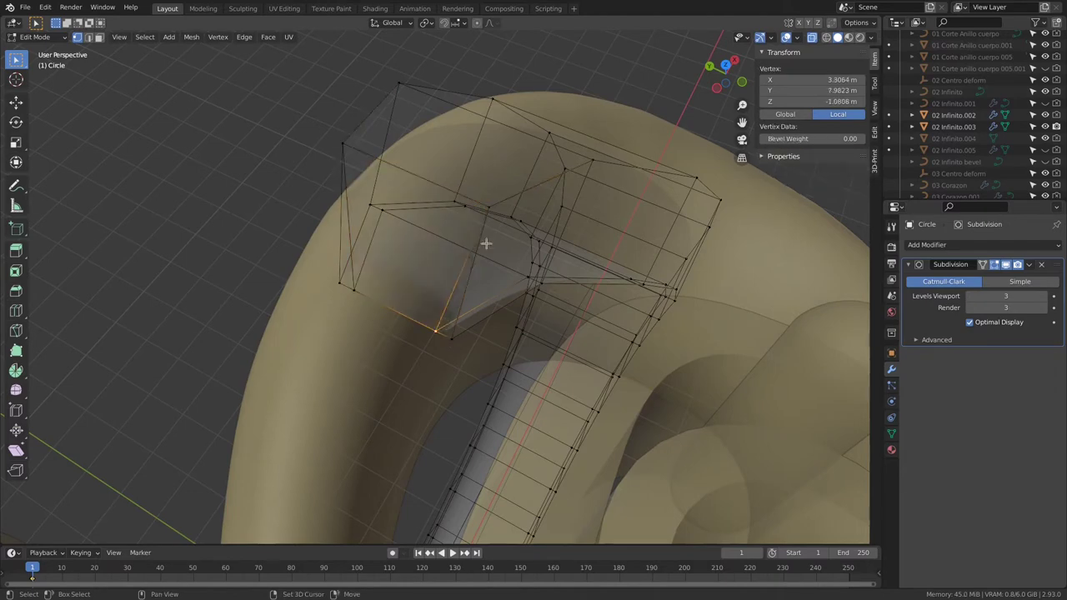
Return to Object Mode, save the file, and zoom out to the whole ring.
key(Tab)
key(alt+z)
drag(351, 147, 534, 253)
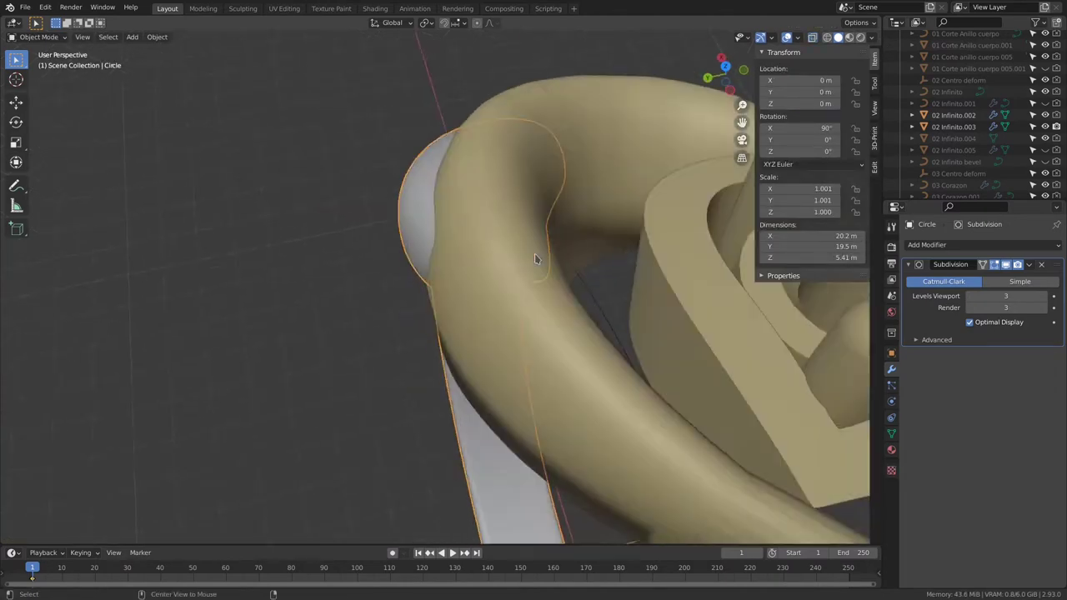
scroll(up, 3)
scroll(down, 3)
key(ctrl+s)
Disable 02 Infinito.003's SimpleDeform viewport display and unhide the bow 02 Infinito.001.
click(503, 267)
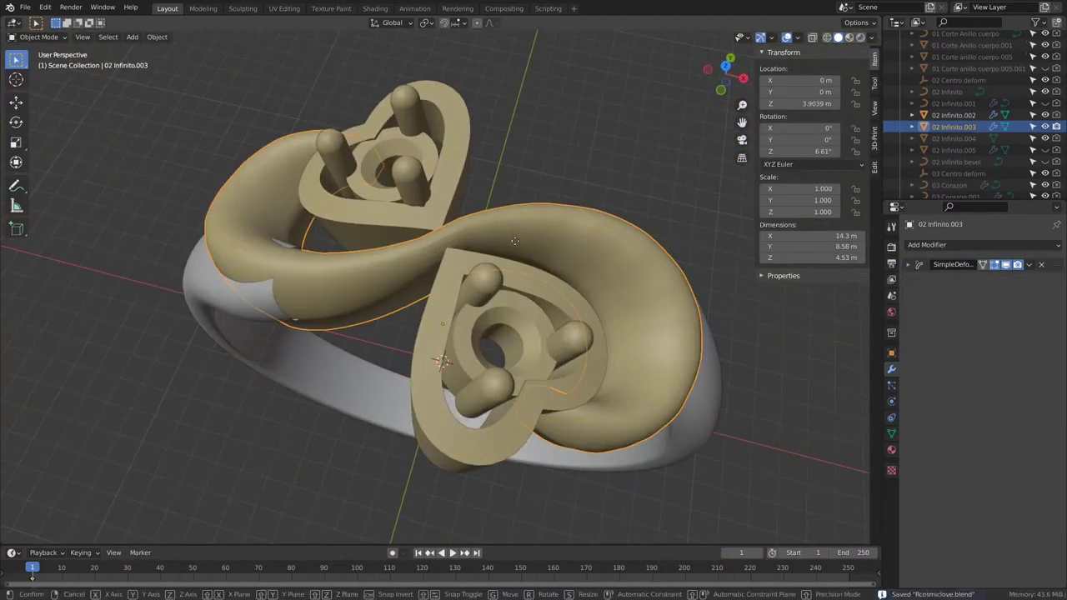
click(550, 224)
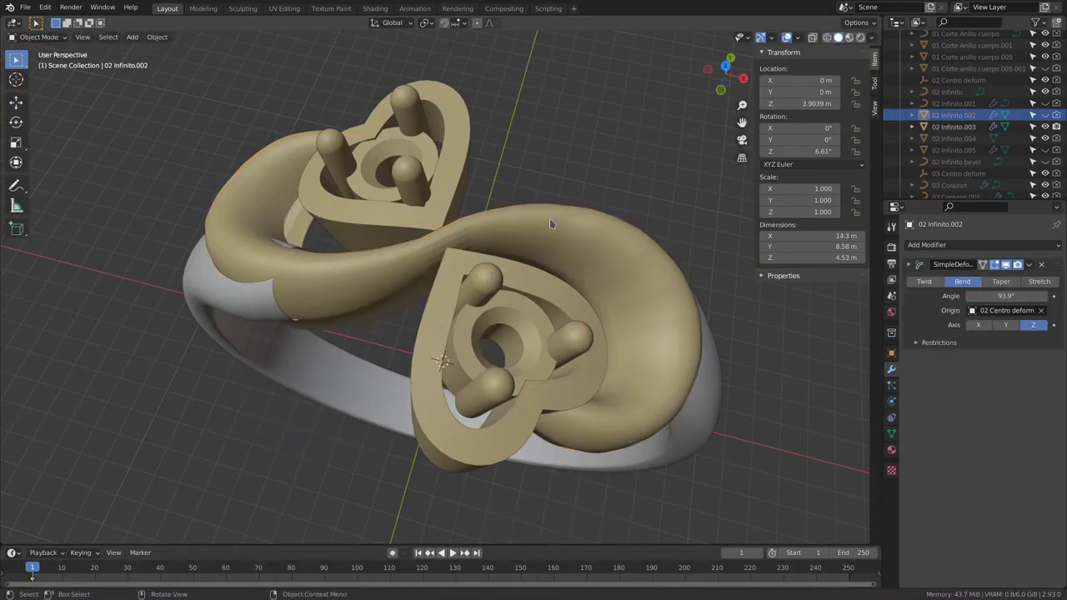
click(550, 223)
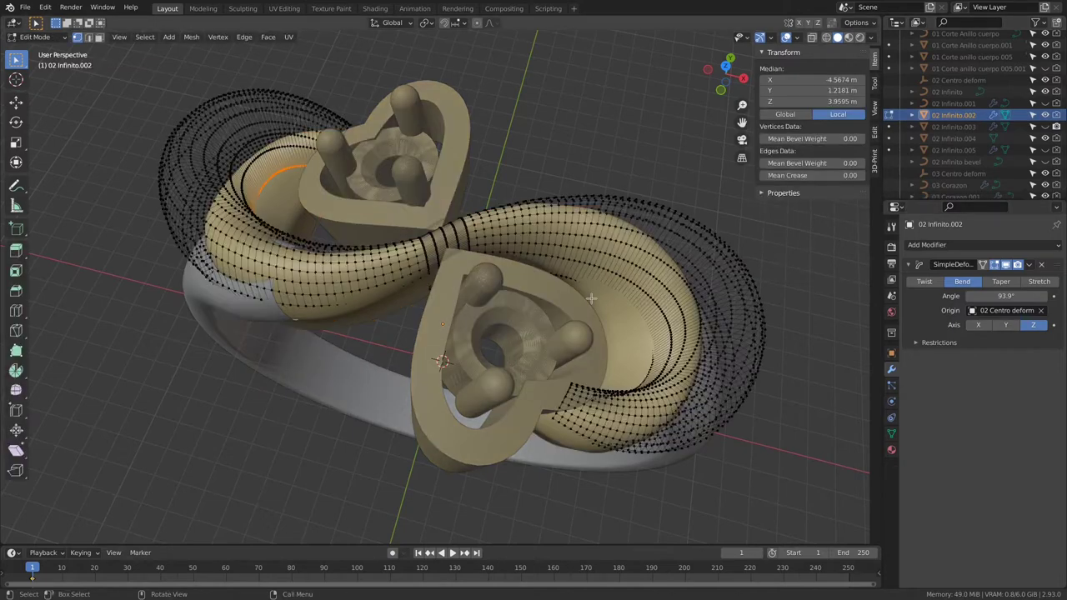
click(958, 127)
click(1005, 265)
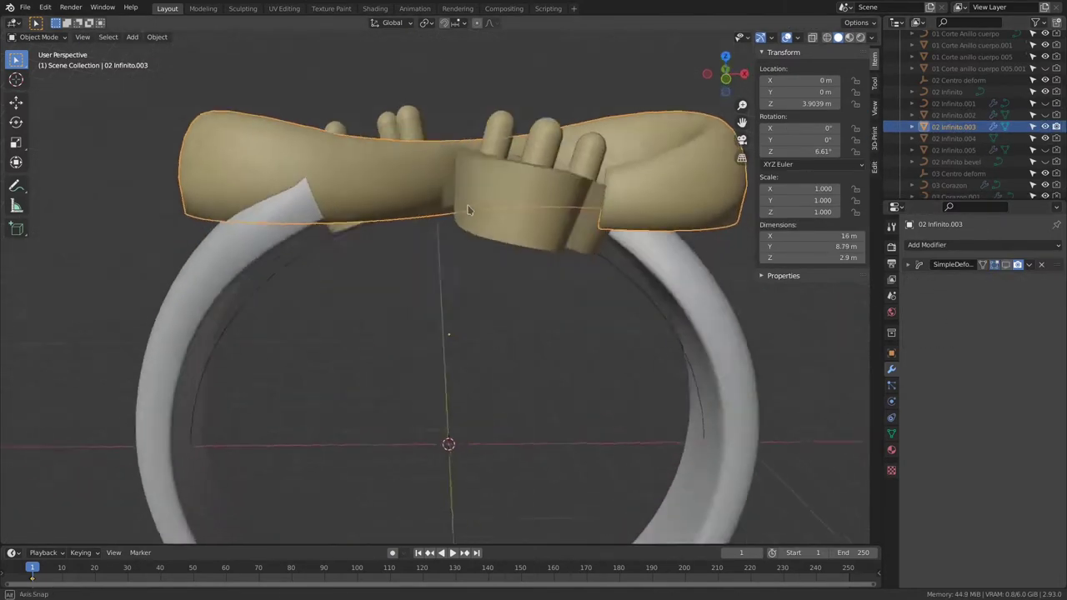
drag(482, 162, 542, 363)
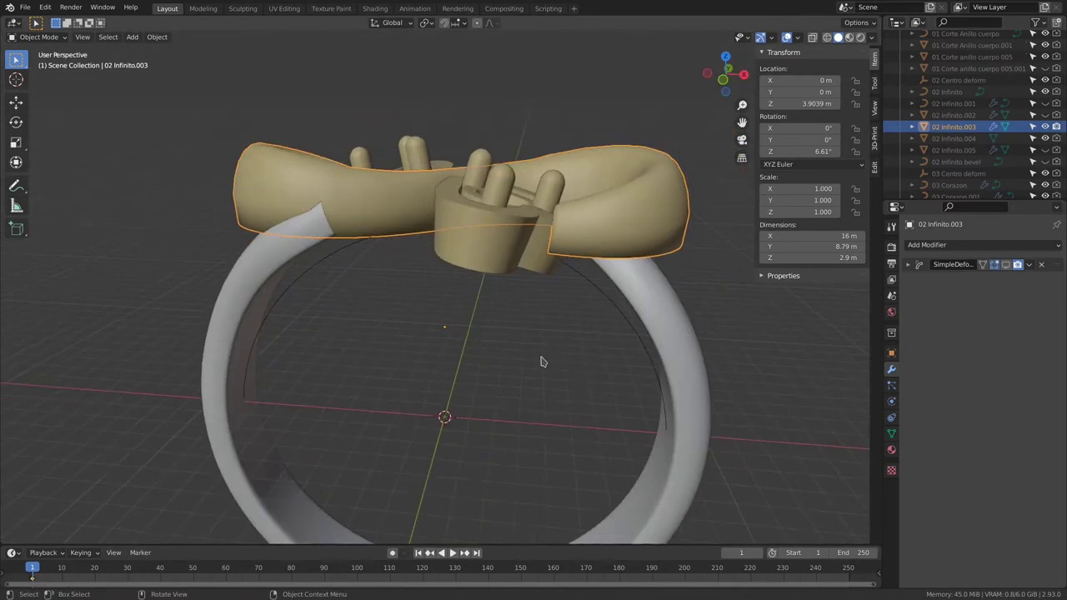
click(1045, 103)
Set 02 Infinito.001's curve Resolution Preview U to 20 and Render U to 4.
click(955, 103)
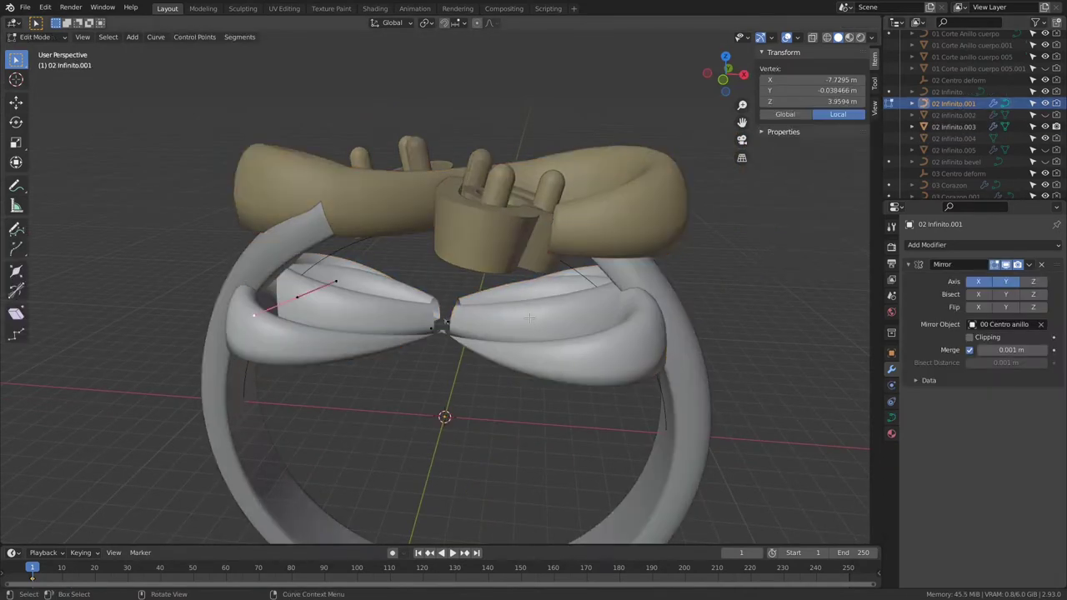
scroll(up, 3)
click(891, 420)
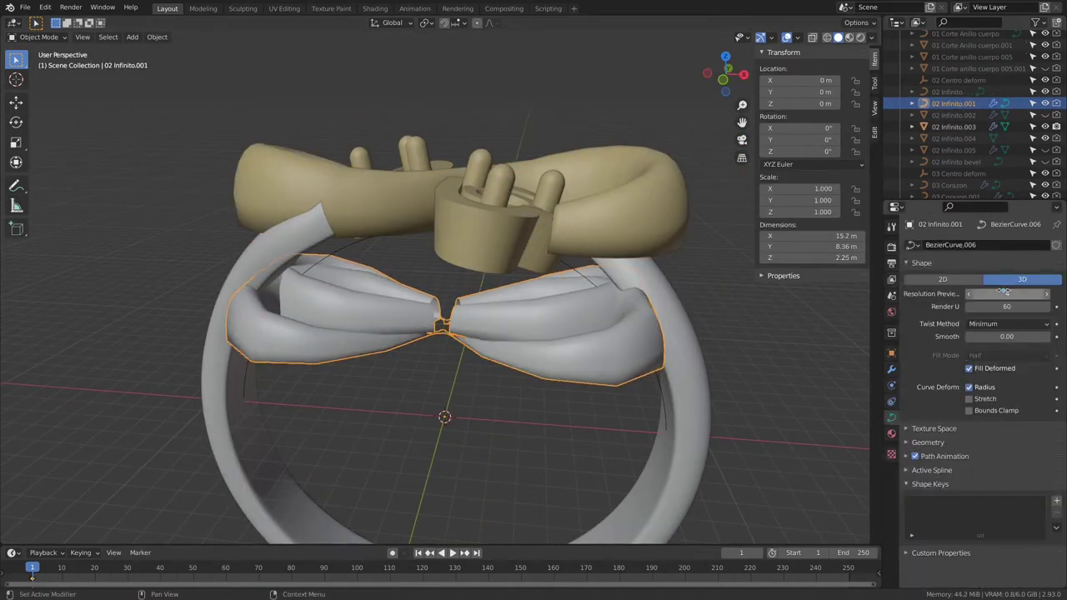
text(4)
drag(852, 414, 609, 338)
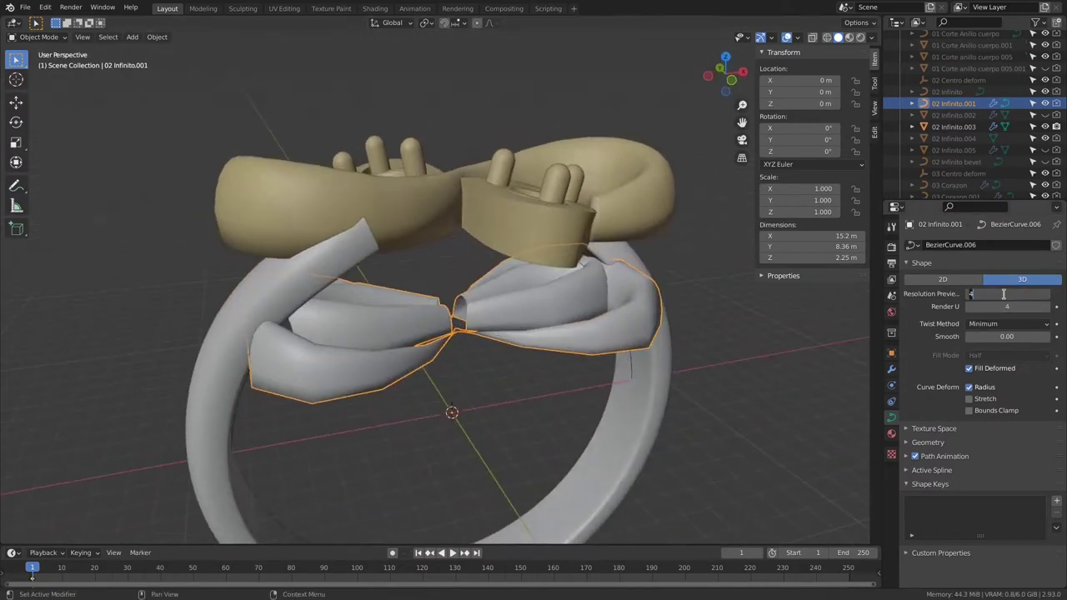
drag(448, 405, 864, 247)
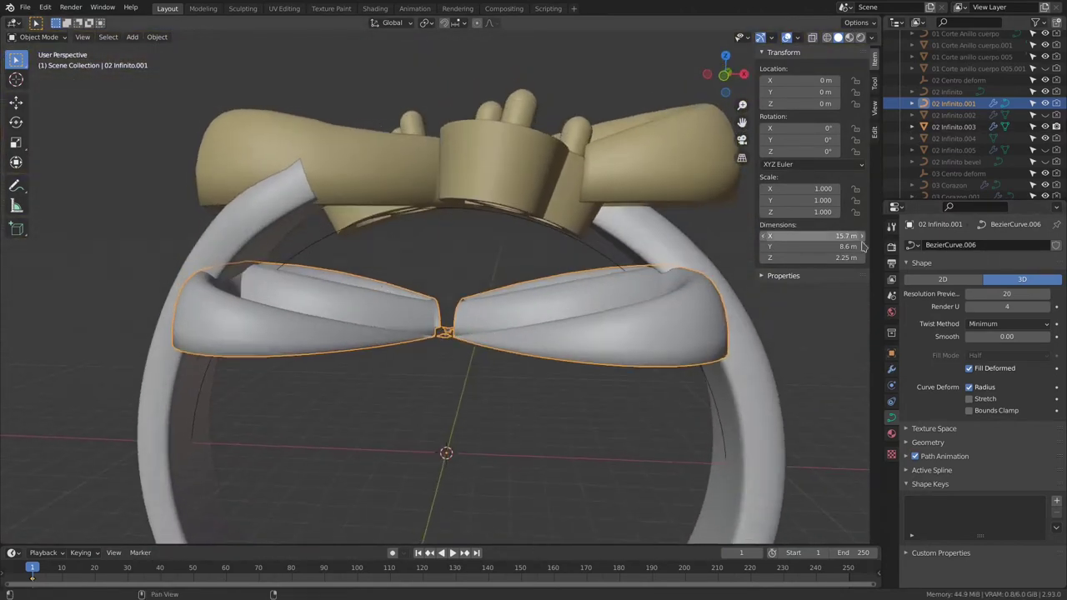
click(942, 443)
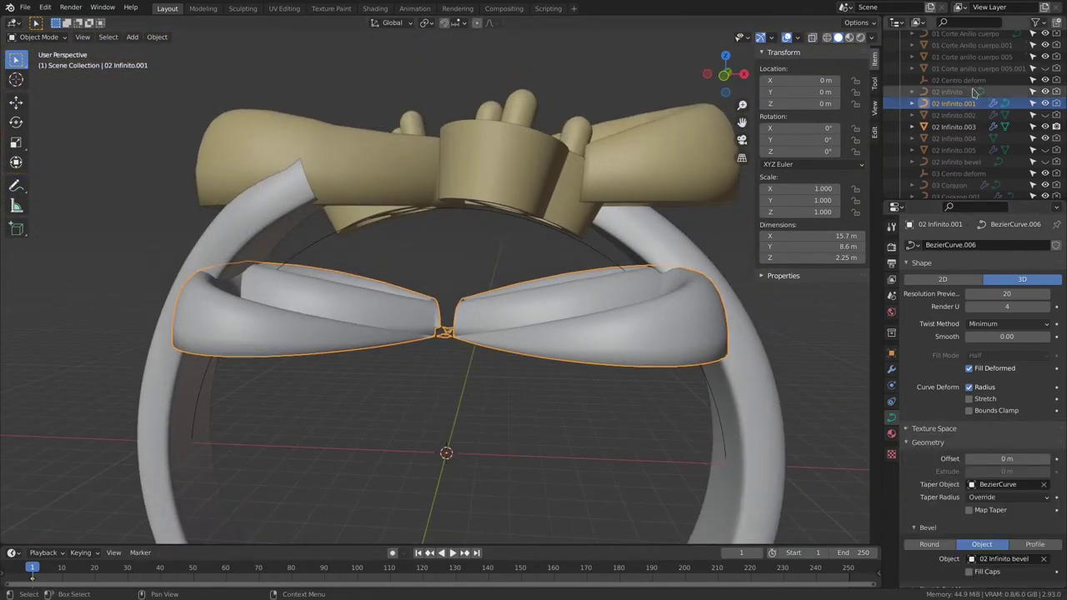
scroll(up, 3)
scroll(down, 3)
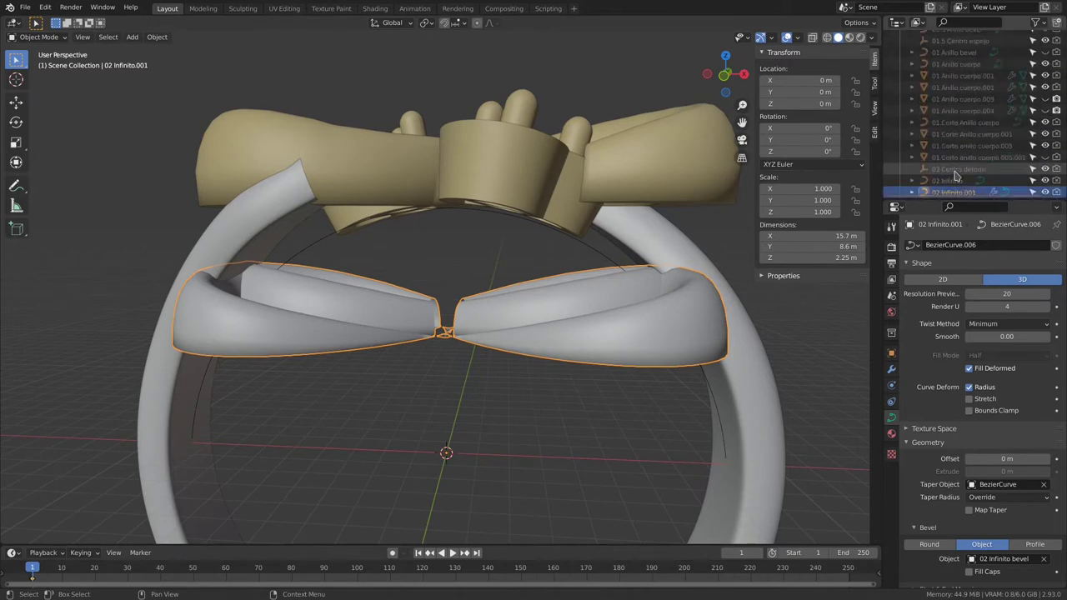
scroll(down, 3)
scroll(down, 3)
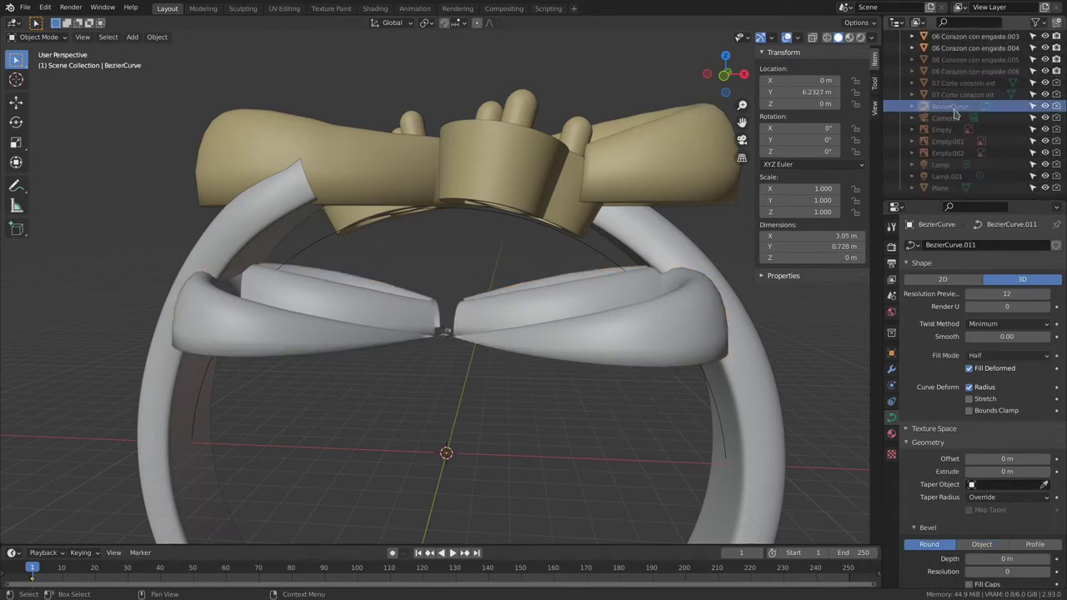
Select the BezierCurve and the white bow 02 Infinito.001.
scroll(up, 3)
scroll(up, 3)
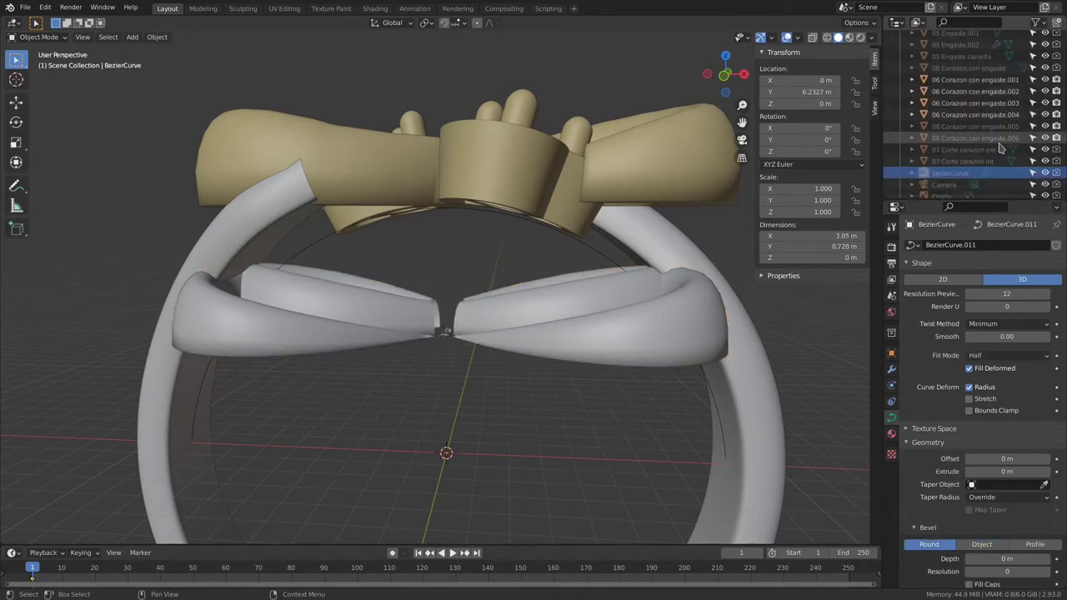
scroll(down, 3)
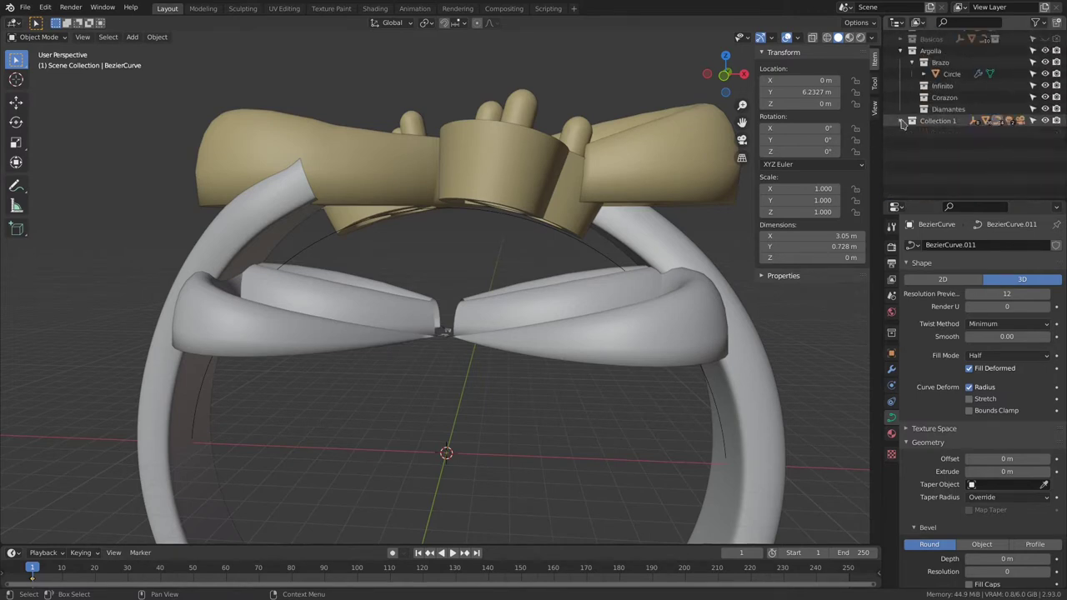
scroll(down, 3)
scroll(down, 3)
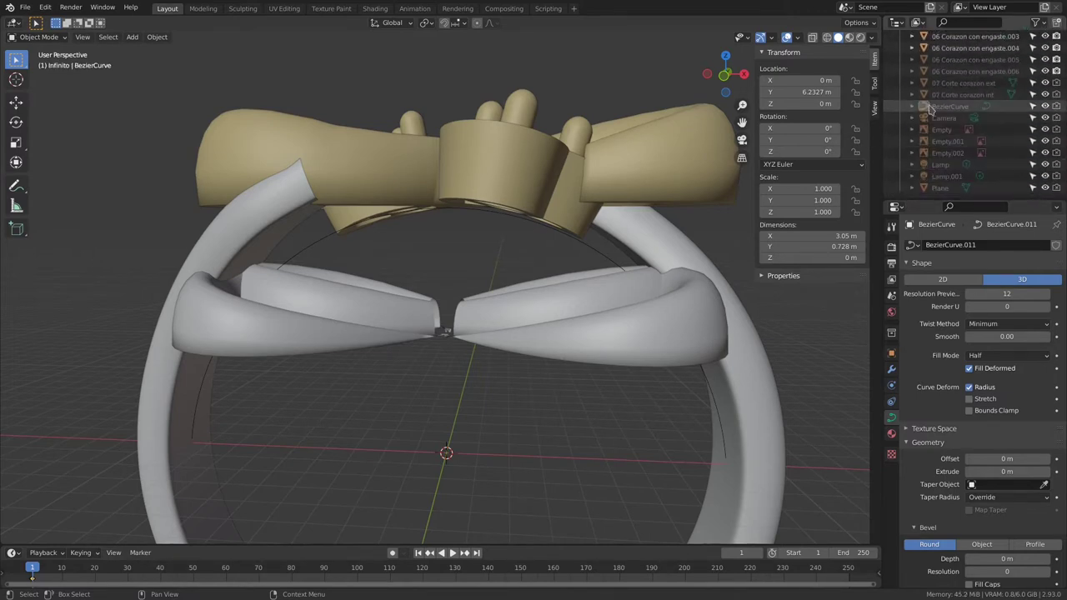
click(931, 107)
scroll(up, 3)
scroll(down, 3)
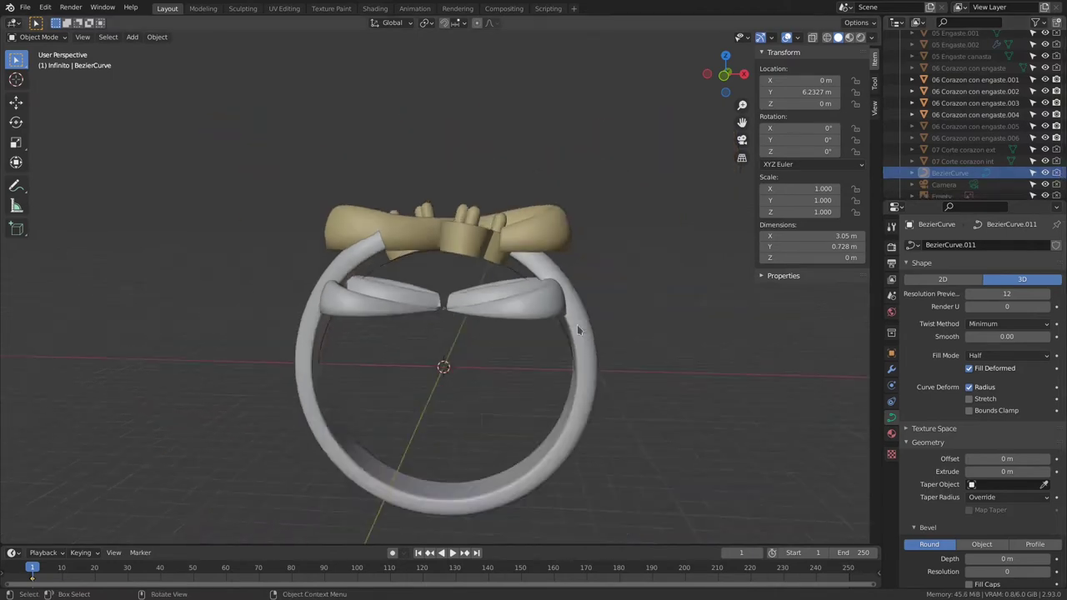
drag(577, 324, 583, 350)
click(523, 336)
Collapse the bow's Mirror modifier settings and open the outliner filter options.
click(892, 374)
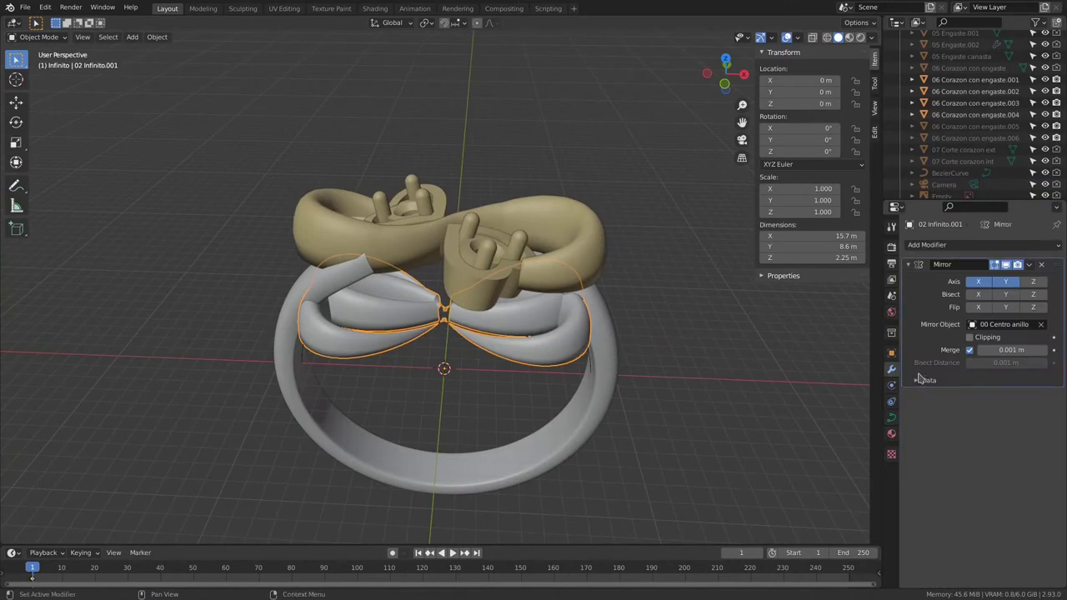
click(908, 265)
scroll(down, 3)
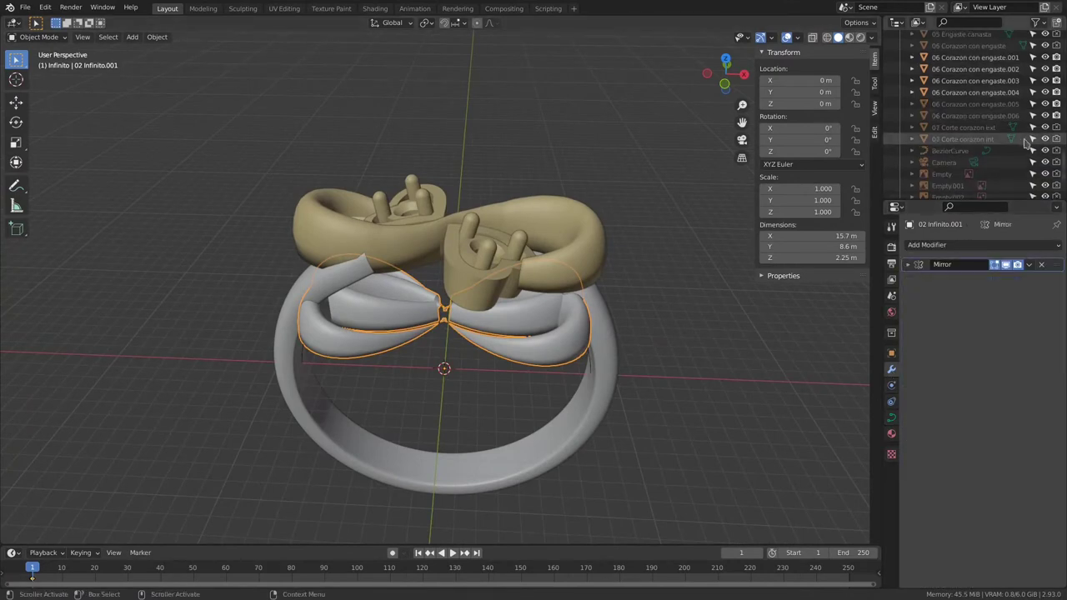
click(1035, 22)
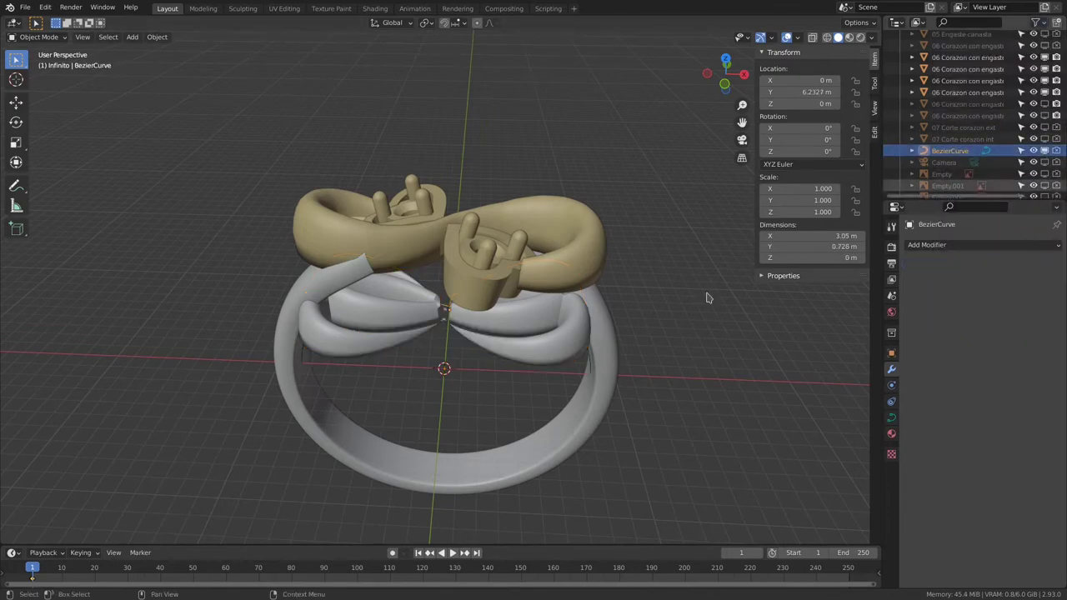
drag(706, 297, 534, 450)
Move BezierCurve and 02 Infinito.001 into Argolla > Infinito, then save Rcosmiclove.blend.
key(Tab)
key(Tab)
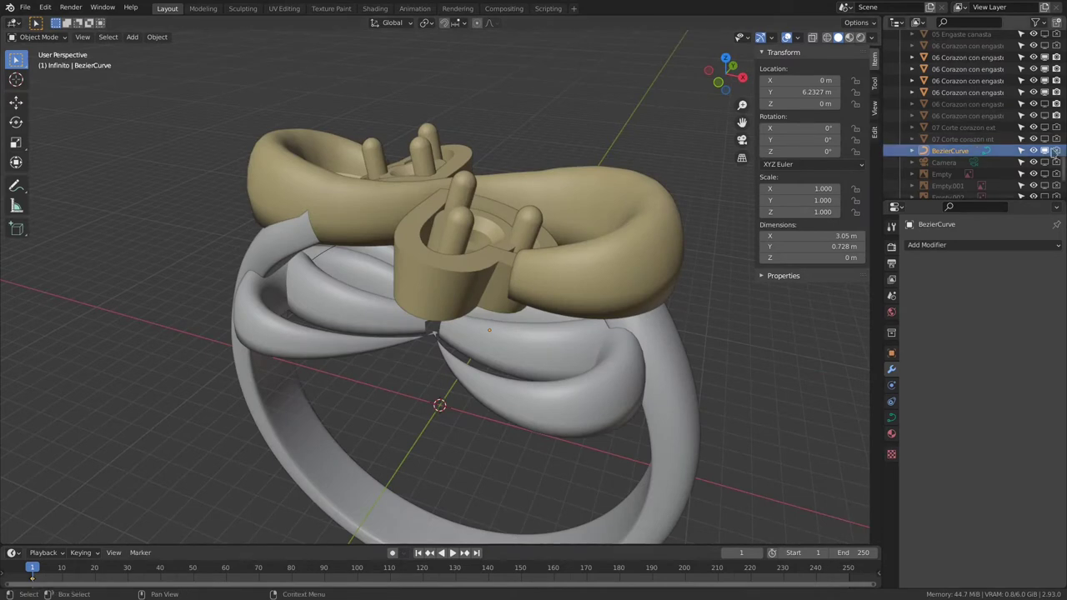
scroll(up, 3)
click(955, 137)
drag(500, 334, 443, 362)
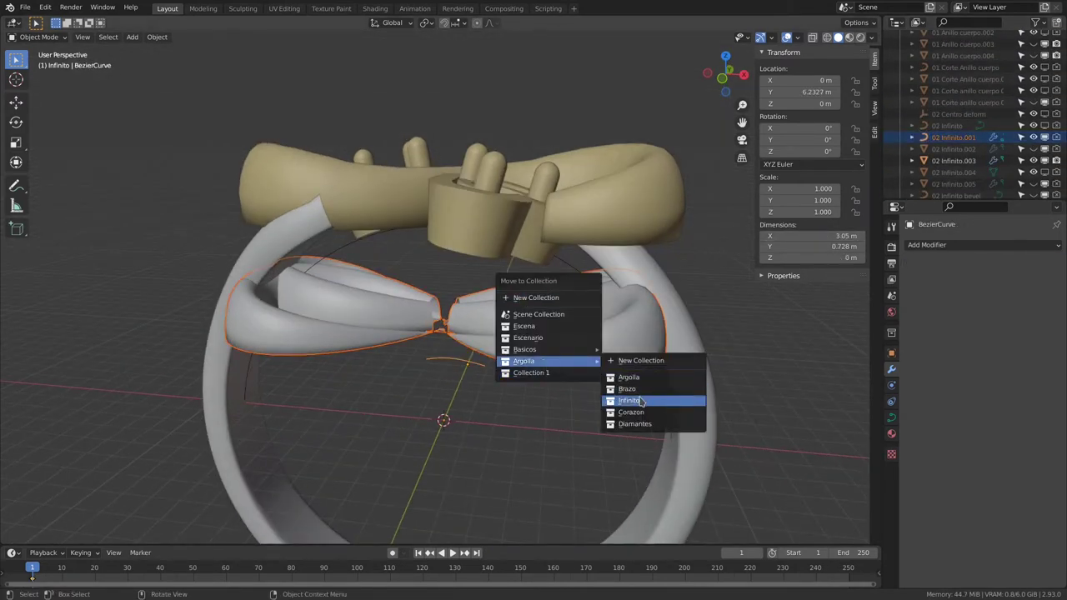
click(641, 402)
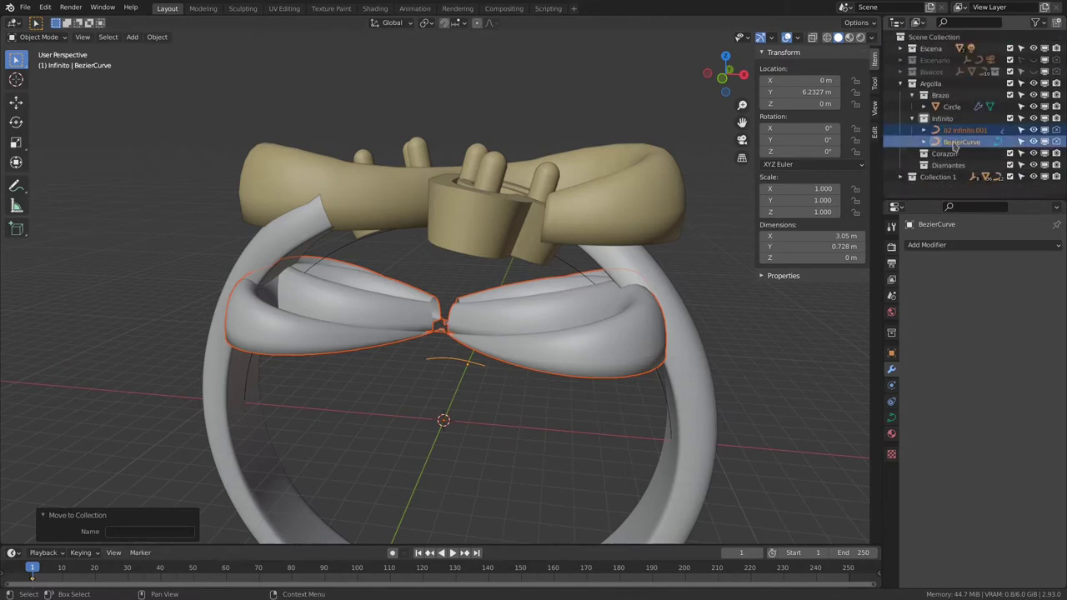
key(alt+a)
drag(501, 333, 527, 280)
key(ctrl+s)
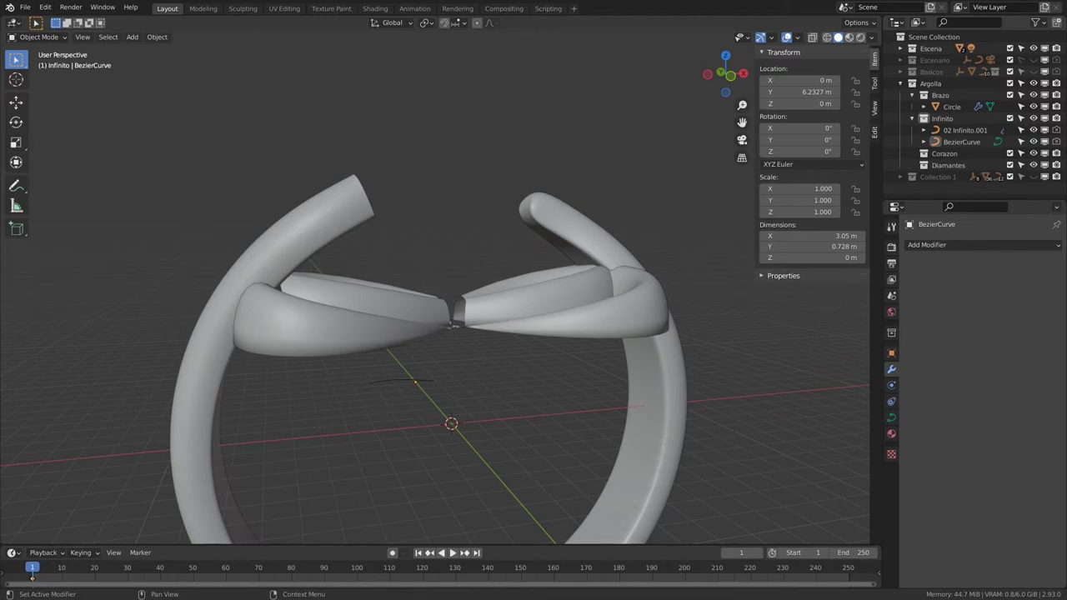
Duplicate the bow and move the copy along Z to sit above the ring.
drag(281, 482, 386, 476)
click(489, 345)
key(shift+d)
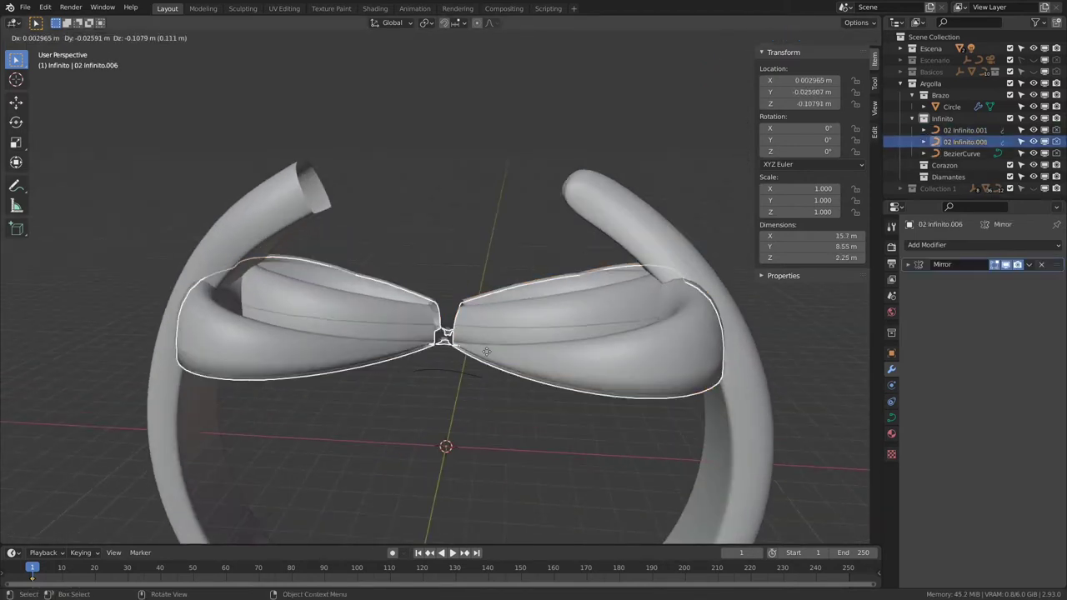
key(z)
click(554, 212)
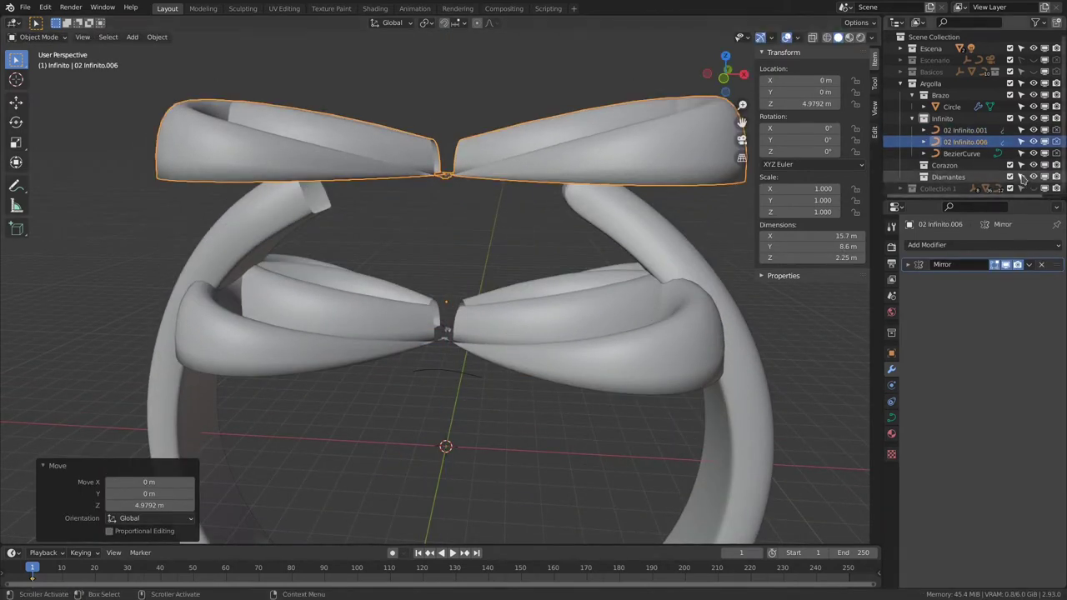
key(g)
key(z)
click(653, 171)
key(KP_1)
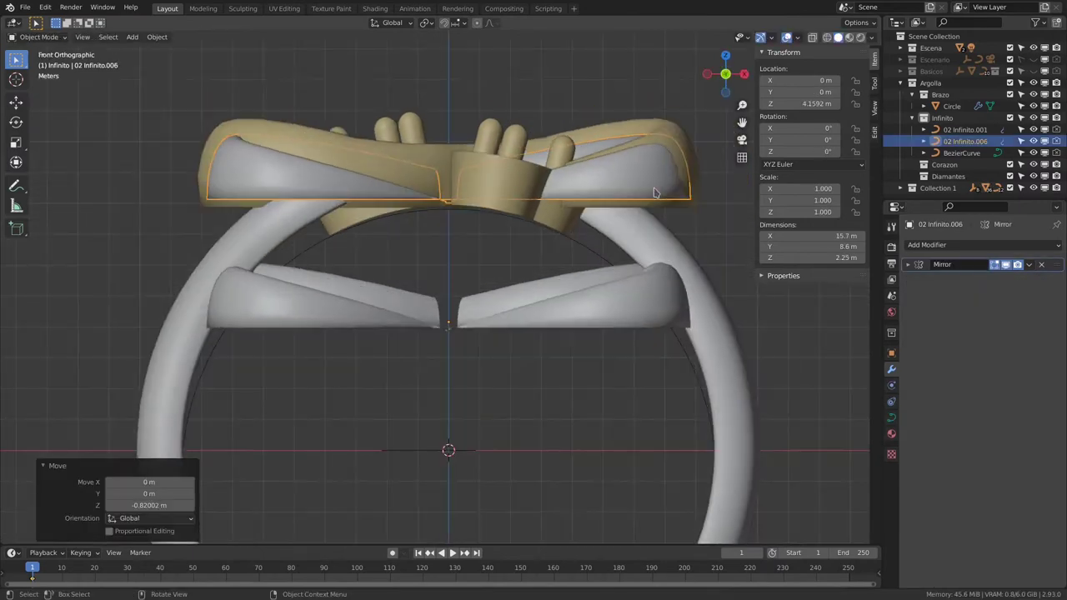
scroll(up, 3)
Raise the bow copy about 0.36 m along Z in X-ray front view.
key(g)
key(z)
click(597, 228)
key(alt+z)
scroll(down, 3)
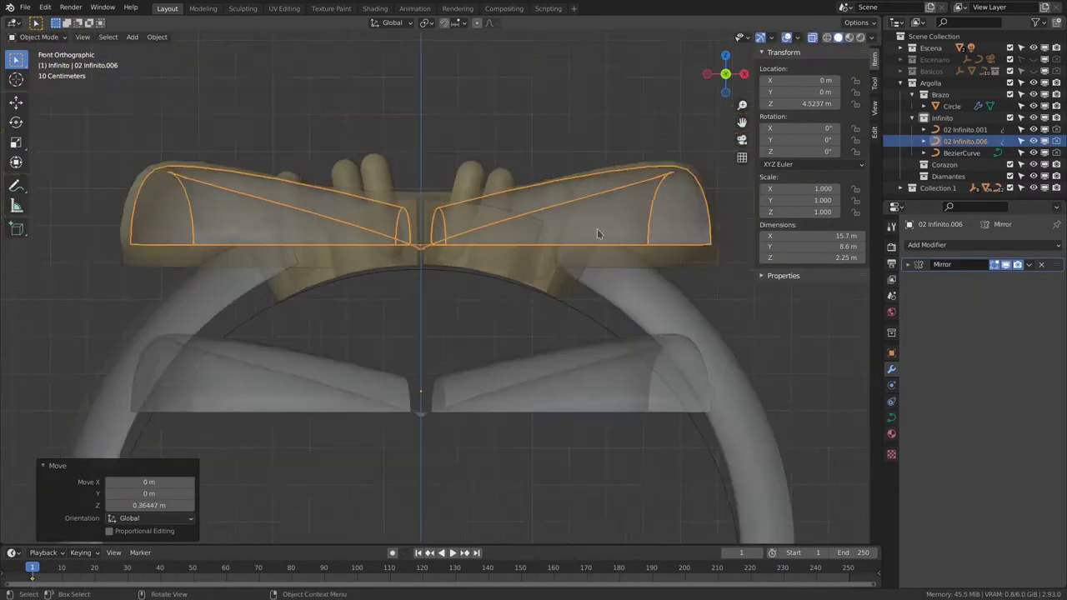
scroll(down, 3)
click(471, 413)
scroll(up, 3)
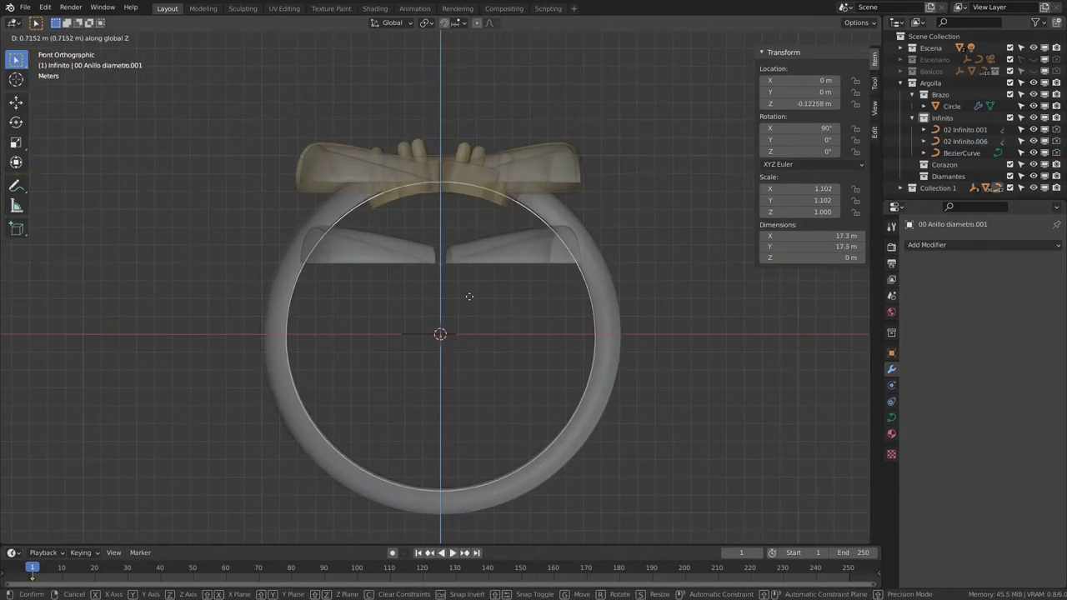
click(469, 296)
Raise the band 02 Infinito.006 along Z to 4.7319 m.
scroll(up, 3)
click(574, 236)
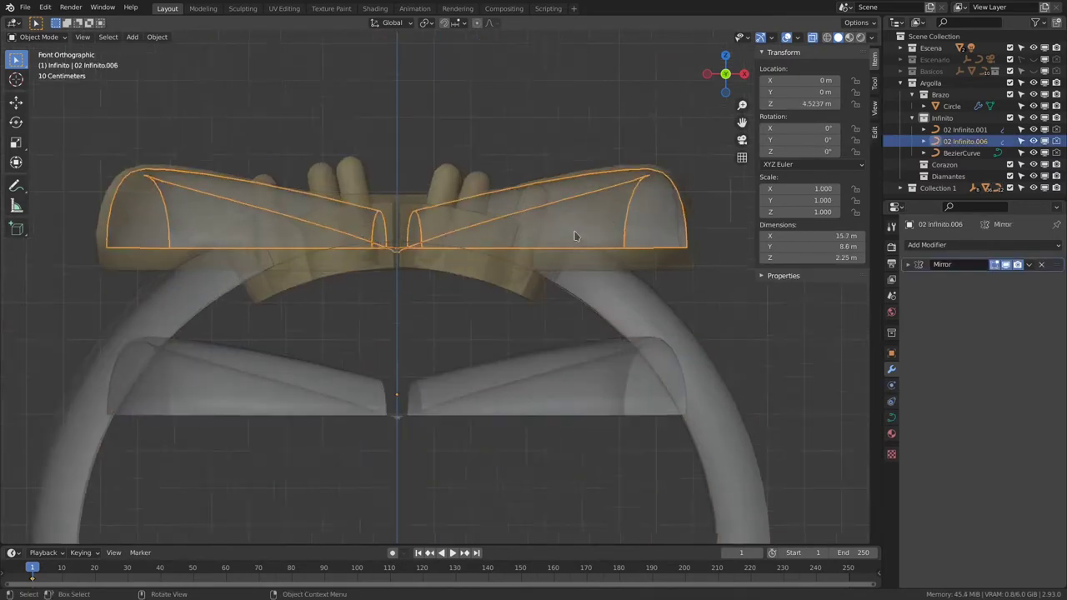
key(g)
key(z)
click(574, 225)
key(alt+z)
Orbit, pan and zoom to check the raised band from the front.
drag(573, 225, 503, 331)
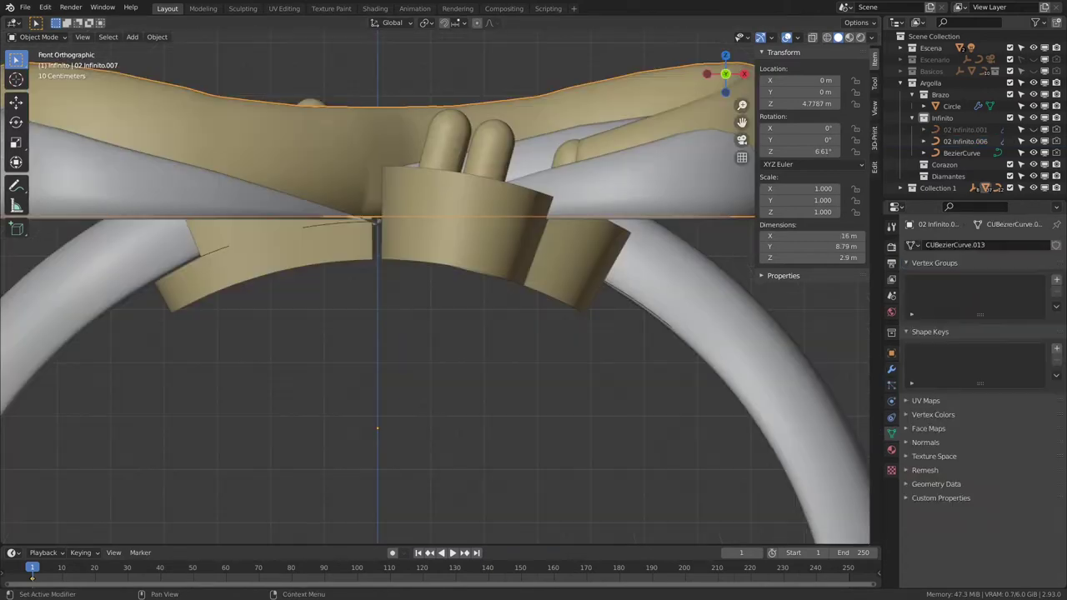
drag(410, 353, 432, 288)
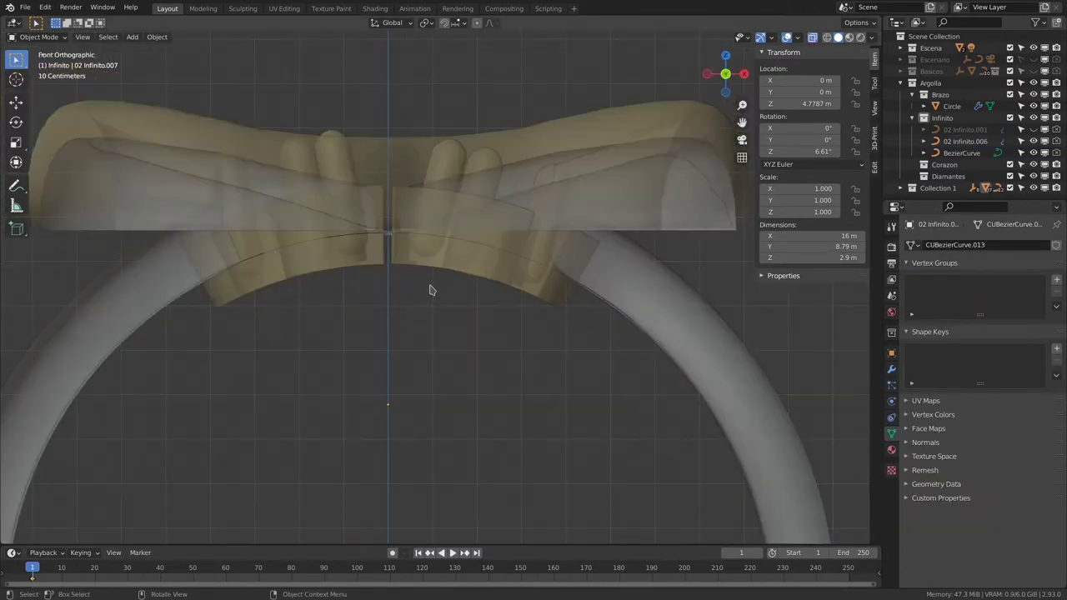
scroll(up, 3)
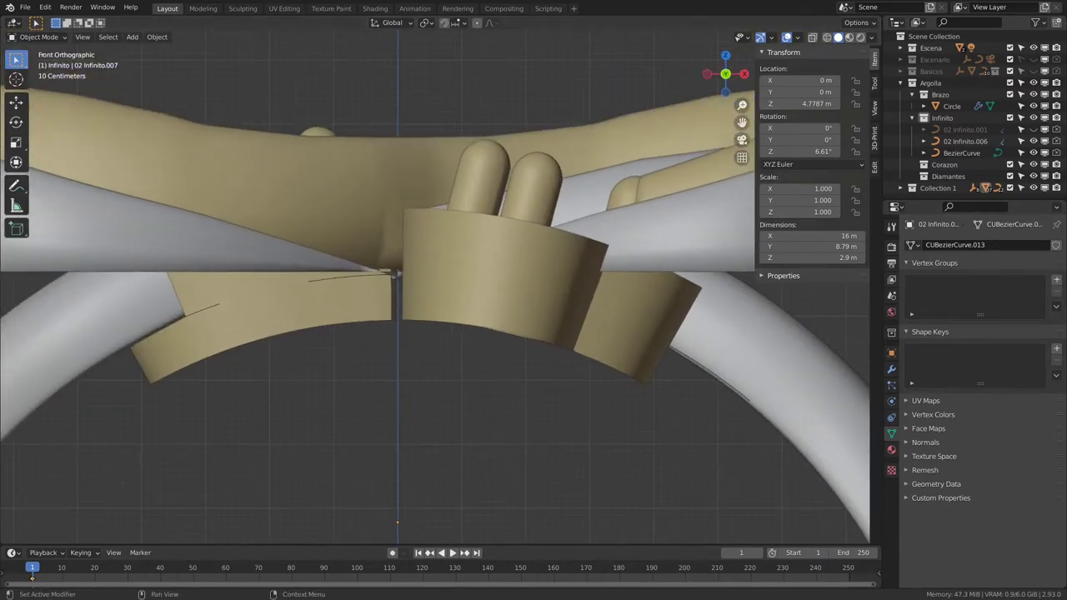
drag(418, 333, 494, 409)
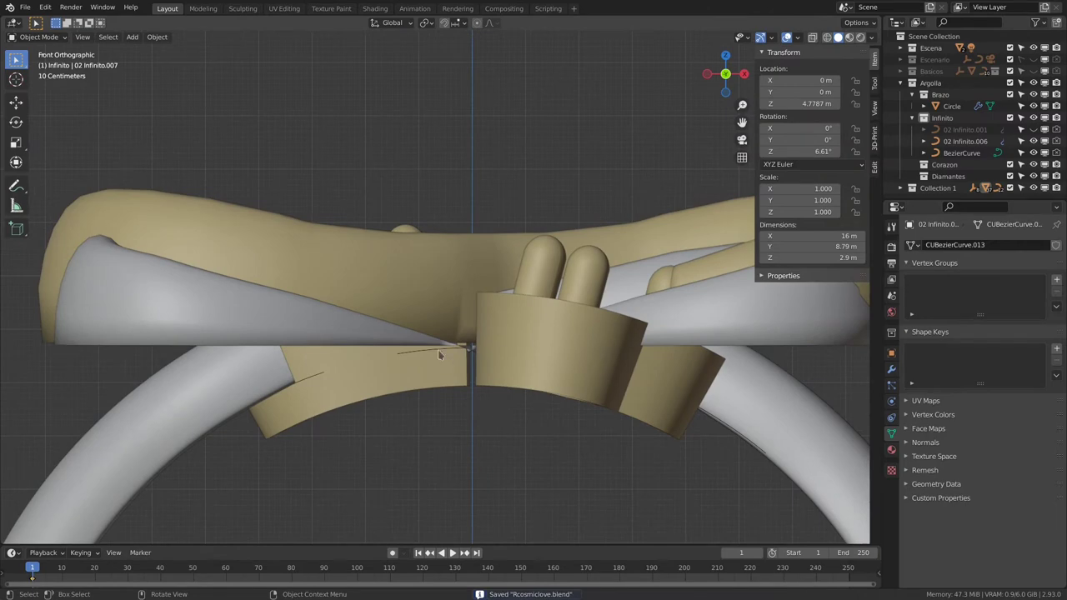
scroll(down, 3)
Shift the BezierCurve taper's control points along Y to reshape the band.
click(443, 465)
key(Tab)
scroll(up, 3)
scroll(up, 3)
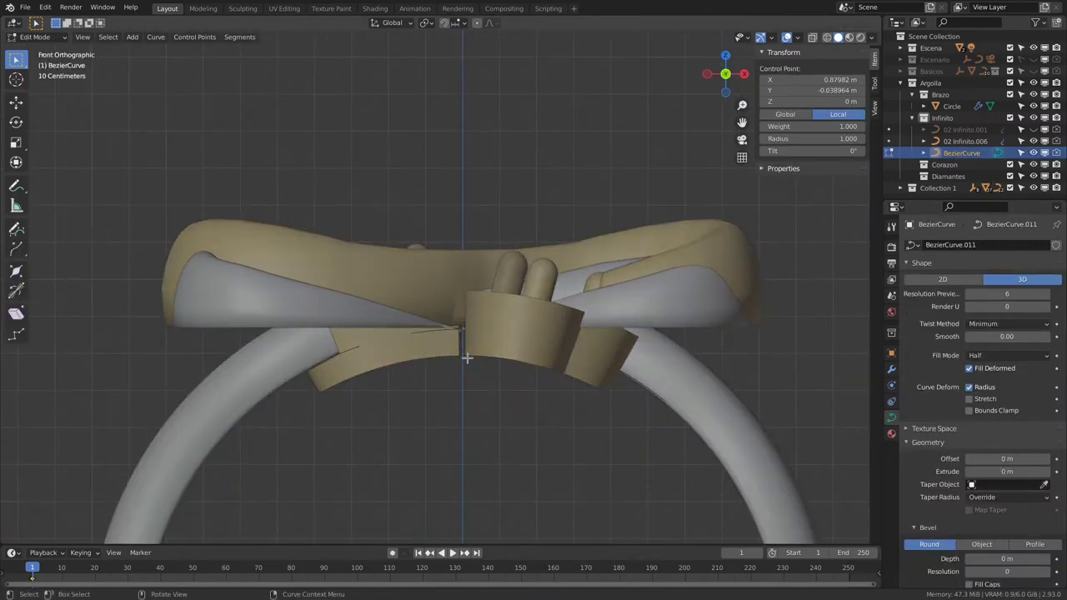
drag(467, 359, 405, 417)
key(g)
key(y)
click(452, 434)
click(479, 421)
drag(479, 421, 505, 442)
key(g)
key(y)
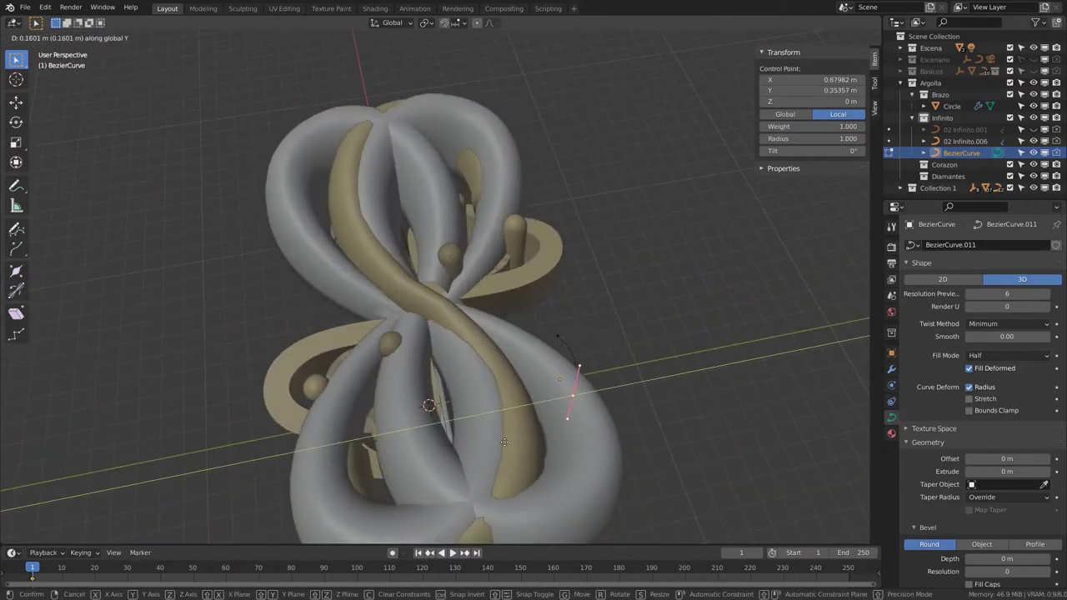
click(504, 442)
key(KP_7)
Reposition the band path's control points in top view, then save the file.
click(248, 236)
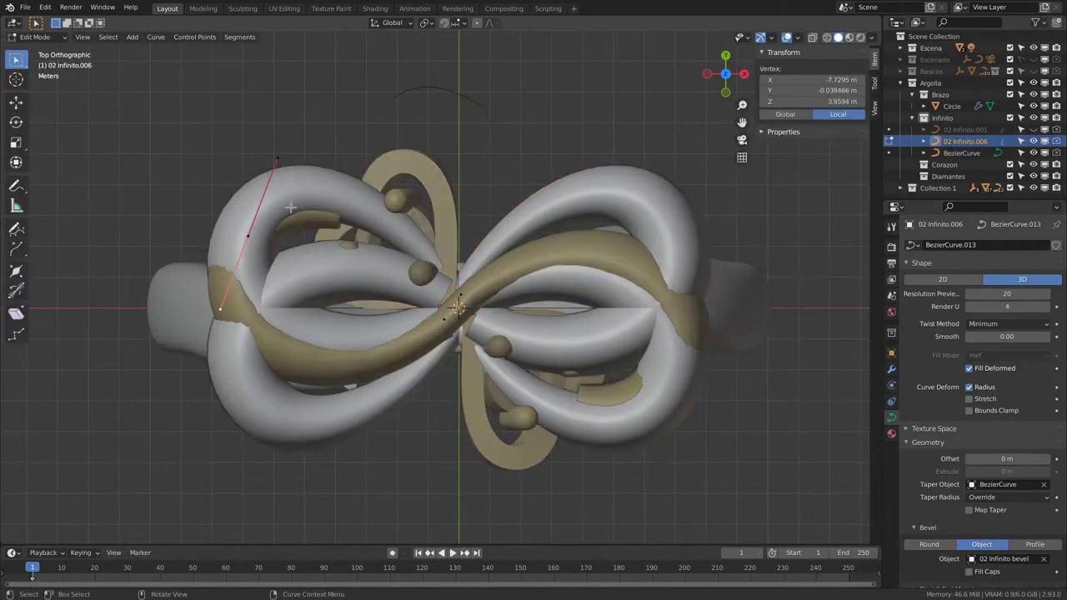
key(alt+z)
scroll(up, 3)
key(g)
click(165, 223)
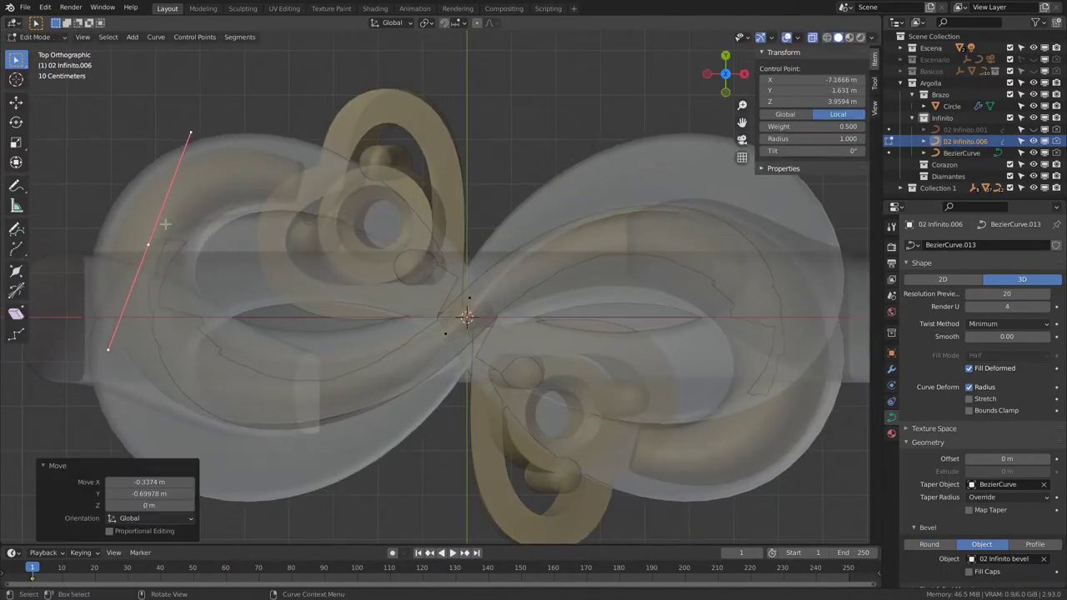
scroll(up, 3)
click(447, 344)
key(g)
click(443, 354)
drag(444, 354, 363, 379)
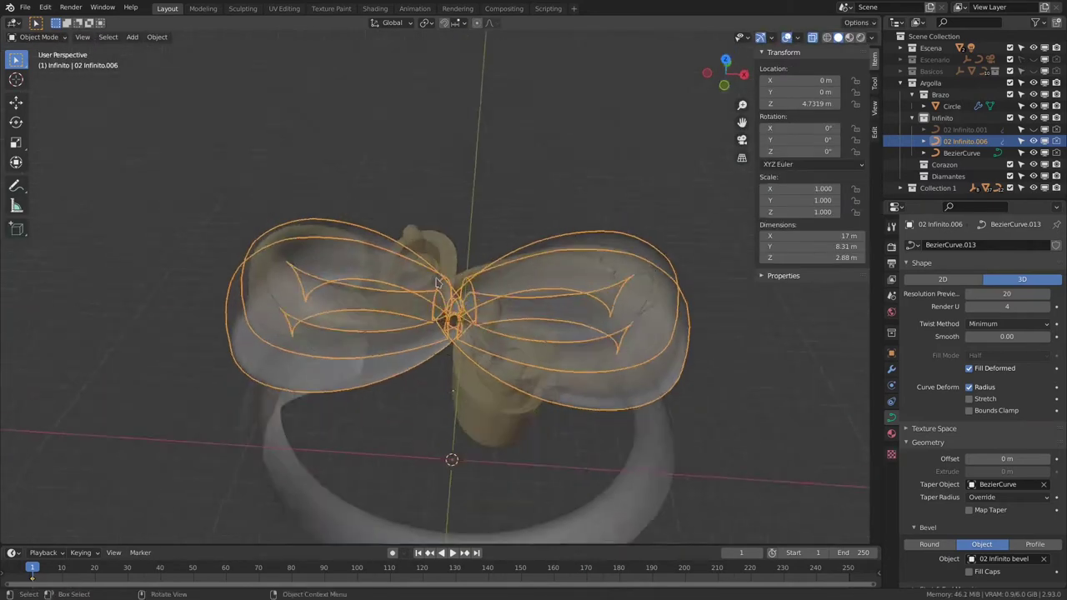
key(alt+z)
key(KP_7)
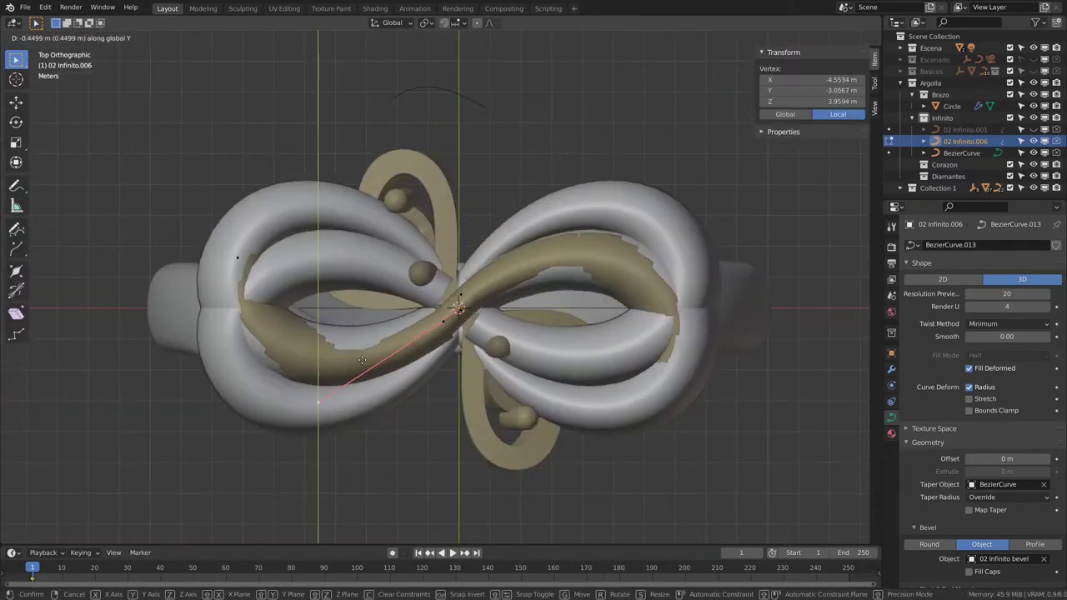
key(Tab)
key(ctrl+s)
drag(339, 375, 500, 392)
Adjust a BezierCurve taper control point twice more along Y.
click(436, 405)
key(Tab)
key(g)
key(y)
click(505, 351)
key(g)
key(y)
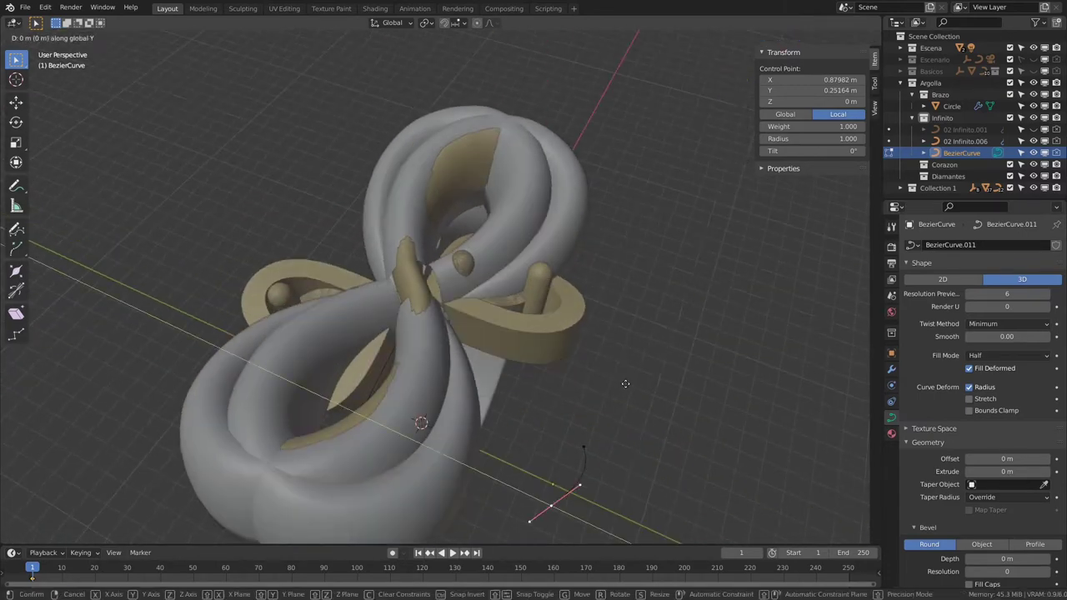
click(621, 386)
drag(621, 386, 650, 251)
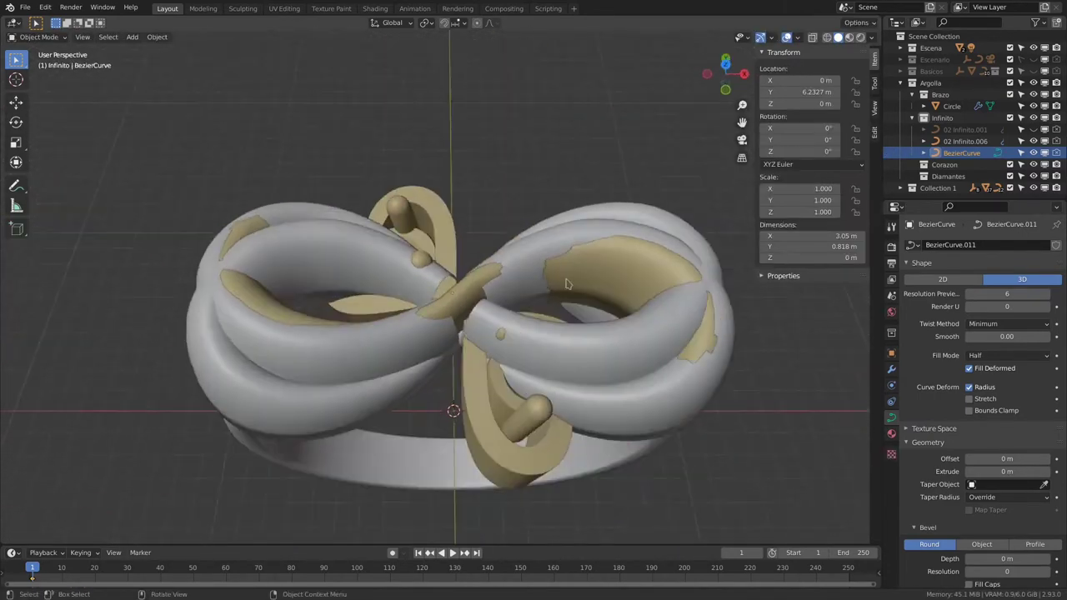
Set 02 Infinito.006's preview resolution to 12 and hide the band.
click(965, 141)
text(12)
key(Return)
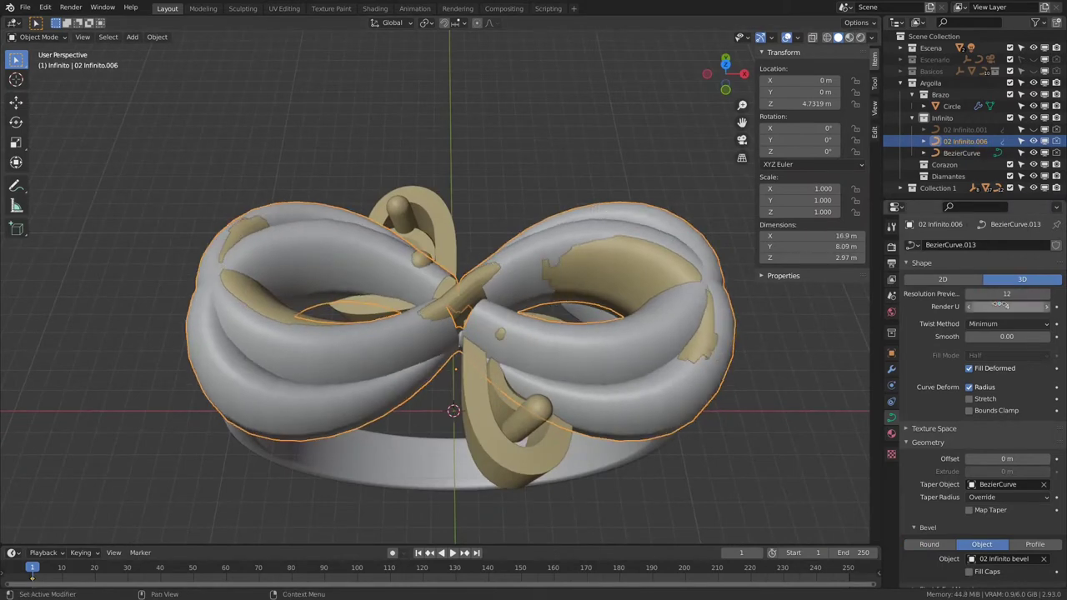
key(h)
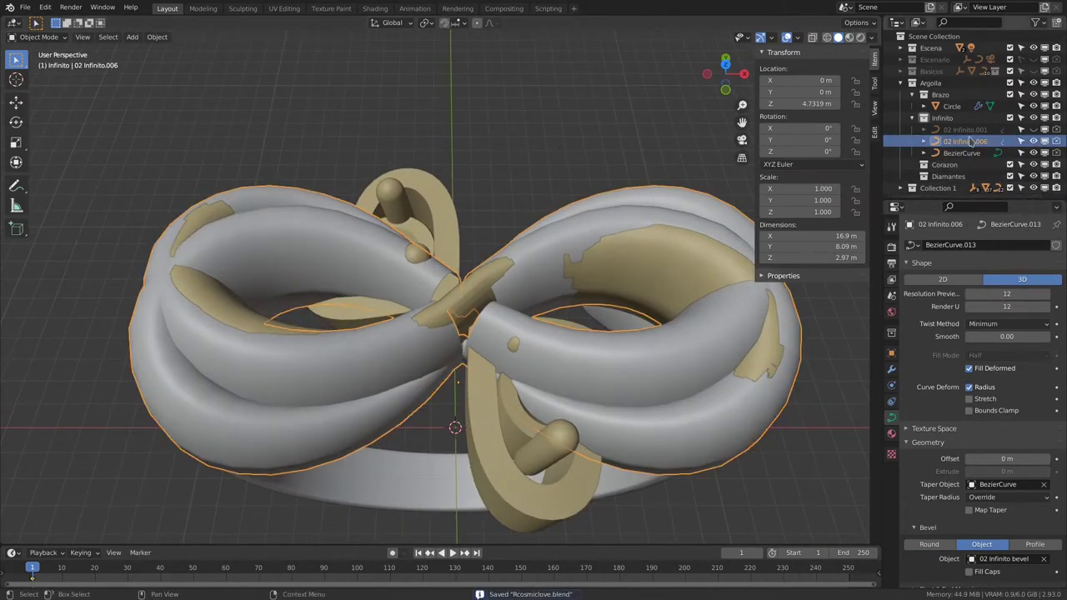
double_click(964, 129)
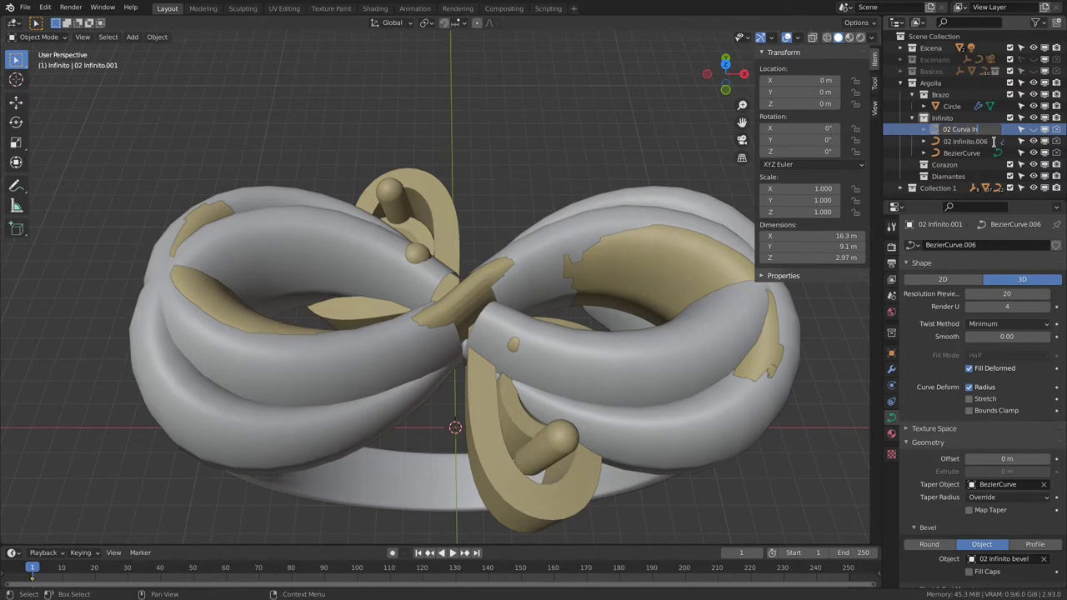
Commit the name 02 Curva Infinito, save, and hide the outliner's exclude column.
click(994, 142)
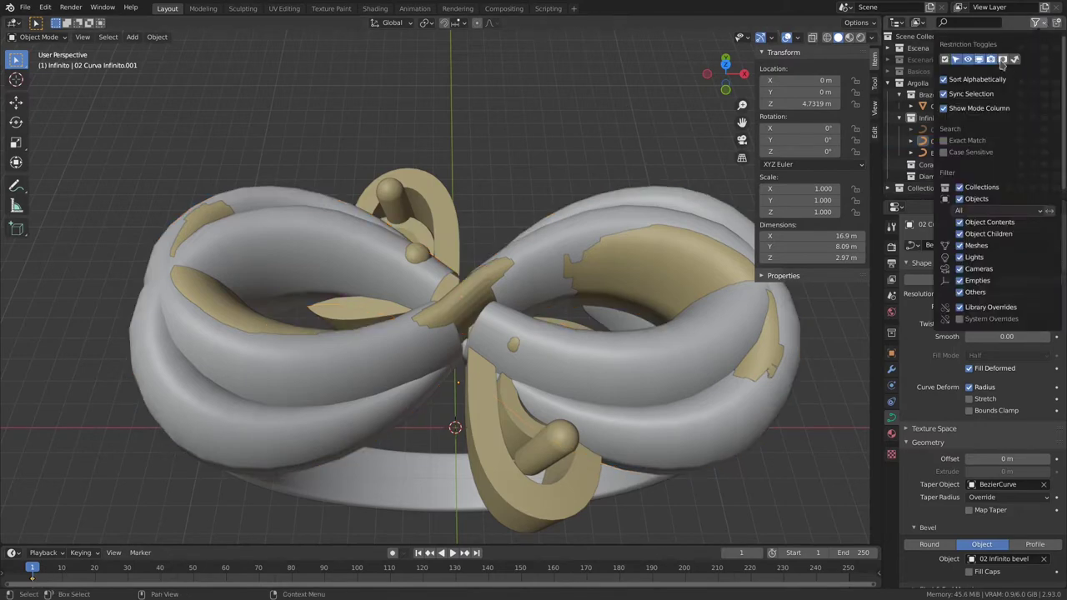
key(ctrl+s)
click(480, 242)
drag(479, 243, 467, 250)
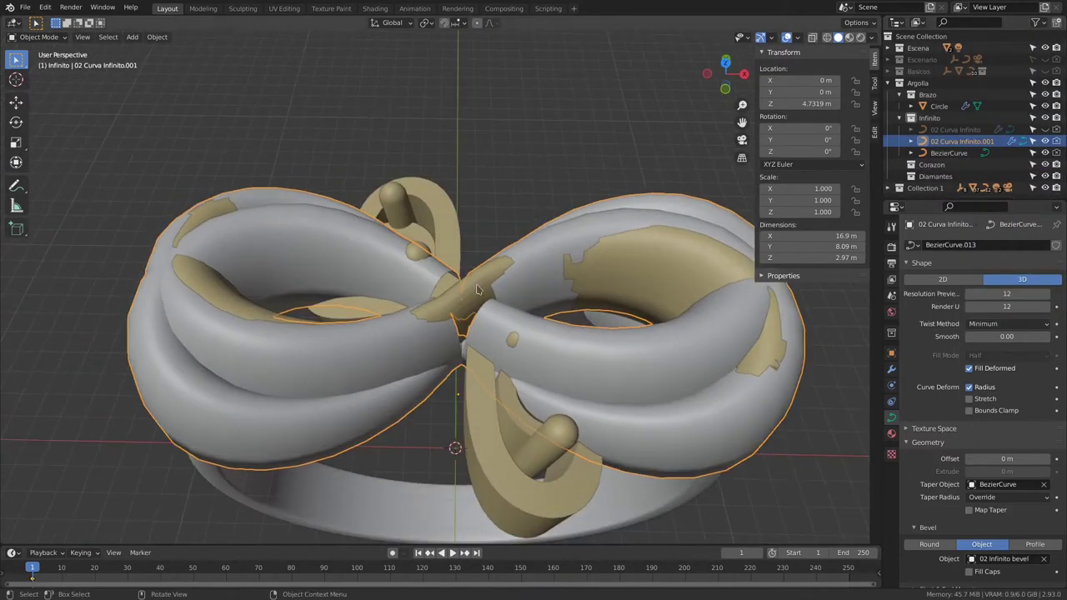
Trial-convert 02 Curva Infinito.001 to a mesh, undo it, and lower preview resolution to 6.
click(157, 36)
click(300, 360)
drag(500, 292, 577, 300)
key(Tab)
key(Tab)
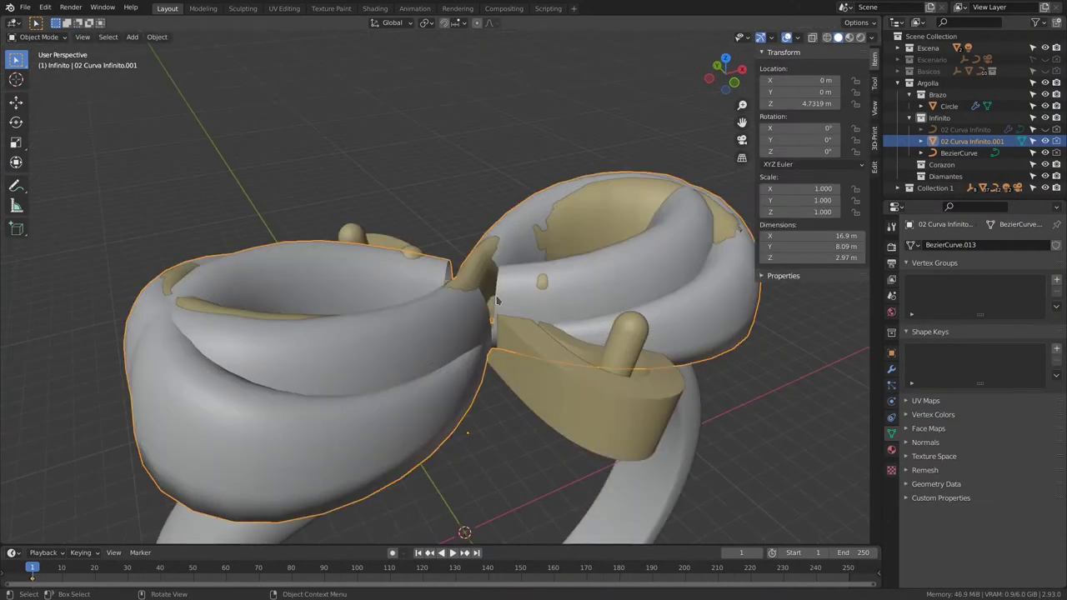
key(ctrl+z)
drag(1007, 293, 984, 293)
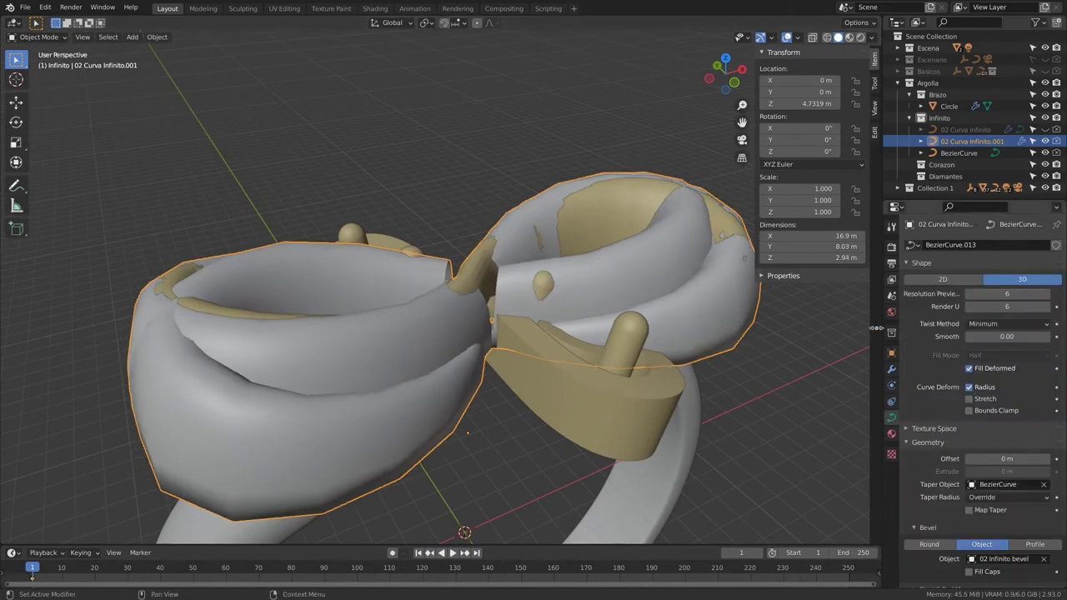
drag(867, 328, 500, 375)
click(430, 440)
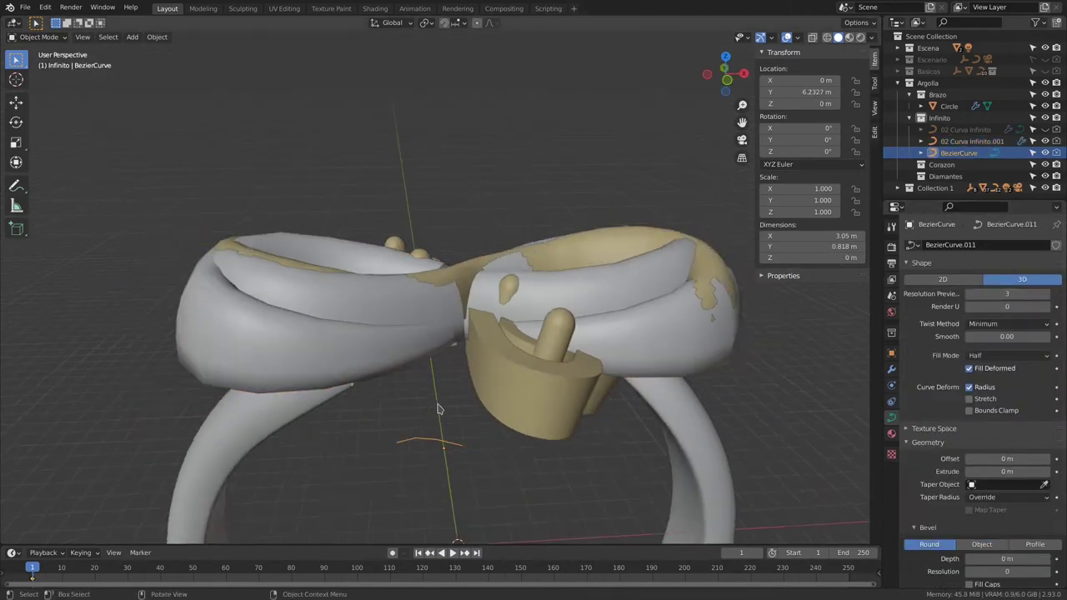
Convert 02 Curva Infinito.001 to a mesh via Object > Convert, inspect its vertices, and save.
click(275, 350)
click(156, 37)
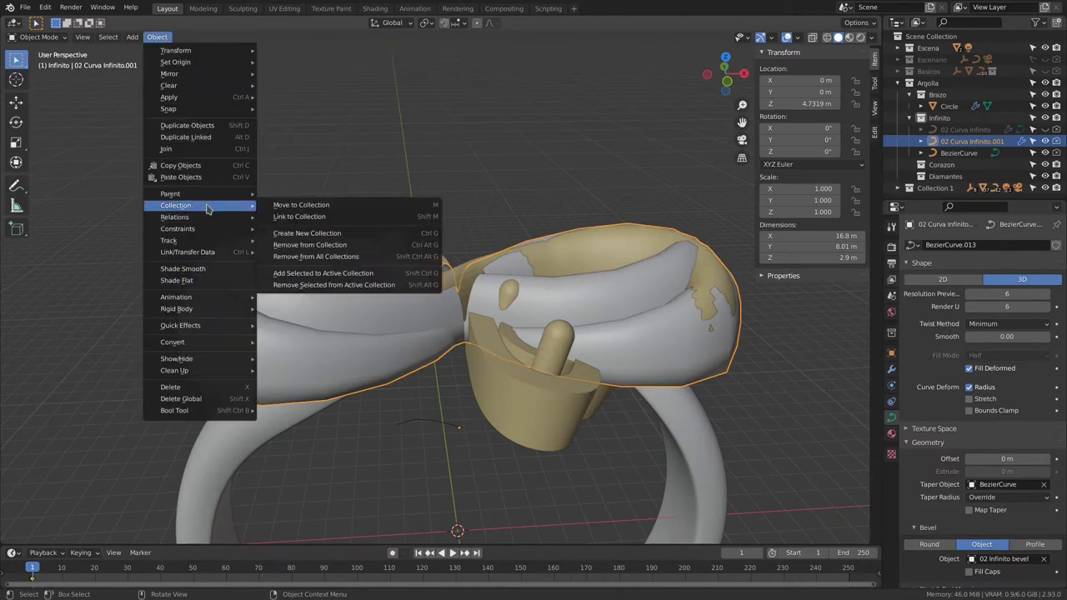
click(279, 351)
key(Tab)
drag(368, 360, 472, 471)
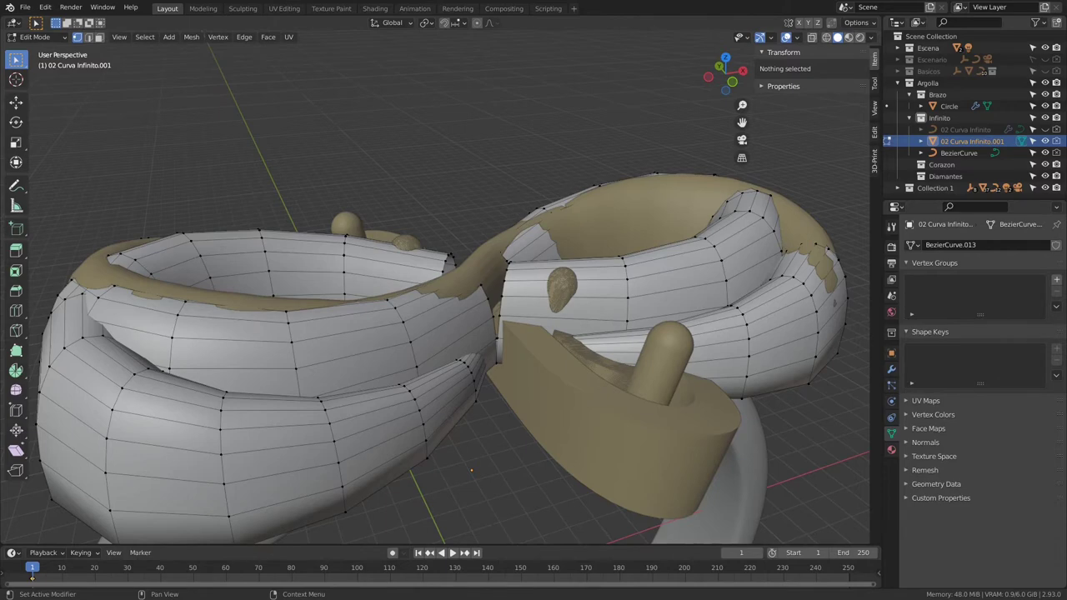
drag(467, 350, 583, 366)
key(ctrl+s)
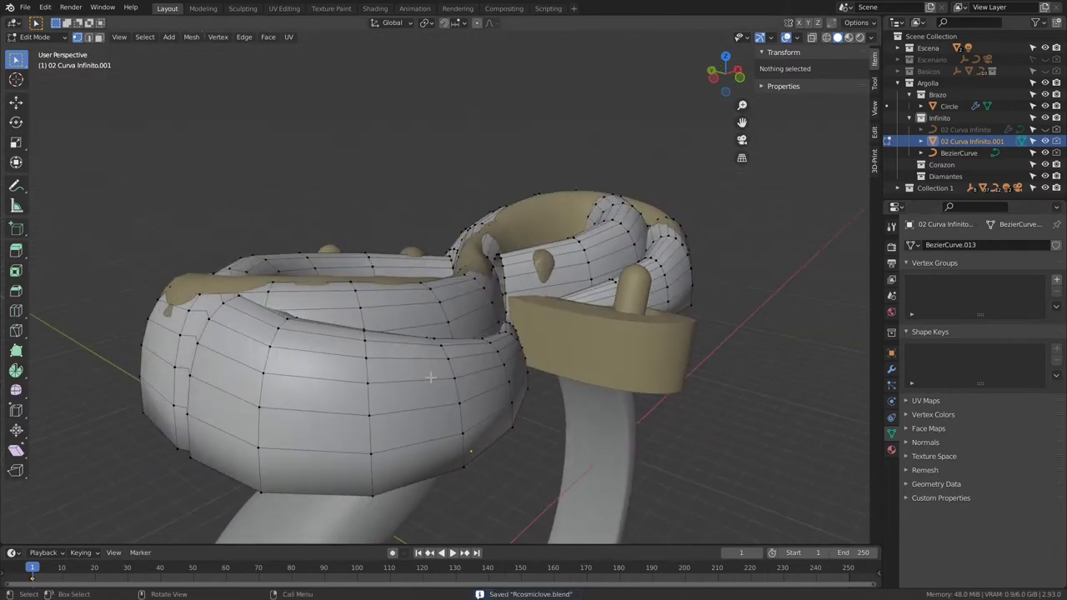
key(Tab)
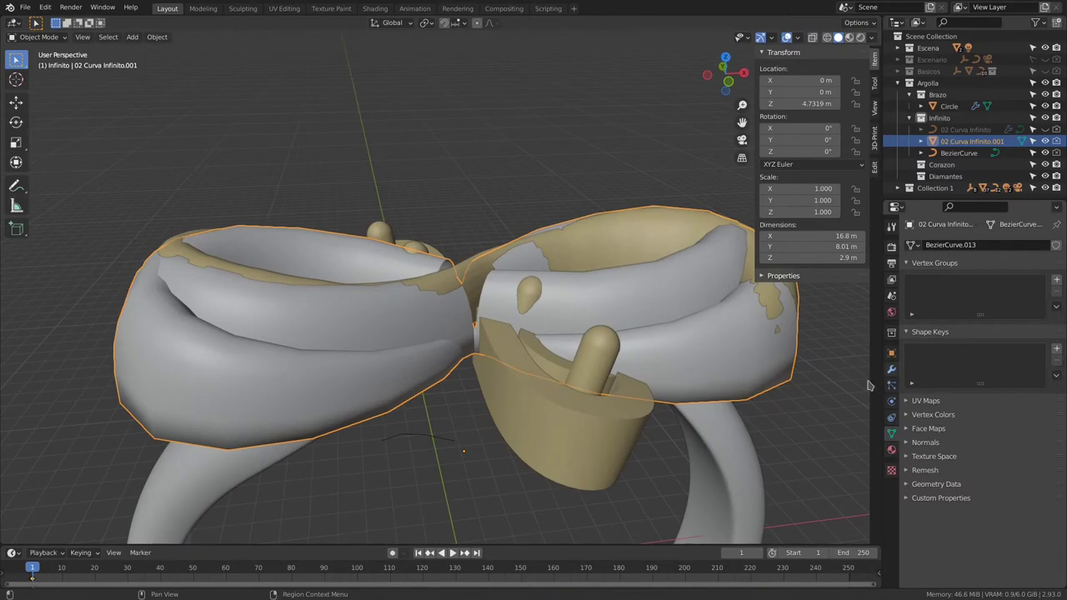
drag(867, 385, 612, 360)
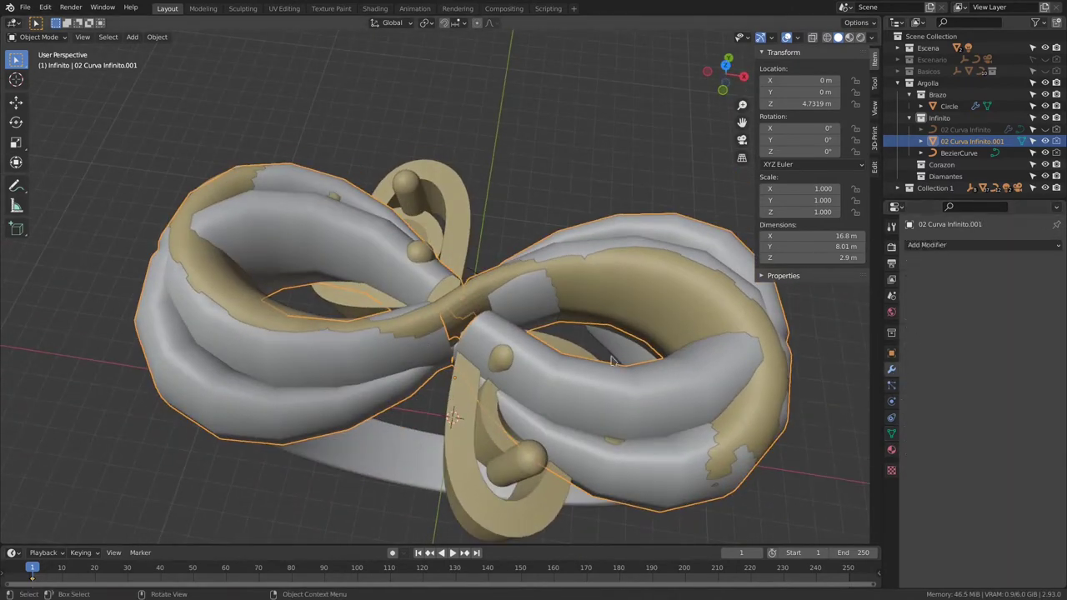
Review the curve data settings of the band 02 Curva Infinito.001.
click(891, 418)
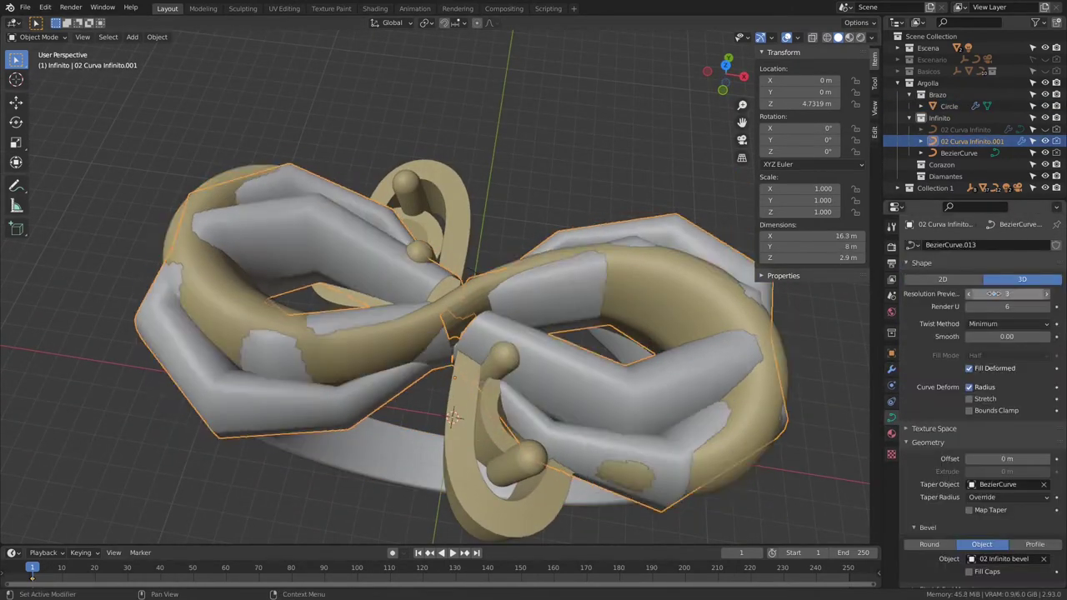
drag(719, 389, 575, 275)
click(493, 220)
click(575, 275)
scroll(down, 3)
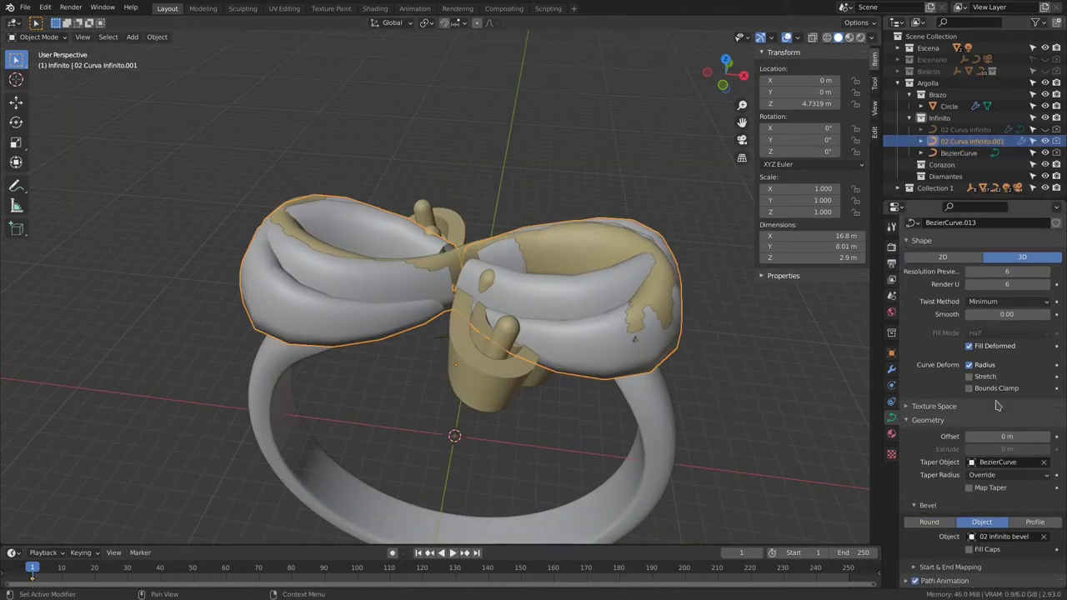
scroll(down, 3)
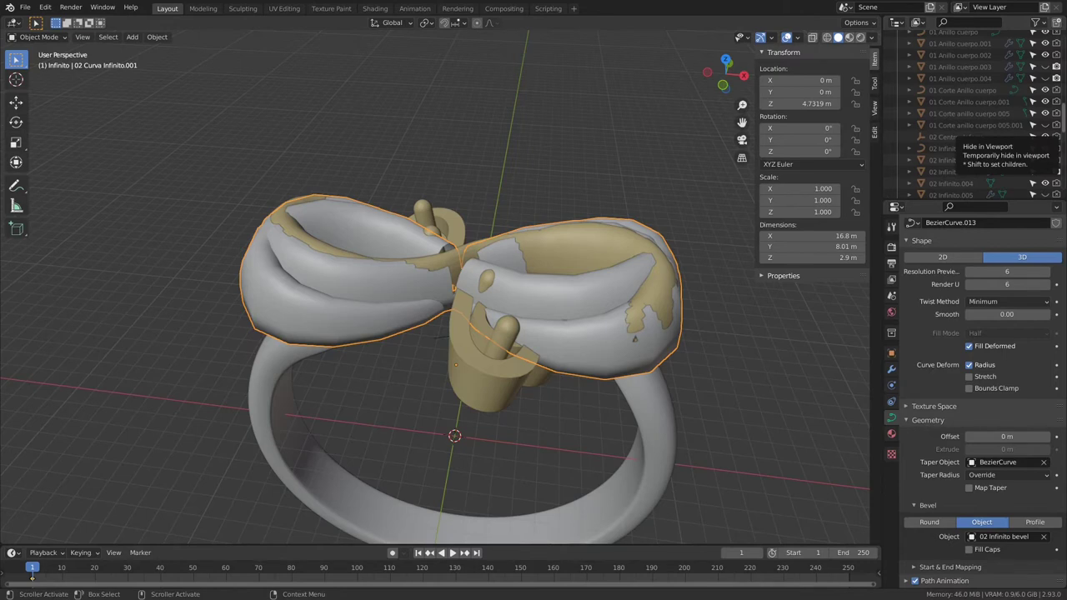
scroll(up, 3)
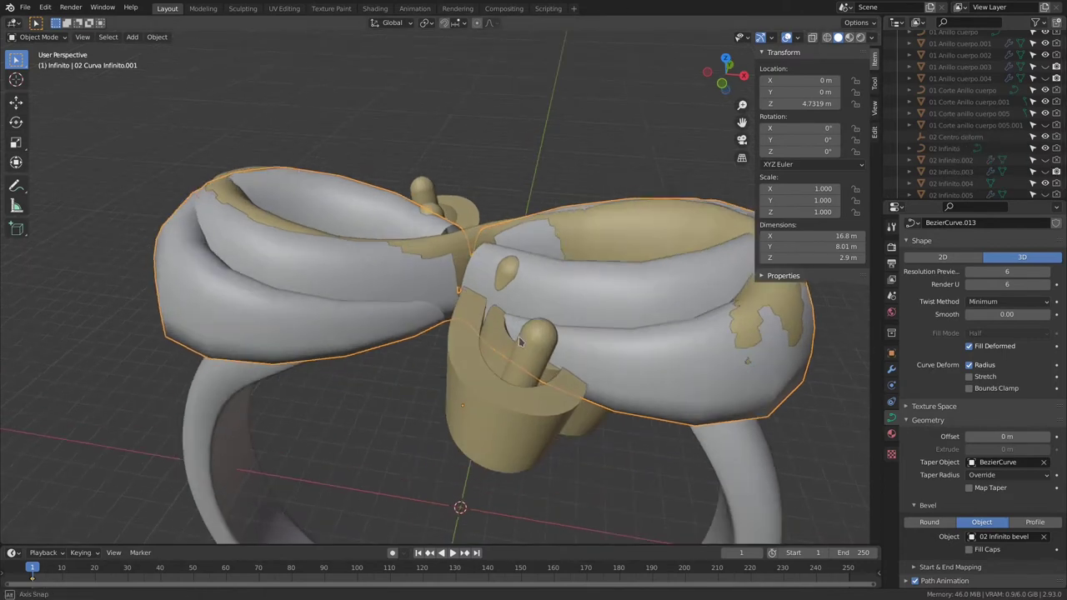
scroll(down, 3)
Move 02 Infinito bevel into the Infinito collection and save the ring file.
click(1042, 133)
key(m)
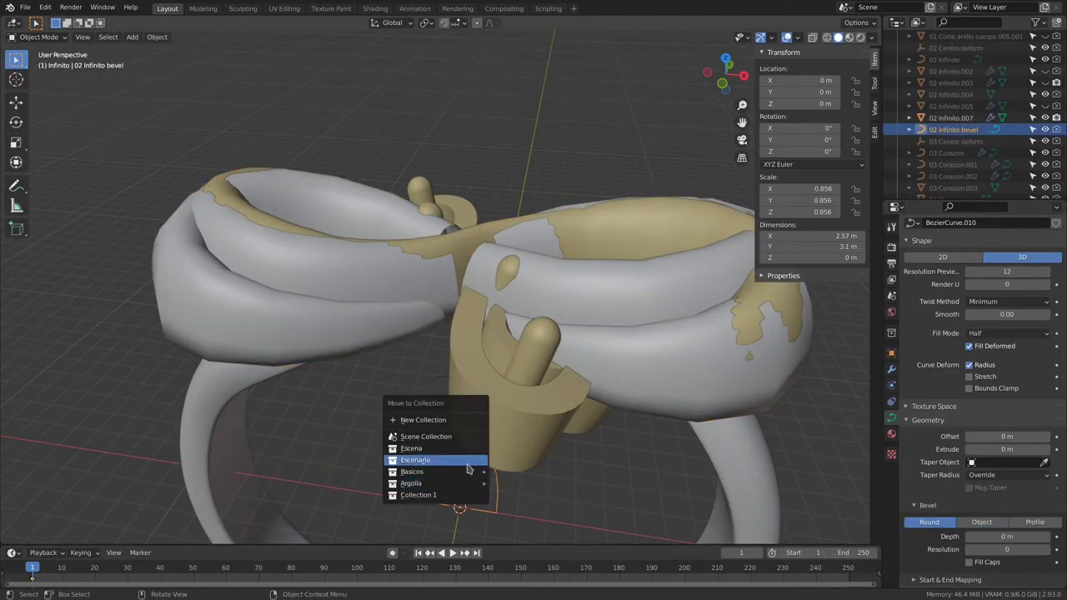
click(467, 461)
drag(500, 333, 466, 350)
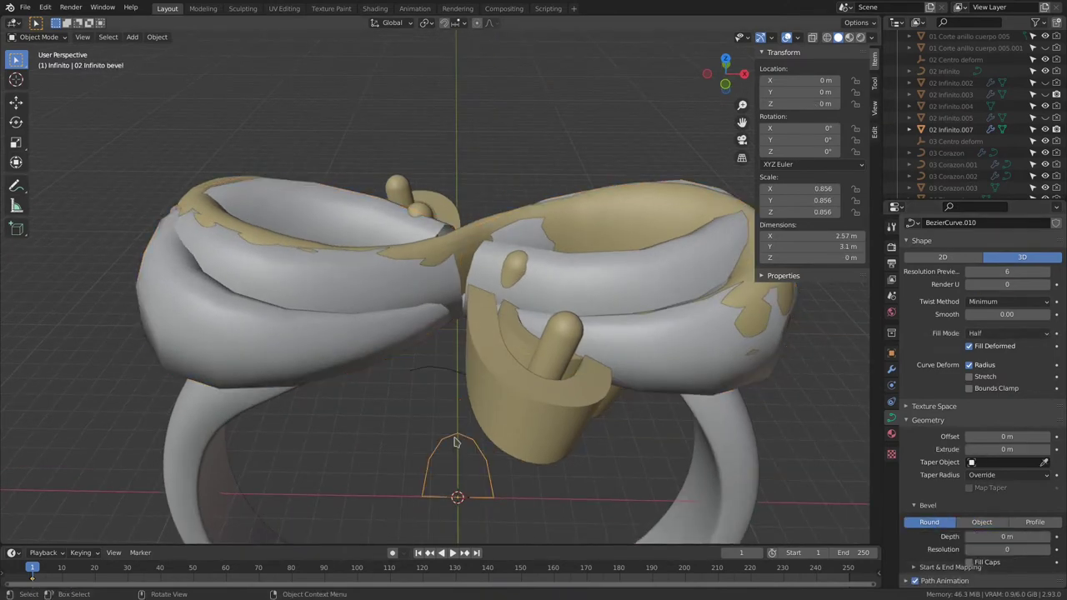
key(ctrl+s)
scroll(up, 3)
Convert 02 Curva Infinito.001 to a mesh and select a linked loose piece in Edit Mode.
drag(516, 429, 500, 359)
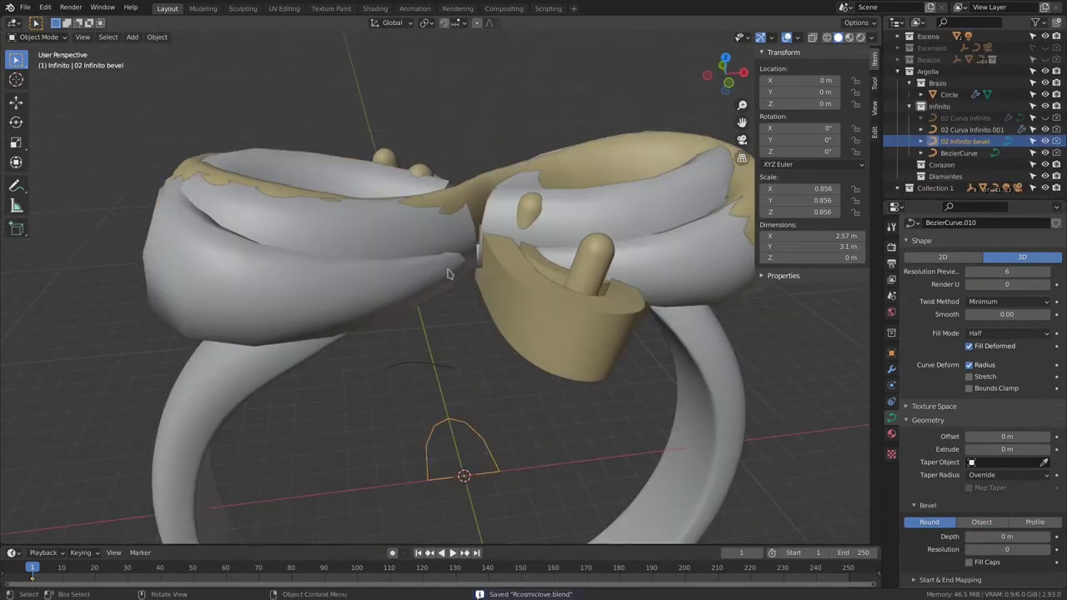
click(467, 266)
click(157, 36)
click(281, 355)
key(Tab)
drag(375, 334, 467, 317)
key(ctrl+l)
Delete the loose mesh piece and add level-3 subdivision smoothing to the band.
key(x)
click(509, 227)
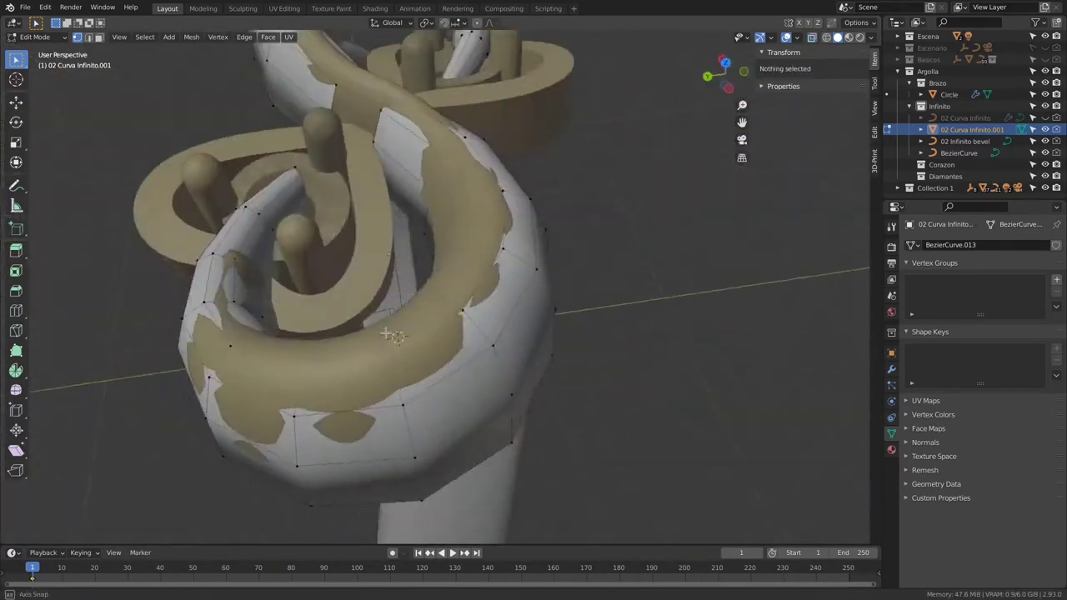
key(Tab)
key(ctrl+3)
drag(392, 322, 574, 186)
key(Tab)
Dissolve the extra edge ring running across the band.
click(574, 186)
key(x)
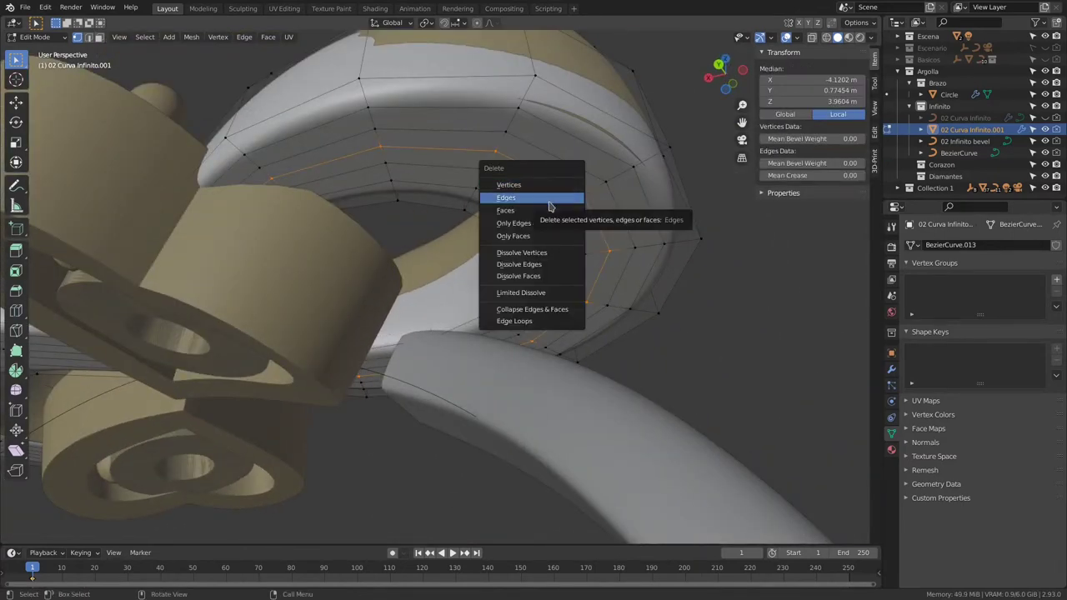
key(Escape)
click(548, 167)
key(x)
click(545, 239)
key(ctrl+z)
key(x)
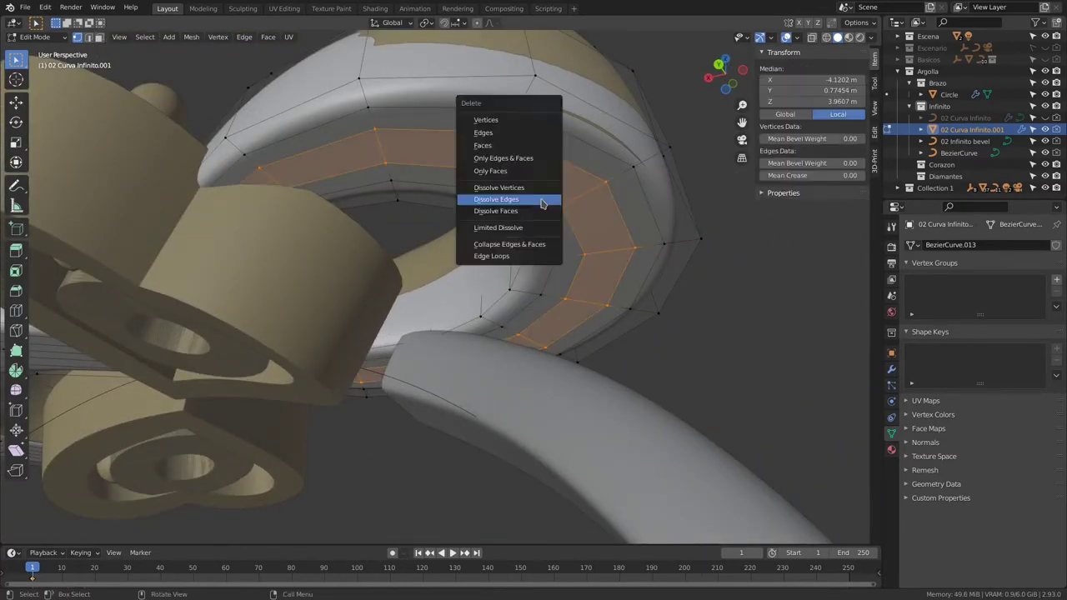
click(542, 203)
key(ctrl+z)
key(x)
click(543, 164)
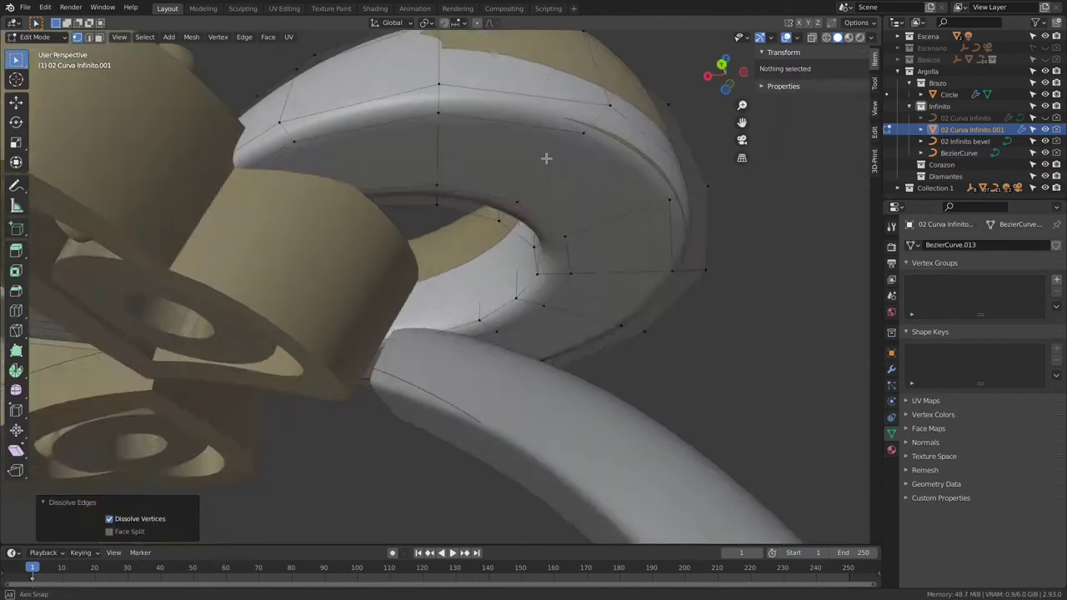
In local view, bridge both pairs of open tube rims at the crossing.
drag(546, 158, 400, 316)
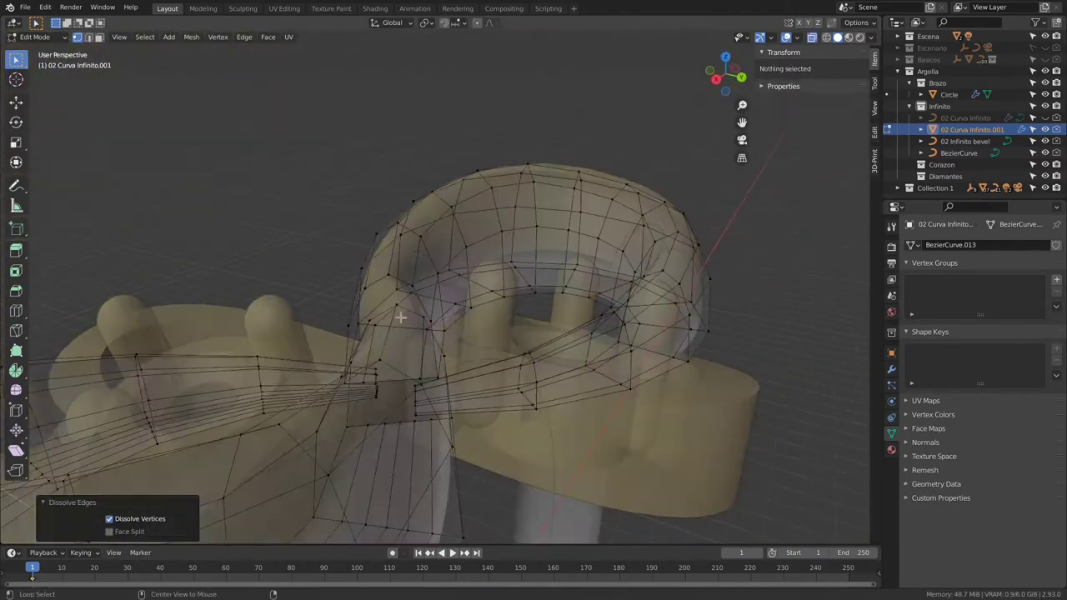
key(KP_Divide)
scroll(up, 3)
drag(466, 286, 491, 200)
click(506, 235)
right_click(385, 296)
click(386, 312)
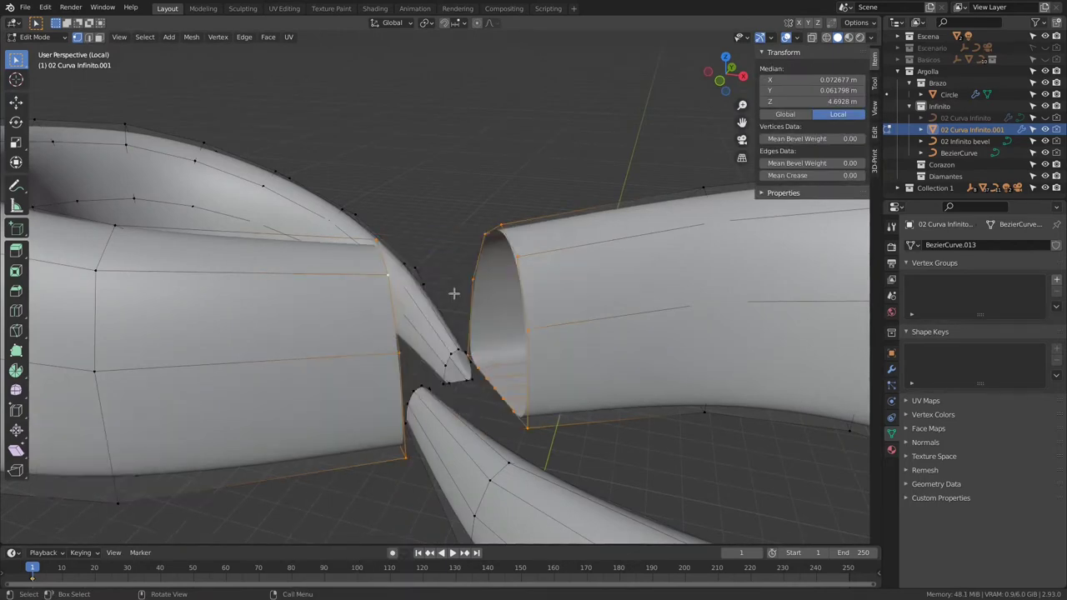
drag(453, 295, 520, 430)
key(alt+a)
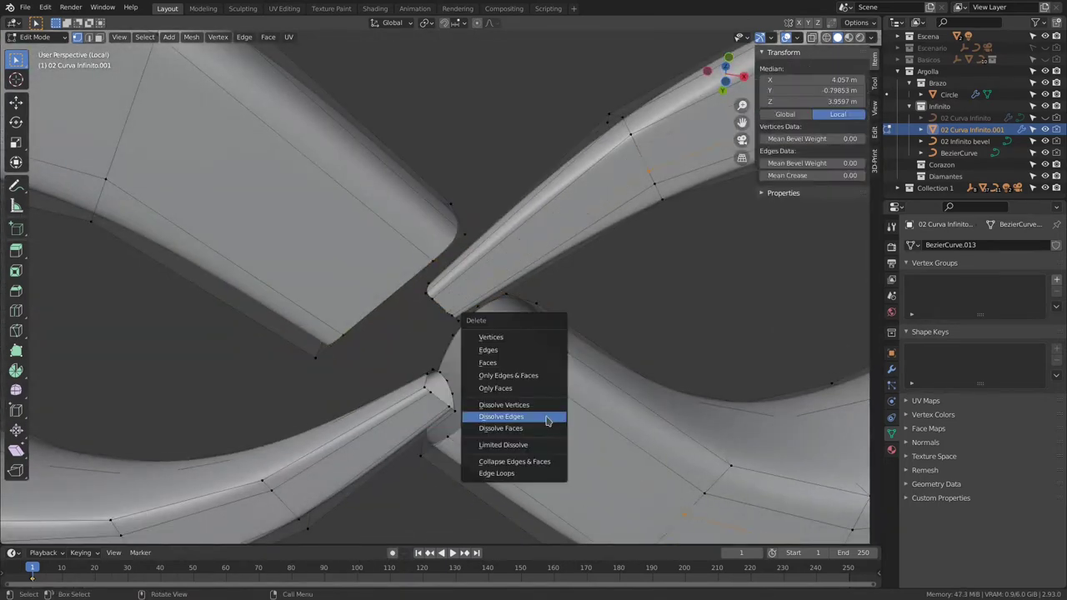
right_click(396, 318)
click(412, 312)
drag(412, 312, 446, 383)
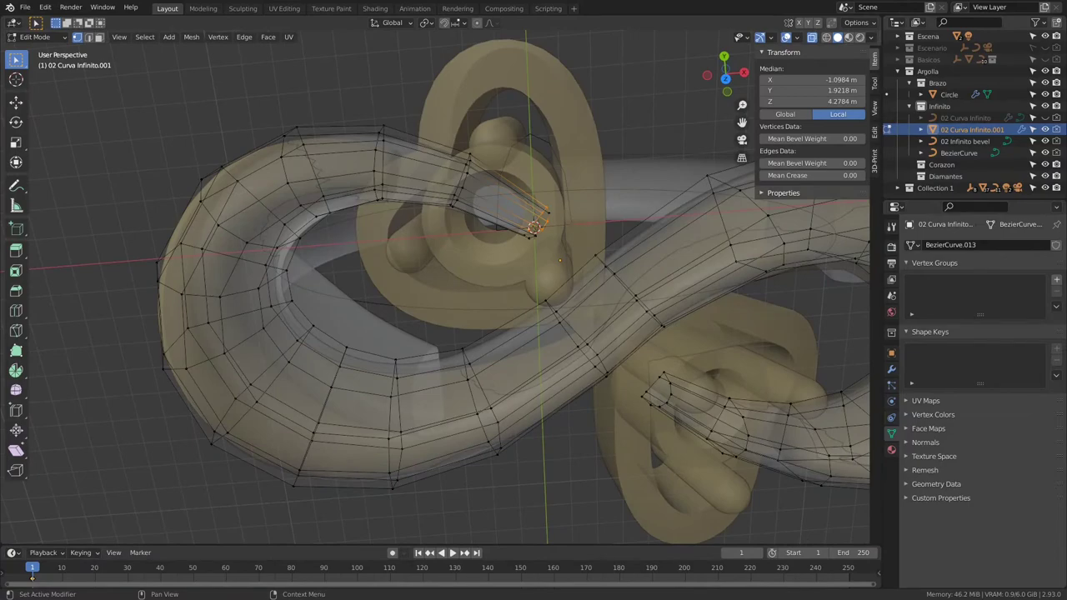
Add an extra edge loop cut to the band.
scroll(up, 3)
drag(534, 227, 317, 326)
key(alt+a)
scroll(down, 3)
scroll(up, 3)
scroll(up, 3)
click(588, 275)
key(g)
key(g)
click(595, 277)
key(alt+a)
Isolate the band and move its end-cap vertices to form a rounded, closed tip.
click(317, 326)
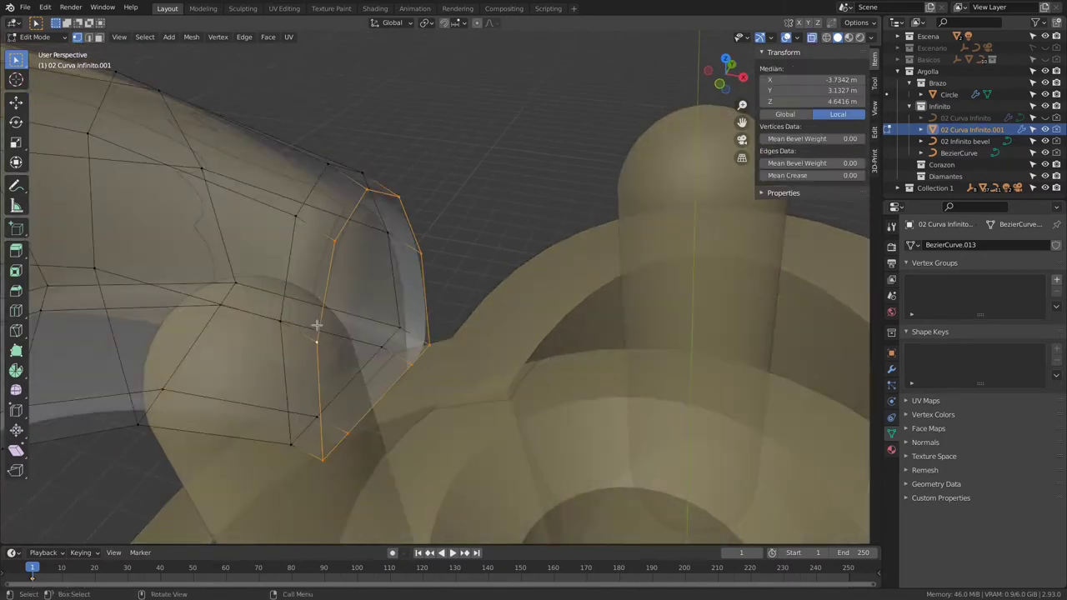
key(KP_Divide)
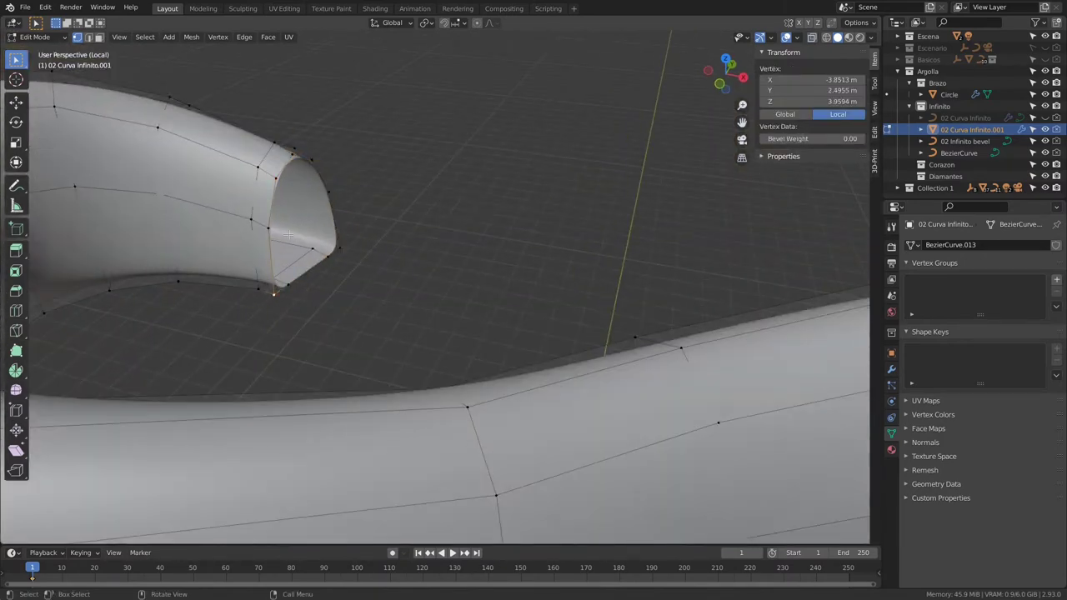
drag(340, 293, 369, 293)
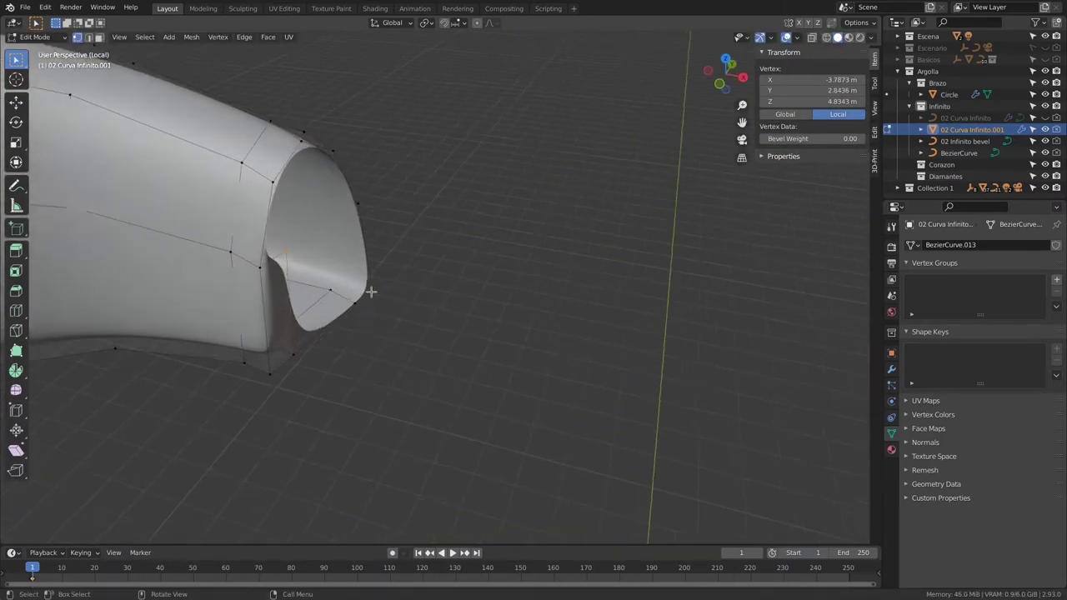
scroll(up, 3)
scroll(down, 3)
click(511, 349)
click(440, 370)
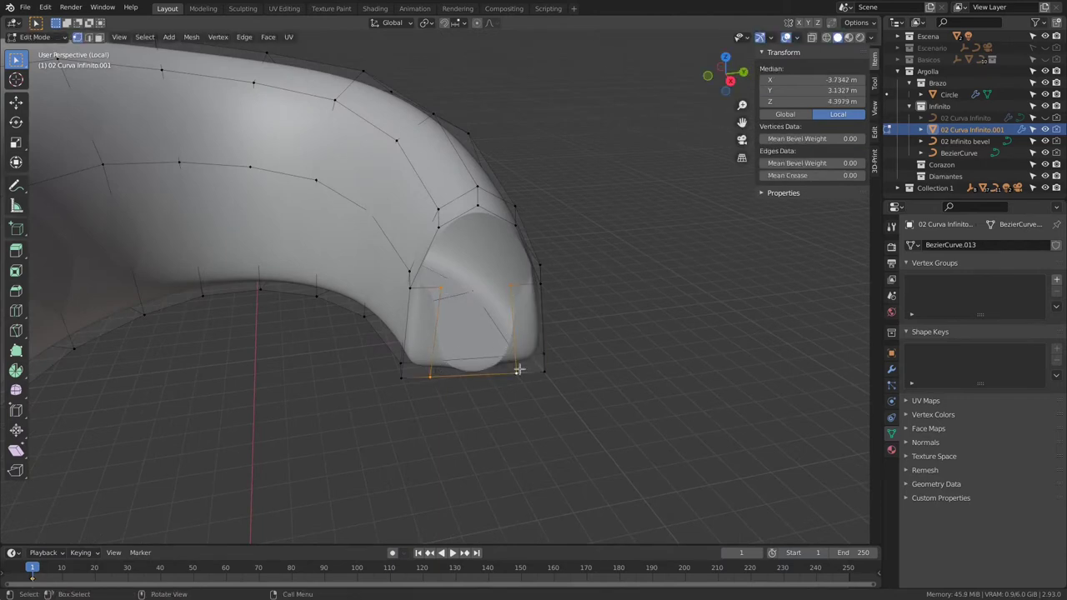
click(518, 369)
drag(519, 369, 528, 340)
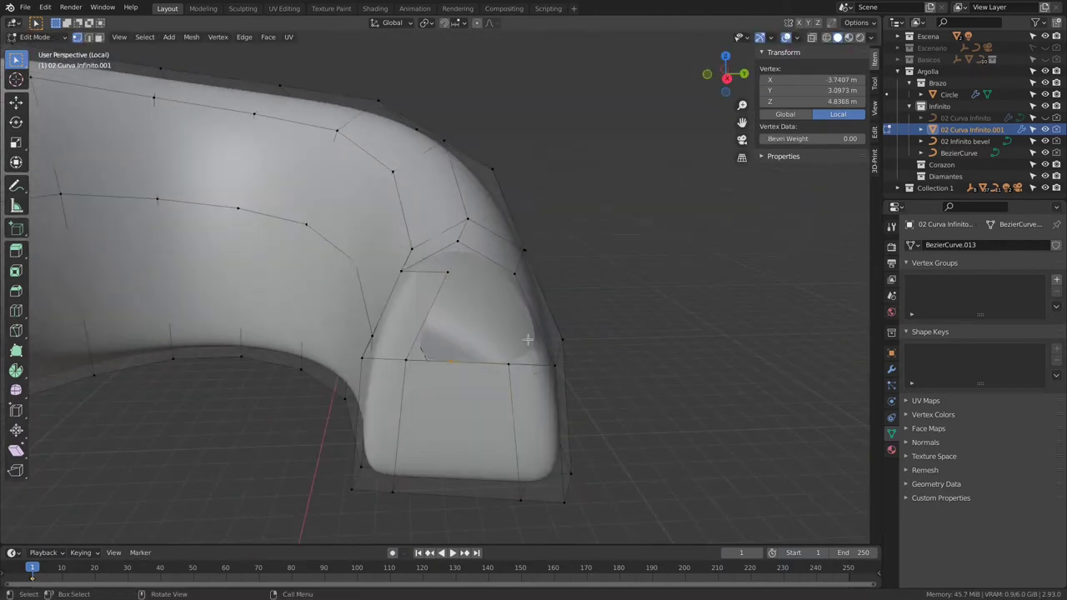
key(g)
click(467, 275)
click(398, 358)
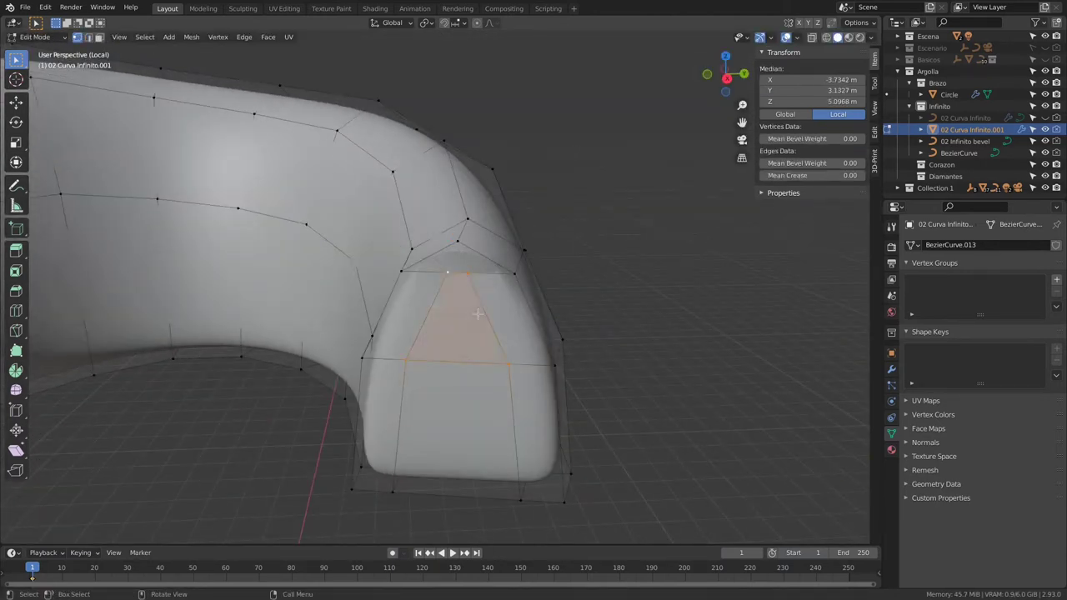
click(447, 272)
scroll(up, 3)
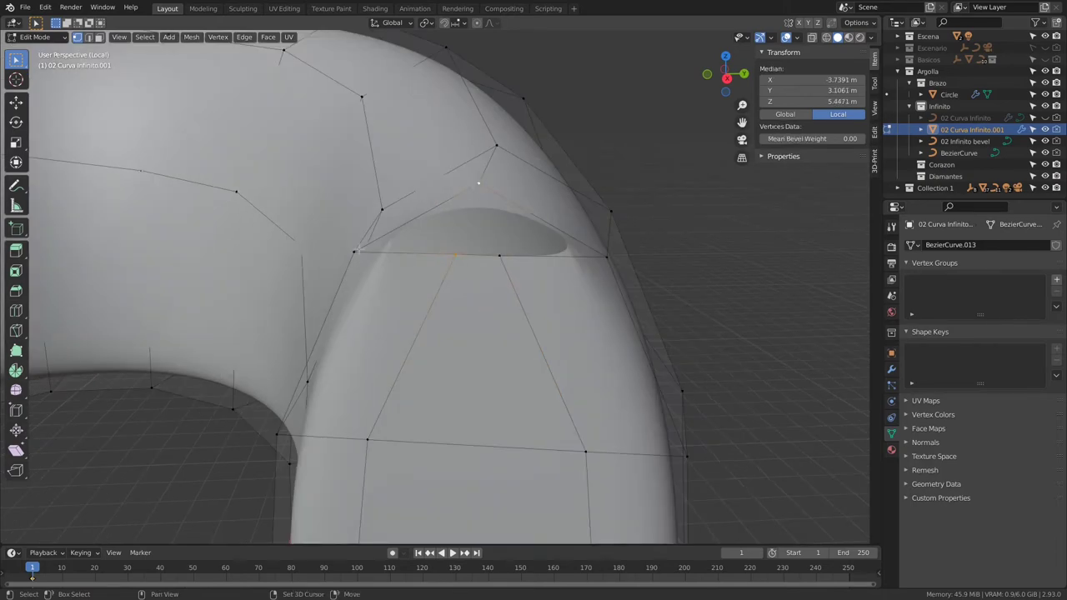
drag(521, 196, 476, 195)
Select the vertices around the other tip and fill them with a face to close it.
scroll(down, 3)
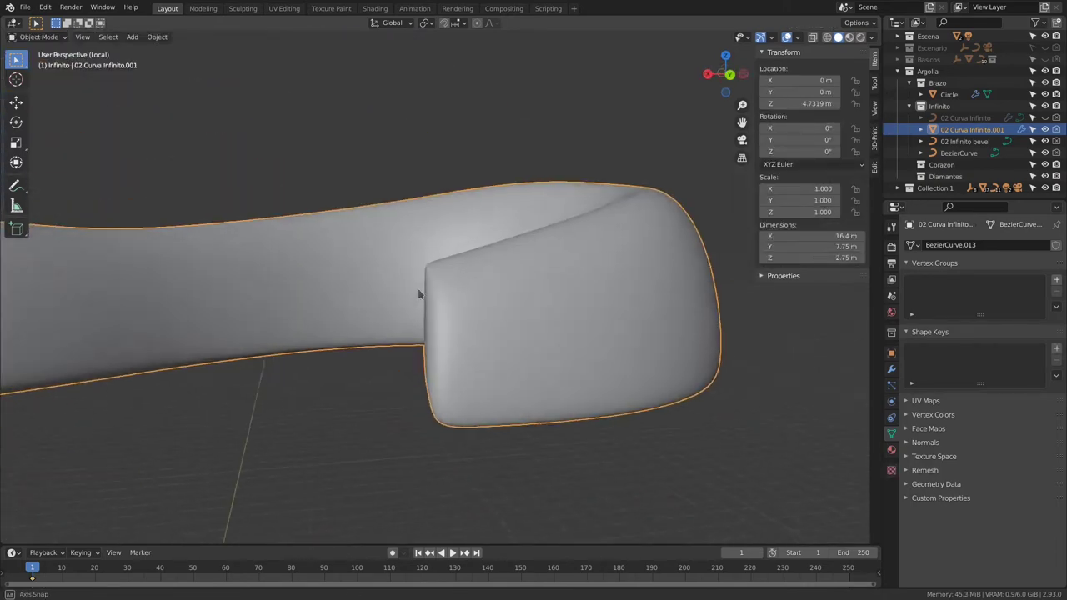
drag(418, 289, 546, 276)
scroll(up, 3)
click(431, 377)
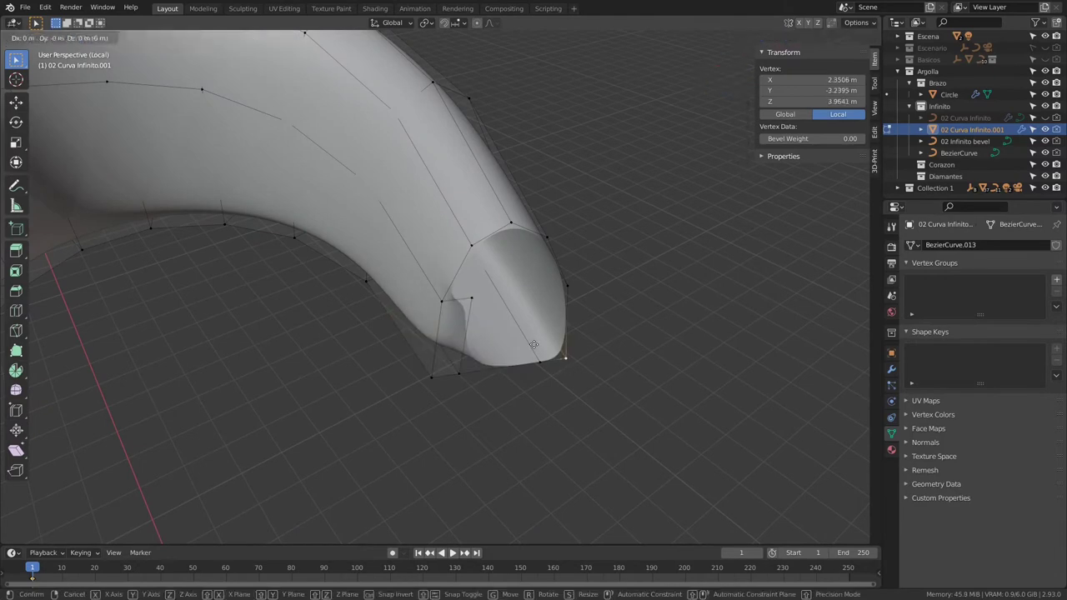
click(541, 354)
click(564, 286)
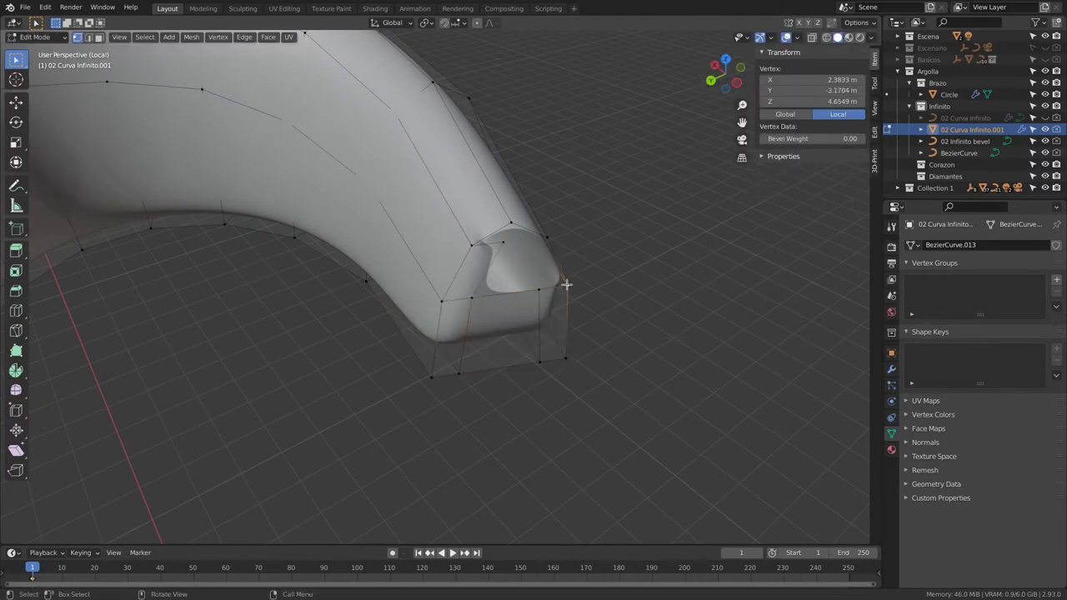
click(500, 241)
drag(504, 244, 517, 318)
scroll(up, 3)
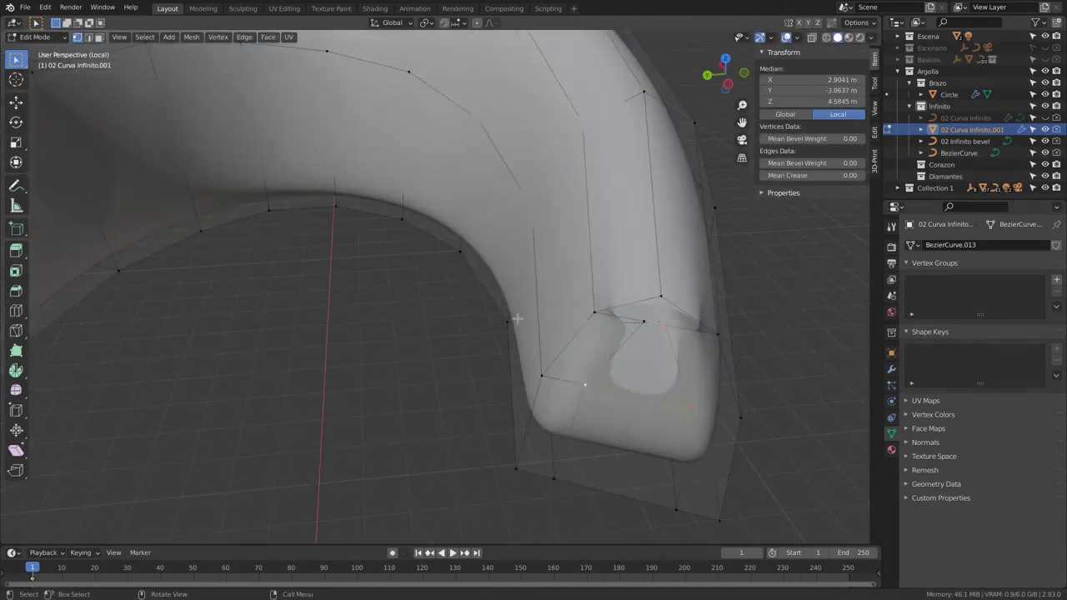
drag(644, 320, 376, 376)
scroll(up, 3)
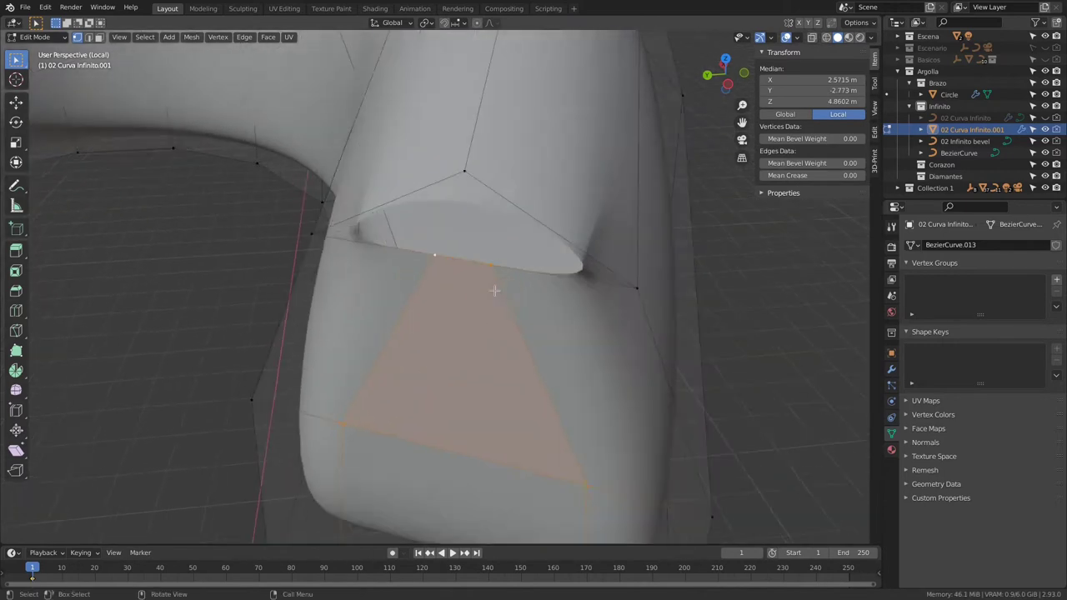
drag(495, 291, 479, 177)
click(477, 174)
key(f)
key(f)
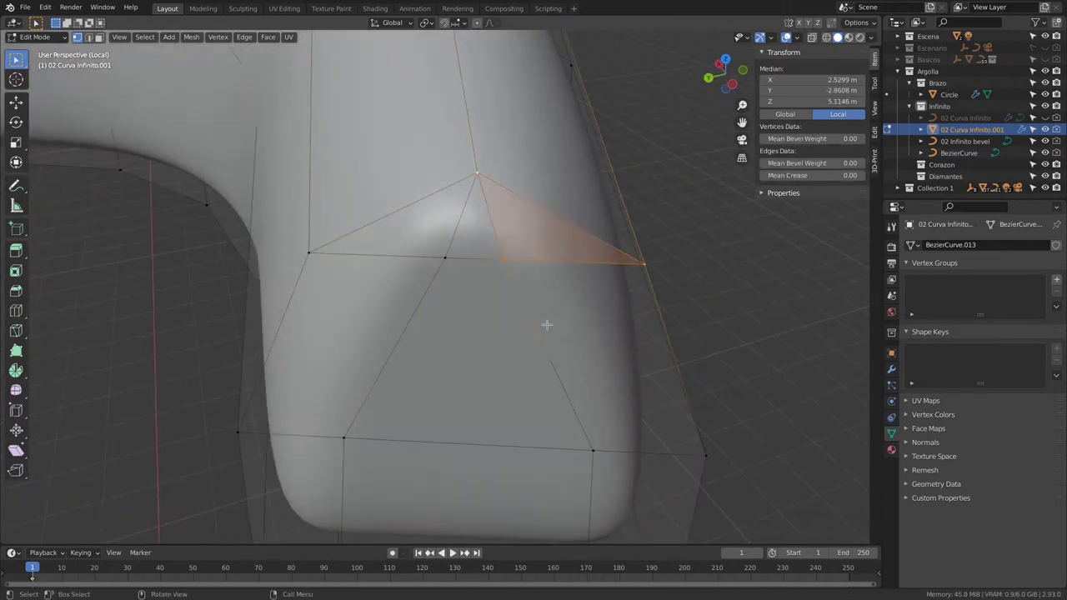
Return to Object Mode, save, exit local view, and re-enter Edit Mode with nothing selected.
key(Tab)
drag(548, 322, 528, 369)
key(ctrl+s)
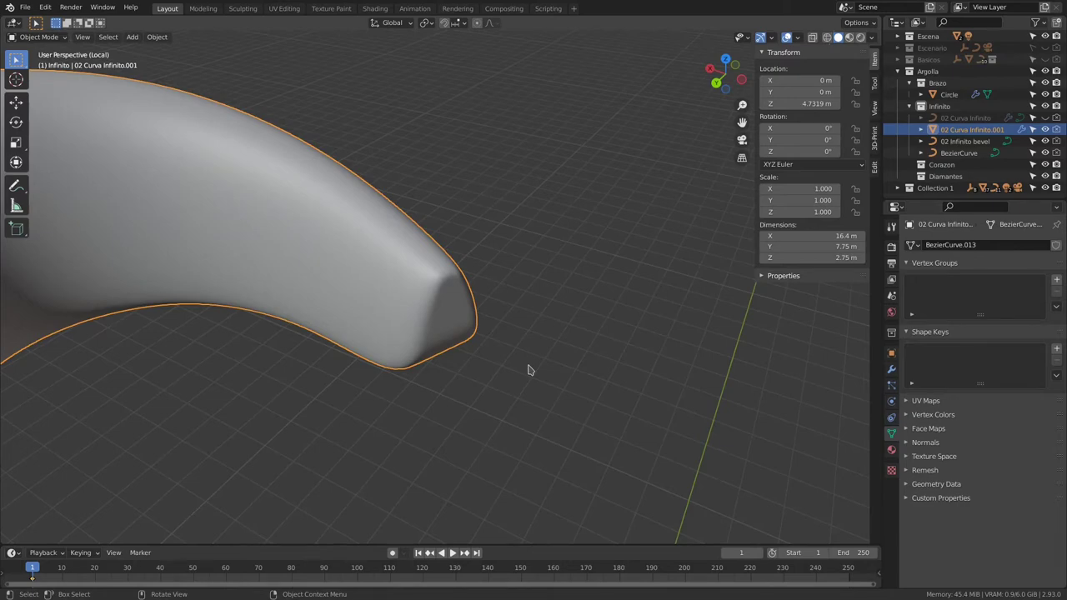
drag(527, 370, 465, 255)
scroll(up, 3)
scroll(down, 3)
drag(519, 329, 503, 306)
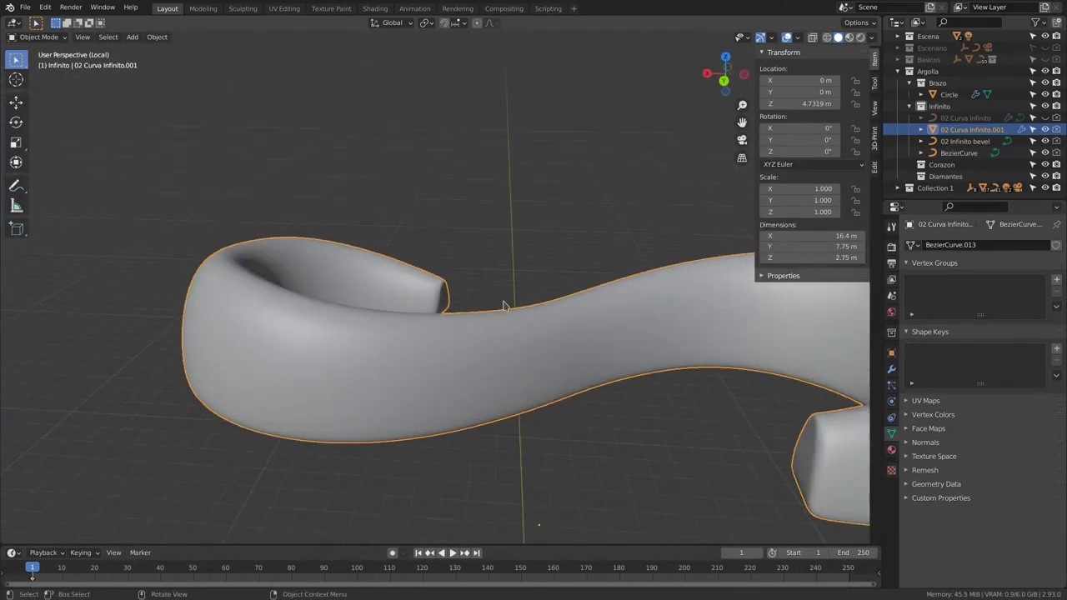
key(KP_Divide)
key(Tab)
key(alt+a)
Check the band in top and front views, clear the selection, and isolate it.
key(KP_7)
scroll(up, 3)
click(603, 277)
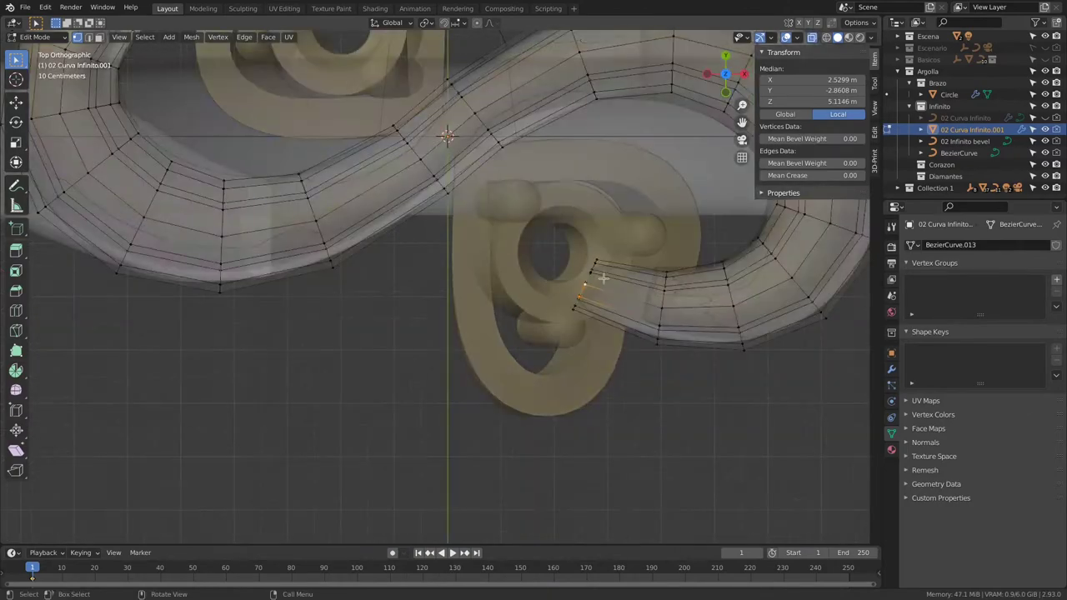
drag(602, 277, 456, 208)
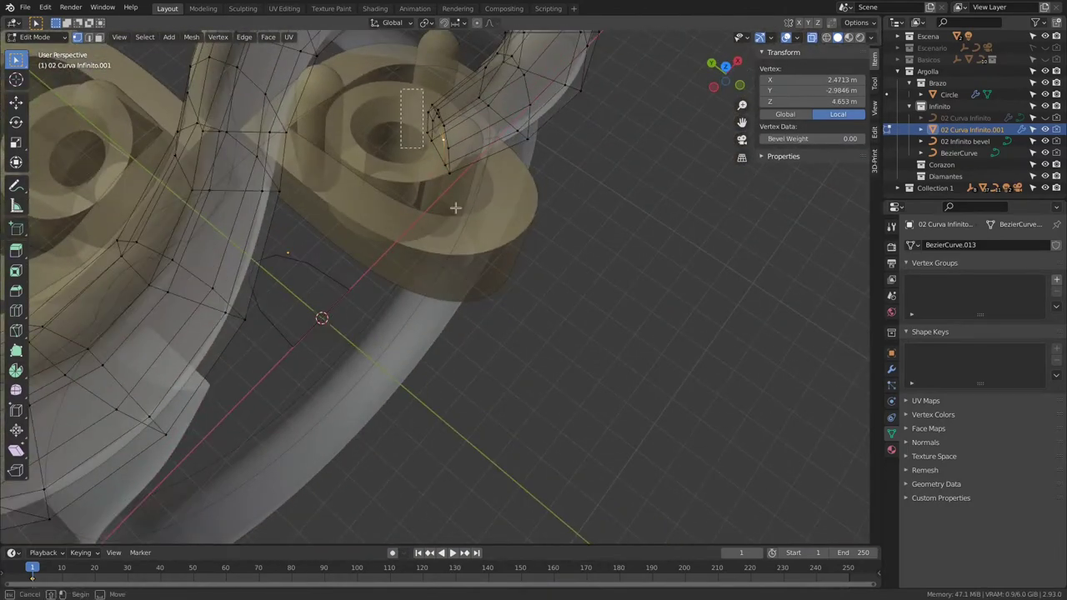
key(KP_1)
drag(512, 241, 559, 214)
key(alt+a)
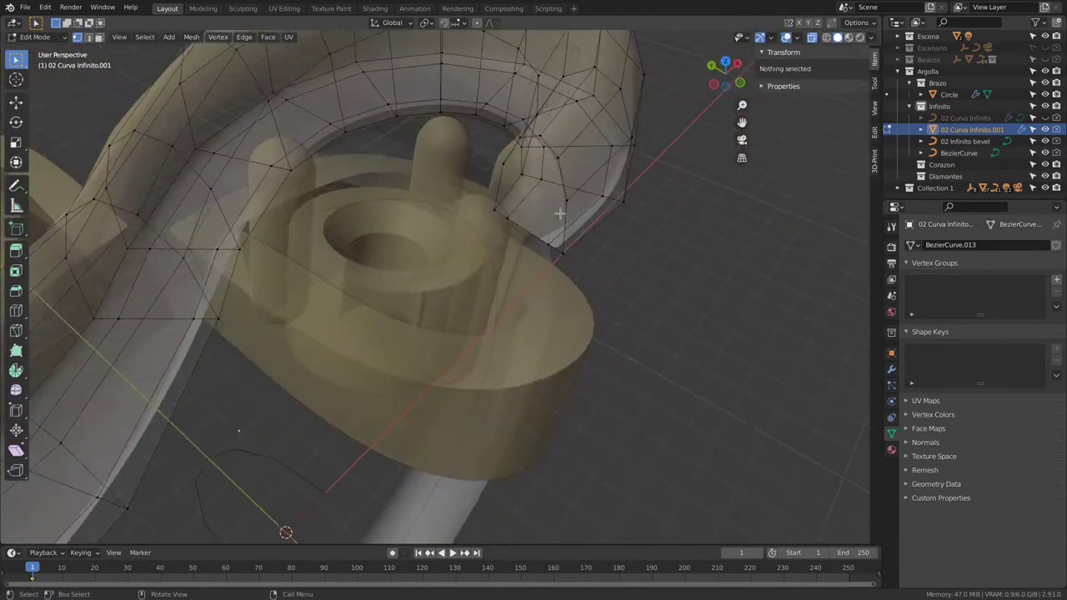
key(KP_Divide)
Move the end edge loop and nearby vertices to reshape the band's open end.
click(533, 358)
drag(534, 359, 460, 440)
key(g)
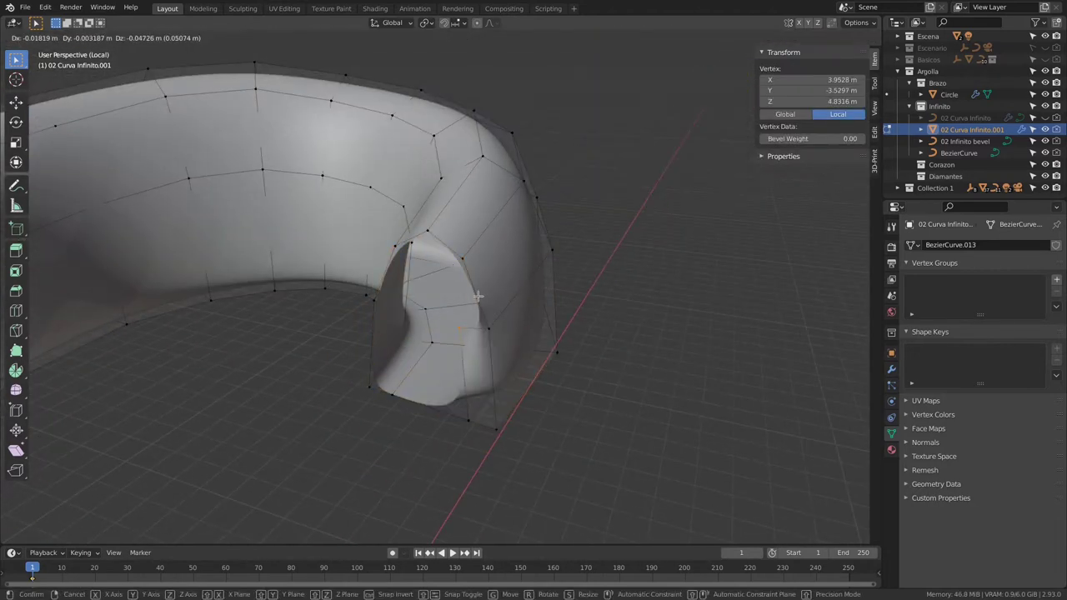
click(478, 295)
click(410, 341)
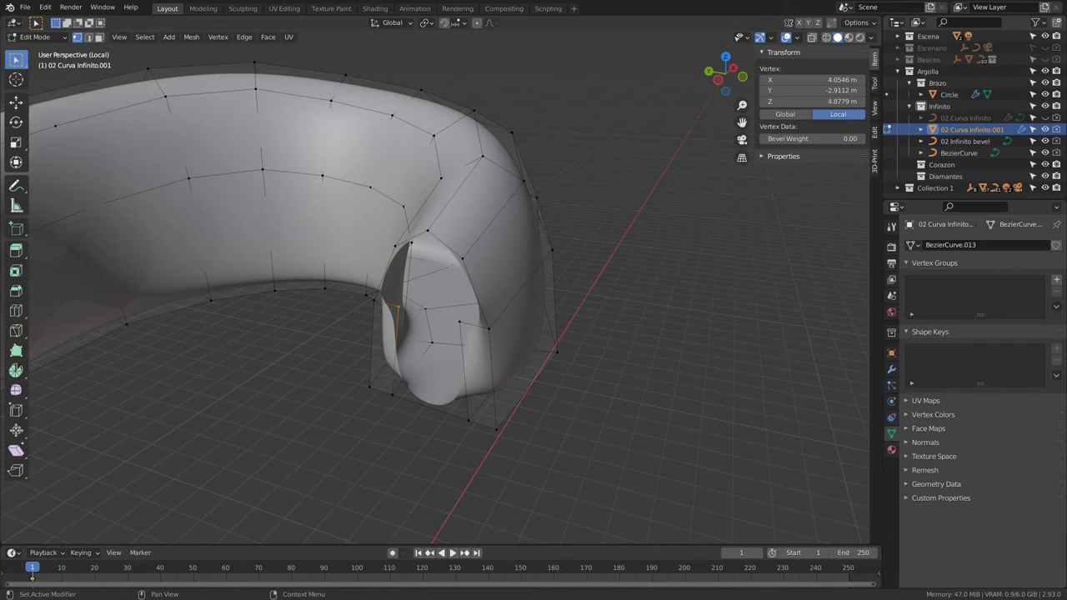
drag(432, 360, 470, 339)
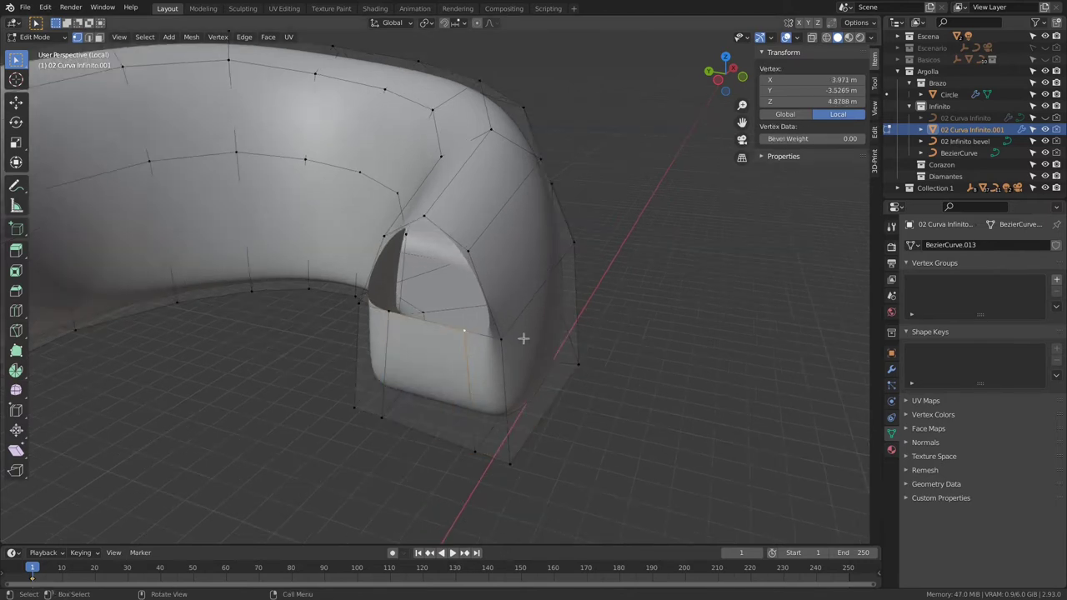
key(g)
click(406, 280)
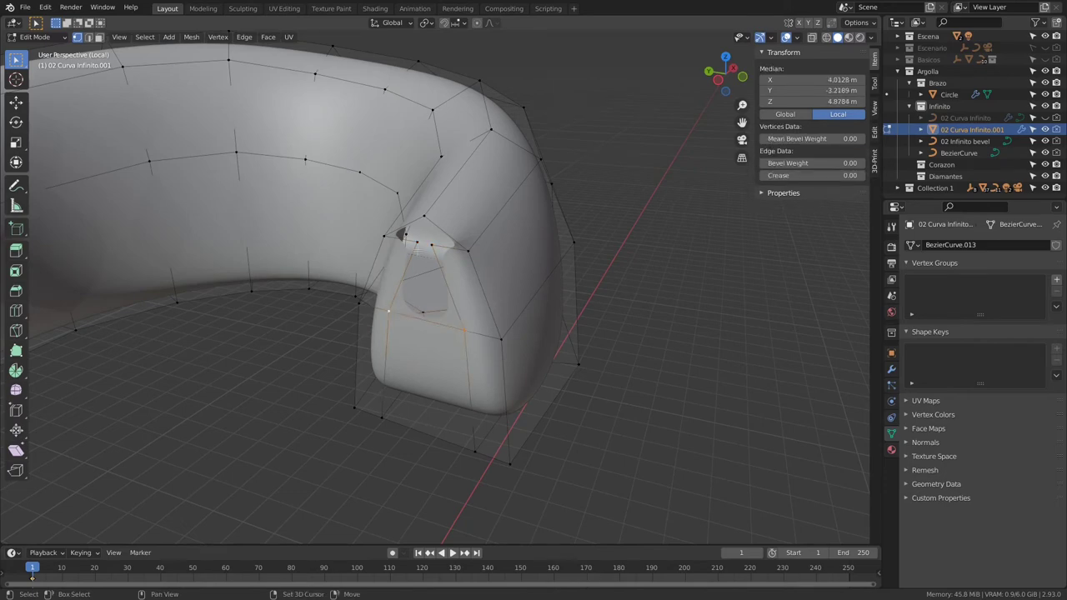
click(414, 249)
scroll(up, 3)
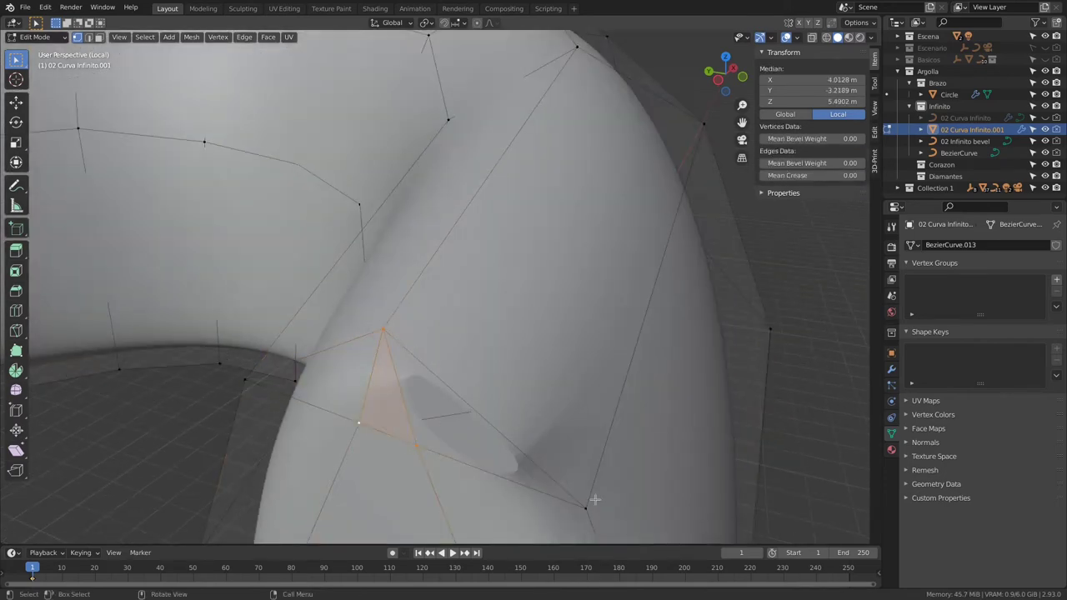
Leave Edit Mode, zoom out to the whole ring, and save Rcosmiclove.blend.
key(Tab)
scroll(down, 3)
scroll(down, 3)
key(ctrl+s)
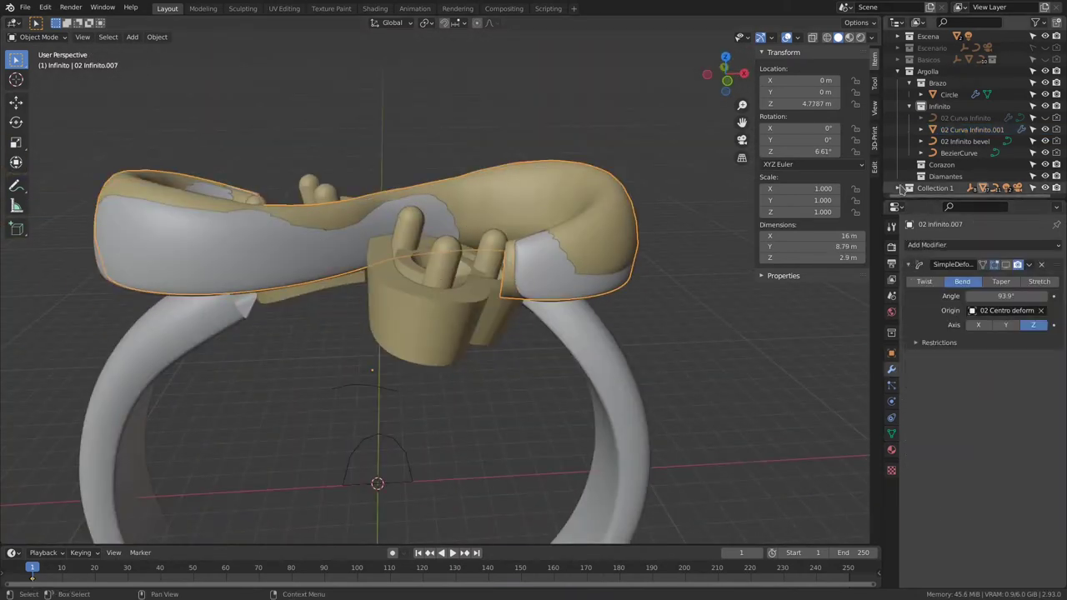
Move the 02 Centro deform empty into Argolla > Infinito, then open Add Modifier for 02 Curva Infinito.001.
click(898, 189)
scroll(down, 3)
click(983, 114)
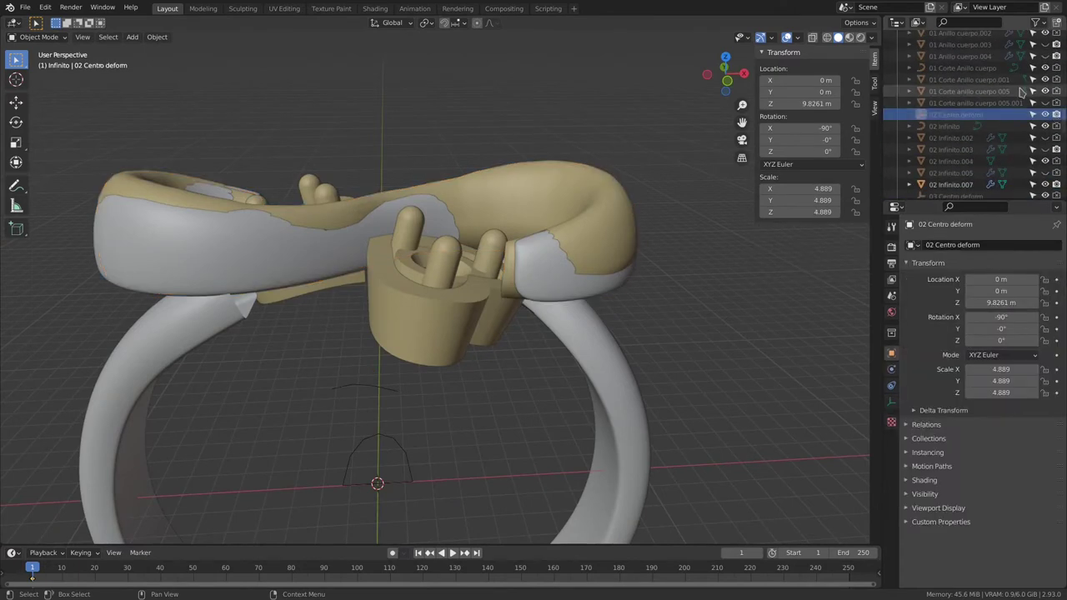
click(1035, 23)
click(992, 42)
key(m)
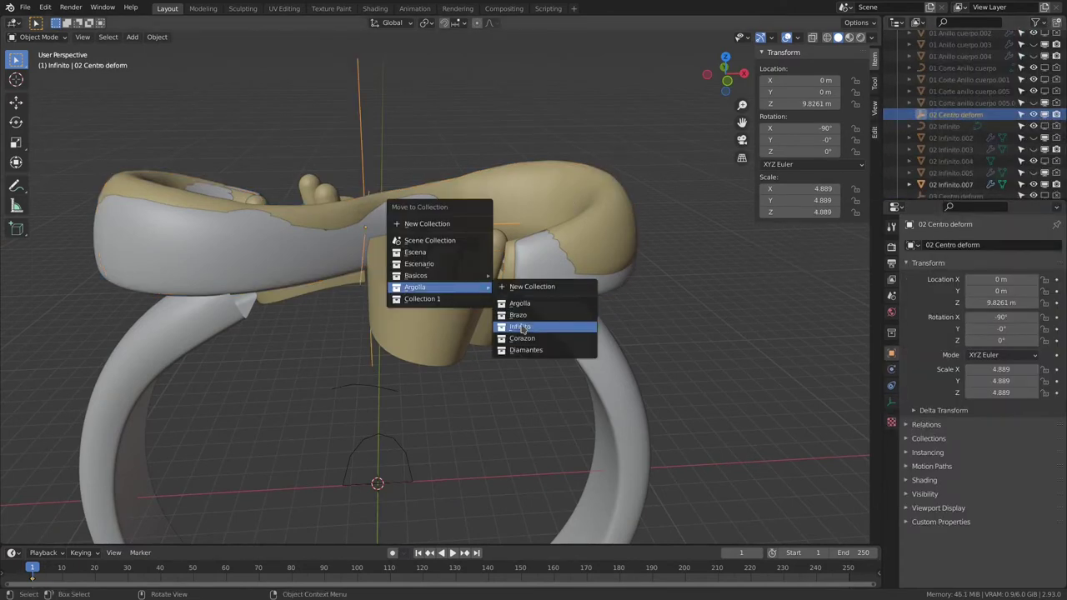
click(536, 326)
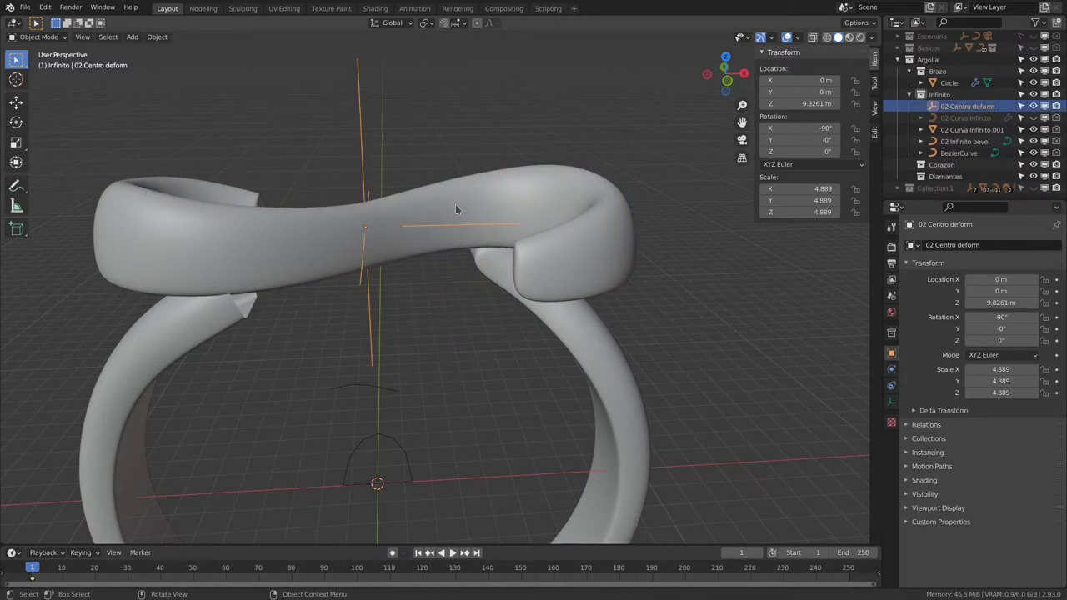
click(455, 208)
click(967, 245)
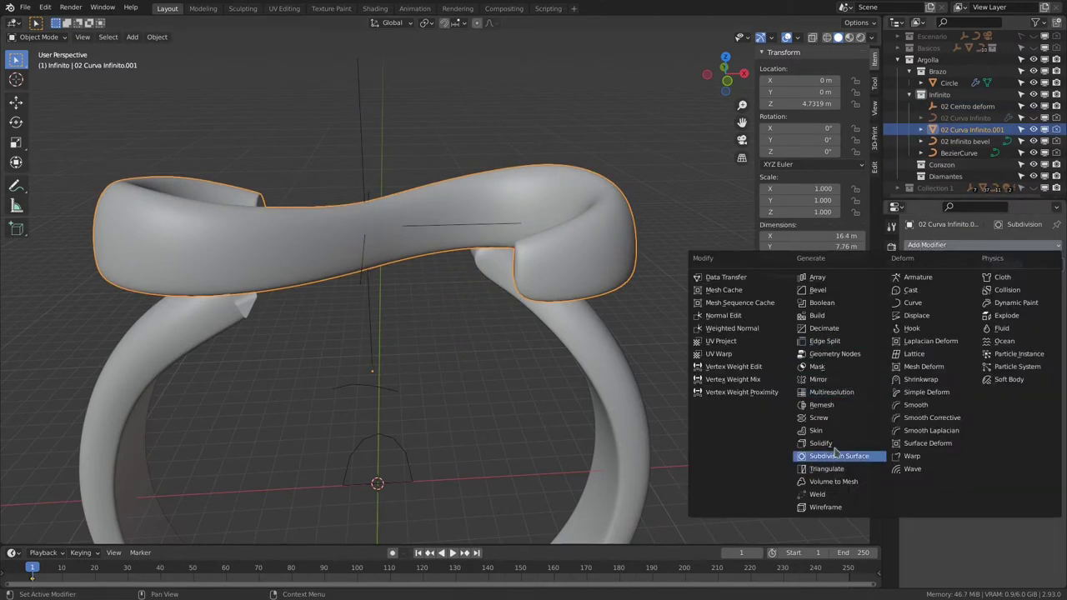
Add a Simple Deform Bend to the band with 02 Centro deform as its origin.
click(926, 392)
drag(595, 317, 914, 330)
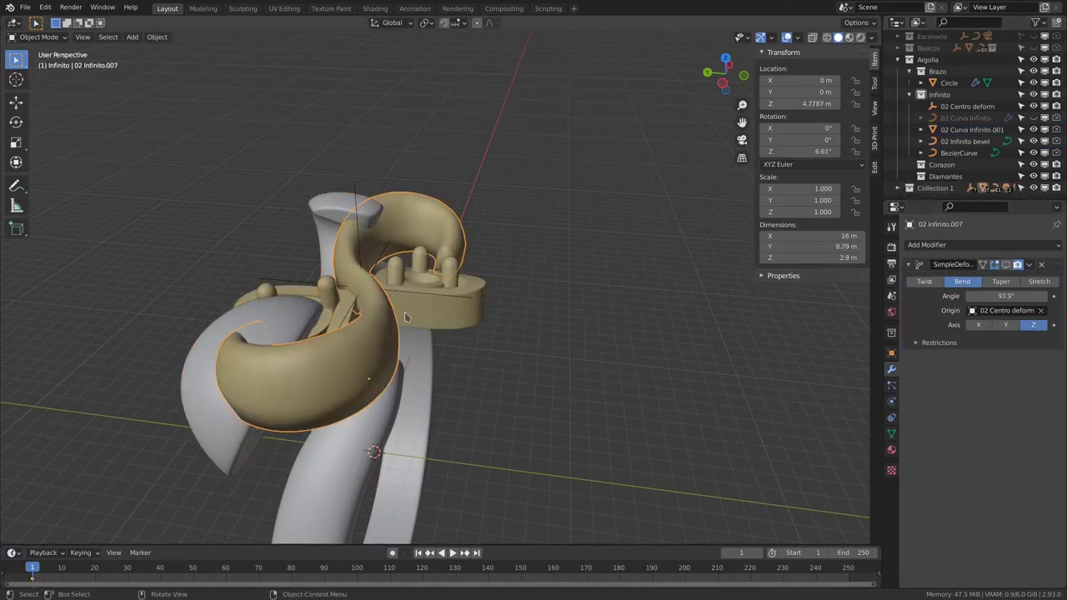
click(1023, 327)
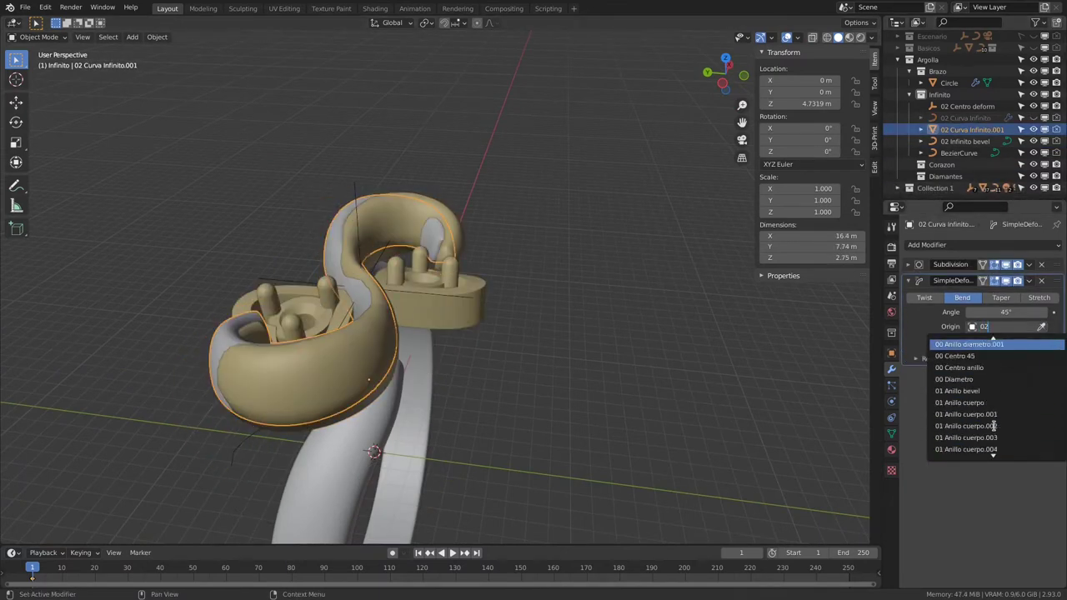
click(963, 390)
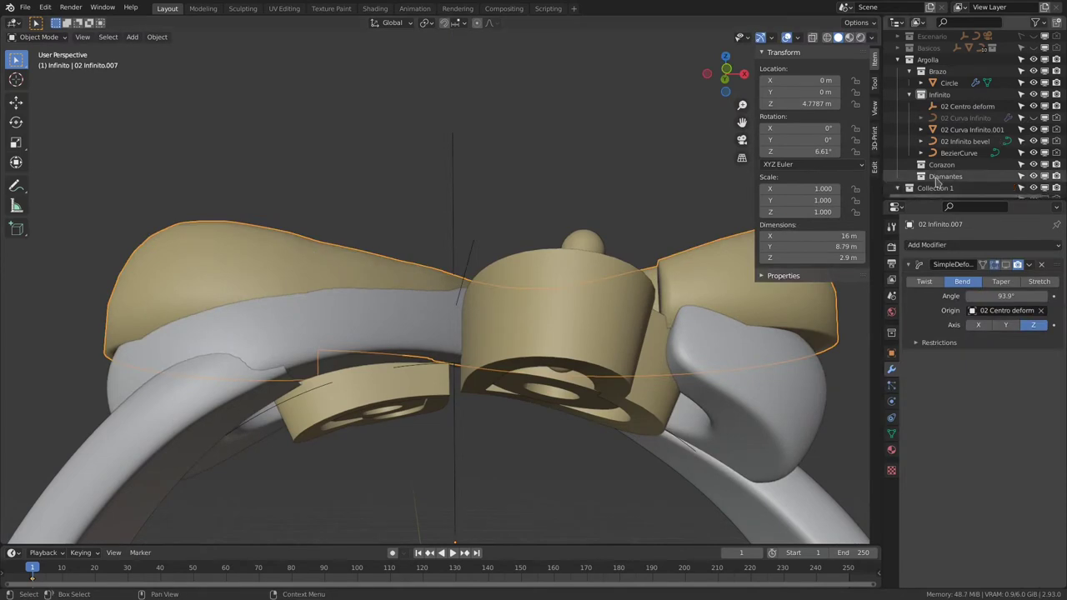
scroll(down, 3)
Hide the gold copy, duplicate the 02 Centro deform empty in place, and move the original to Collection 1.
click(1034, 84)
click(475, 417)
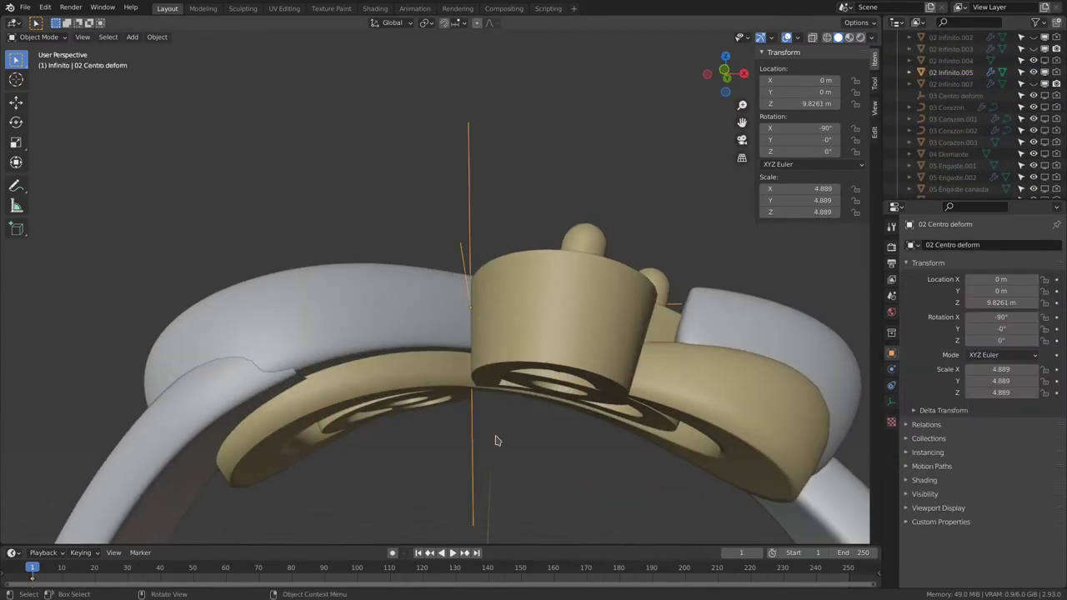
drag(495, 438, 496, 431)
key(shift+d)
key(Escape)
scroll(up, 3)
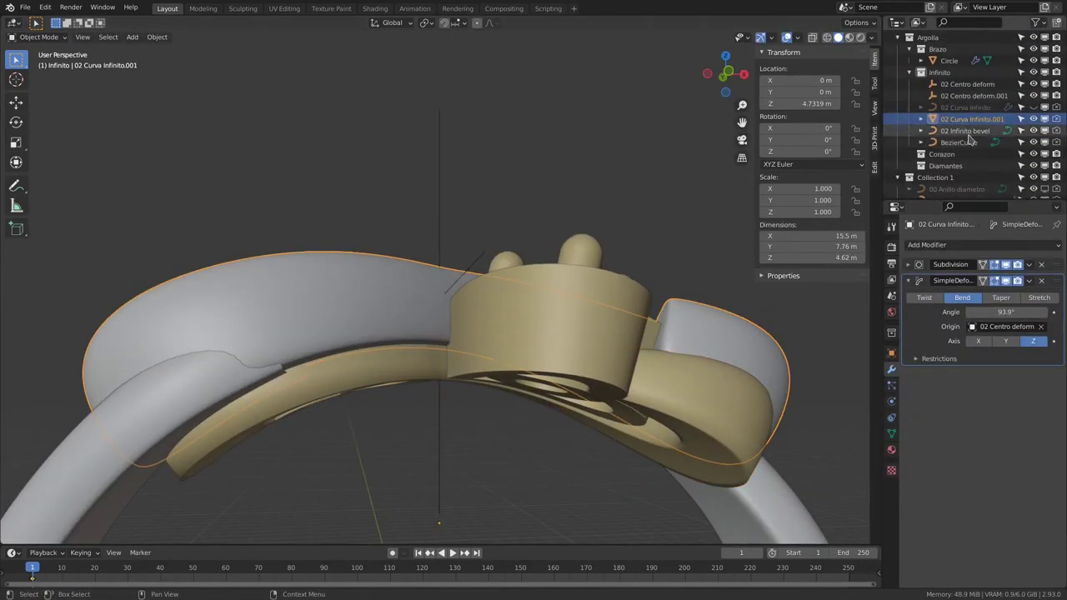
key(m)
click(576, 348)
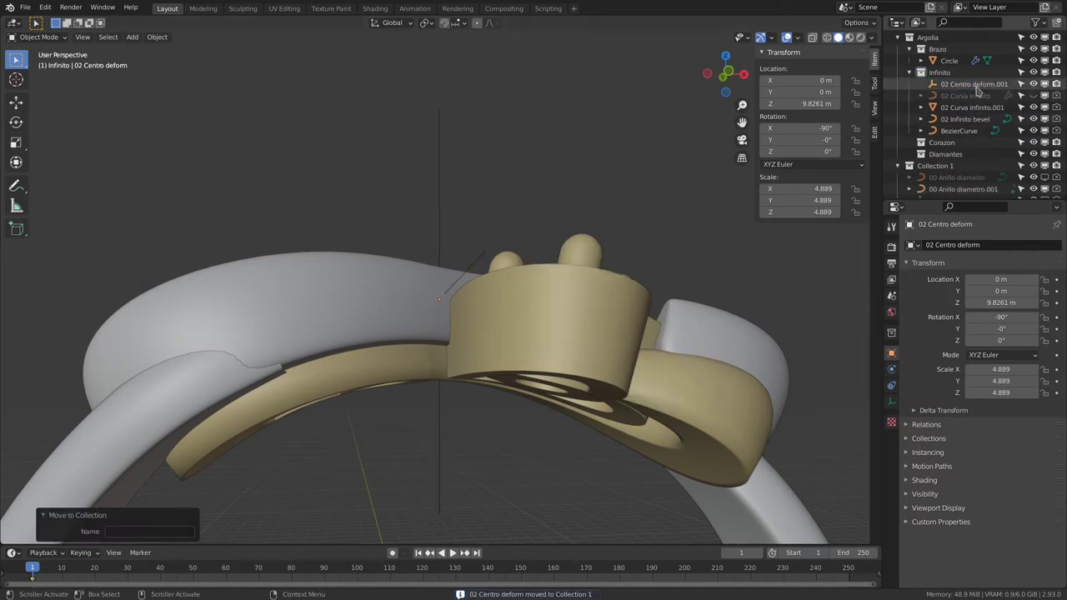
Make the duplicate empty, 02 Deform, the infinity band's bend origin.
click(1003, 109)
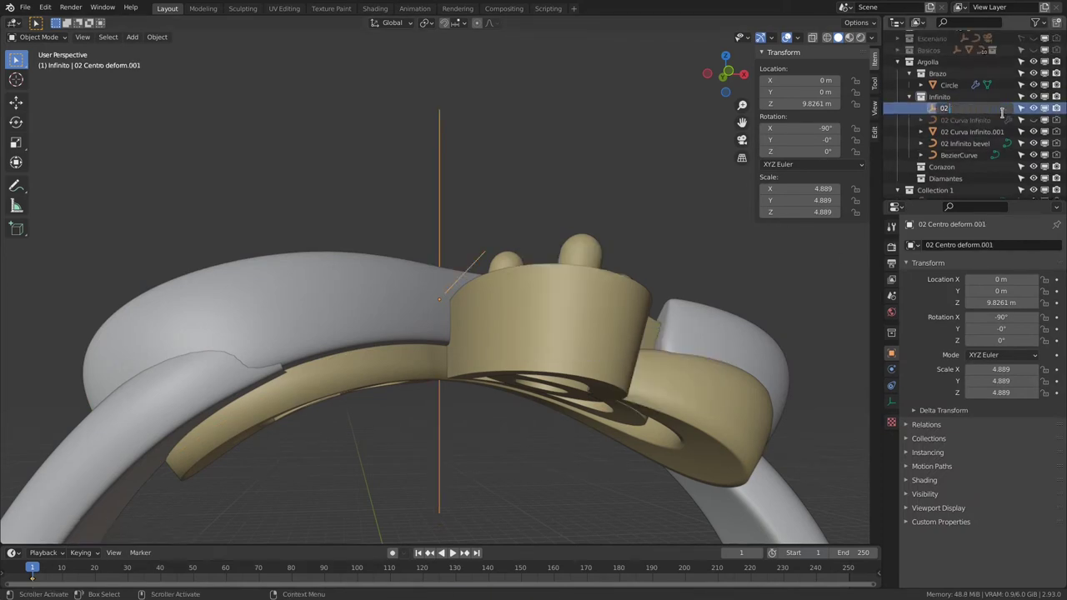
click(971, 120)
click(891, 369)
click(1005, 326)
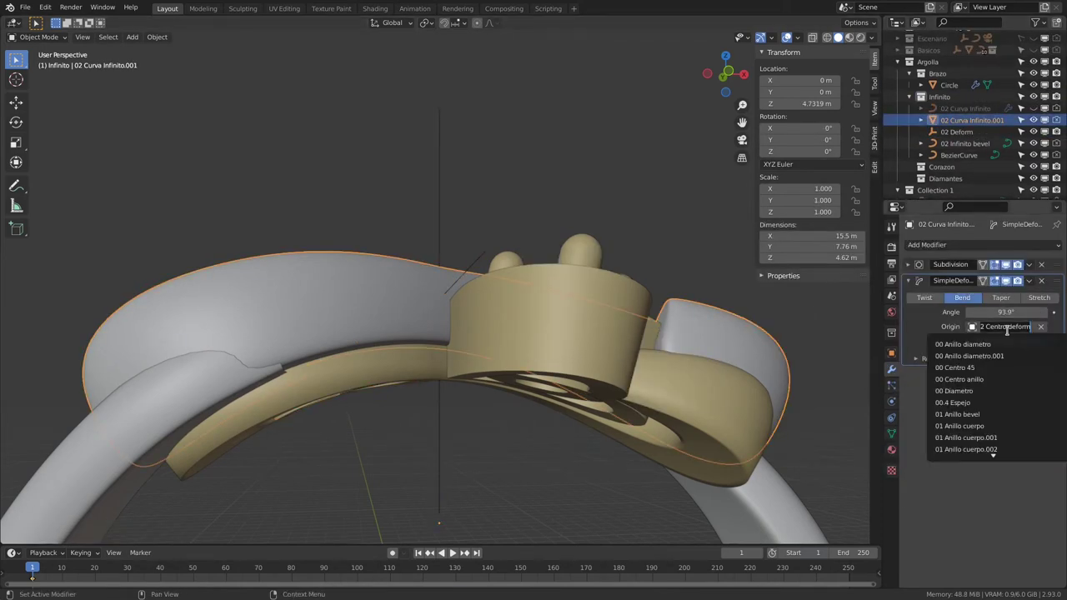
Raise the 02 Deform empty along Z, checking the bend in front orthographic view.
click(441, 176)
key(g)
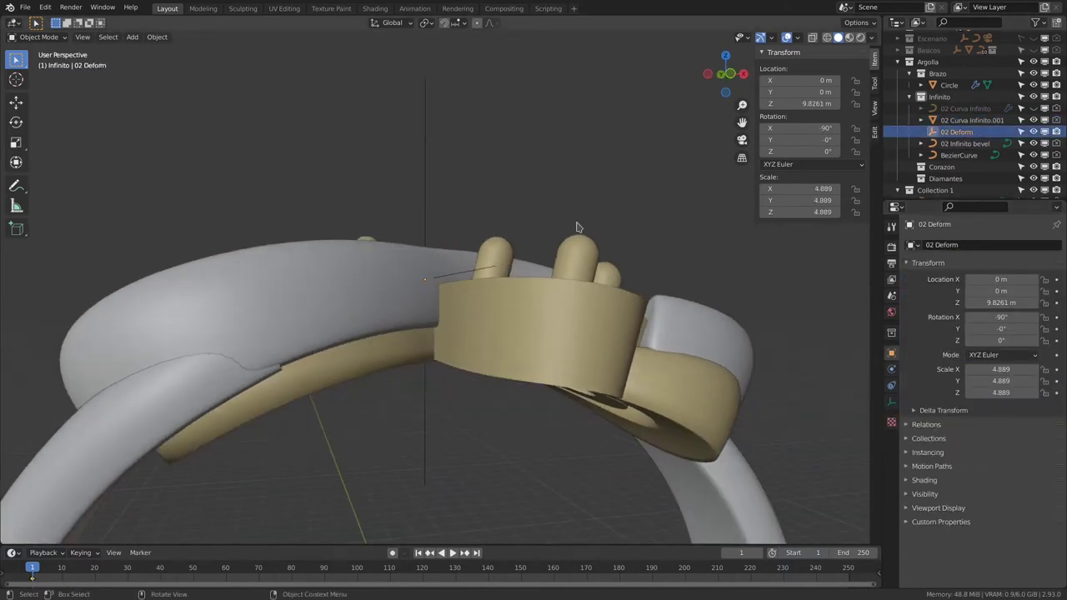
key(z)
key(Return)
key(KP_1)
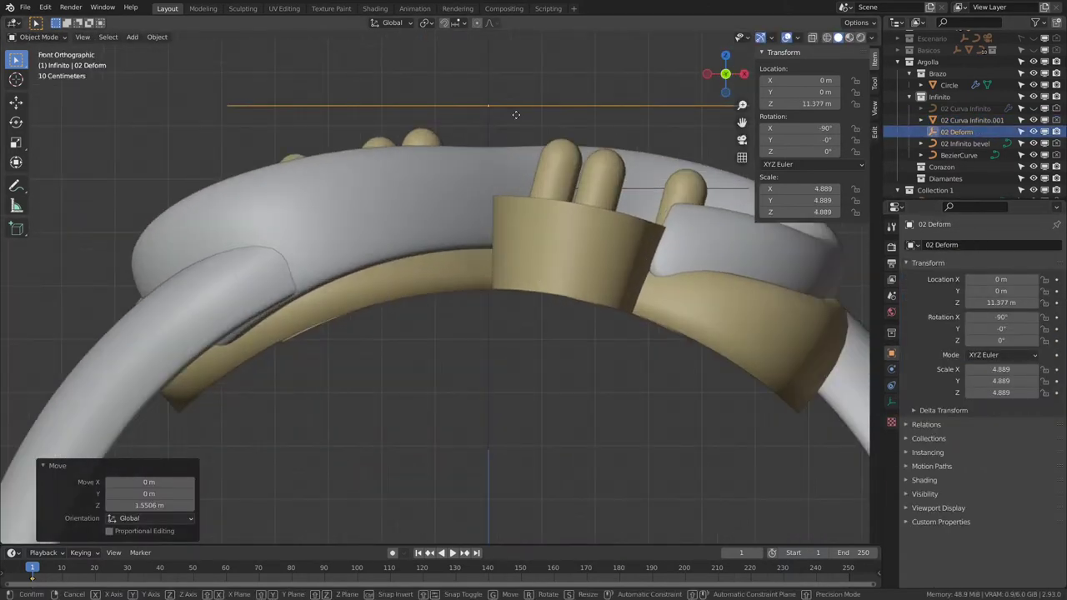
key(g)
key(z)
click(515, 145)
Duplicate the ring band in place and apply the copy's rotation.
click(449, 291)
key(shift+d)
key(Escape)
key(ctrl+a)
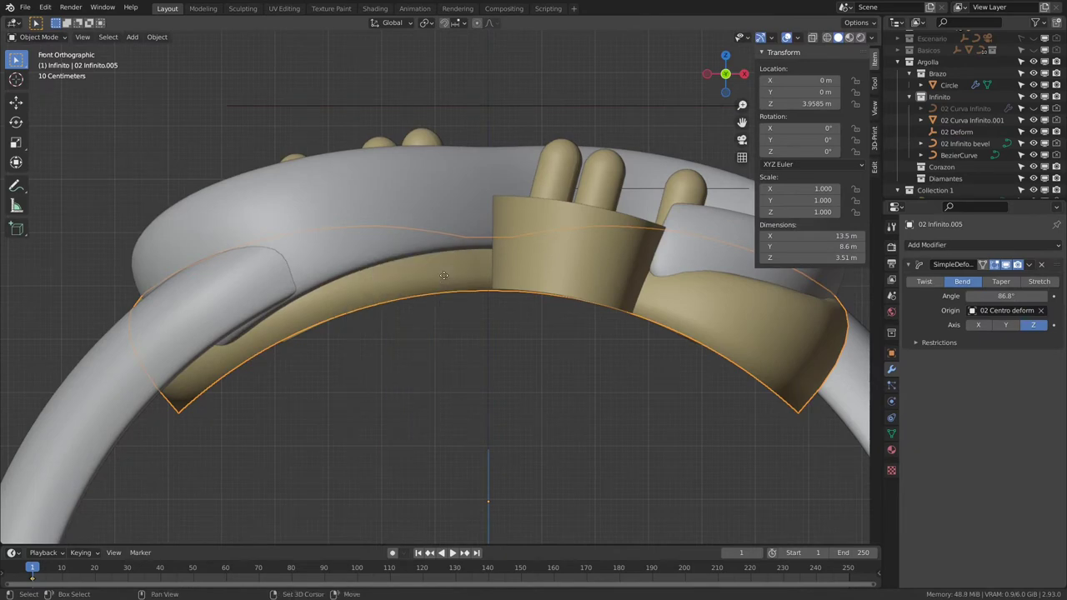
key(ctrl+a)
click(413, 299)
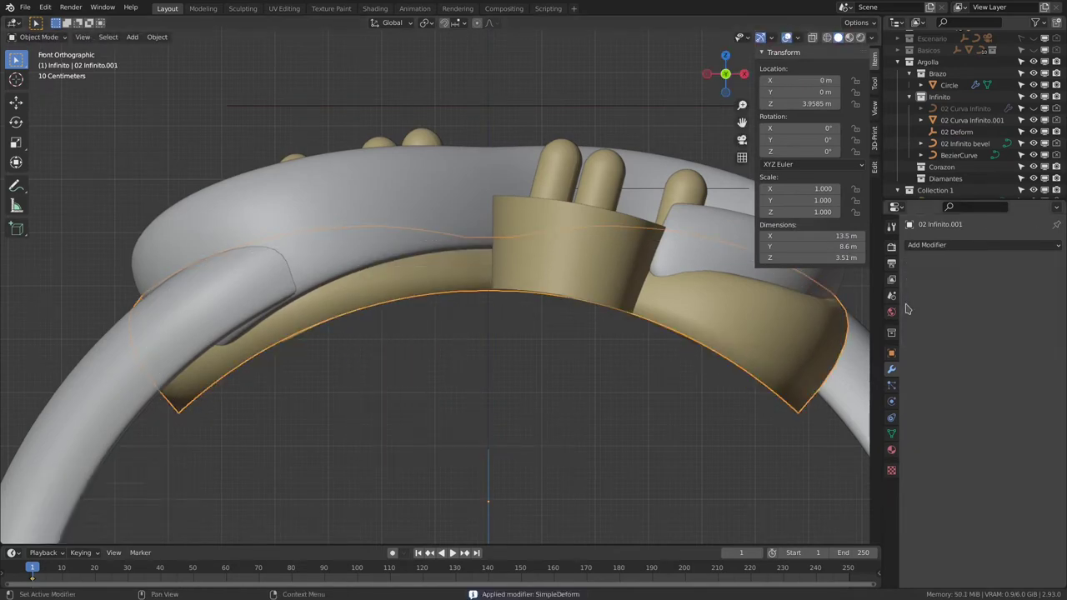
Adjust the 02 Deform empty to Z 11.127 m and inspect 02 Infinito.001 in see-through view.
click(467, 106)
key(g)
click(470, 124)
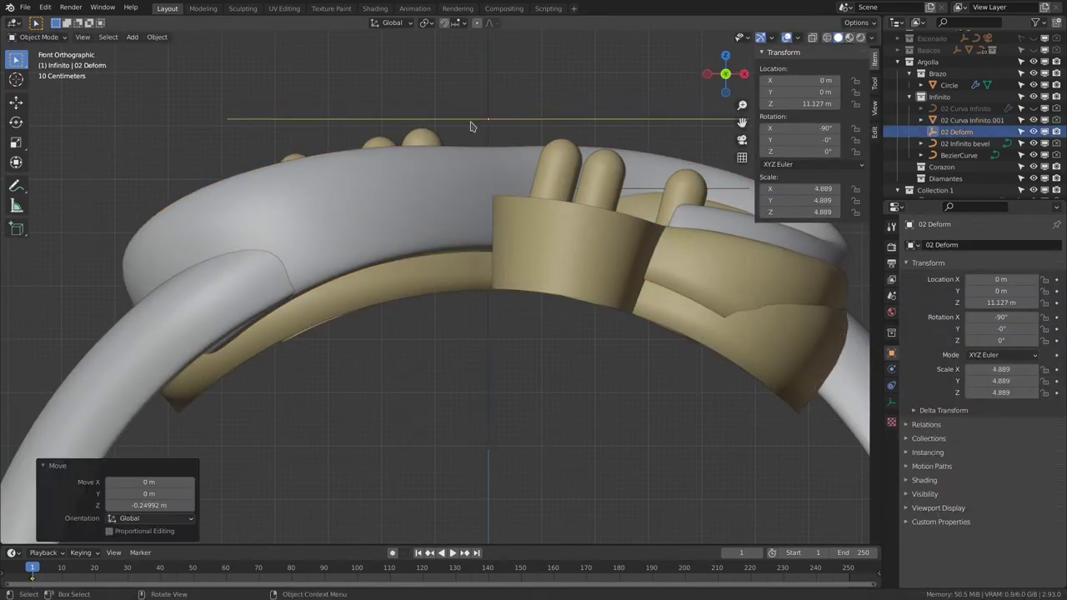
click(401, 245)
key(alt+z)
key(alt+z)
drag(400, 245, 325, 308)
scroll(down, 3)
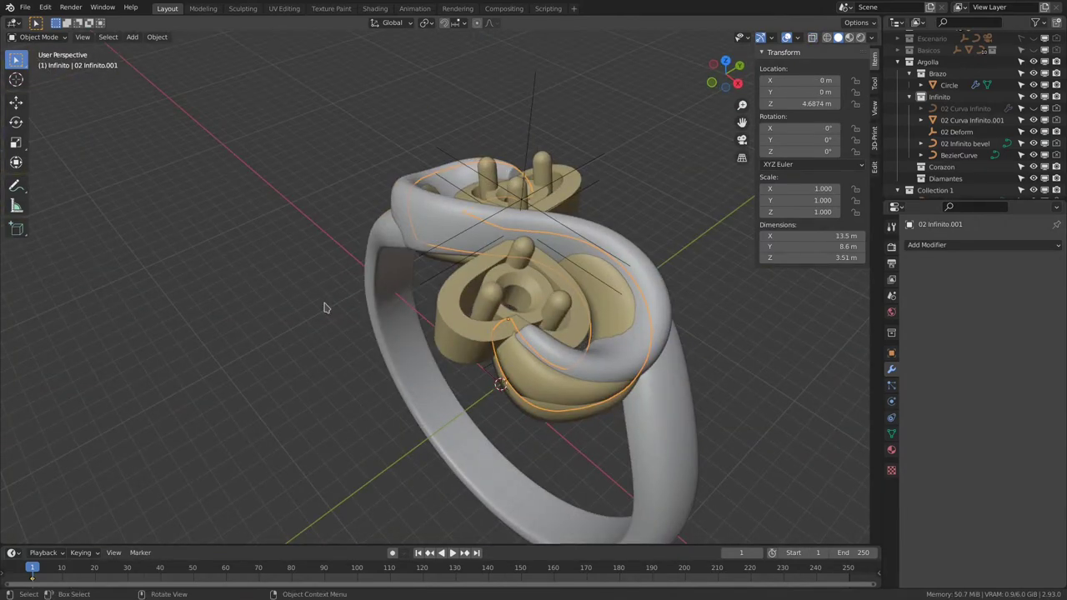
click(464, 323)
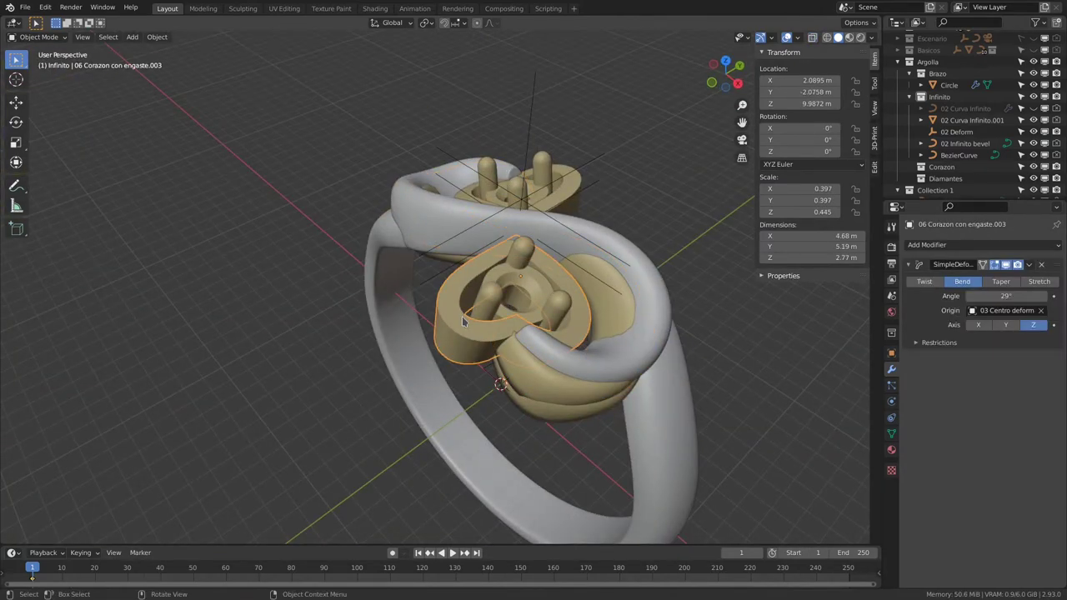
key(Tab)
key(KP_Decimal)
key(alt+z)
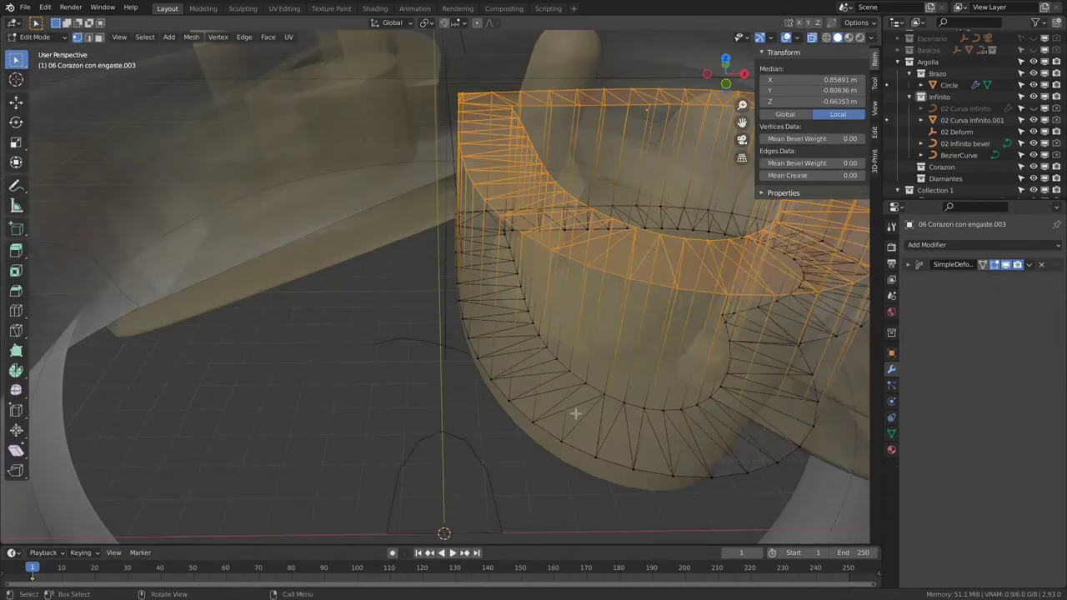
click(570, 388)
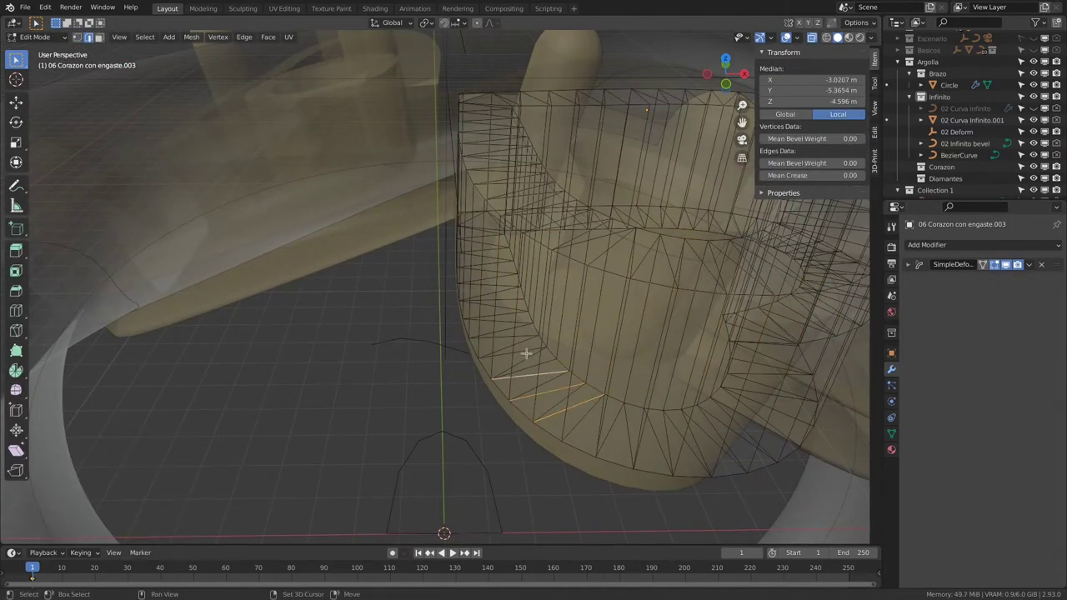
drag(526, 353, 552, 364)
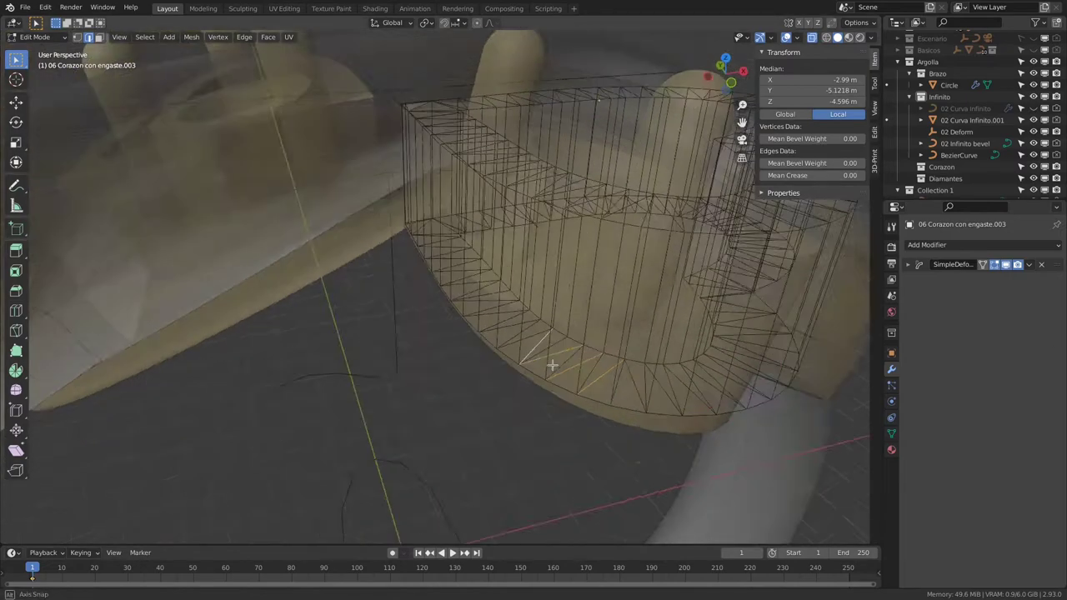
scroll(down, 3)
key(Tab)
key(alt+z)
Lower the 02 Deform empty along Z to 10.677 m in front see-through view.
drag(555, 339, 655, 257)
click(655, 258)
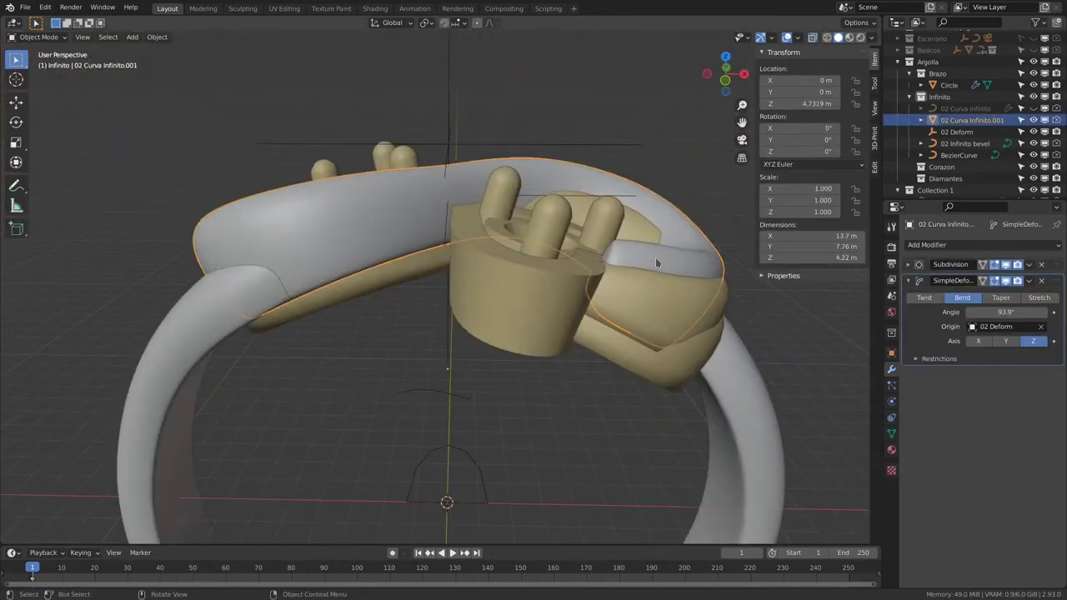
key(KP_1)
key(alt+z)
click(460, 159)
key(g)
key(z)
click(467, 167)
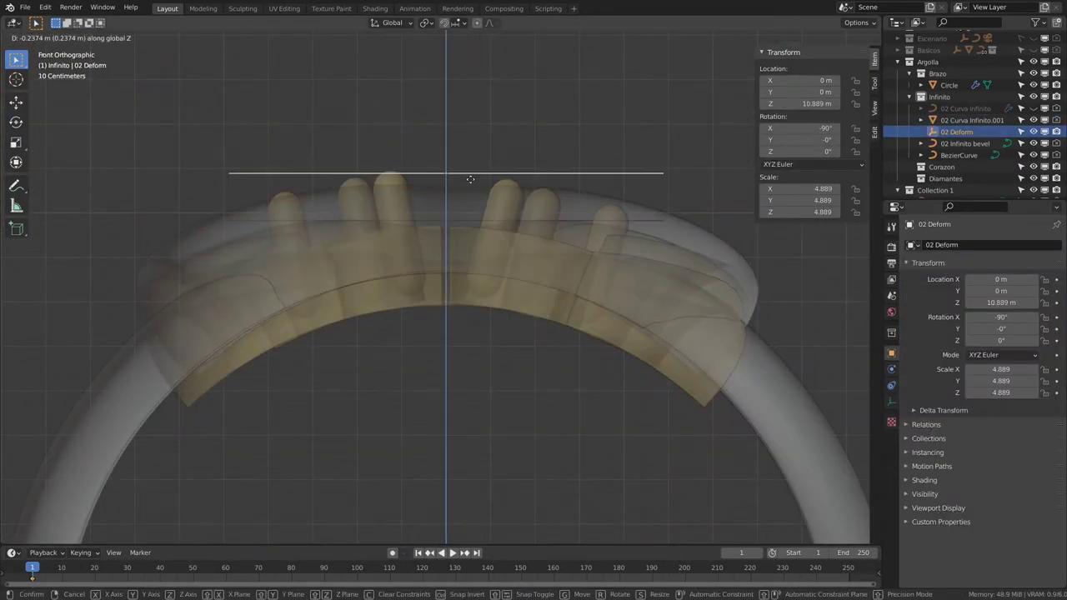
key(alt+z)
drag(467, 167, 594, 345)
Save Rcosmiclove.blend and set band 02 Curva Infinito.001 to Location Z 4.7 m.
click(455, 250)
key(ctrl+s)
click(417, 334)
key(KP_1)
click(698, 308)
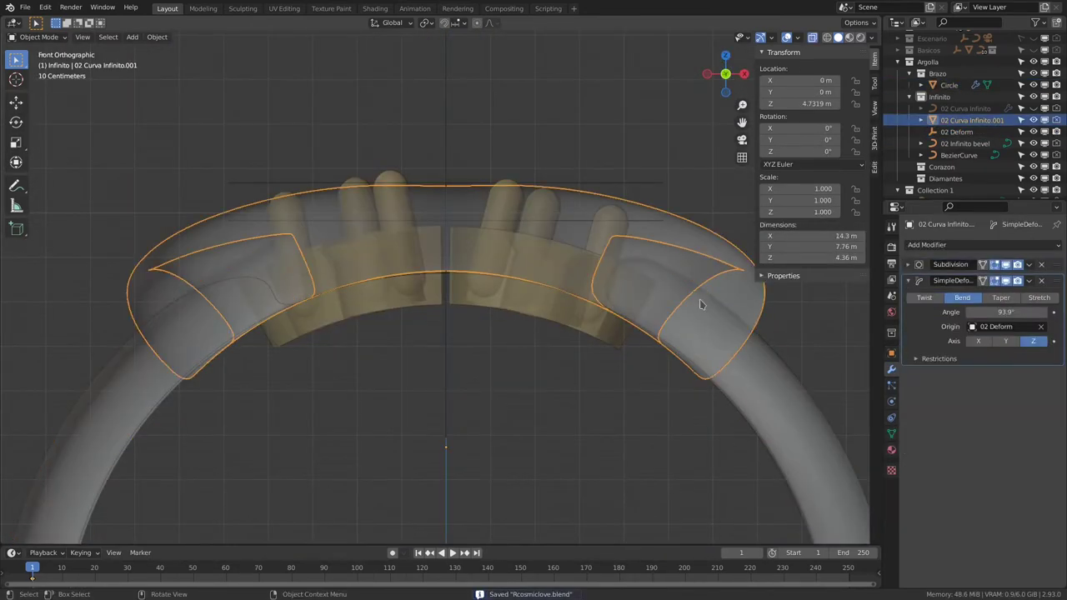
drag(698, 308, 703, 310)
key(Return)
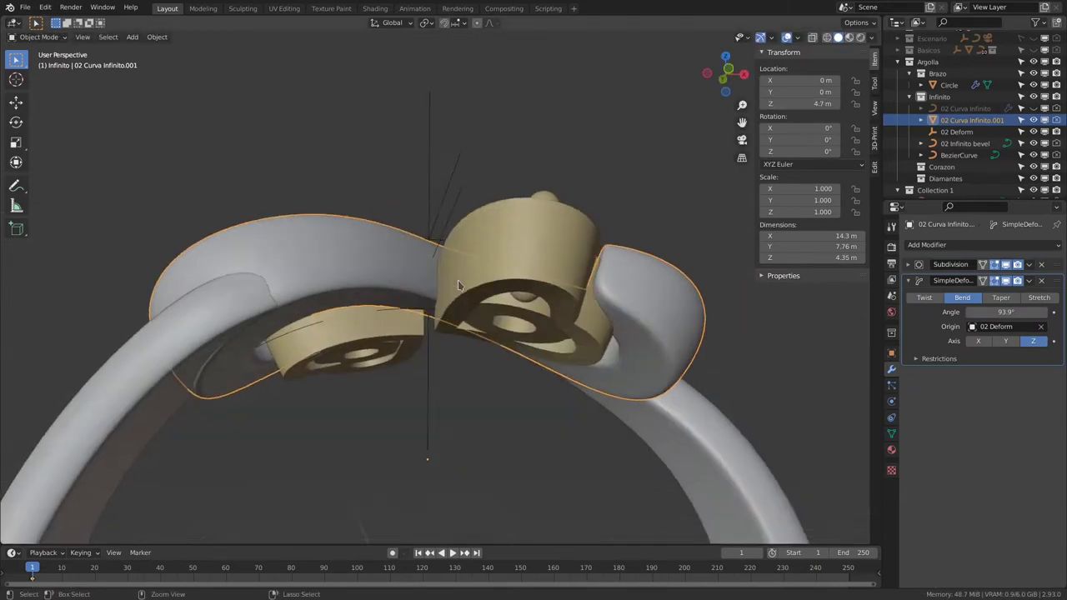
drag(500, 334, 428, 345)
click(512, 286)
scroll(up, 3)
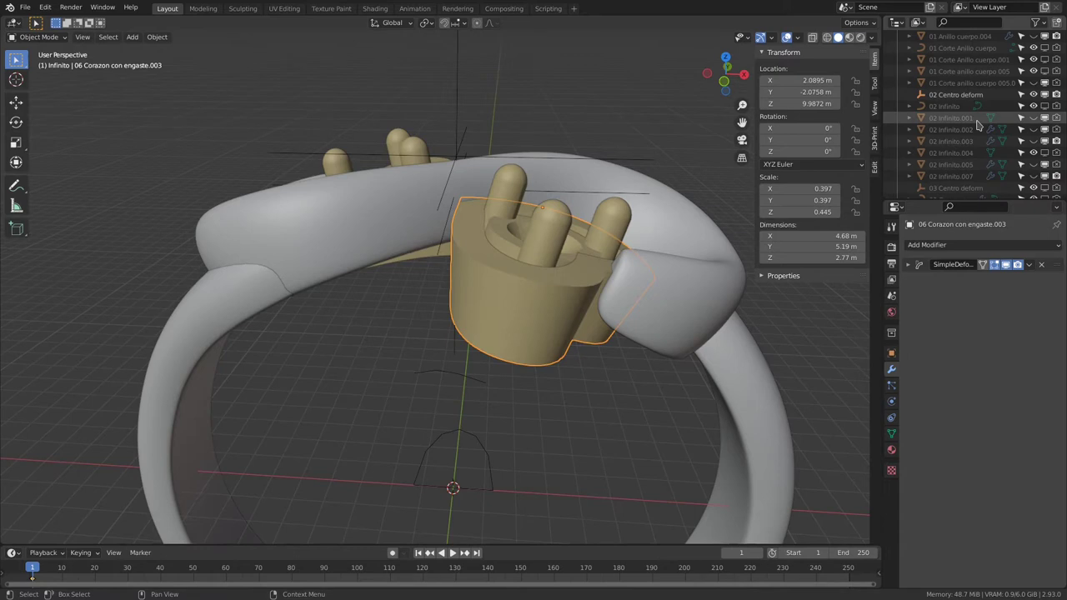
Save the file, then briefly show the 06 Corazon con engaste heart to compare the two hearts.
drag(492, 434, 457, 437)
click(457, 438)
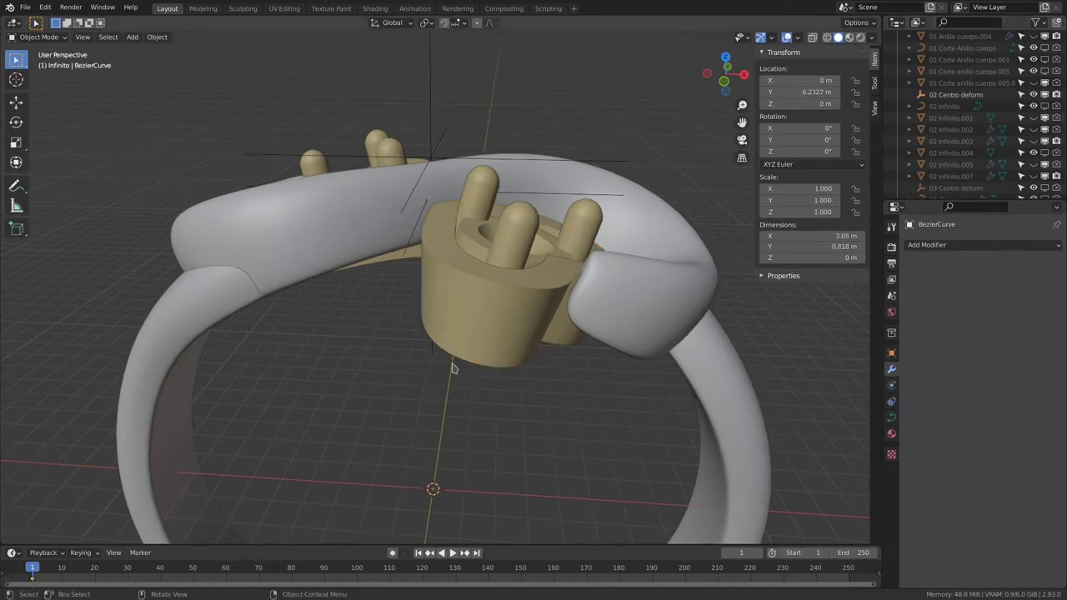
drag(452, 369, 491, 268)
click(491, 268)
key(ctrl+s)
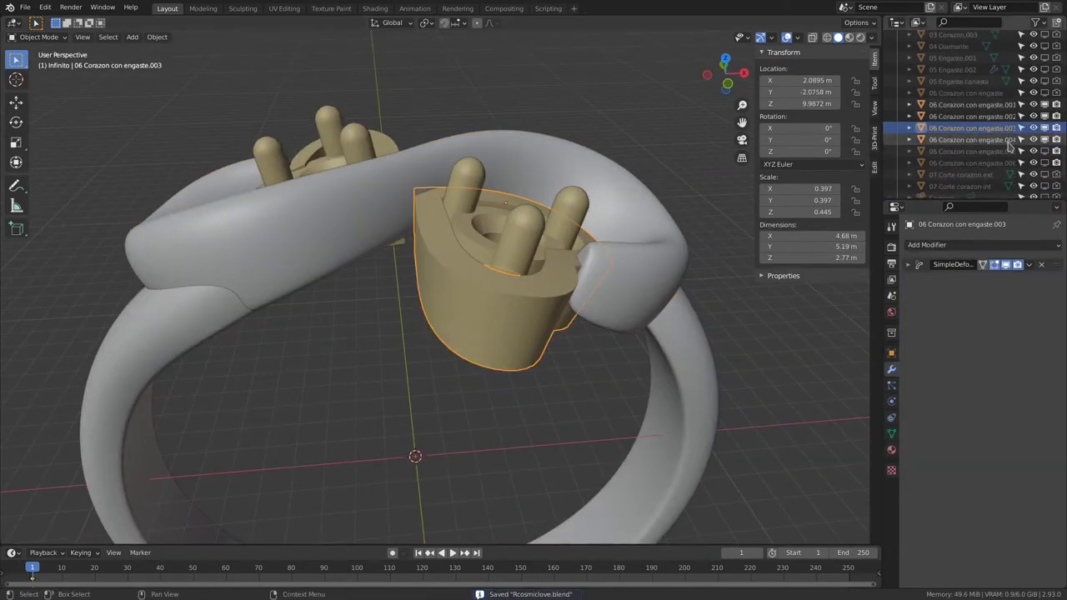
click(1033, 93)
drag(651, 217, 805, 248)
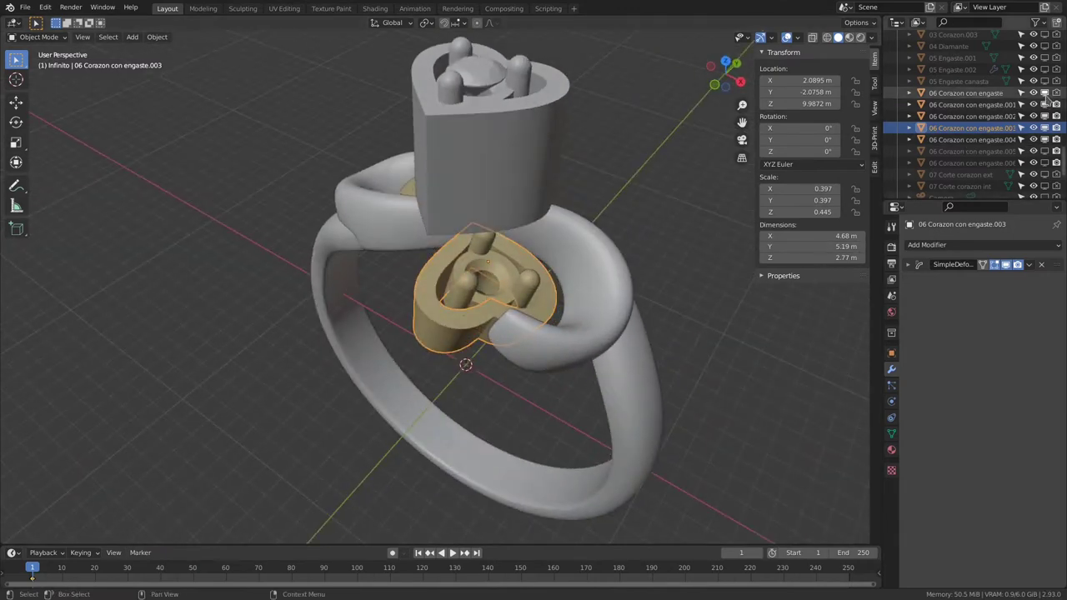
click(1045, 92)
drag(667, 262, 411, 135)
Select the connected pins of 06 Corazon con engaste.004 in Edit Mode, then frame 06 Corazon con engaste.003.
click(470, 269)
key(Tab)
key(KP_Decimal)
key(l)
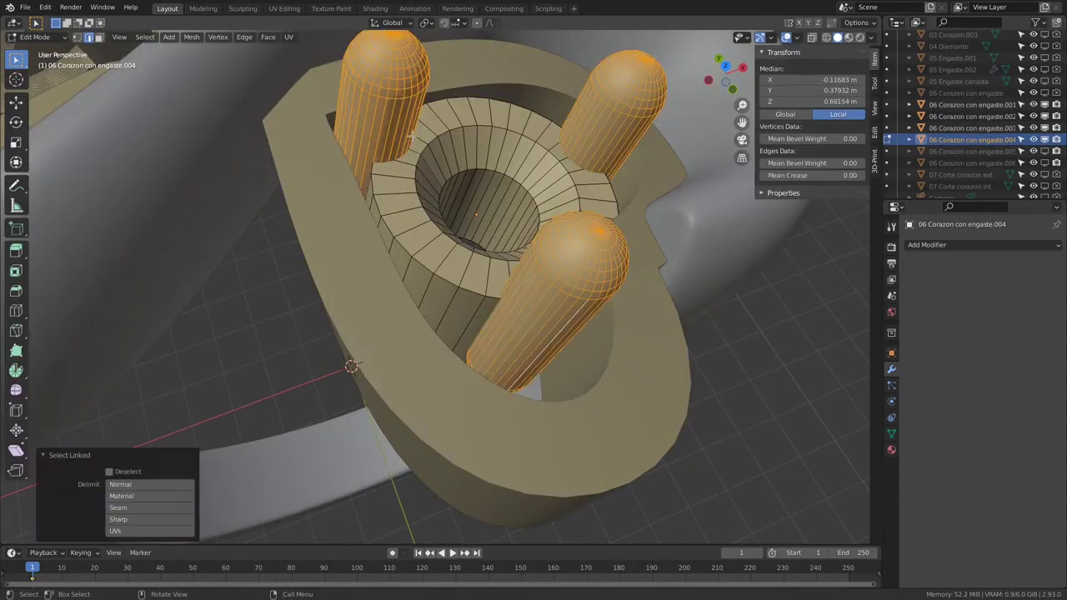
key(Tab)
key(KP_Decimal)
click(971, 128)
scroll(down, 3)
key(KP_Decimal)
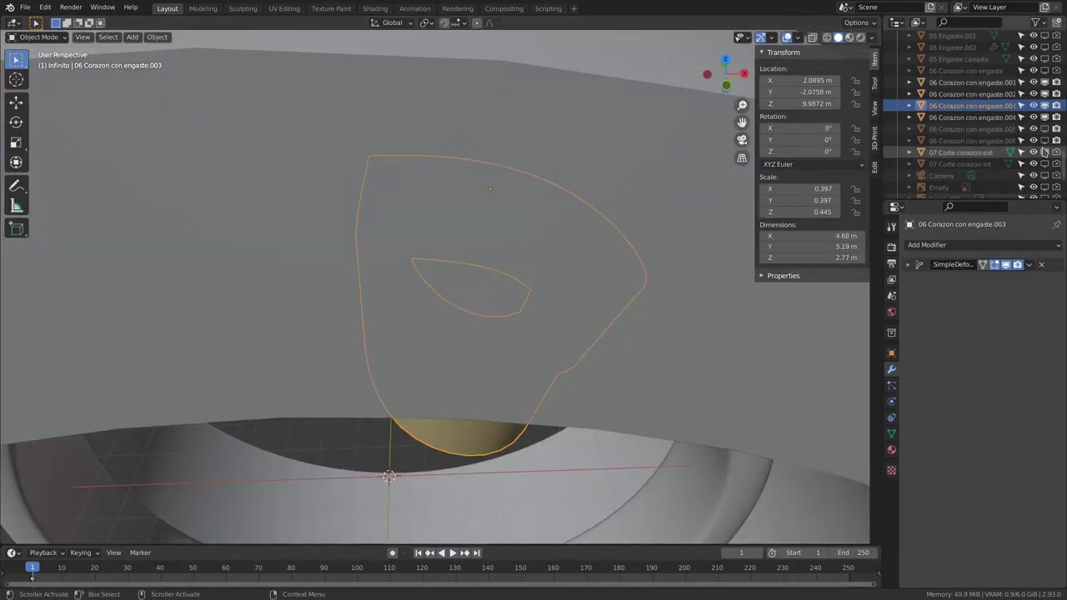
drag(550, 275, 500, 209)
scroll(down, 3)
scroll(up, 3)
drag(553, 272, 553, 250)
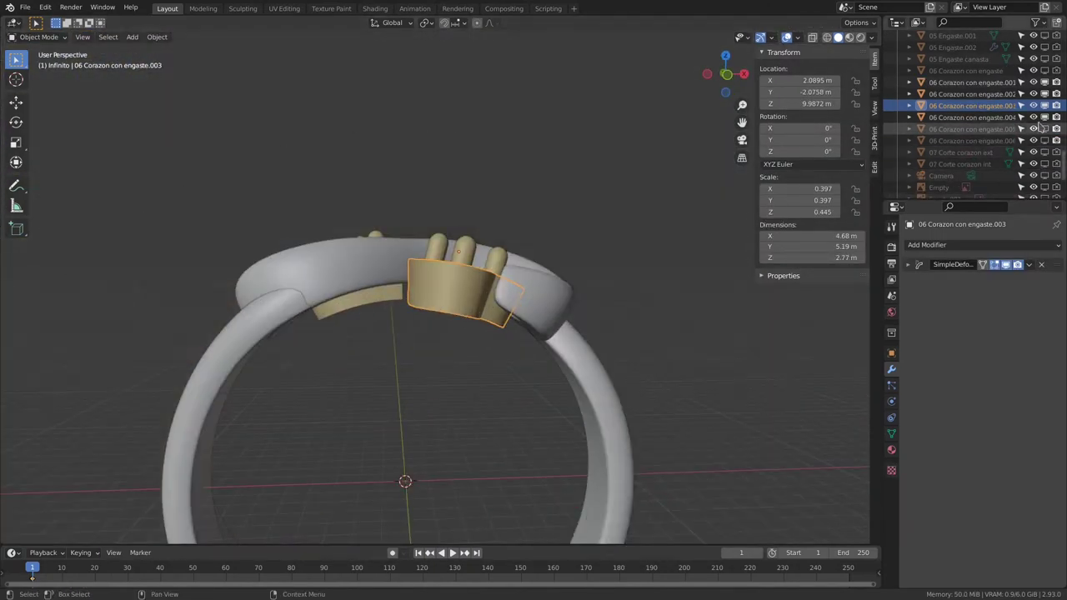
scroll(up, 3)
Unhide 05 Engaste canasta, hide the pronged heart setting, and show 03 Corazon.003.
click(1046, 115)
click(1044, 162)
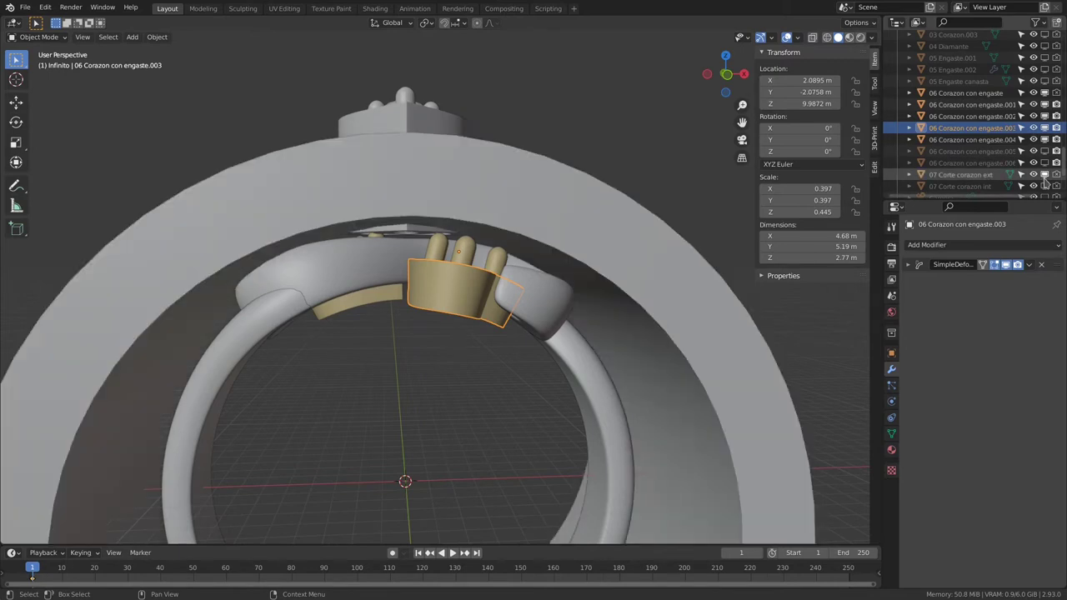
click(1045, 162)
click(967, 92)
scroll(up, 3)
click(1044, 103)
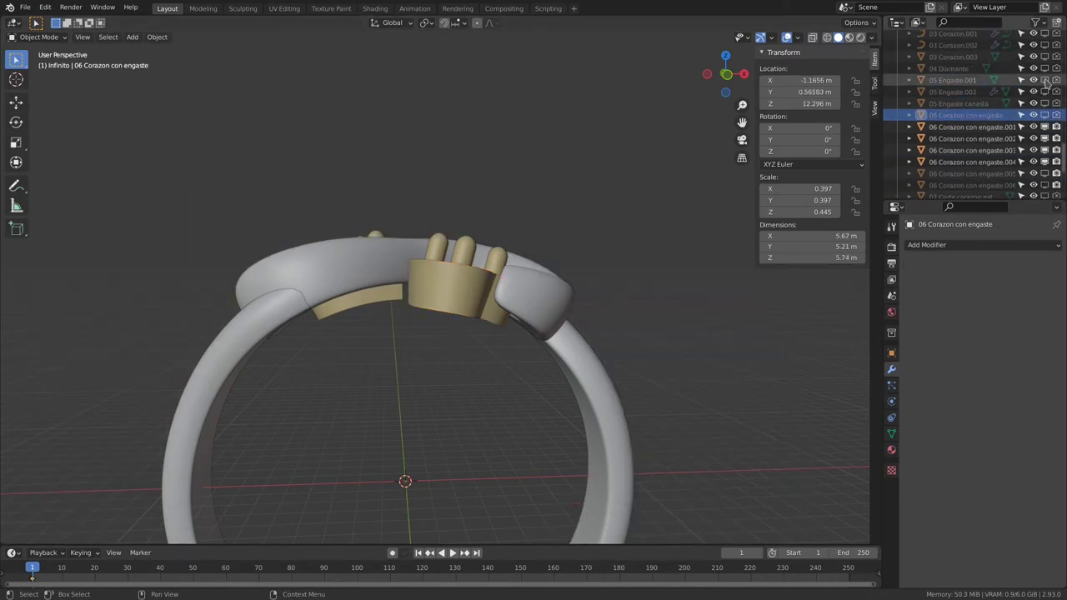
click(1044, 104)
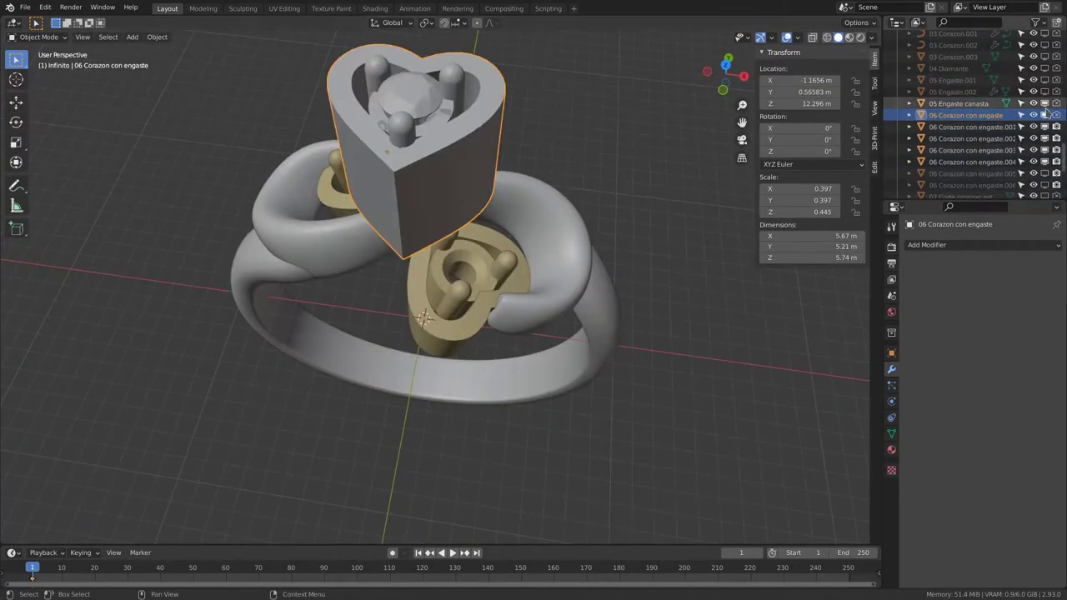
click(1045, 115)
scroll(up, 3)
click(1045, 79)
Select and frame the gold setting 06 Corazon con engaste.003 in front view.
click(959, 78)
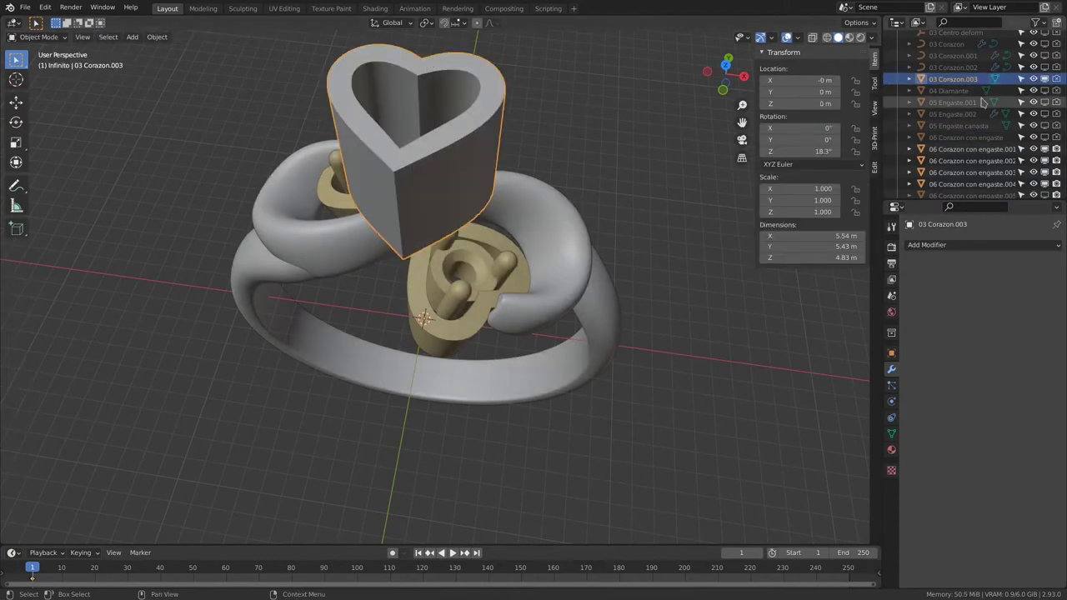
click(432, 321)
key(KP_Decimal)
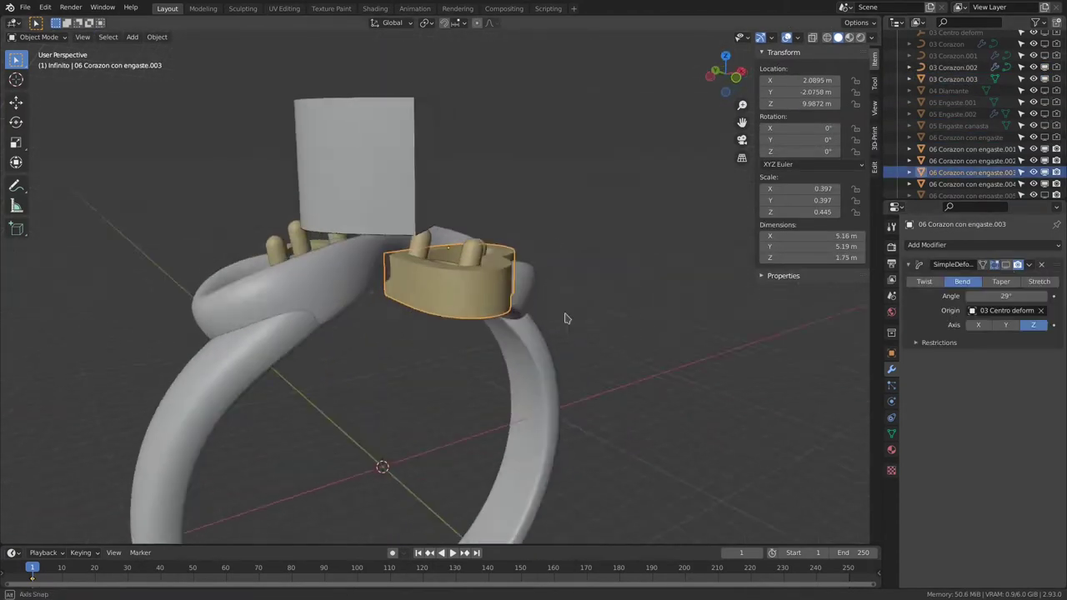
key(KP_1)
drag(571, 310, 534, 250)
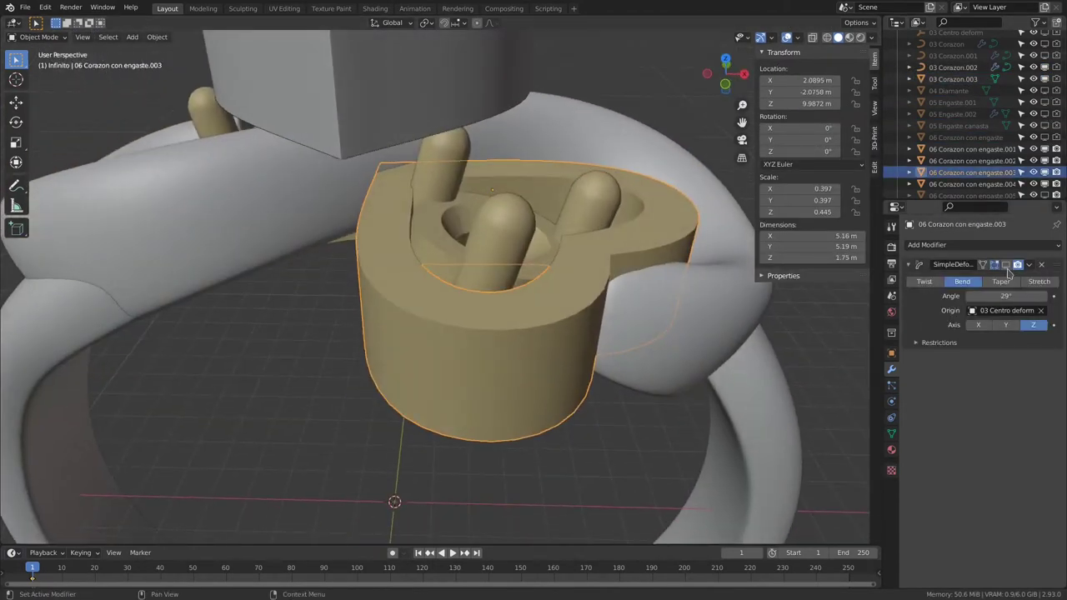
scroll(down, 3)
drag(435, 264, 187, 363)
Move settings 06 Corazon con engaste.003 and .004 into the Corazon collection and select 03 Centro deform.
click(447, 308)
click(446, 309)
click(187, 363)
click(236, 361)
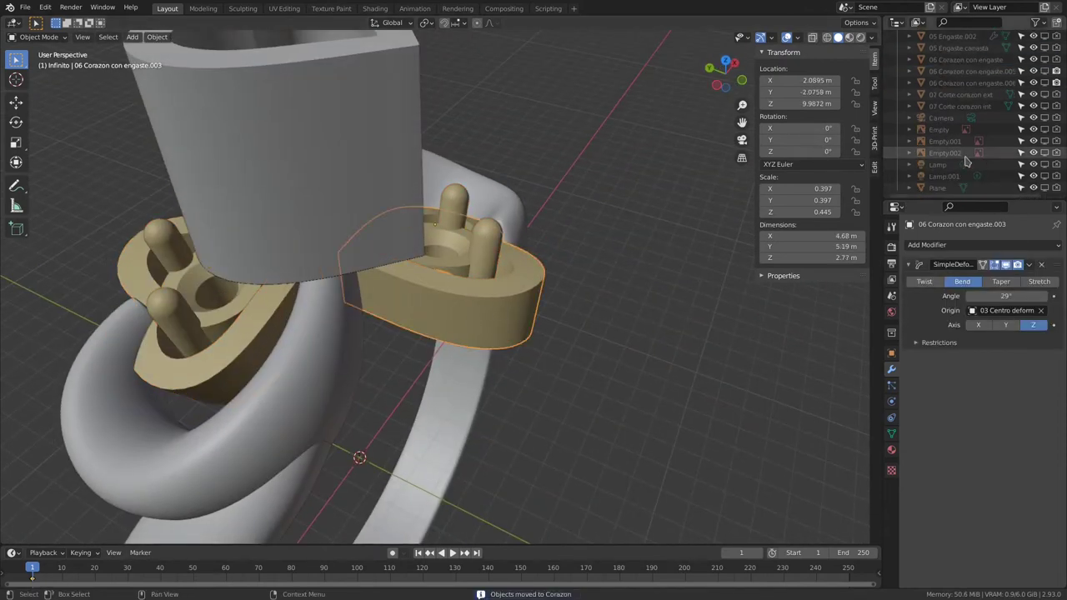
scroll(up, 3)
click(1049, 66)
drag(500, 316, 467, 247)
Move 03 Centro deform into the Argolla > Corazon collection.
key(m)
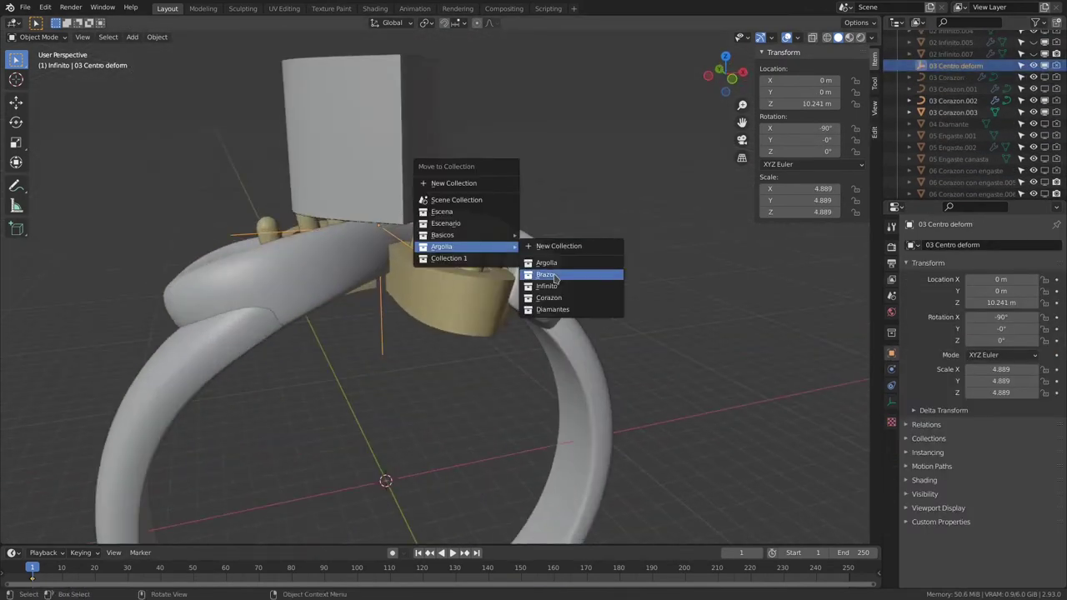
click(559, 298)
scroll(down, 3)
scroll(up, 3)
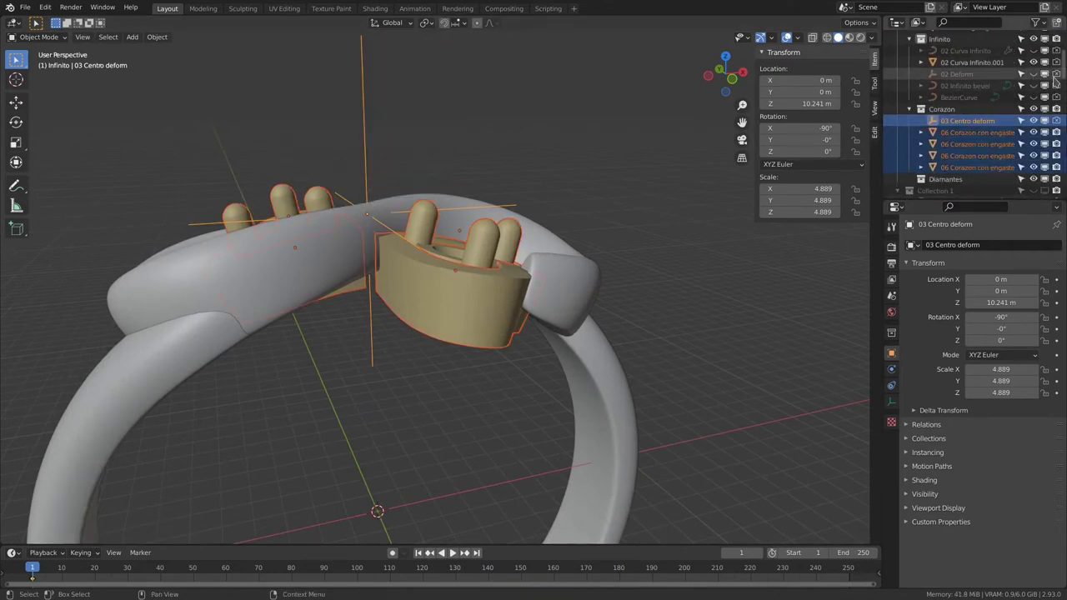
scroll(down, 3)
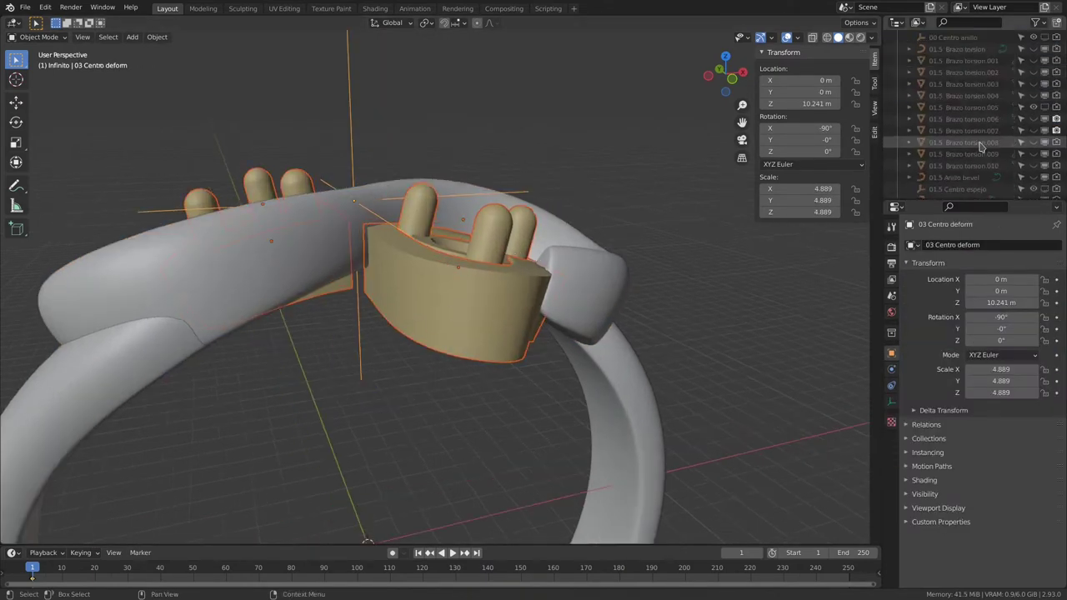
scroll(down, 3)
scroll(down, 3)
scroll(up, 3)
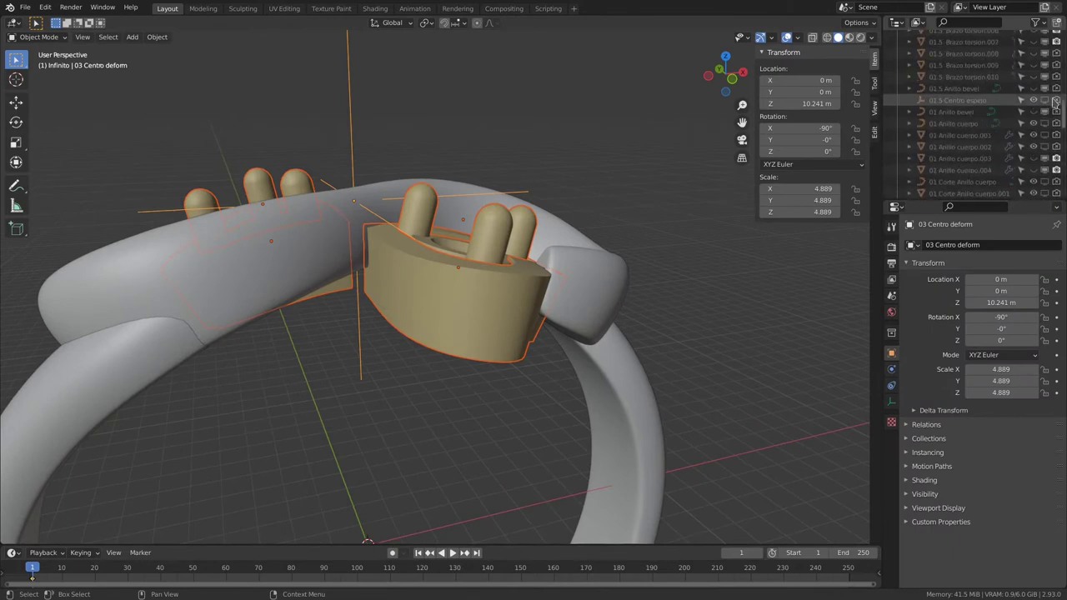
Hide the grey box 03 Corazon.003 and file 03 Corazon.002 into its collection.
click(1034, 92)
click(325, 140)
key(h)
scroll(down, 3)
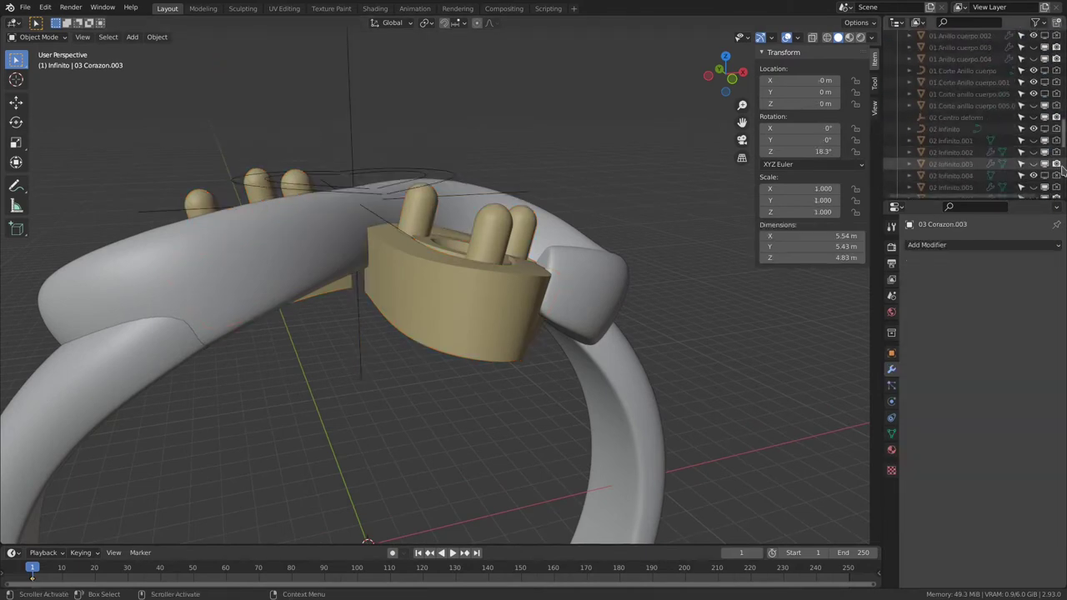
scroll(down, 3)
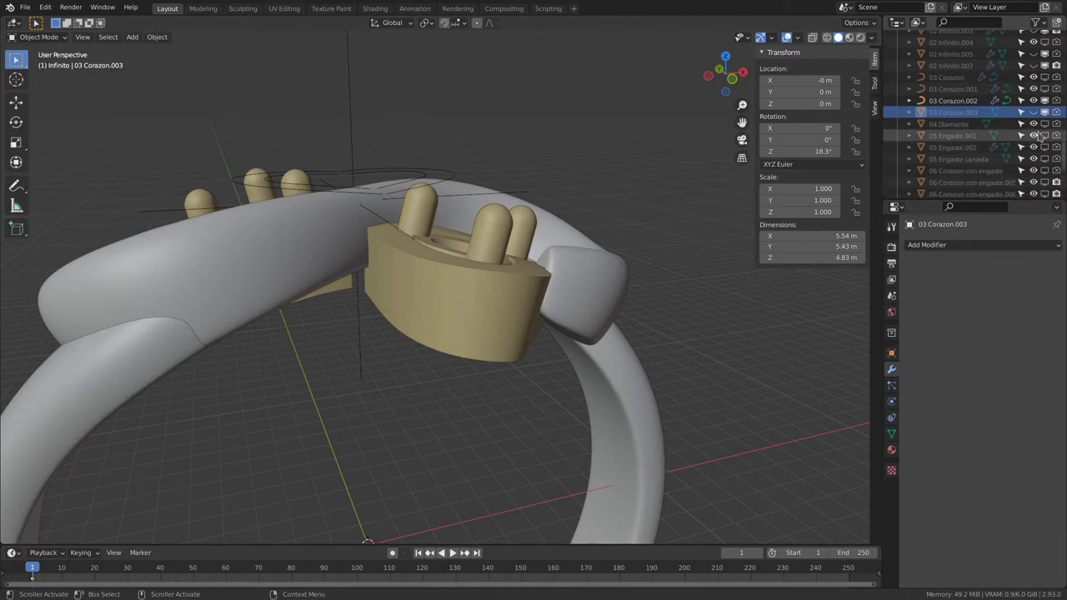
scroll(down, 3)
scroll(up, 3)
scroll(down, 3)
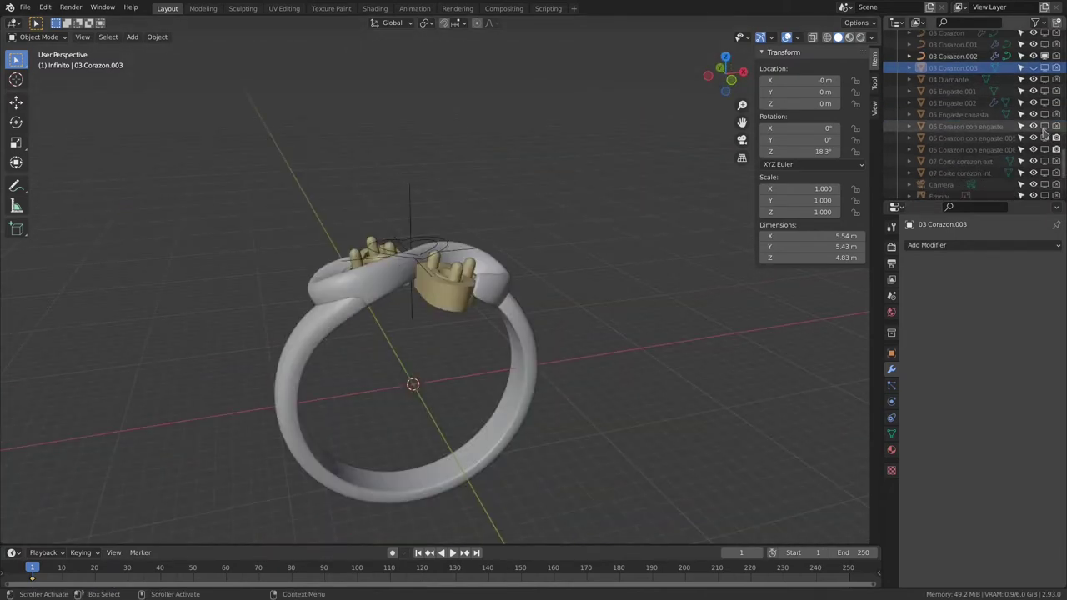
drag(584, 275, 528, 288)
click(434, 215)
key(m)
click(733, 315)
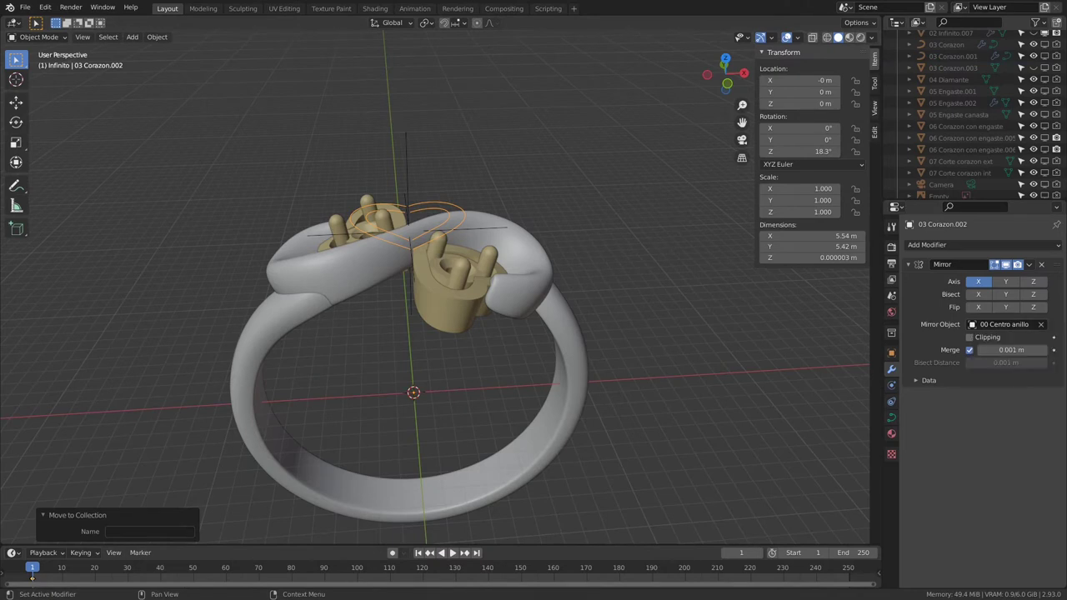
Move both gem settings into the Diamantes collection.
scroll(up, 3)
scroll(down, 3)
scroll(down, 3)
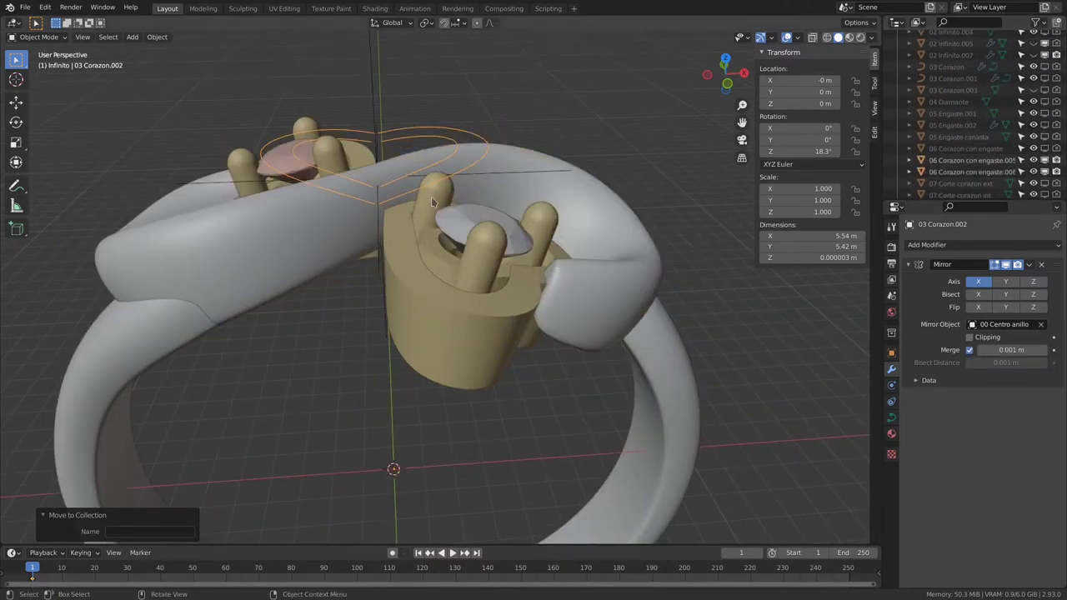
click(967, 160)
click(967, 171)
drag(417, 275, 517, 340)
key(m)
click(604, 403)
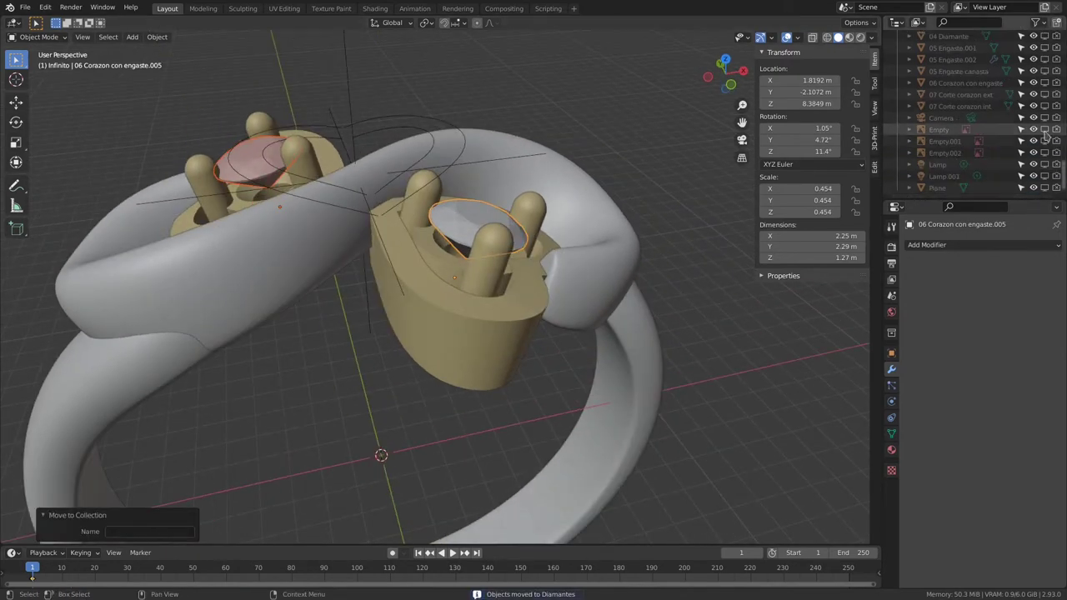
Move the reference-image empties into the Basicos collection.
key(alt+h)
scroll(down, 3)
scroll(down, 3)
key(m)
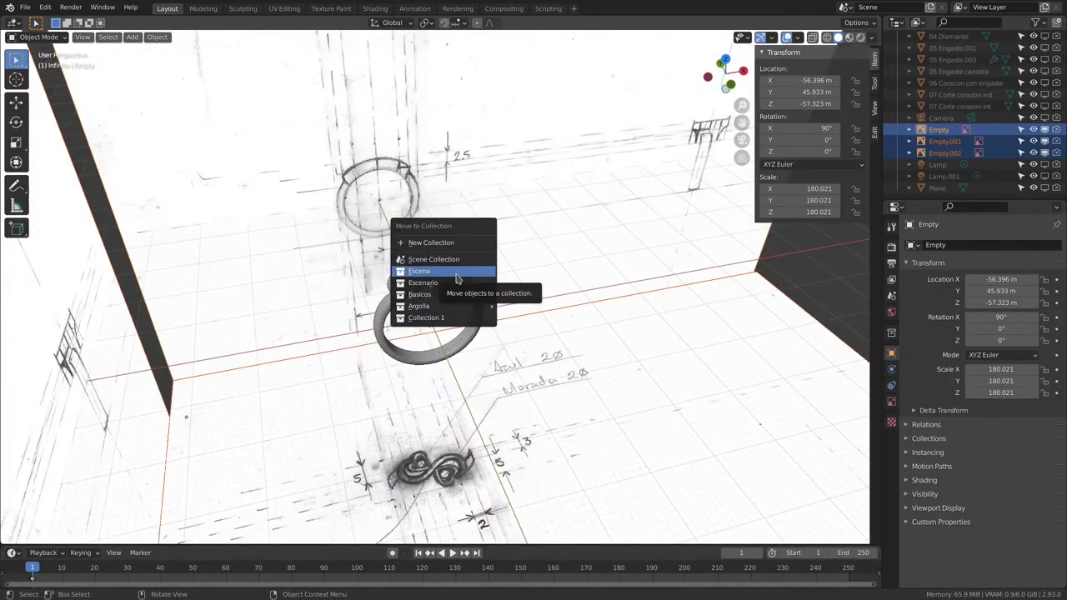
click(524, 311)
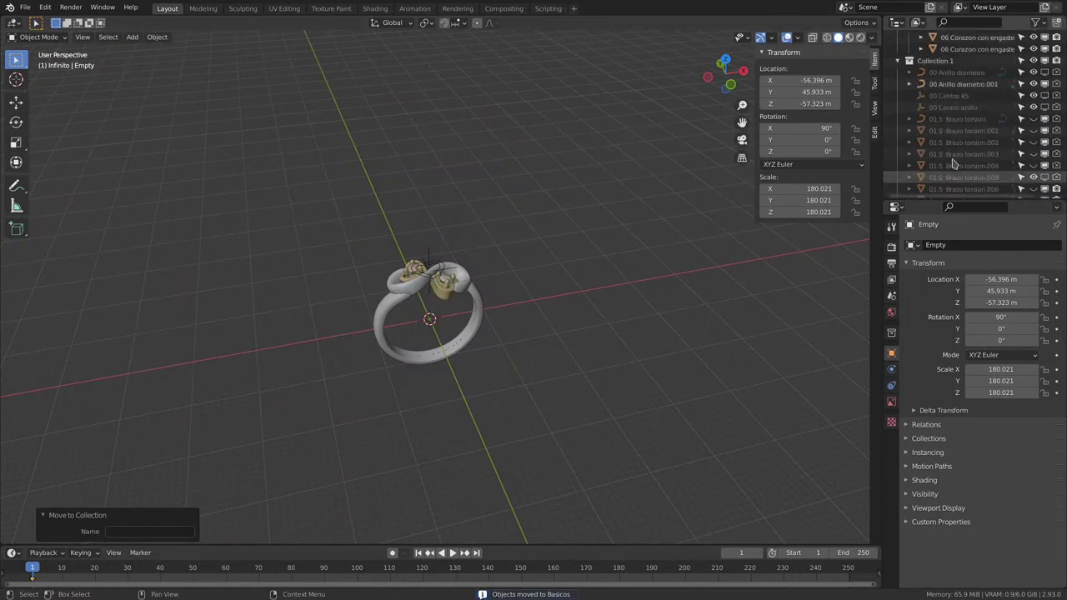
scroll(up, 3)
scroll(up, 3)
Lower the reference image empties' opacity to about 0.193 and save Rcosmiclove.blend.
click(1033, 66)
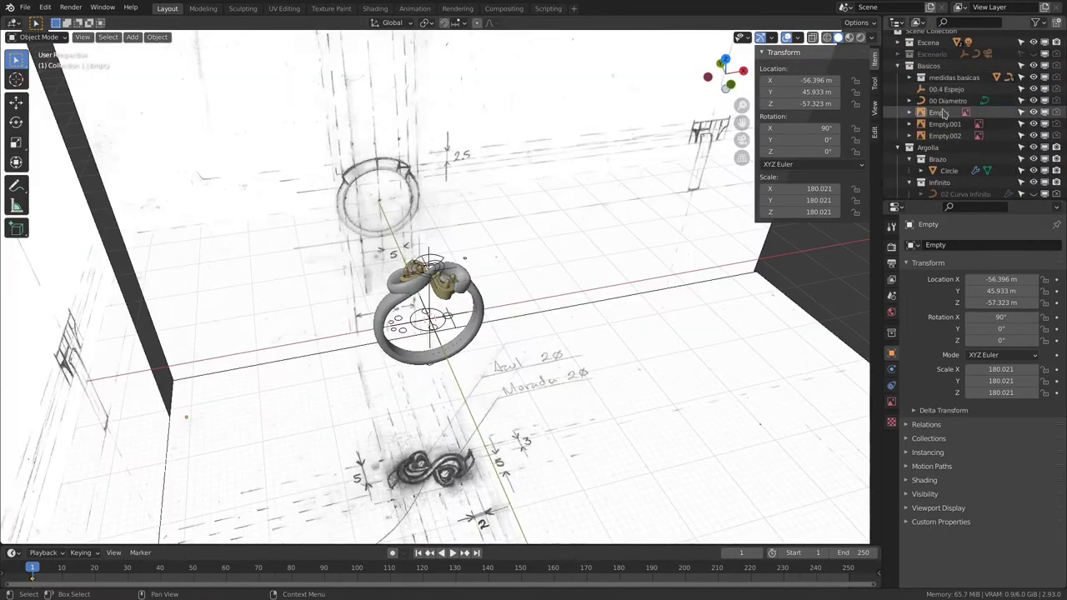
click(939, 111)
click(891, 402)
drag(1013, 379, 987, 388)
click(945, 123)
click(945, 135)
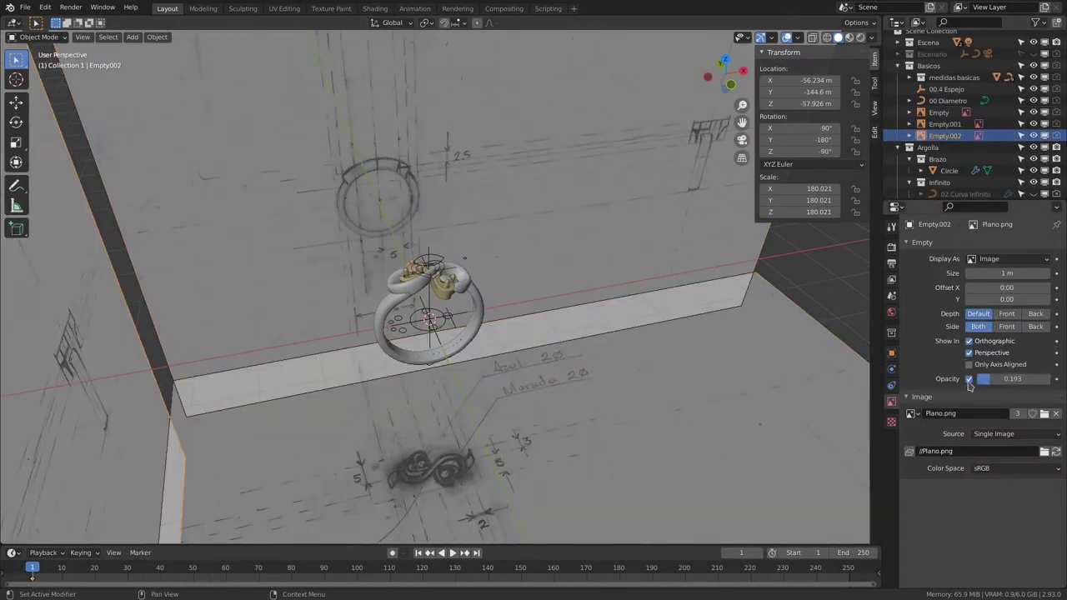
key(ctrl+s)
drag(433, 300, 456, 245)
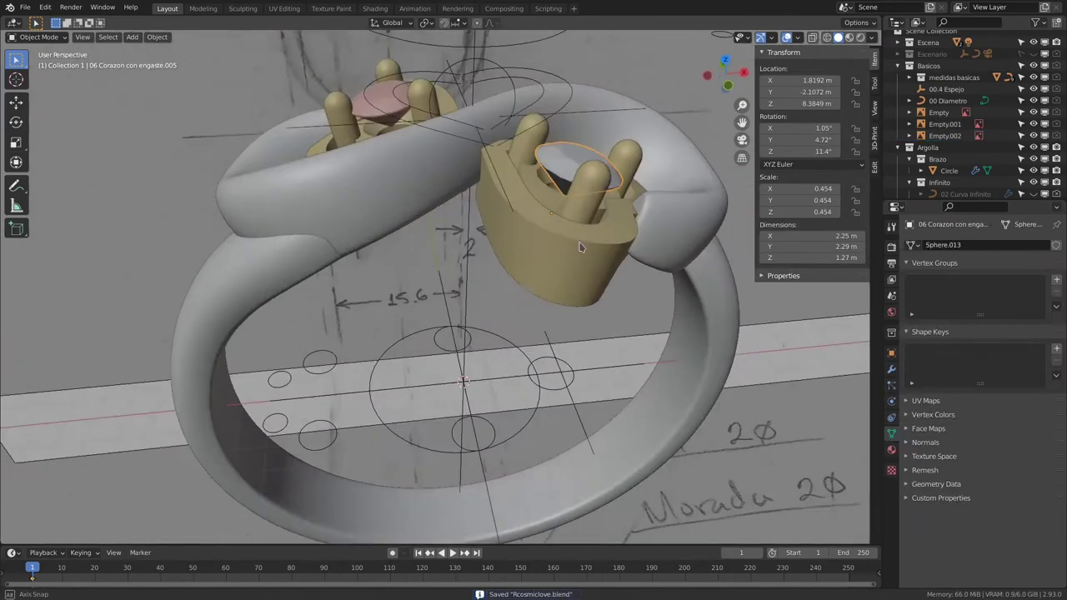
Hide and collapse the Basicos collection.
click(898, 65)
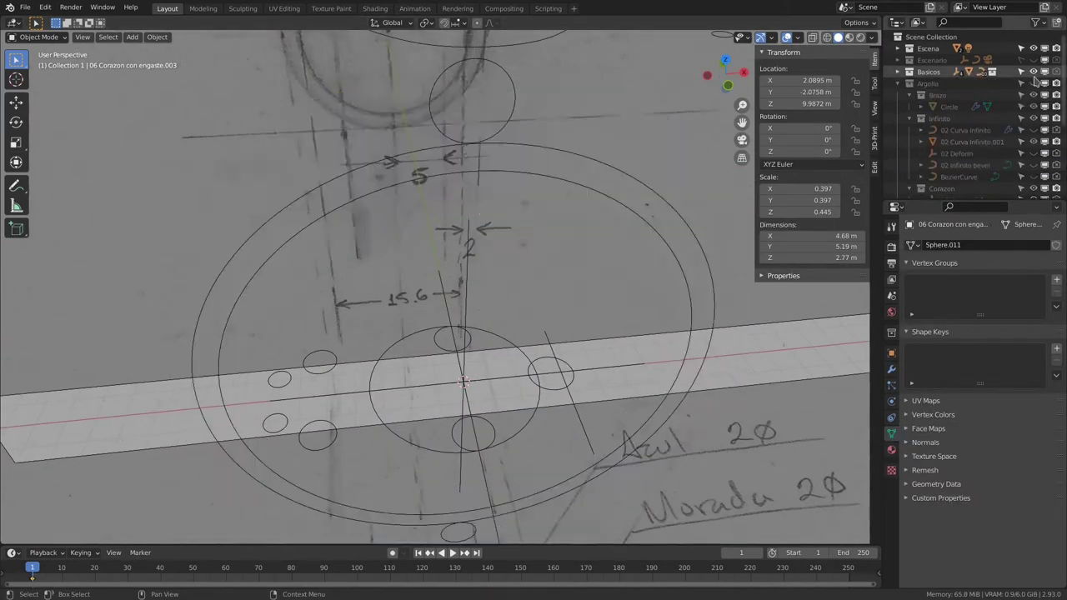
click(1032, 72)
scroll(down, 3)
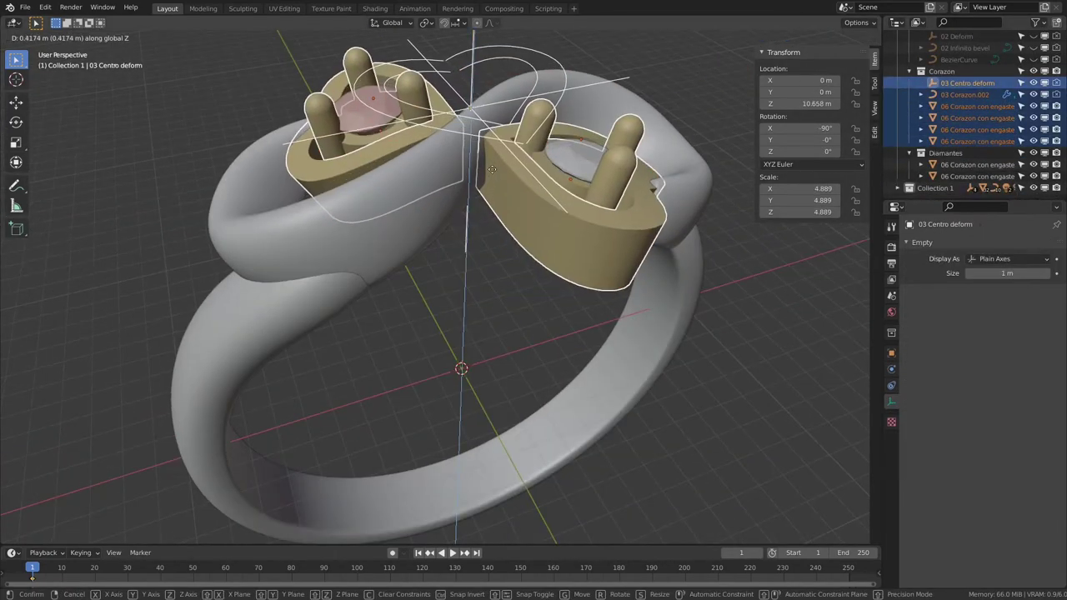
Raise the heart settings, deform center and Diamantes gems about 0.42 m along Z.
click(959, 164)
click(958, 176)
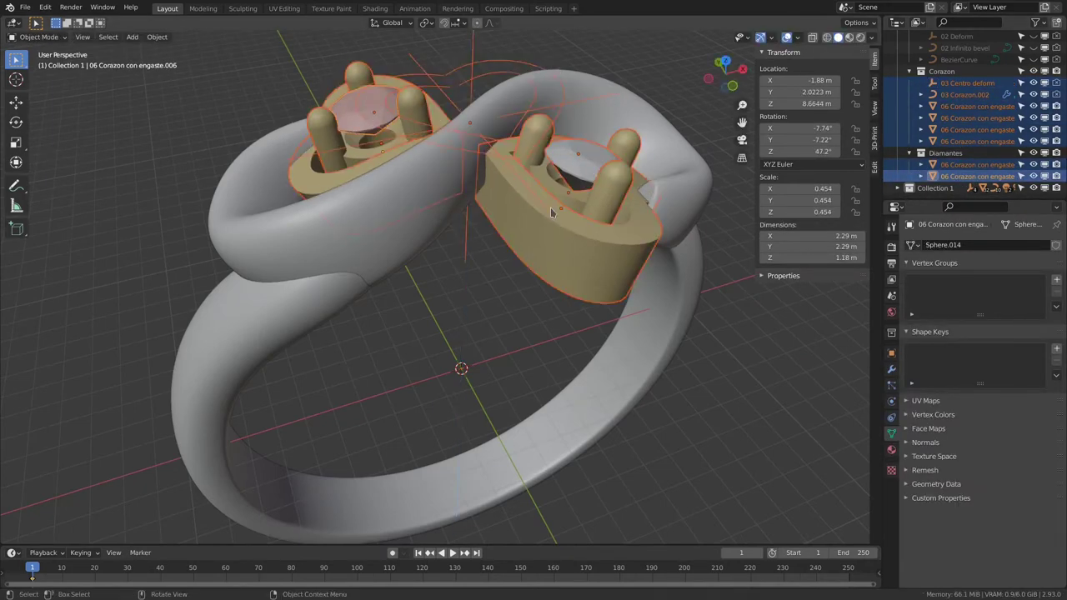
key(KP_Decimal)
key(KP_1)
key(g)
key(z)
click(621, 209)
drag(621, 209, 542, 375)
Slightly rotate the end of 02 Curva Infinito.001 and save the file.
click(546, 414)
key(Tab)
key(KP_7)
scroll(down, 3)
click(592, 421)
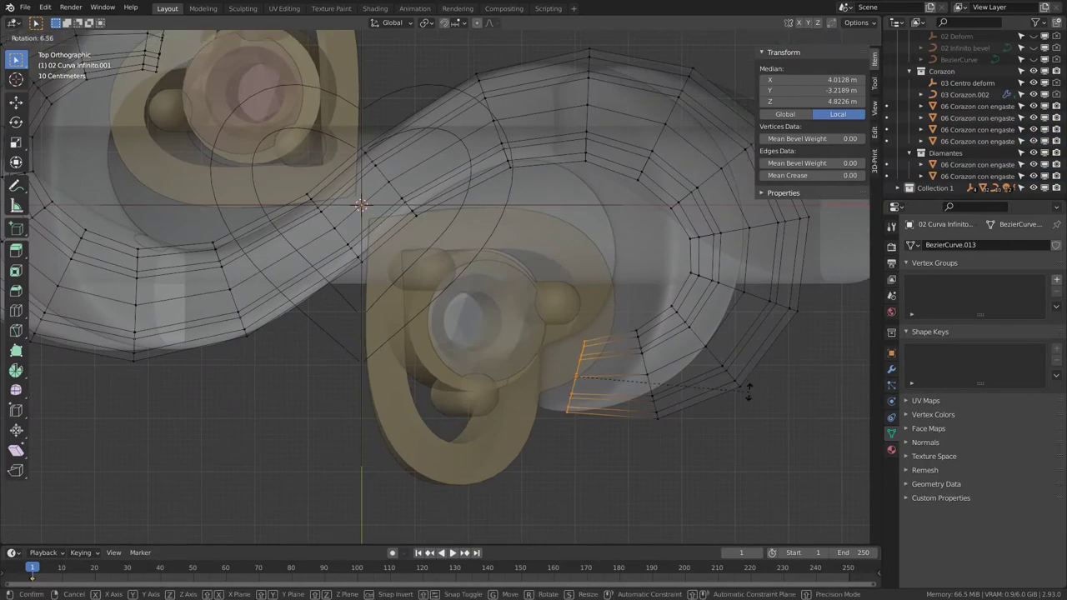
click(747, 392)
key(Tab)
drag(748, 392, 371, 250)
key(ctrl+s)
Put the gold setting 06 Corazon con engaste.003 into Edit Mode.
click(491, 284)
key(Tab)
scroll(up, 3)
Isolate the heart setting in local view and dissolve the first stray rim edges.
key(ctrl+s)
key(KP_Divide)
key(3)
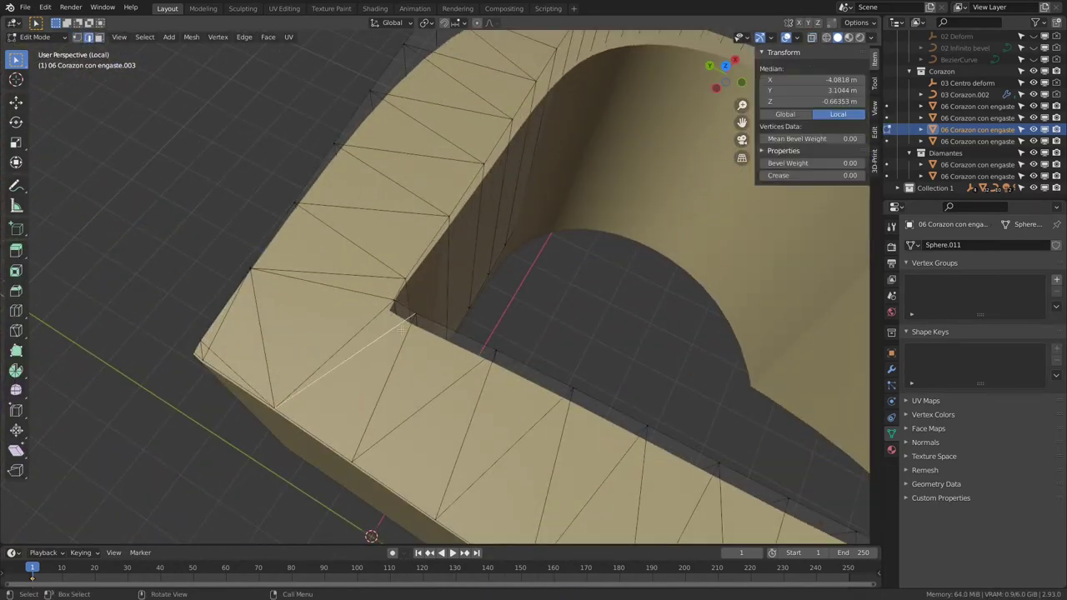
scroll(down, 3)
click(398, 326)
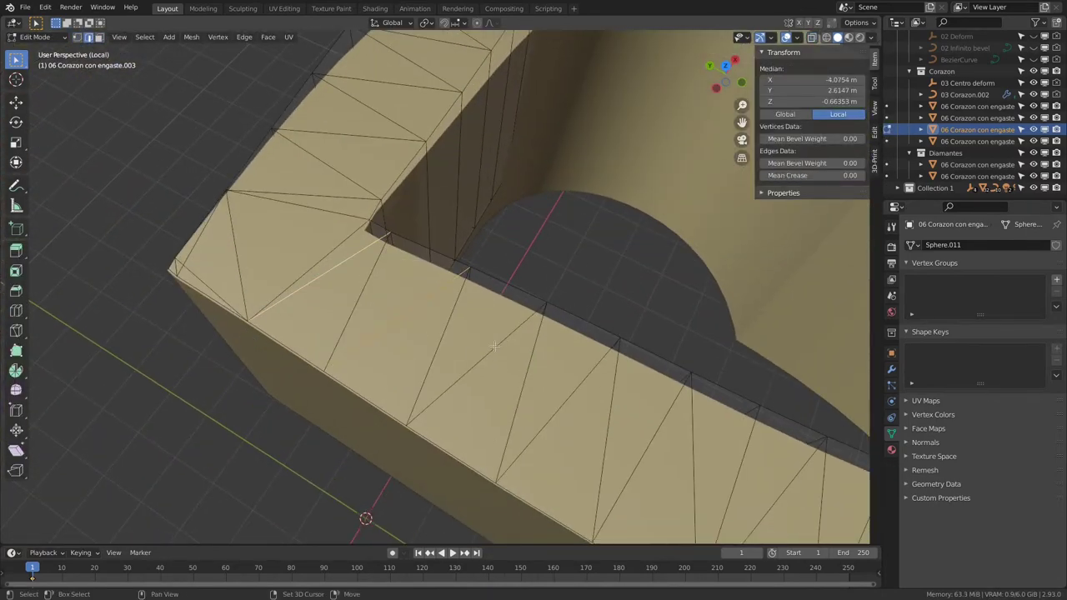
click(651, 427)
drag(651, 427, 385, 292)
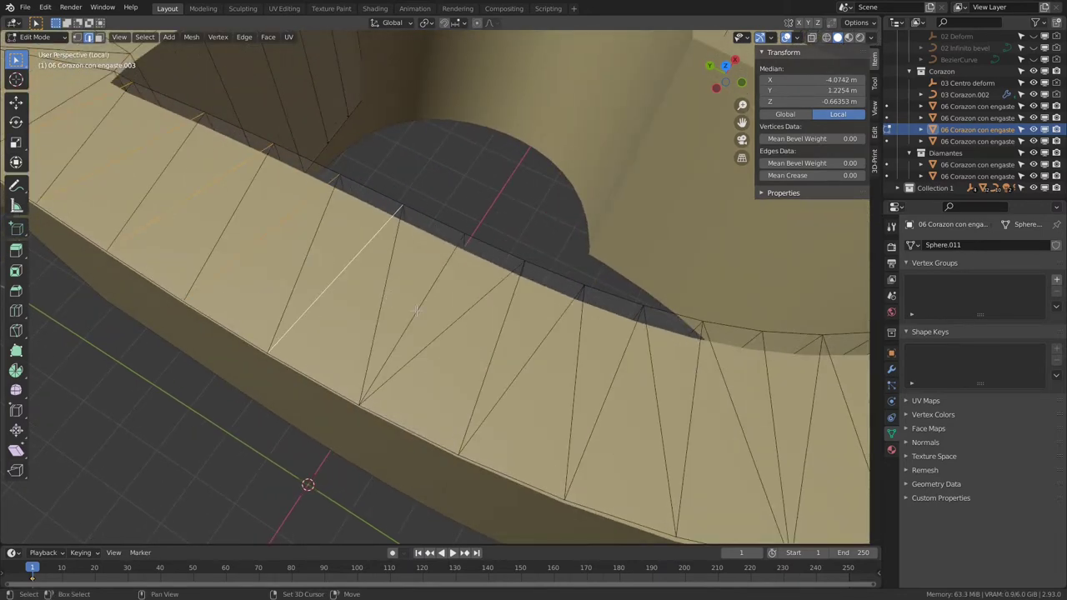
drag(247, 217, 314, 231)
key(x)
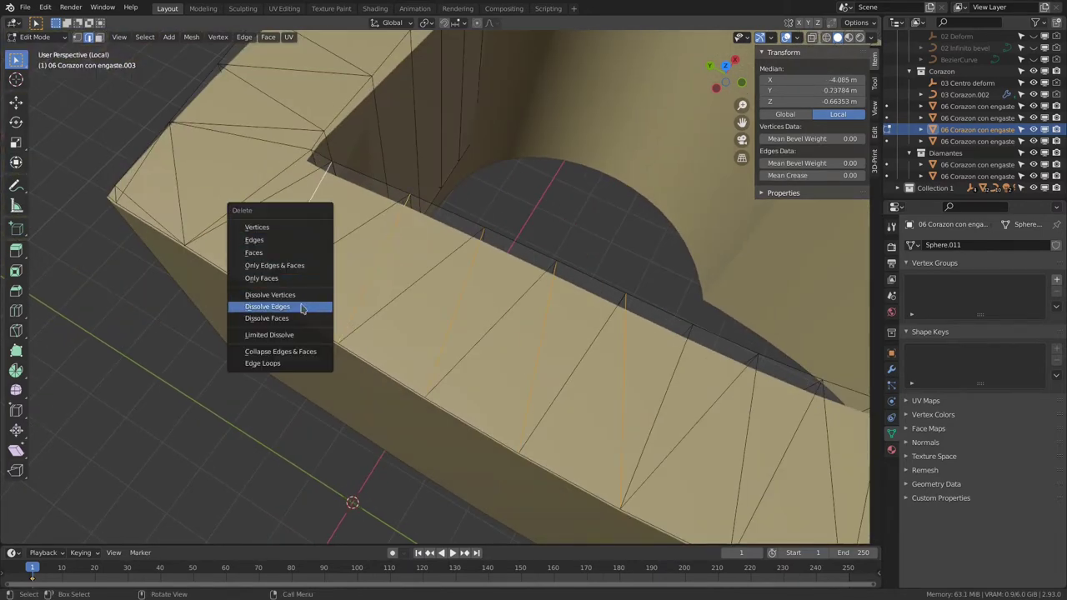
click(301, 308)
Dissolve another diagonal edge on the setting's rim.
scroll(down, 3)
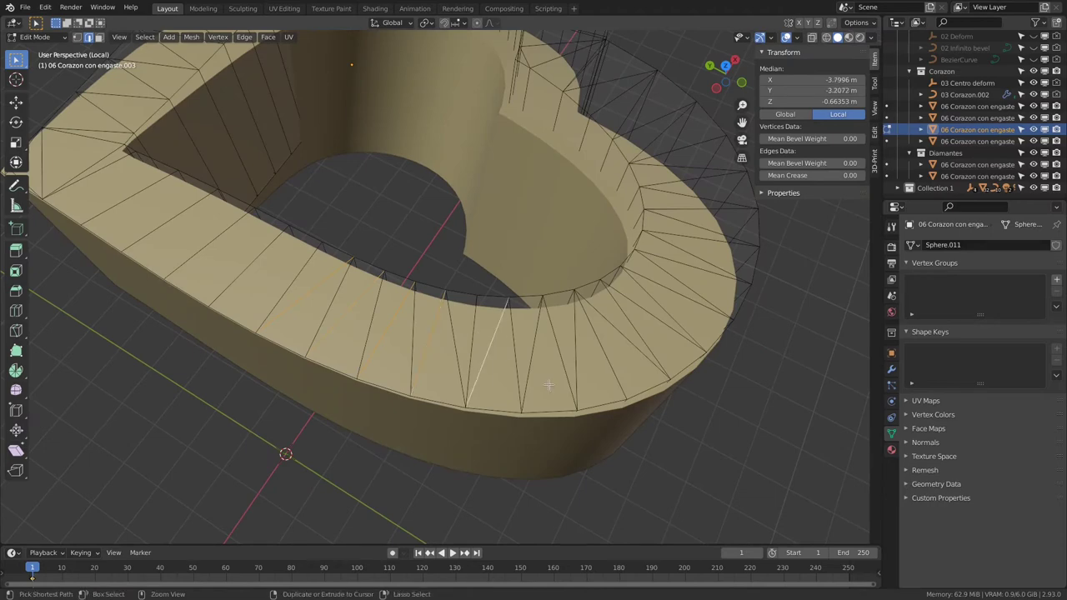
key(x)
click(536, 381)
click(489, 370)
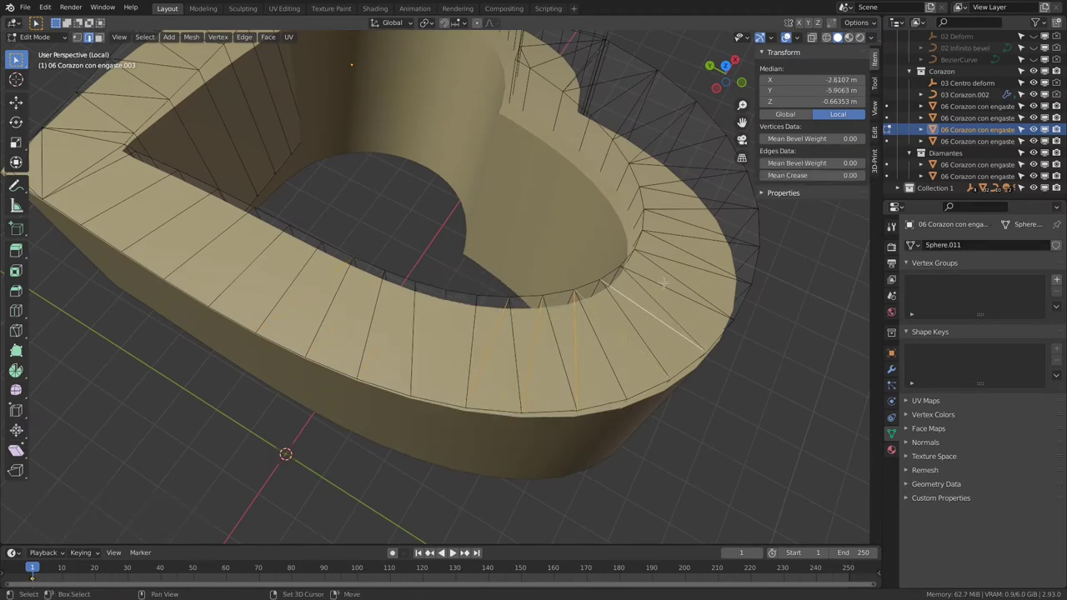
click(665, 283)
drag(664, 284, 472, 333)
drag(435, 256, 309, 302)
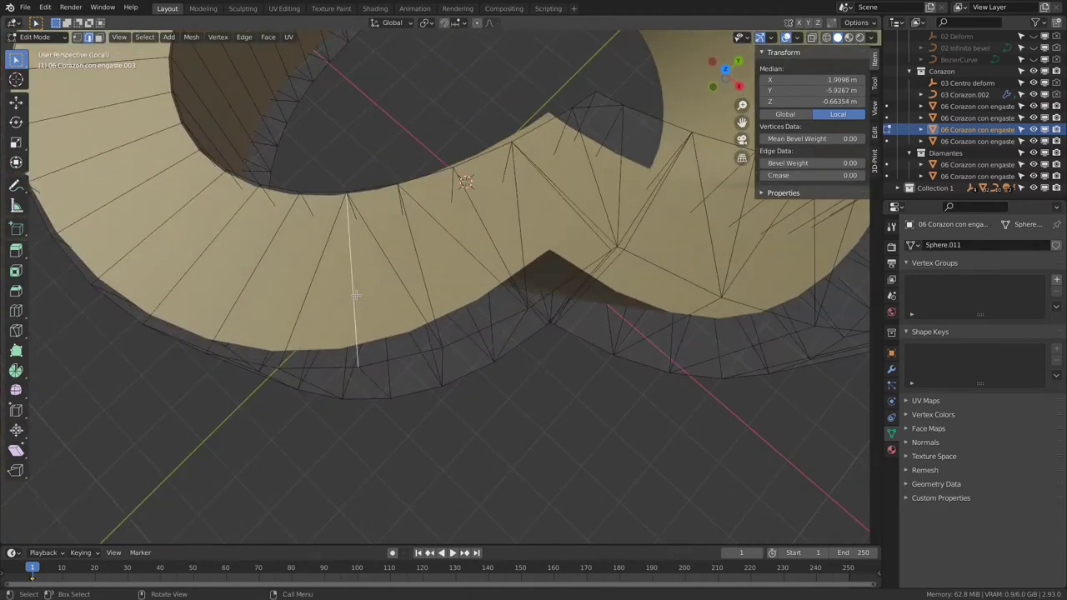
scroll(down, 3)
scroll(up, 3)
Dissolve the next two diagonal edges on the heart's rim.
click(433, 289)
key(x)
click(433, 290)
click(452, 239)
key(x)
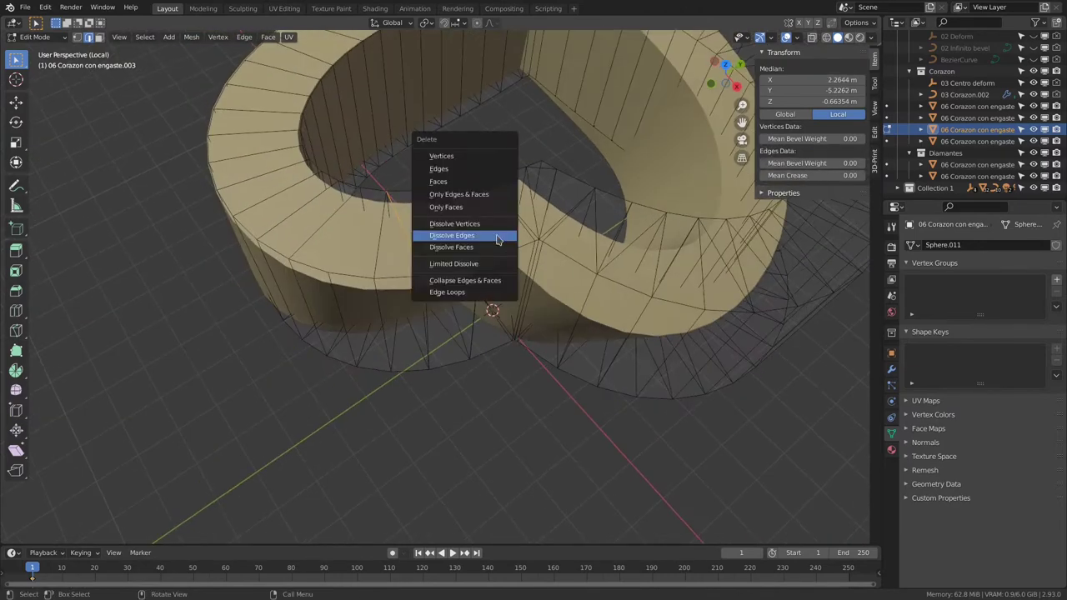
click(453, 239)
Select several rim edges and rotate one diagonal edge near the curve.
scroll(up, 3)
drag(400, 315, 487, 346)
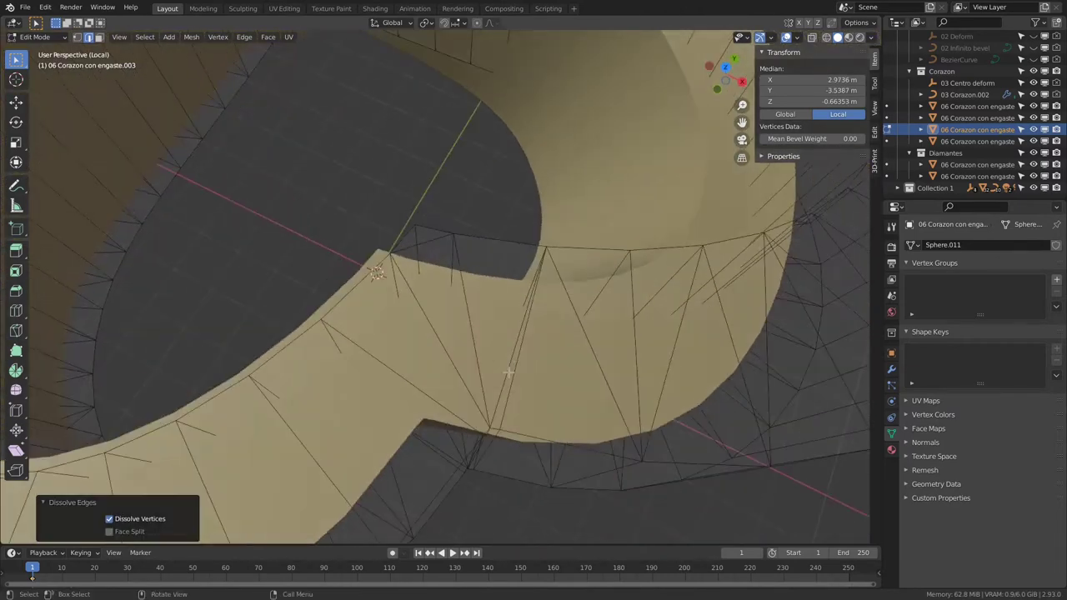
key(c)
click(488, 346)
right_click(477, 338)
click(473, 317)
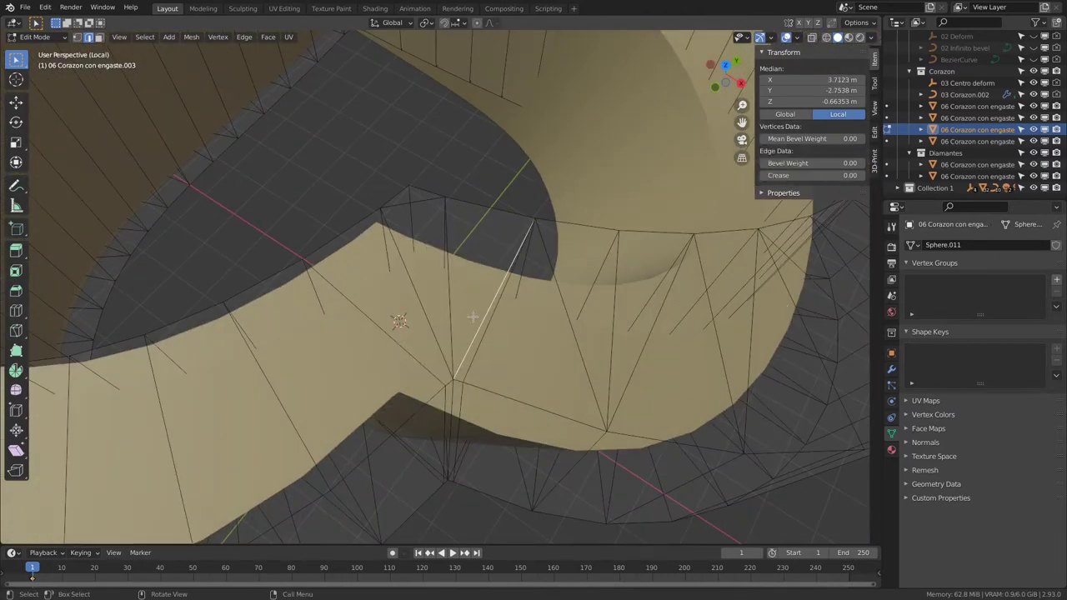
drag(488, 344, 534, 261)
click(436, 393)
click(534, 260)
drag(579, 277, 572, 267)
right_click(543, 286)
click(542, 286)
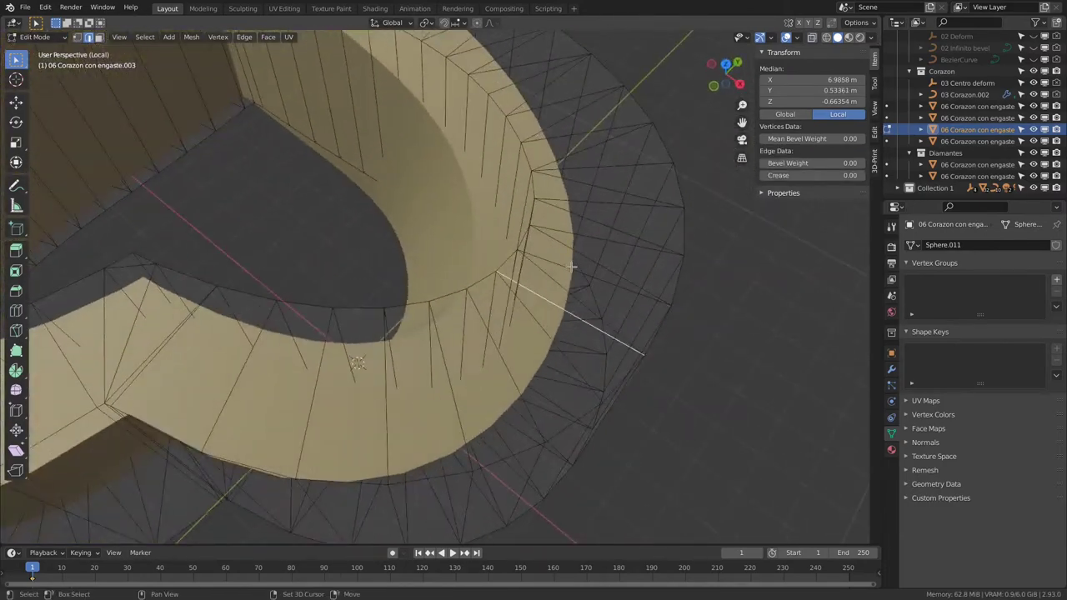
Dissolve the selected rim edges and save the file.
drag(610, 170, 603, 308)
key(x)
click(454, 326)
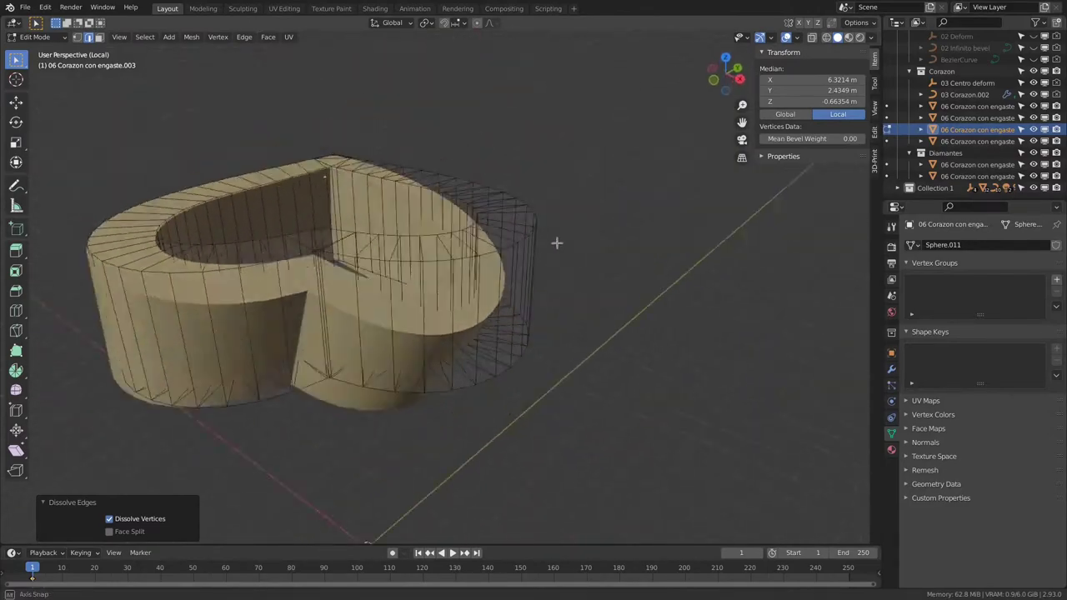
drag(357, 230, 556, 244)
key(ctrl+s)
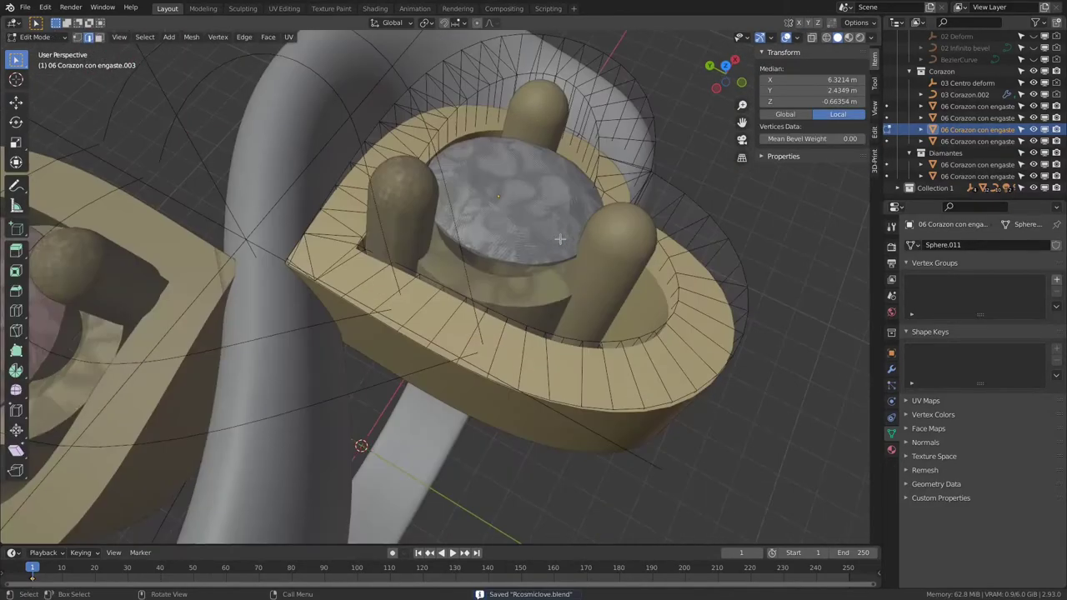
Dissolve a stray edge on the heart's inner curve.
key(KP_1)
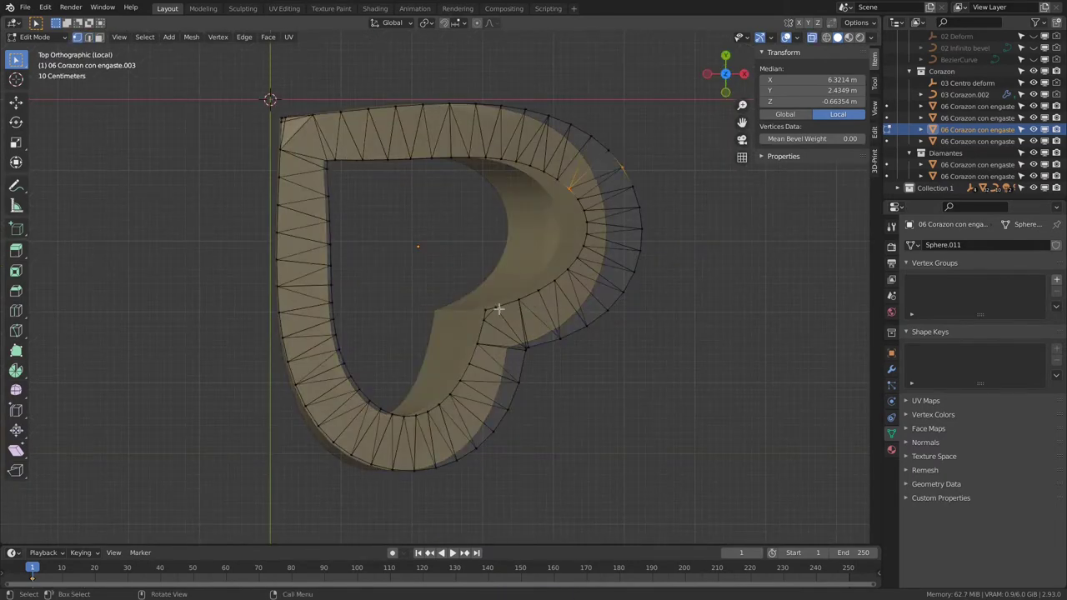
scroll(up, 3)
scroll(down, 3)
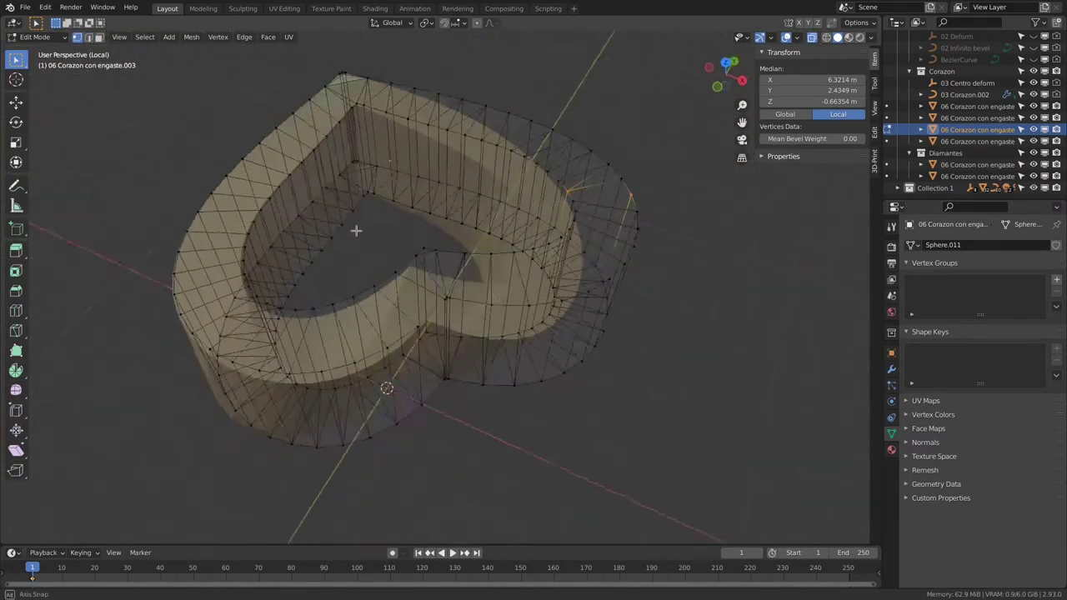
scroll(up, 3)
drag(356, 230, 226, 124)
click(381, 259)
key(x)
click(383, 277)
Dissolve the remaining diagonal edges on the setting's inner wall.
click(401, 265)
click(483, 234)
key(x)
click(550, 252)
key(x)
click(433, 241)
Select the heart's top rim edges, test a downward extrusion, then undo it.
drag(226, 124, 612, 226)
drag(612, 226, 656, 251)
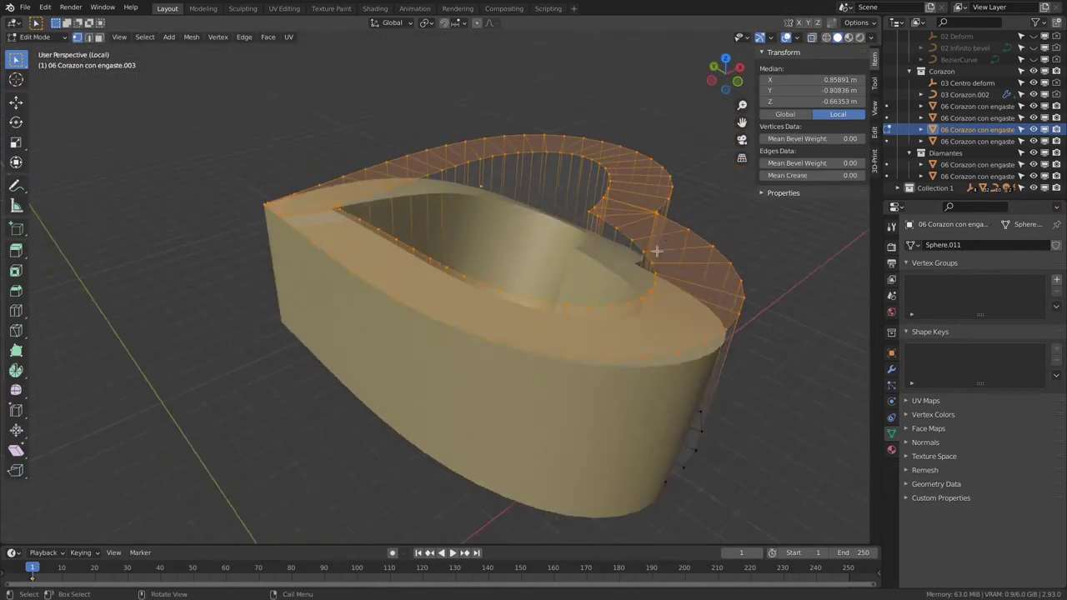
key(KP_1)
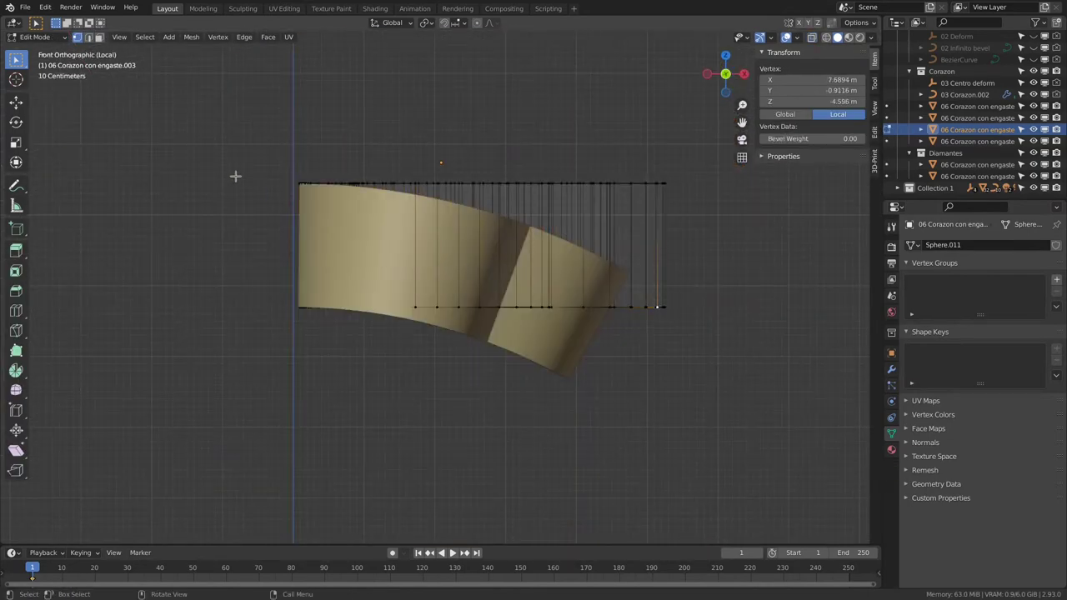
click(216, 144)
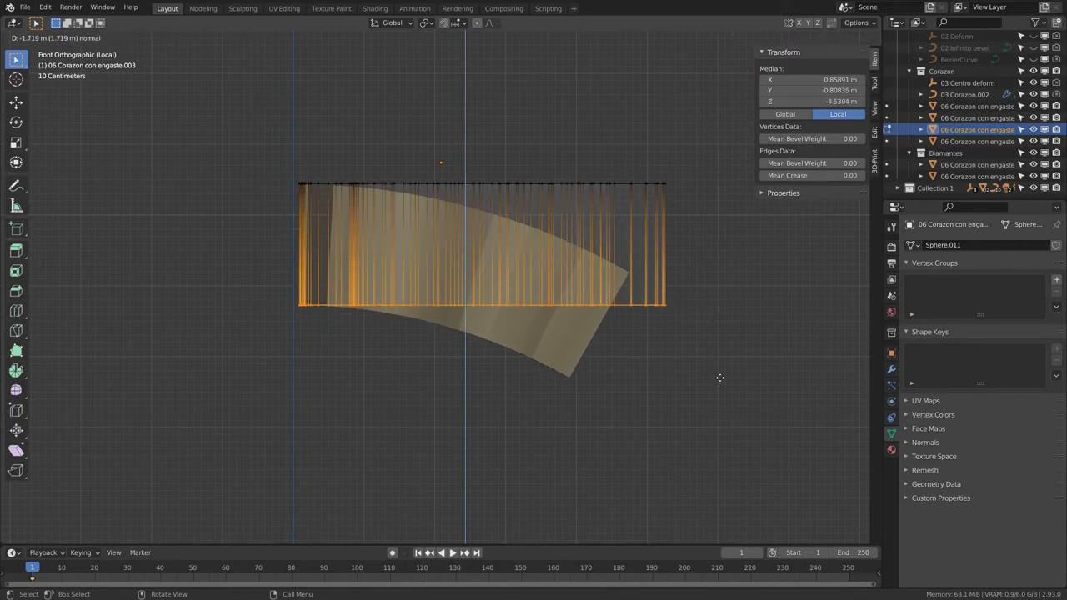
click(721, 377)
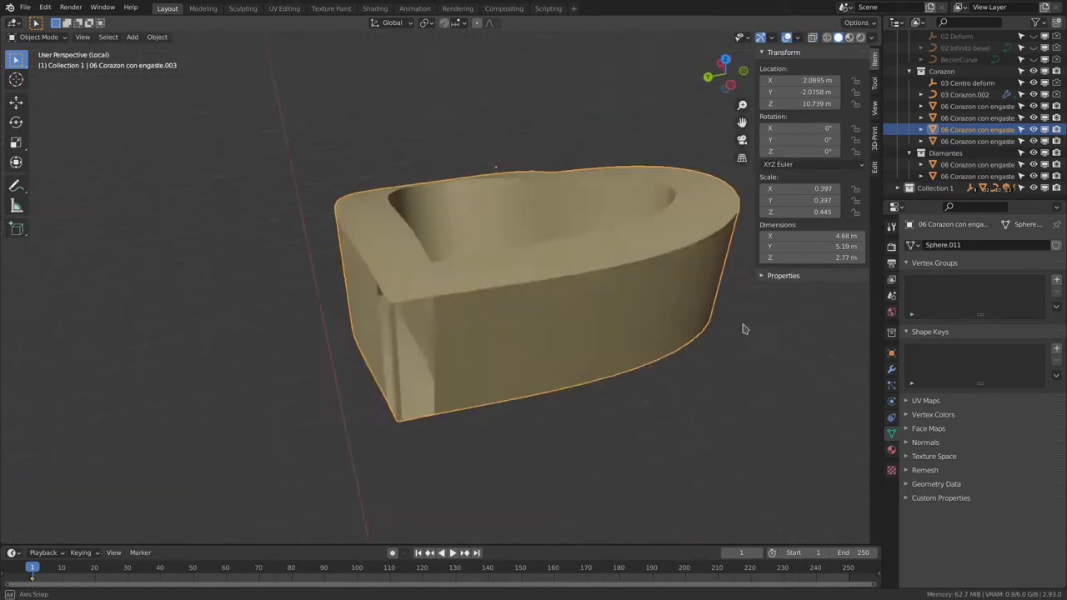
drag(588, 291, 469, 279)
key(ctrl+z)
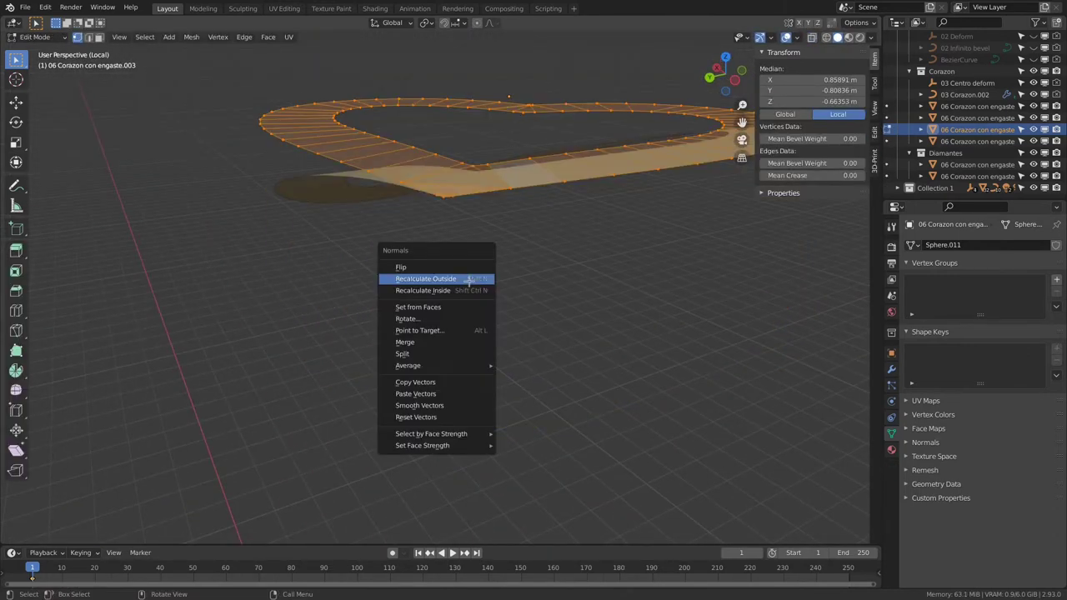
Retry extruding the rim into walls, undo each attempt, and deselect everything.
click(470, 278)
key(e)
drag(584, 351, 636, 311)
key(ctrl+z)
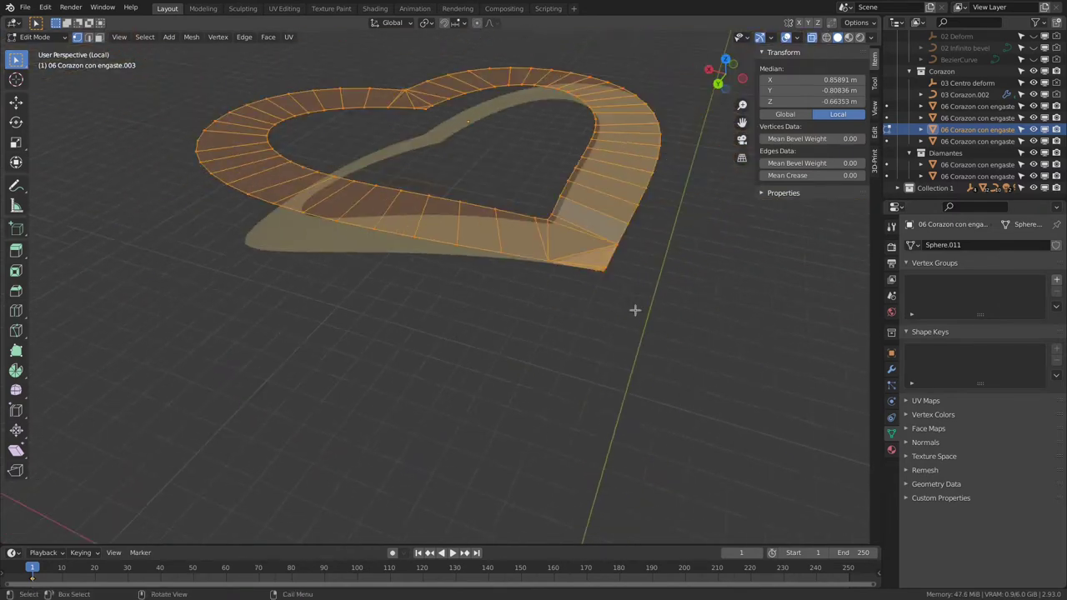
key(ctrl+z)
scroll(up, 3)
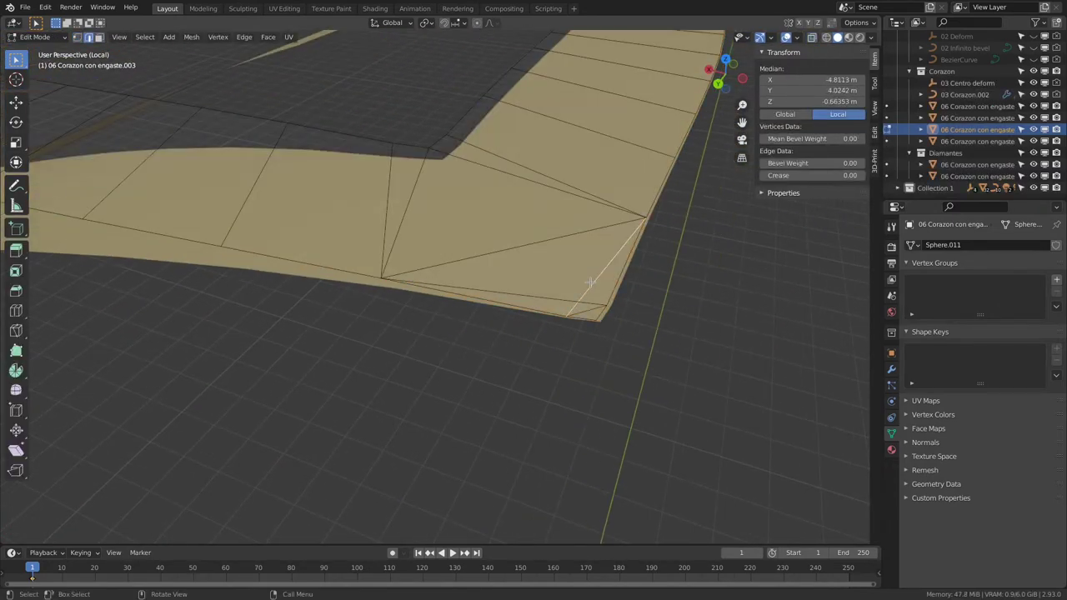
key(e)
key(ctrl+z)
scroll(up, 3)
key(alt+a)
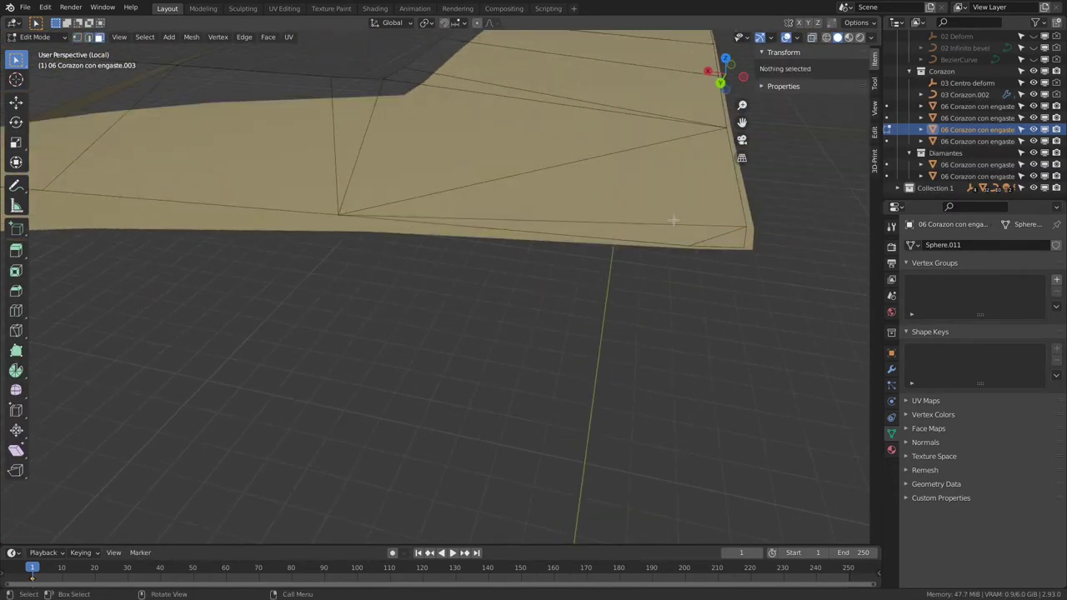
Delete a stray element at the heart's lower corner and select a nearby face.
click(674, 220)
drag(674, 220, 311, 293)
drag(302, 342, 427, 309)
click(428, 310)
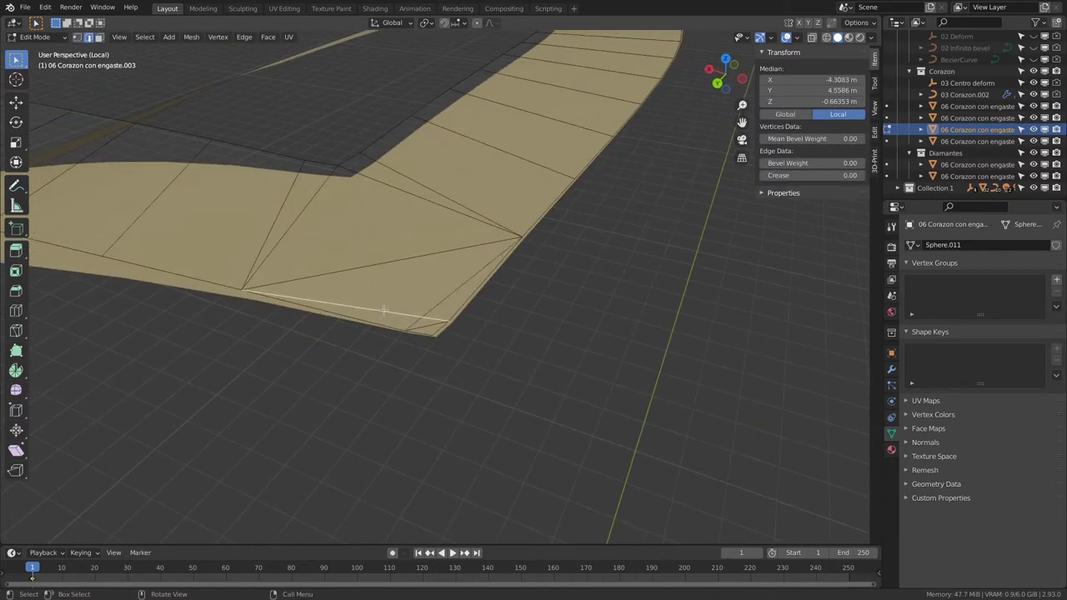
key(x)
click(429, 303)
click(428, 309)
scroll(down, 3)
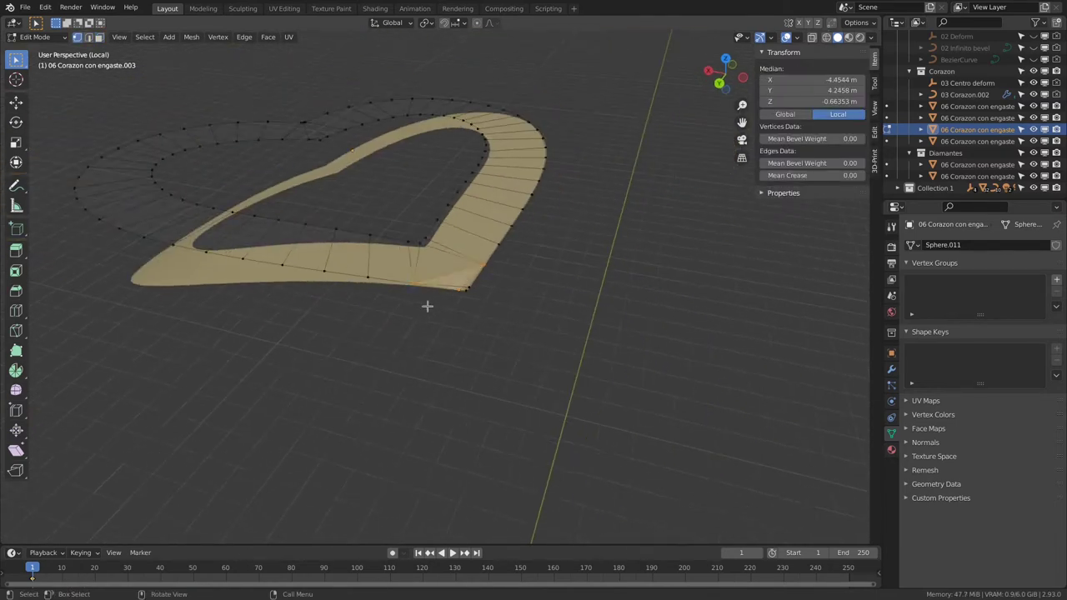
Show the heart's modifier settings in the Properties panel.
click(891, 371)
scroll(up, 3)
scroll(up, 3)
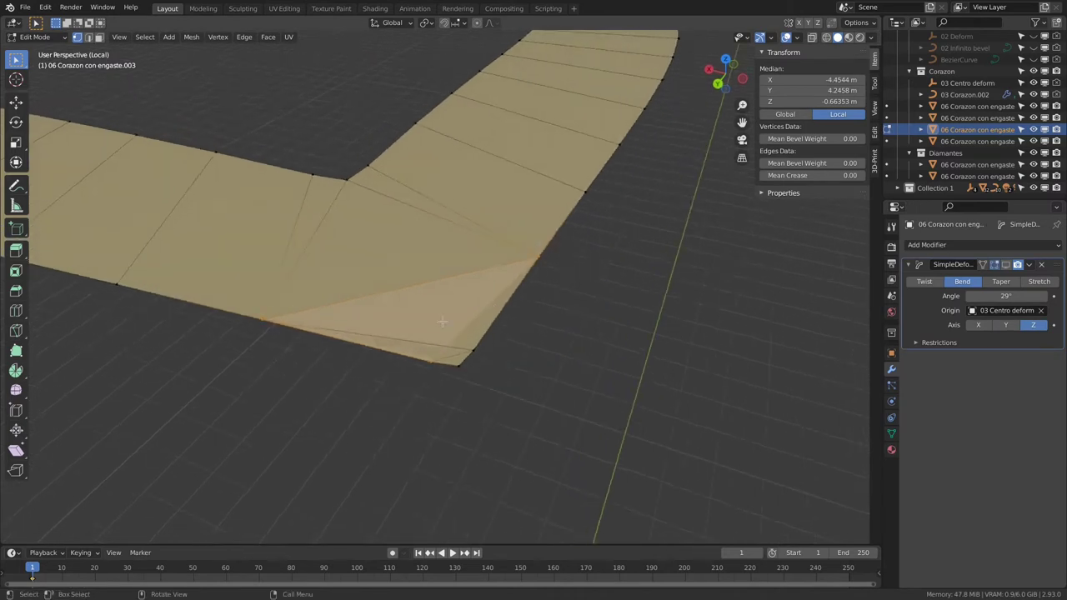
scroll(up, 3)
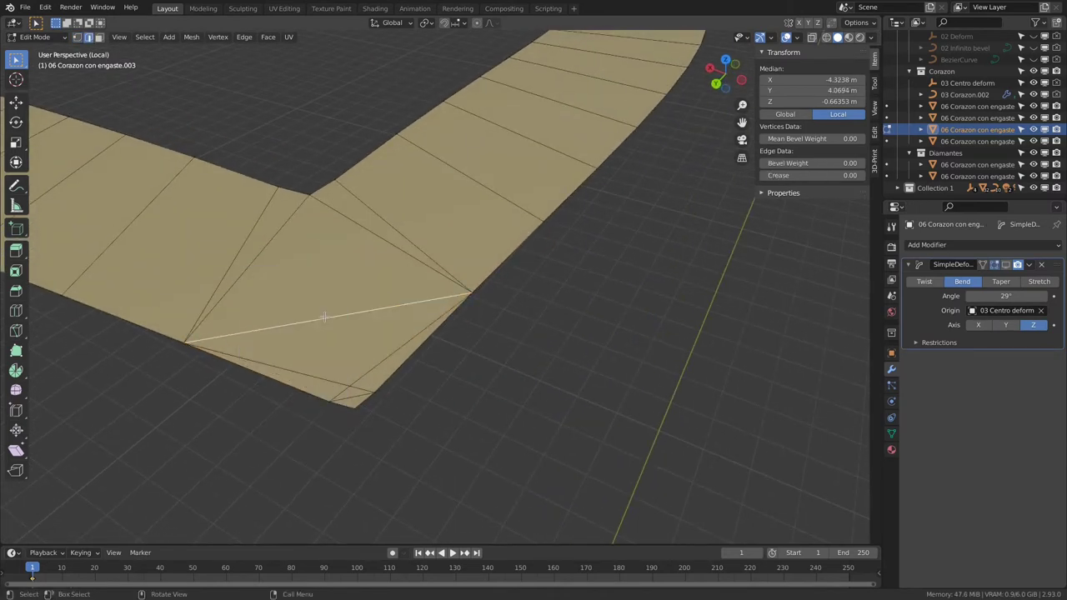
Dissolve the long diagonal edges at the heart's lower corner.
key(x)
click(331, 377)
key(x)
click(346, 371)
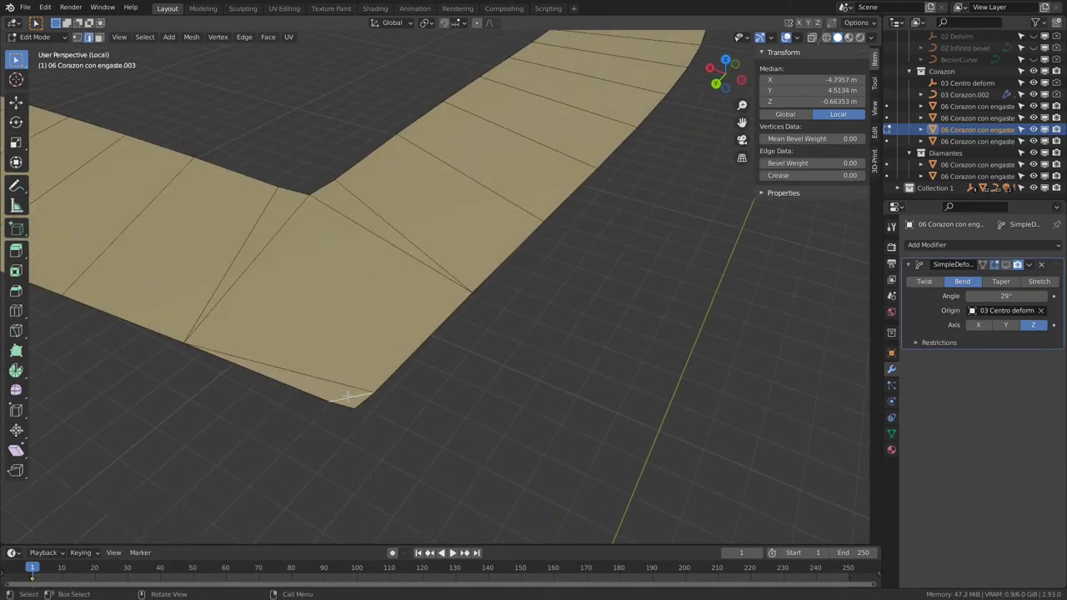
key(g)
drag(342, 381, 317, 389)
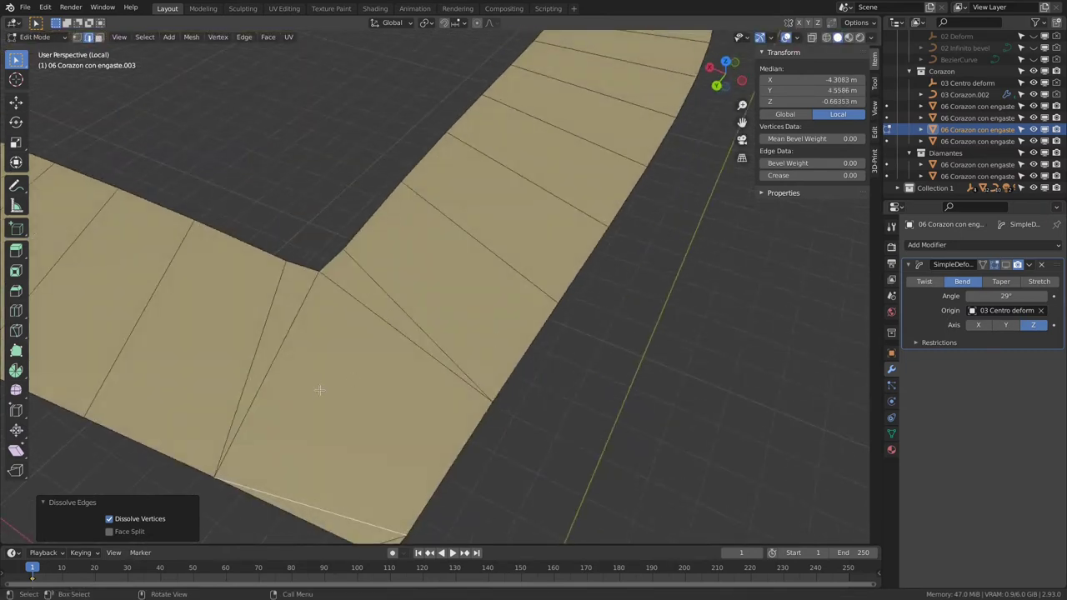
key(x)
click(329, 374)
Delete the large corner face and the thin sliver face at the tip.
click(417, 340)
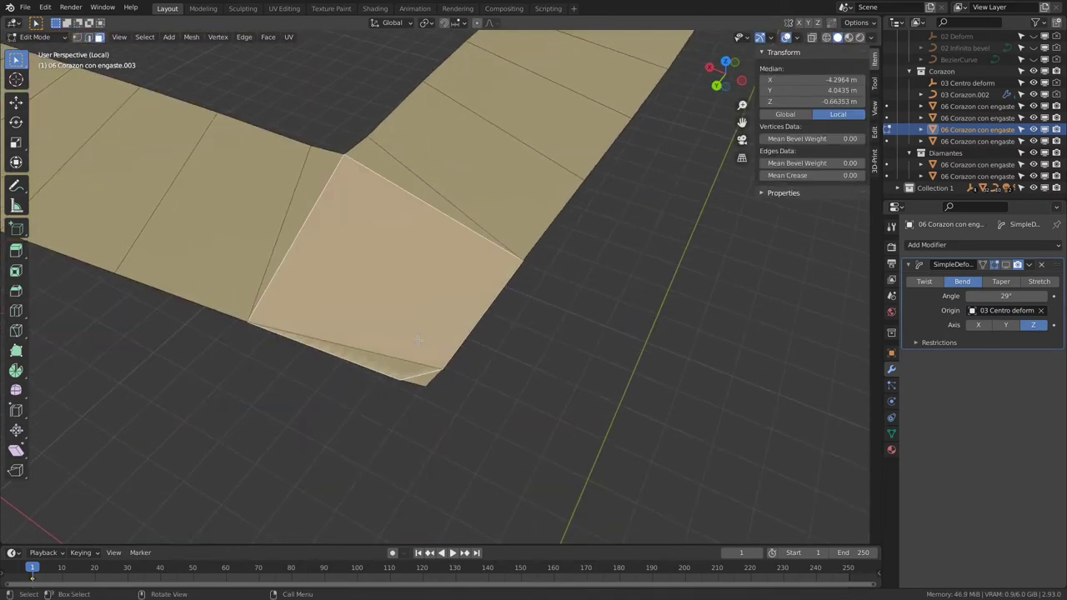
key(x)
click(384, 297)
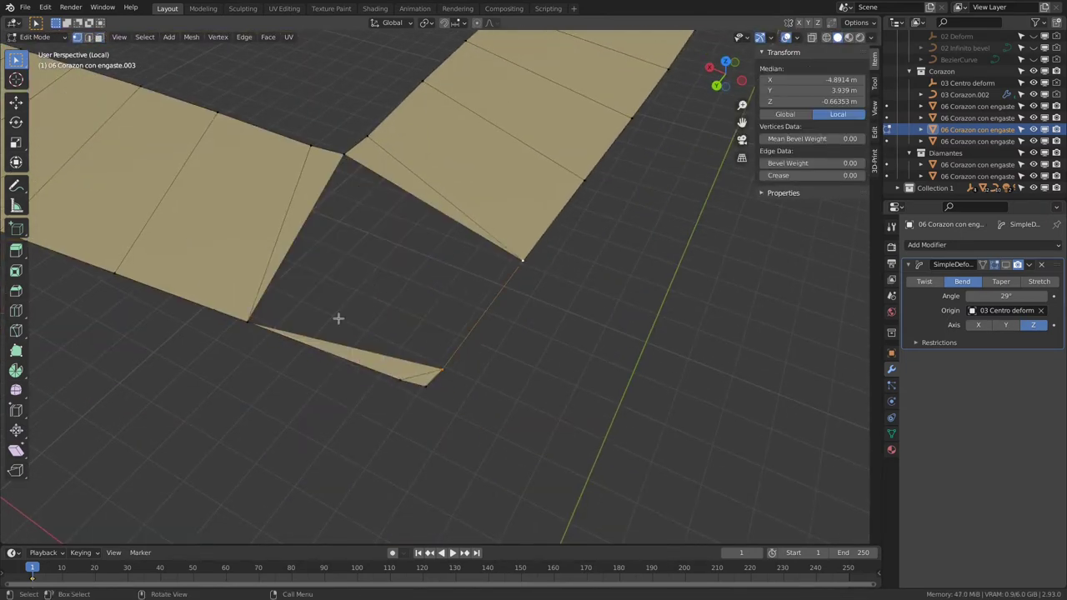
click(359, 347)
key(x)
click(370, 349)
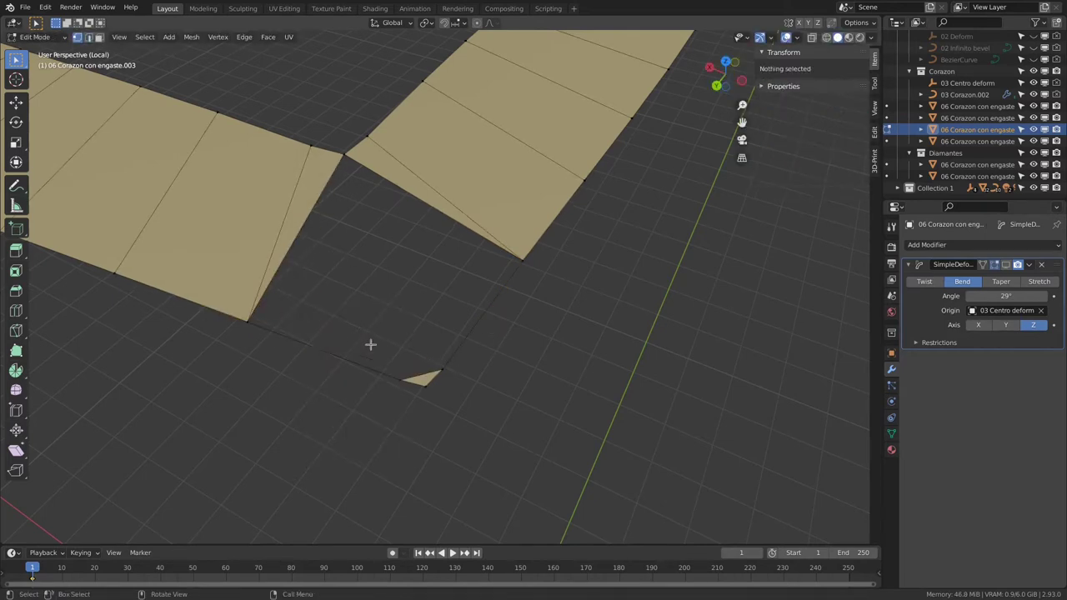
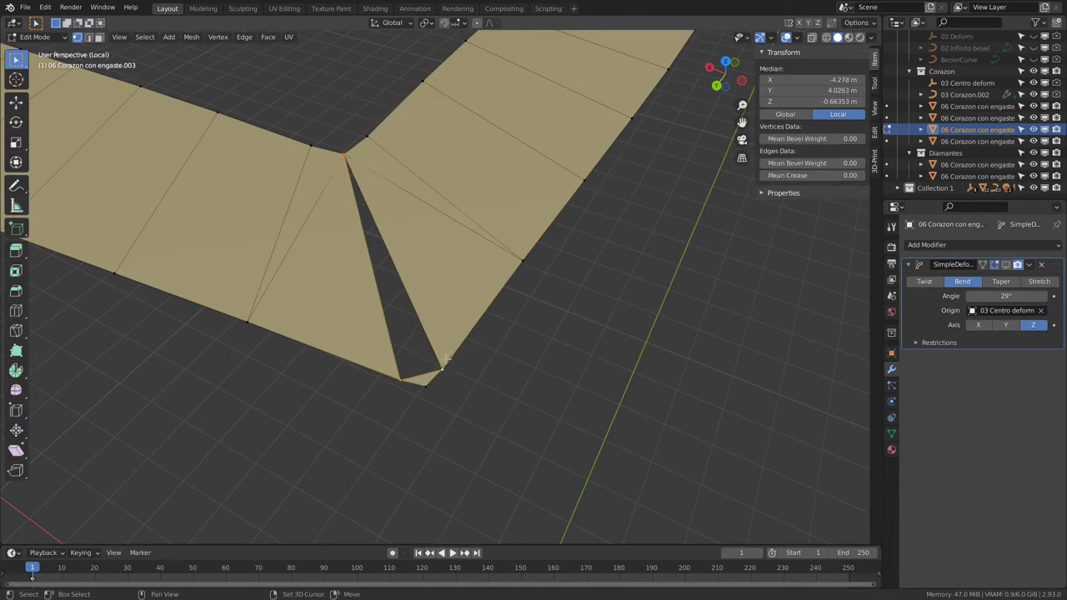
Flatten the heart outline in local view by scaling it to 0 along Z.
scroll(down, 3)
scroll(up, 3)
scroll(down, 3)
key(KP_1)
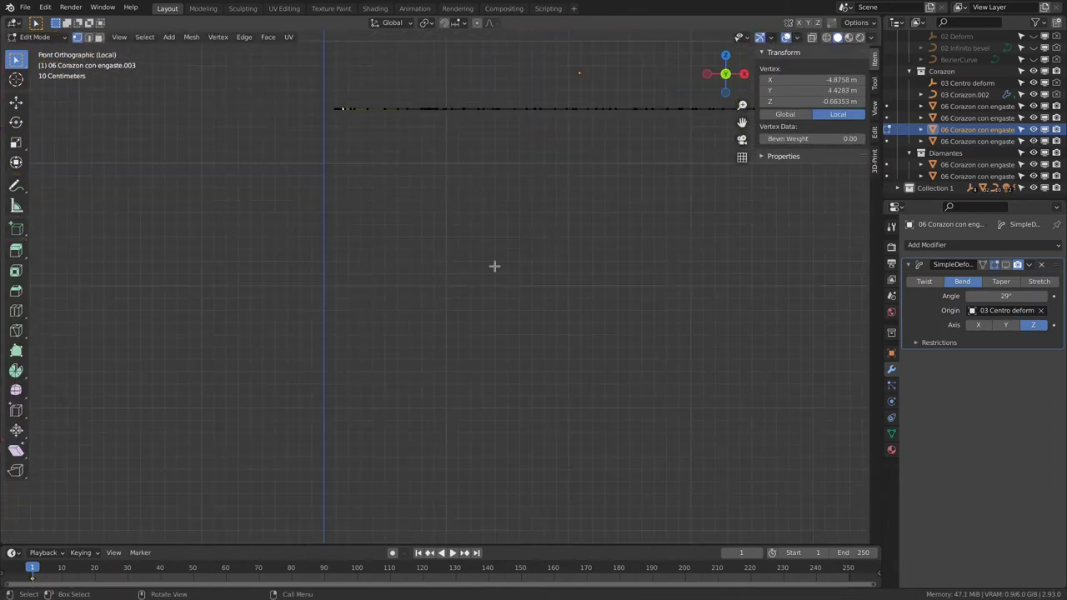
drag(687, 233, 457, 228)
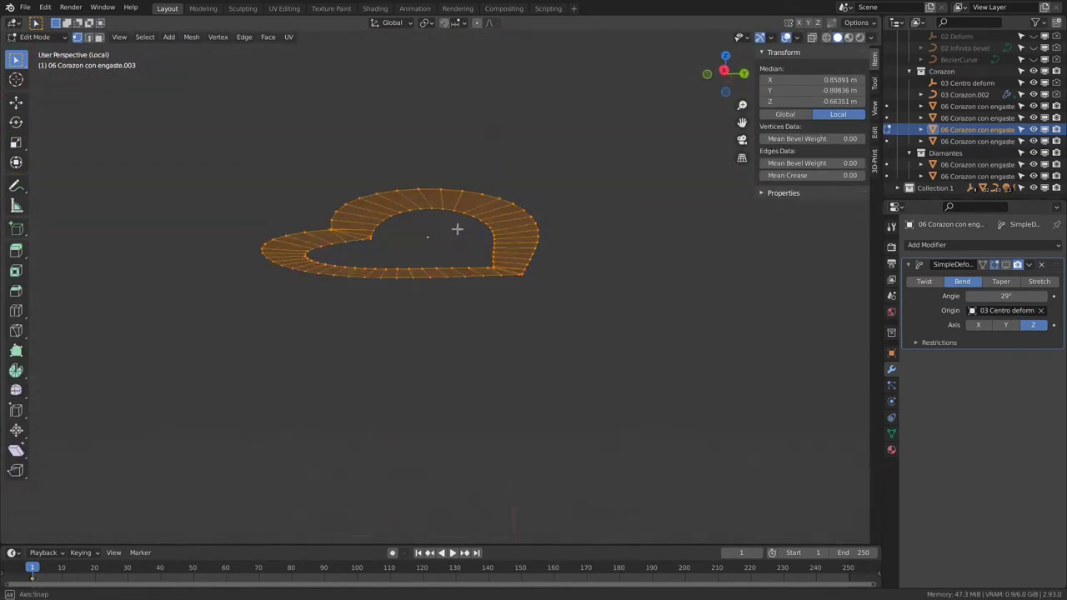
key(s)
key(z)
key(0)
key(Return)
Extrude the heart faces upward into a bezel wall and save the file.
key(e)
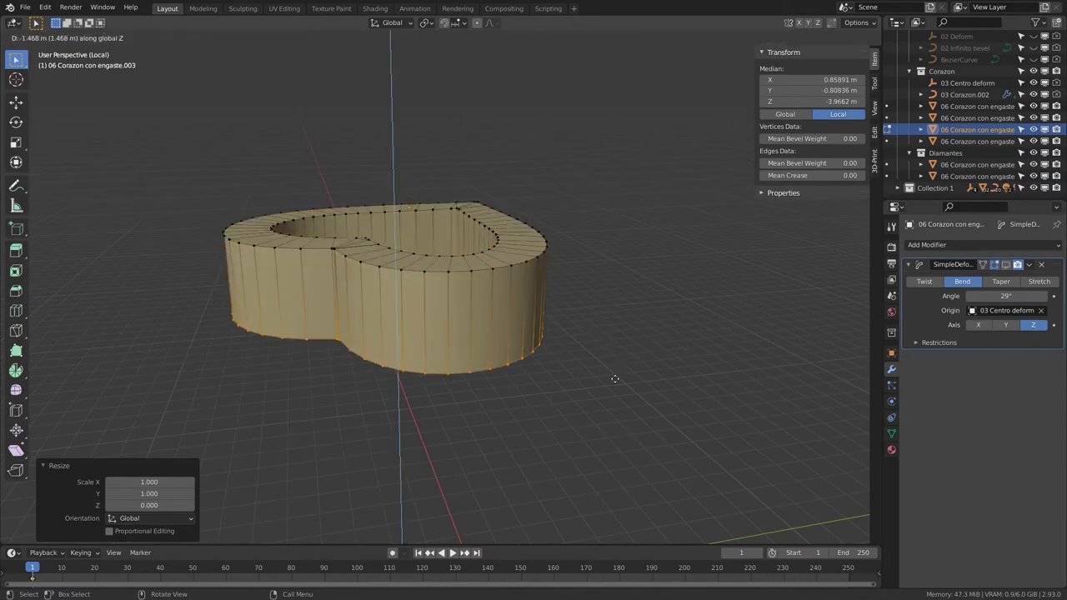
key(Return)
key(Tab)
key(ctrl+s)
Leave local view and smooth the heart bezel with level 2 subdivision.
key(KP_Divide)
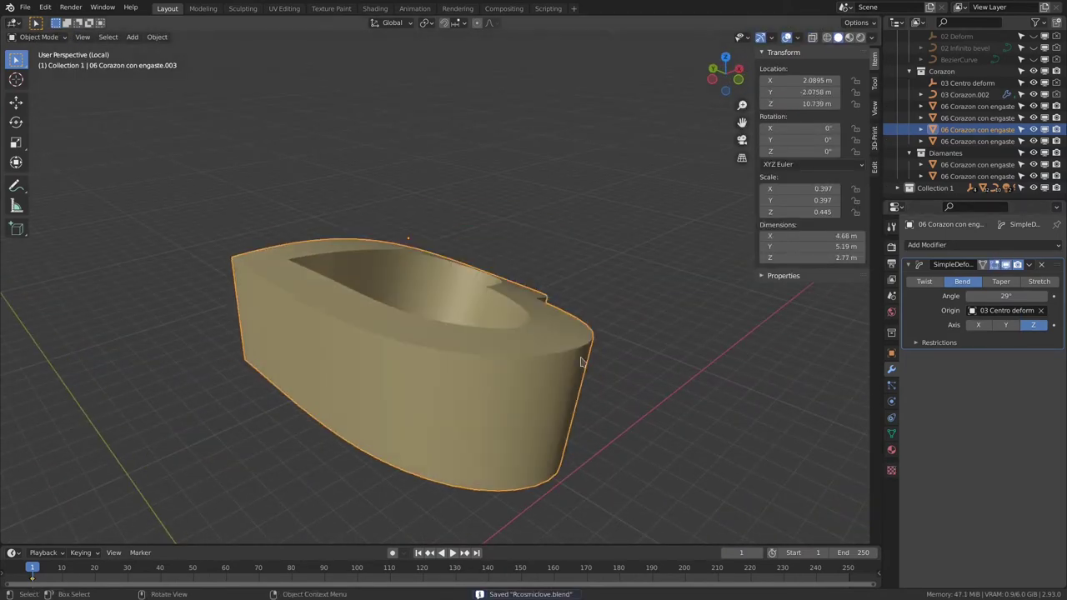
drag(515, 346, 565, 348)
key(Tab)
Add two edge loops around the heart bezel and bevel the new loop.
key(ctrl+2)
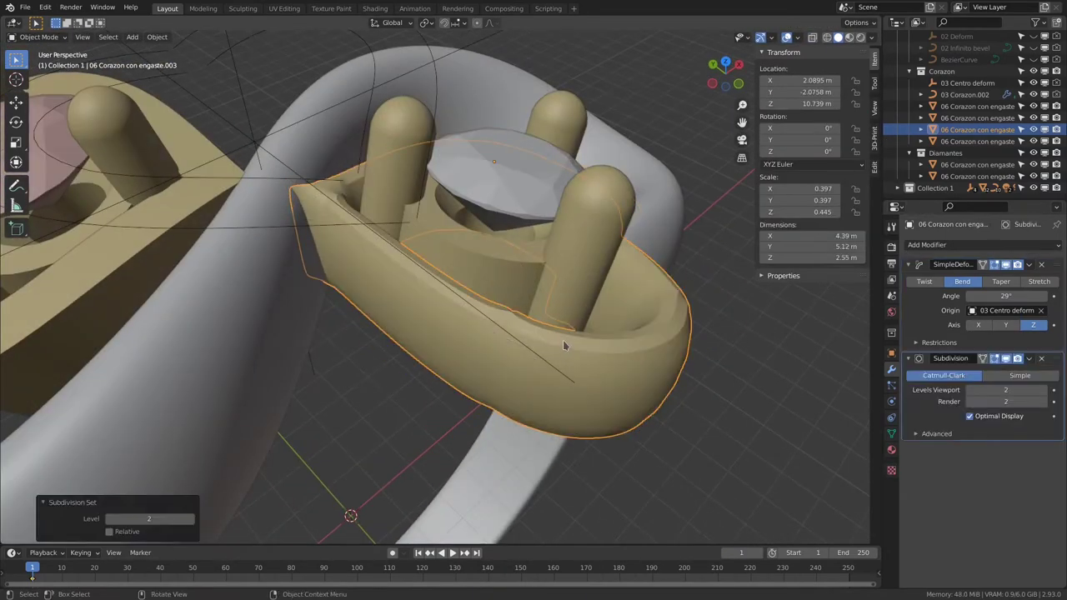
key(ctrl+r)
click(656, 400)
click(688, 404)
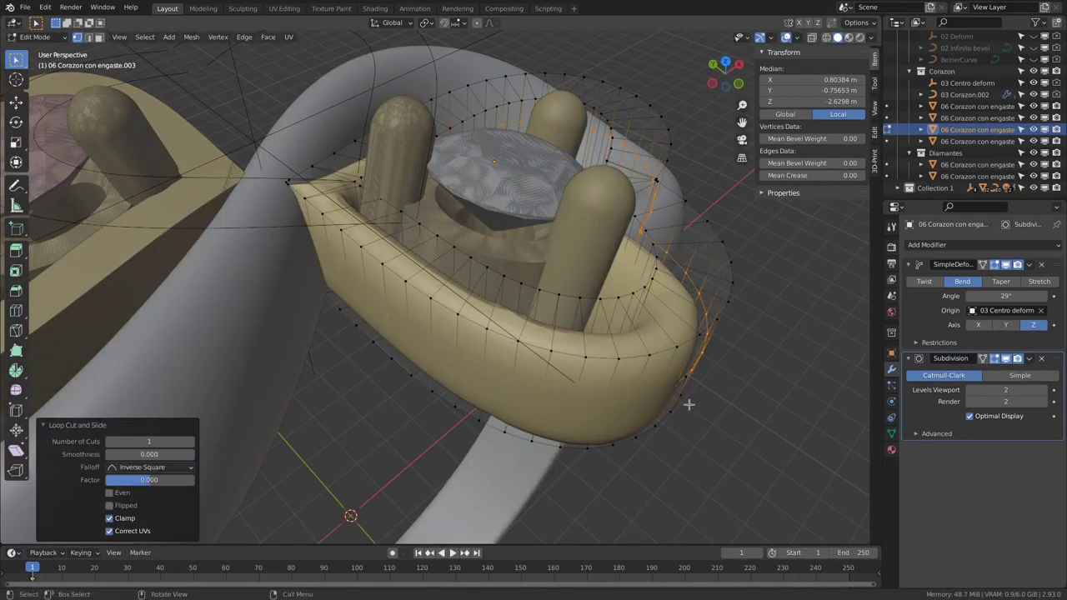
click(728, 402)
key(ctrl+r)
click(679, 379)
key(ctrl+b)
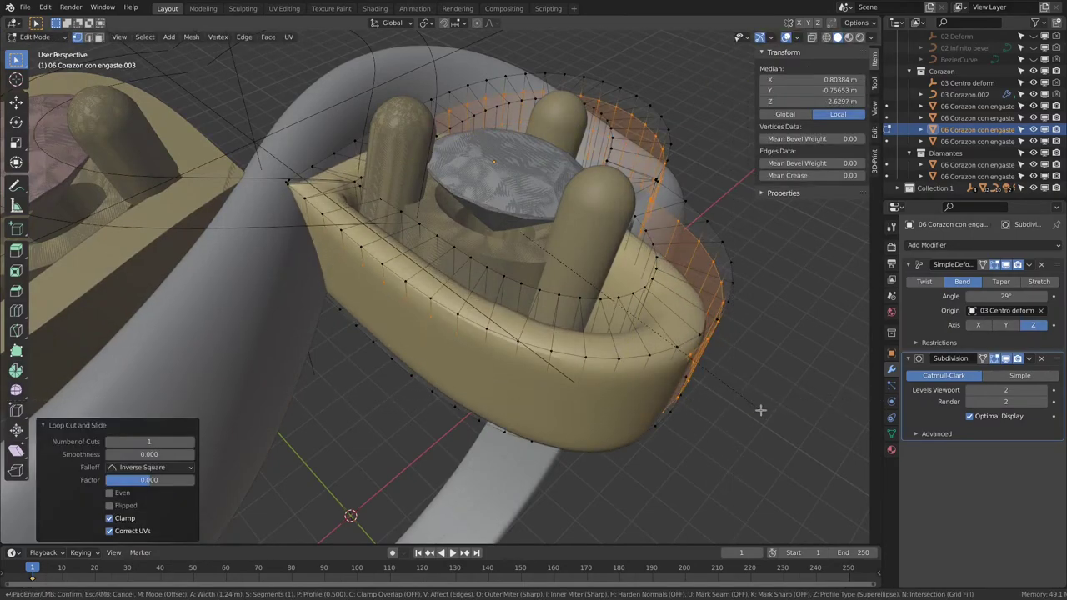
click(765, 406)
Inspect the bevelled bezel in edge select mode, then return to Object Mode.
drag(765, 405, 512, 181)
scroll(up, 3)
scroll(up, 3)
key(2)
scroll(down, 3)
key(Tab)
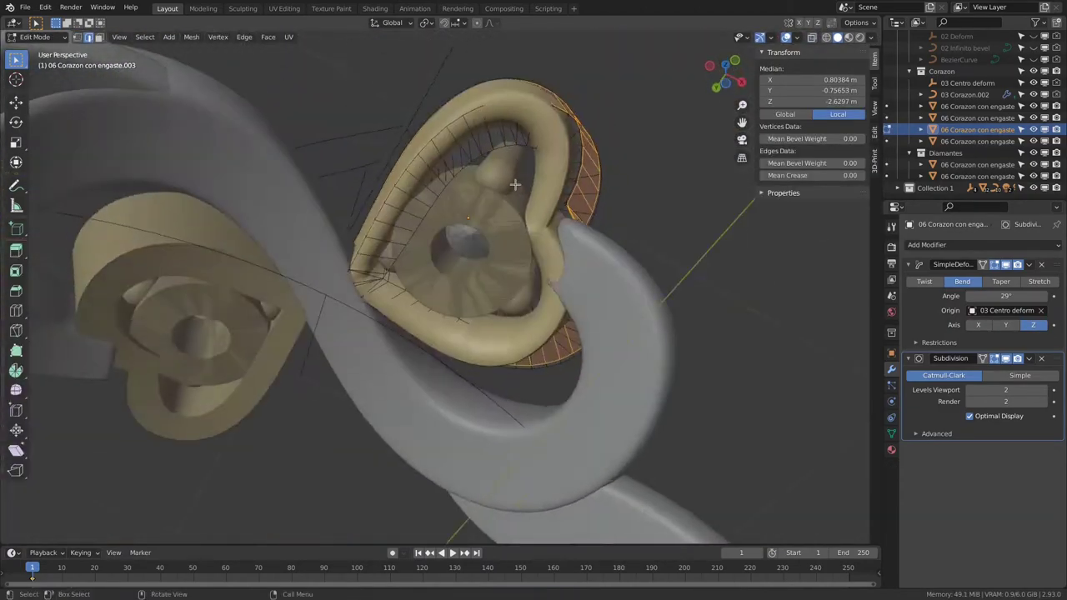
scroll(up, 3)
scroll(down, 3)
Isolate the heart bezel and add another loop cut with a bevel near its inner wall.
key(KP_Divide)
key(Tab)
key(ctrl+r)
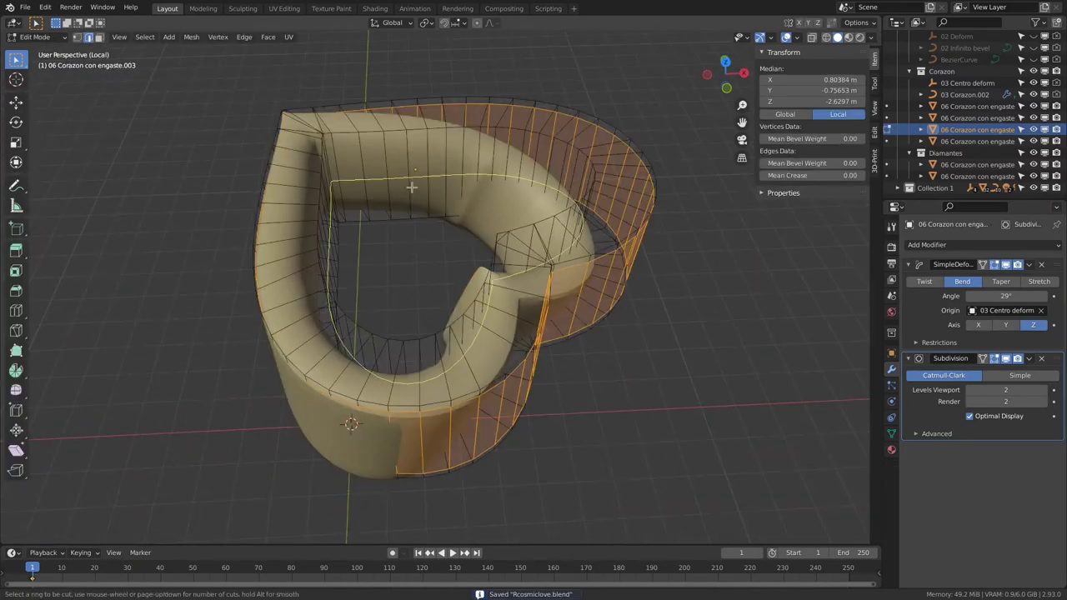
click(507, 208)
key(ctrl+b)
key(Escape)
drag(507, 208, 531, 254)
scroll(up, 3)
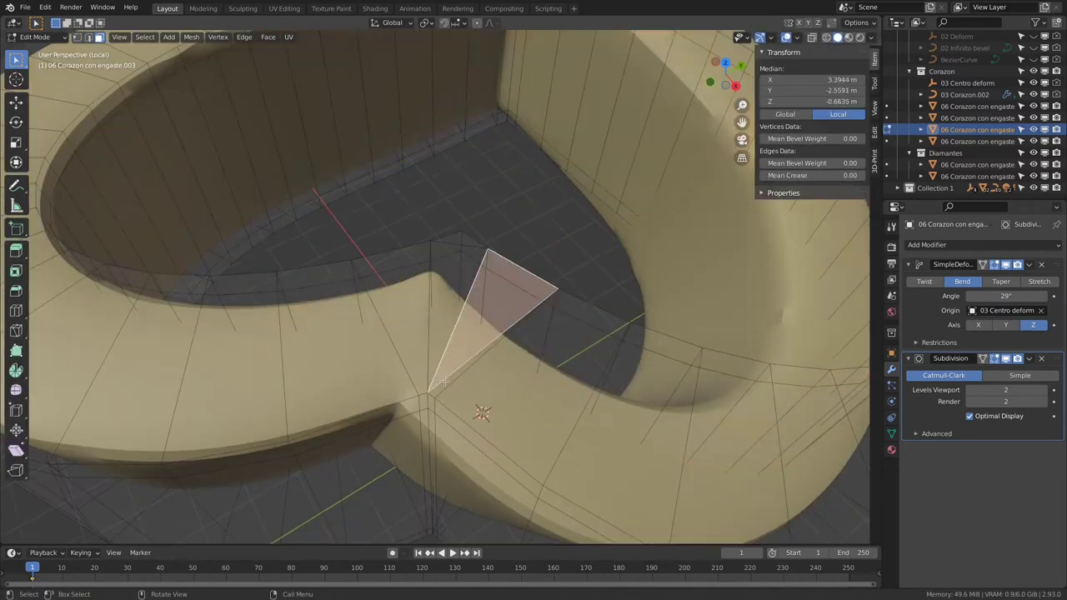
scroll(down, 3)
scroll(down, 3)
Dissolve the extra edges at the heart bezel's top notch.
key(Tab)
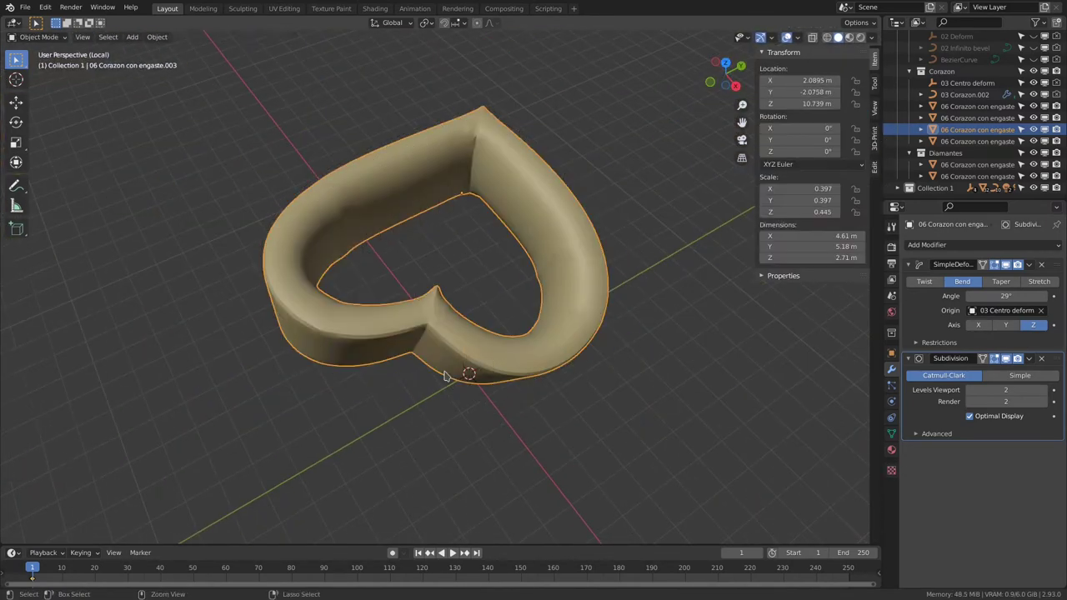
key(KP_Divide)
key(Tab)
click(445, 371)
key(x)
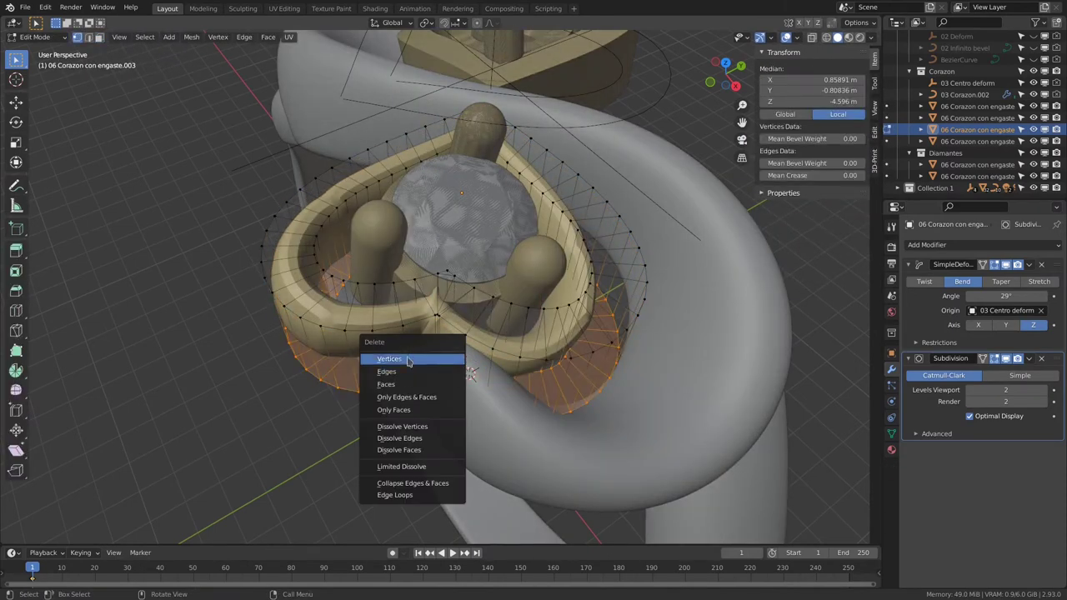
key(Escape)
scroll(up, 3)
key(x)
click(445, 425)
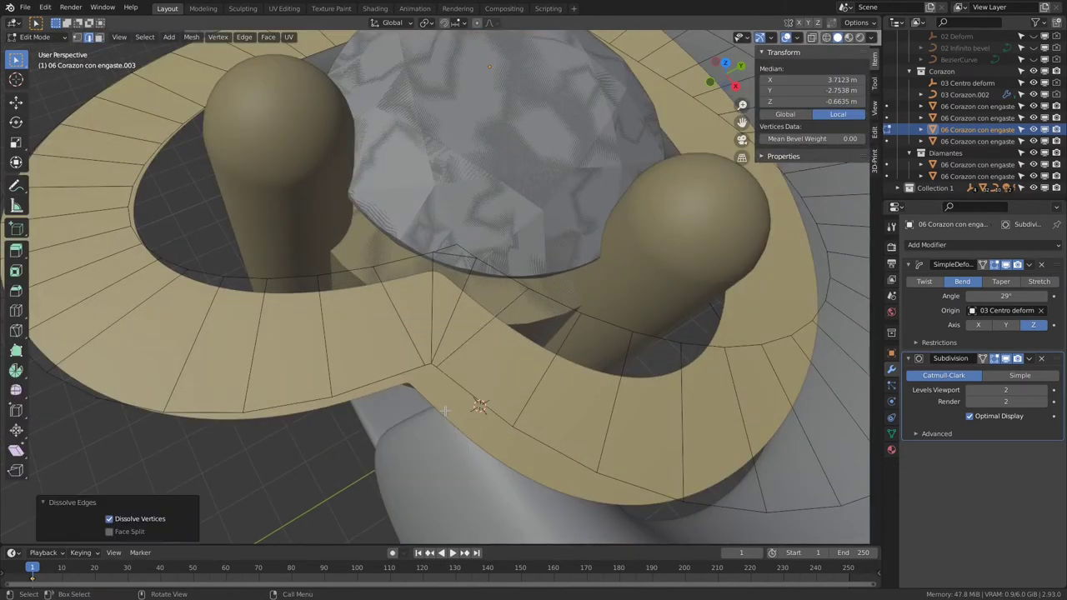
scroll(down, 3)
scroll(up, 3)
Slide a notch vertex along its edge to tidy the notch corner.
click(456, 329)
key(g)
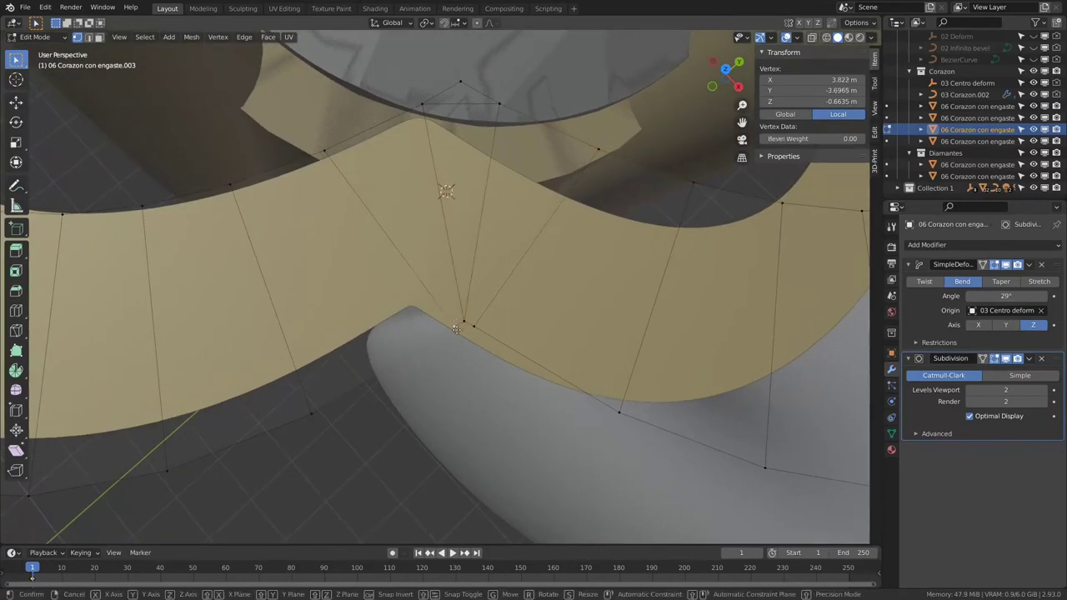
click(479, 325)
scroll(down, 3)
scroll(up, 3)
scroll(down, 3)
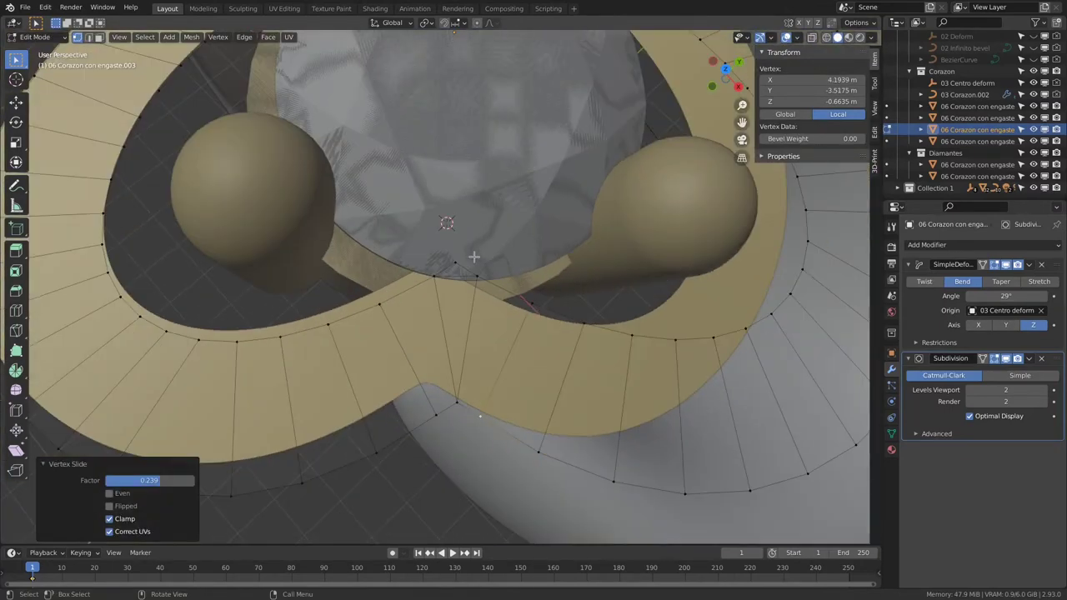
scroll(down, 3)
scroll(up, 3)
scroll(up, 3)
Slide the corner vertices at the heart's point until they merge with their neighbours.
click(426, 310)
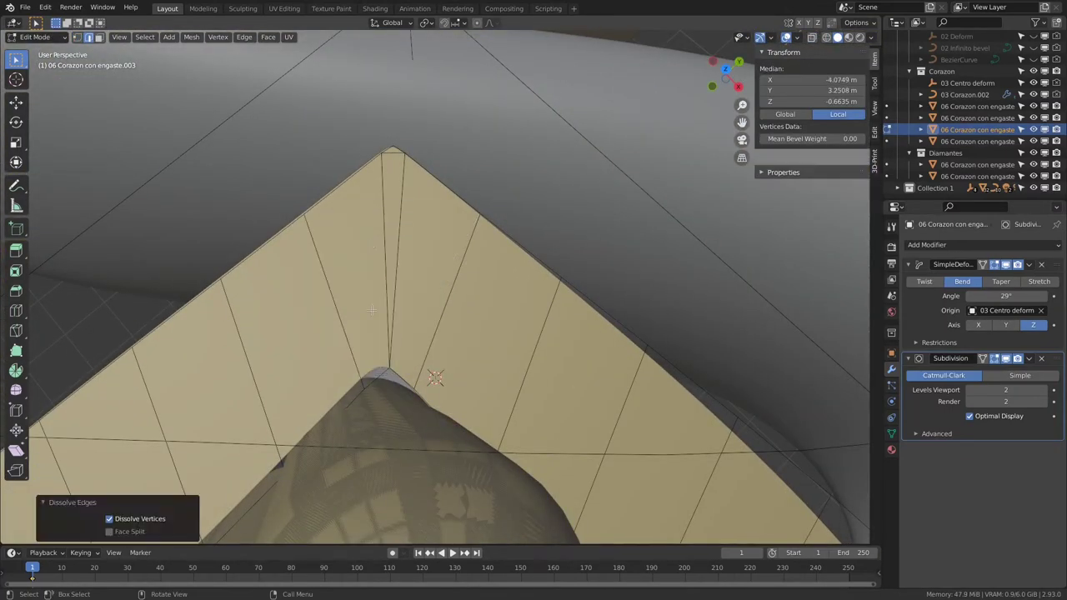
key(1)
click(381, 184)
key(g)
key(g)
key(g)
click(392, 179)
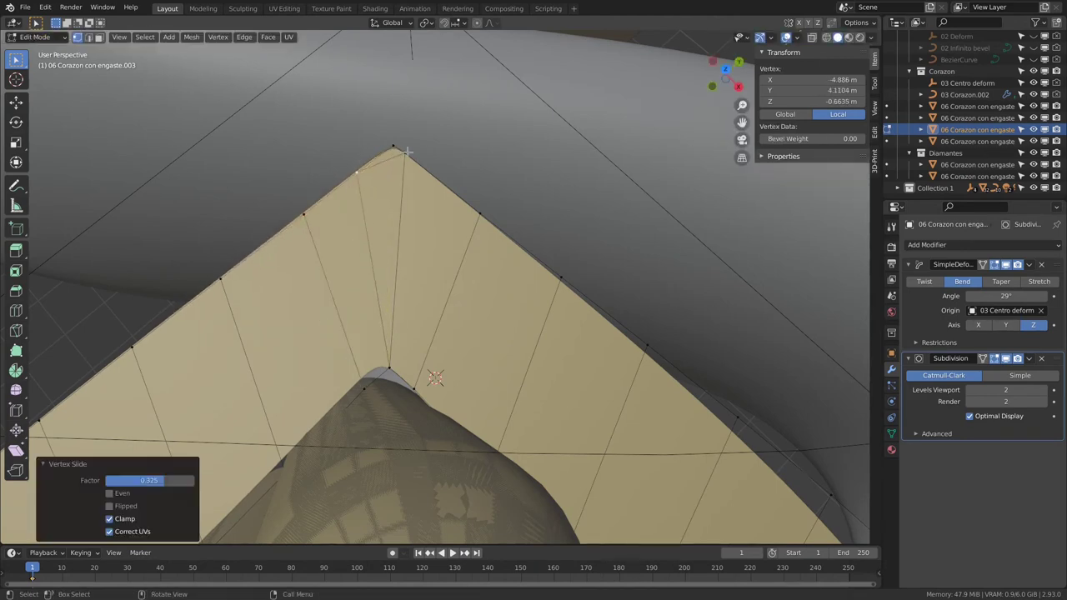
key(g)
key(g)
click(409, 192)
key(g)
key(g)
click(411, 197)
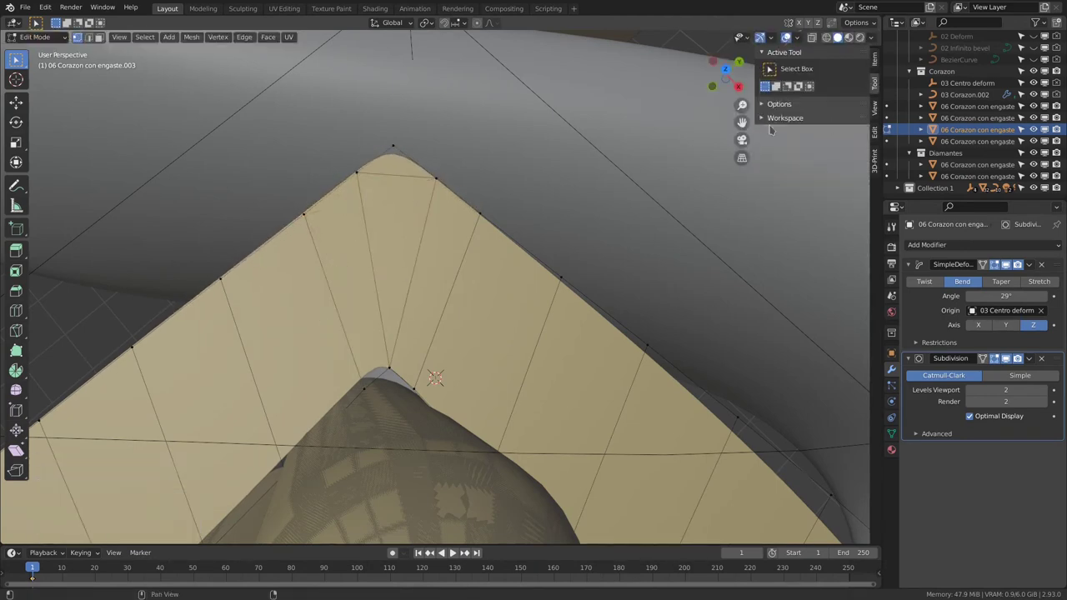
key(g)
key(g)
click(501, 225)
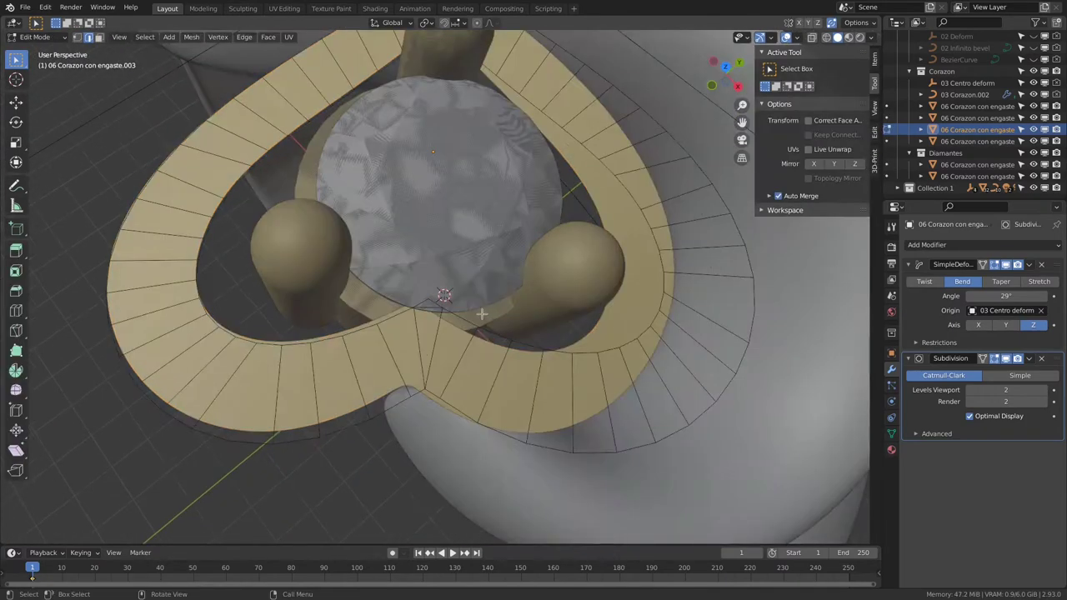
Extrude the bezel faces down along Z and edge-slide the top loop along the wall.
key(KP_1)
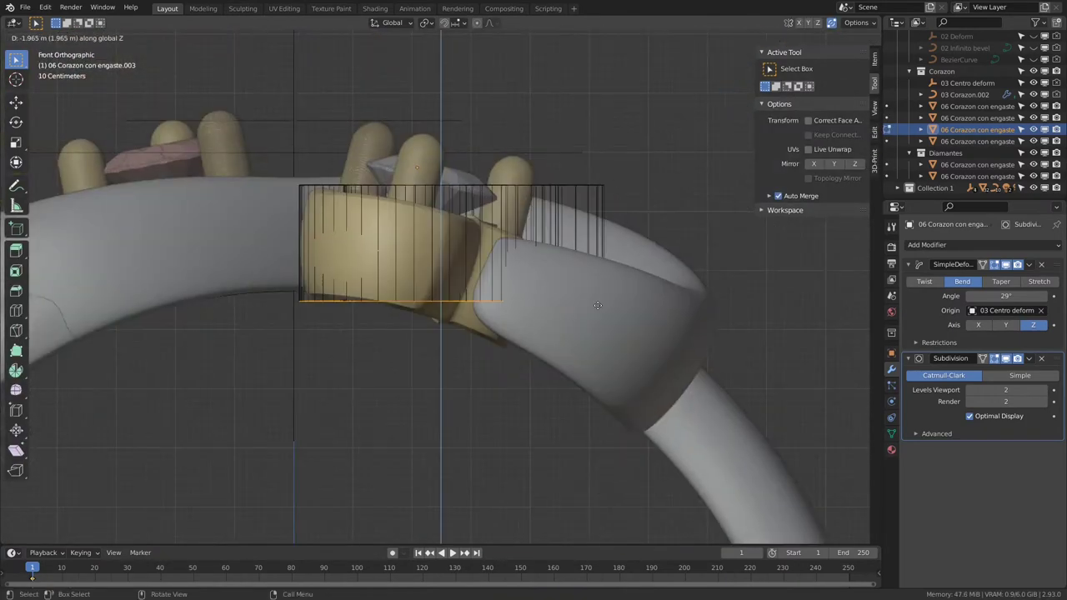
click(598, 298)
drag(635, 197, 838, 114)
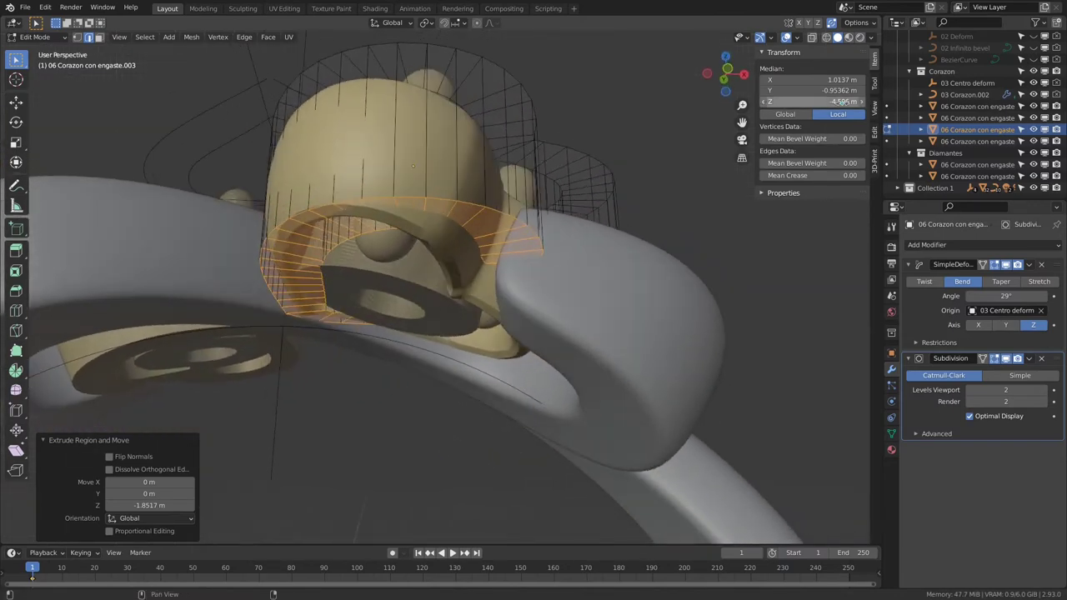
key(g)
key(z)
click(584, 208)
click(523, 182)
key(g)
key(g)
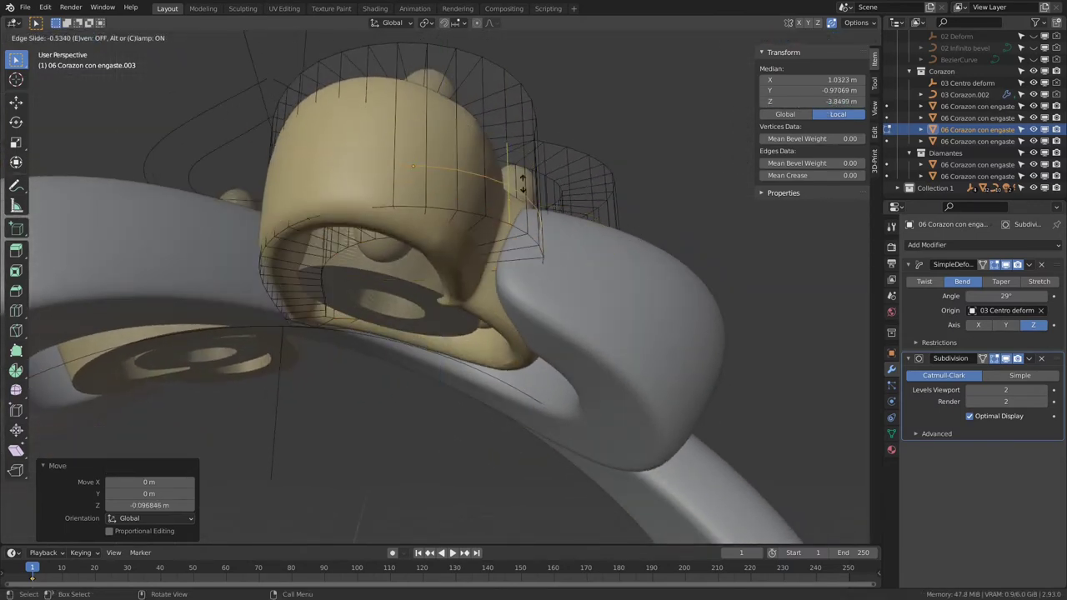
click(522, 207)
Slide the edge loop further down the wall and add a new loop cut to the bezel.
right_click(484, 107)
drag(484, 107, 467, 250)
key(g)
key(g)
right_click(330, 140)
key(ctrl+r)
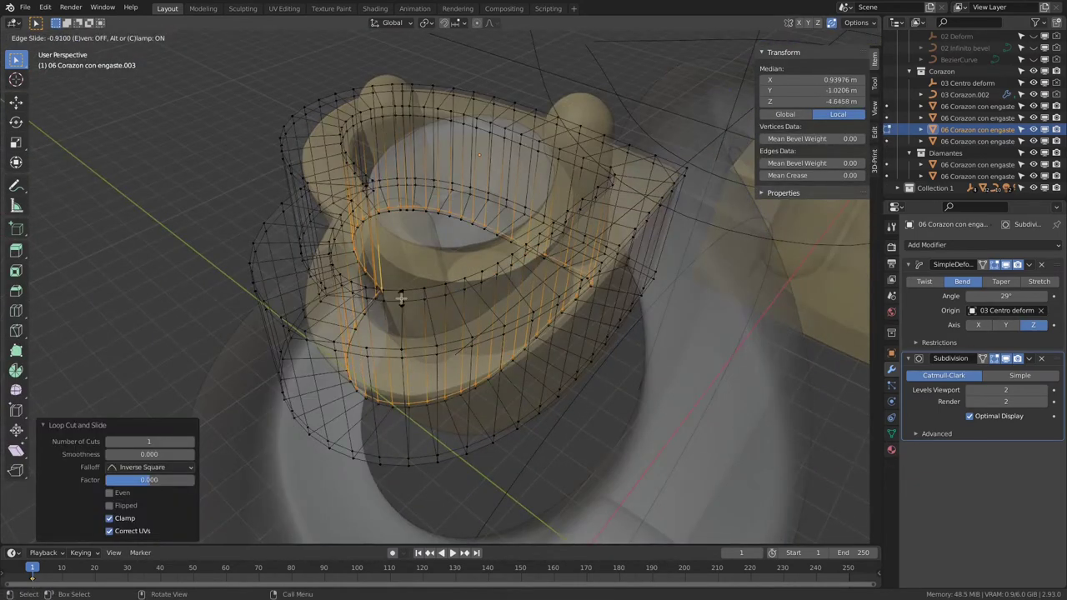
click(401, 299)
drag(401, 299, 612, 301)
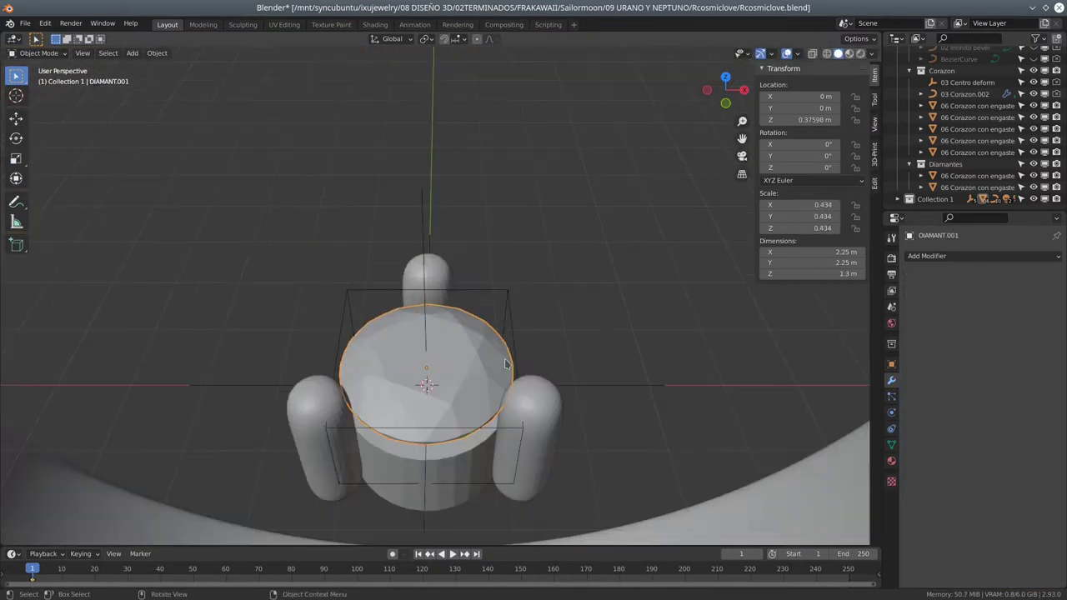
Parent the prongs and gem to the empty and move the setting into the Diamantes collection.
drag(418, 307, 400, 312)
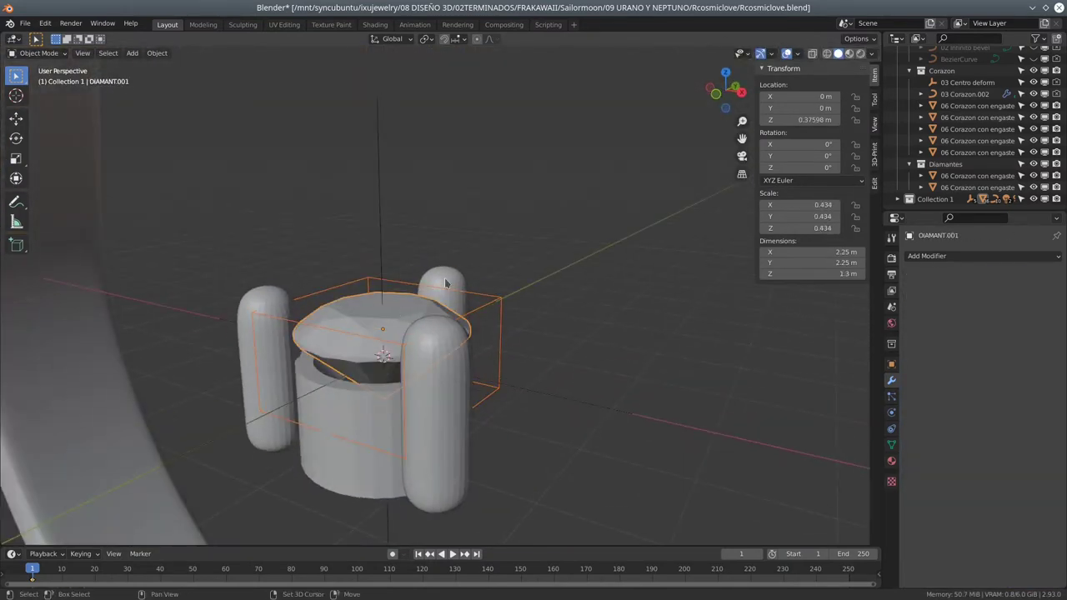
key(ctrl+p)
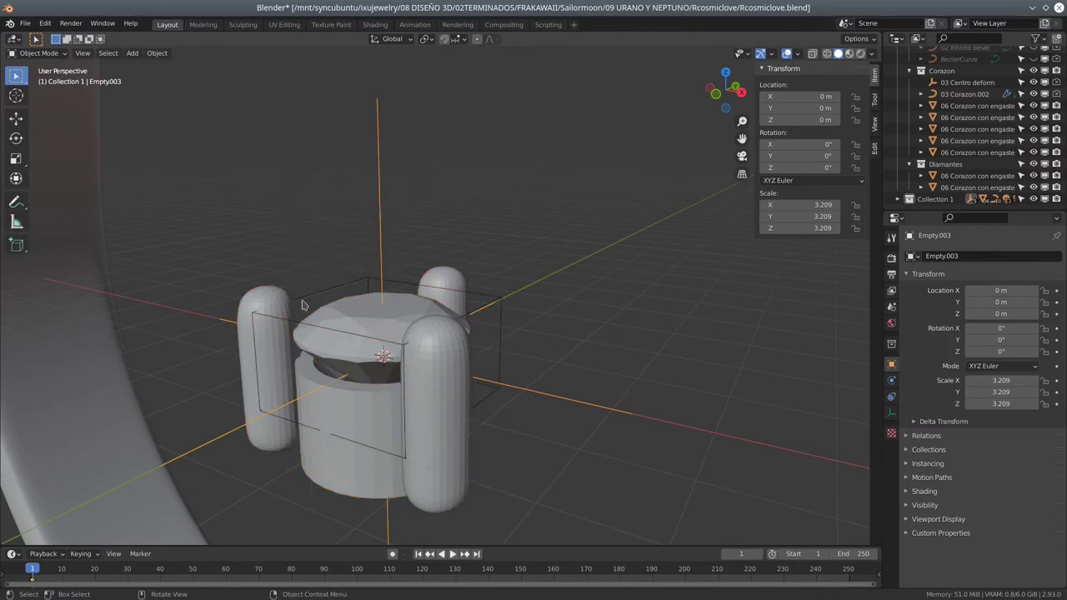
click(582, 556)
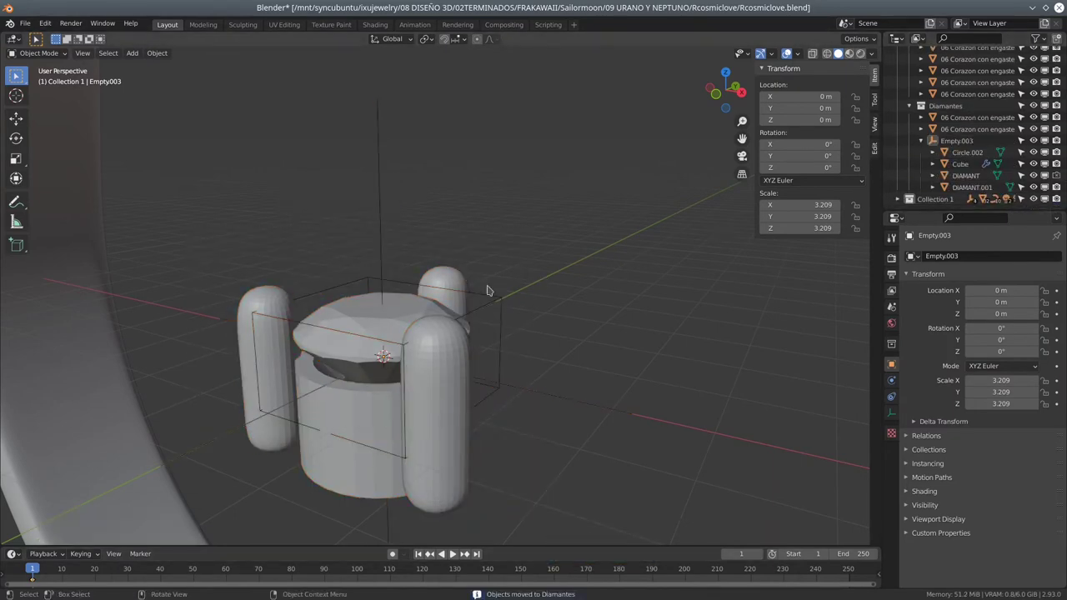
scroll(down, 3)
Duplicate the gem setting, raise the copy along Z and turn it in Top view.
key(shift+d)
key(Escape)
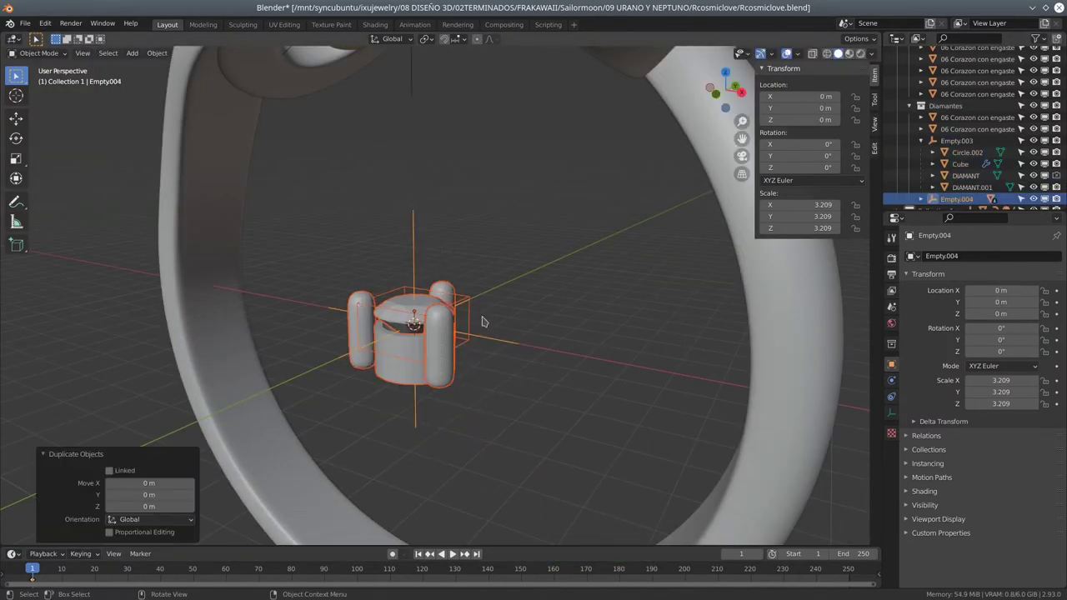
key(g)
key(z)
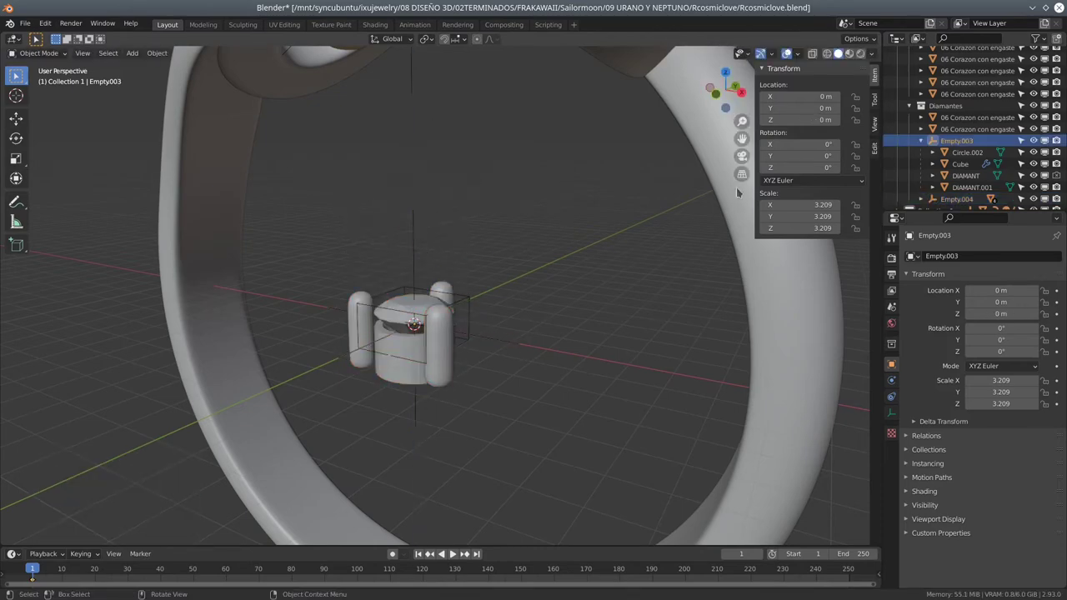
click(527, 194)
scroll(down, 3)
key(g)
key(z)
click(550, 233)
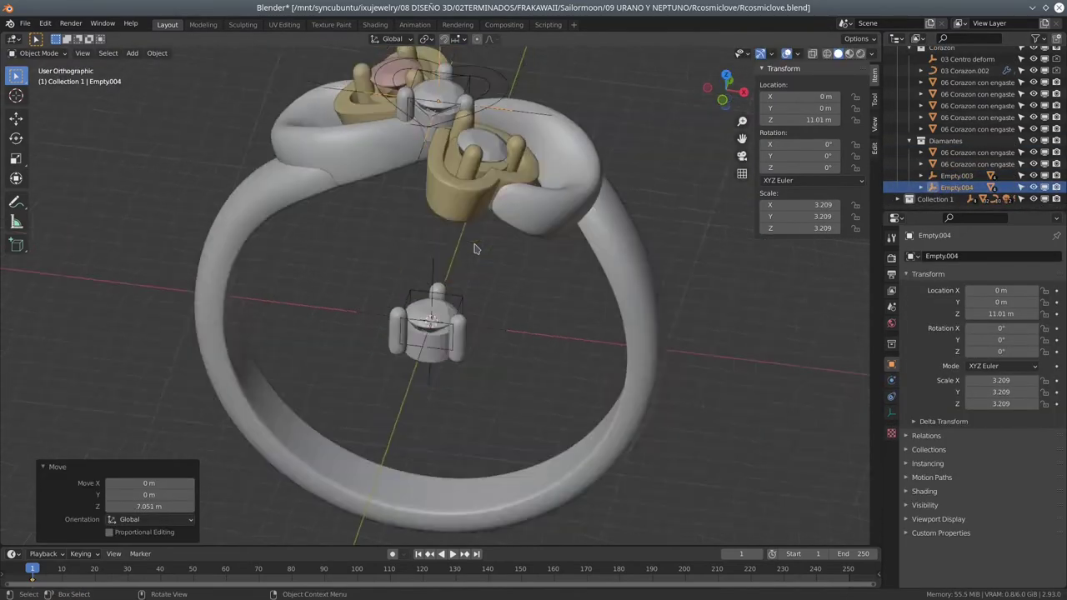
key(KP_7)
scroll(up, 3)
key(r)
key(r)
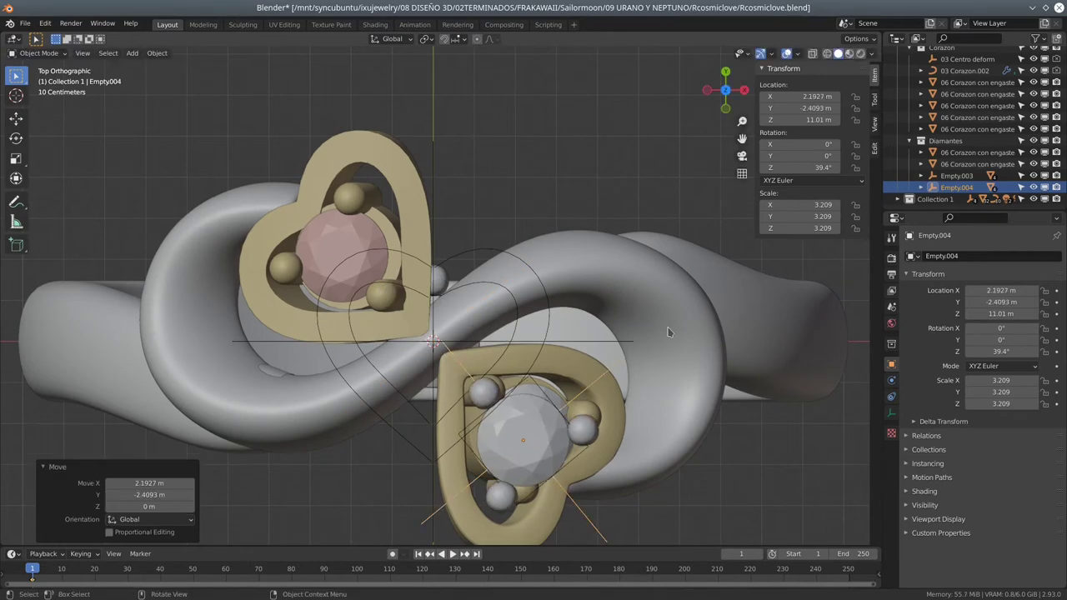
Reposition and tilt the copy in Front view to follow the band's slope.
key(KP_1)
click(779, 353)
key(g)
click(784, 410)
scroll(up, 3)
key(s)
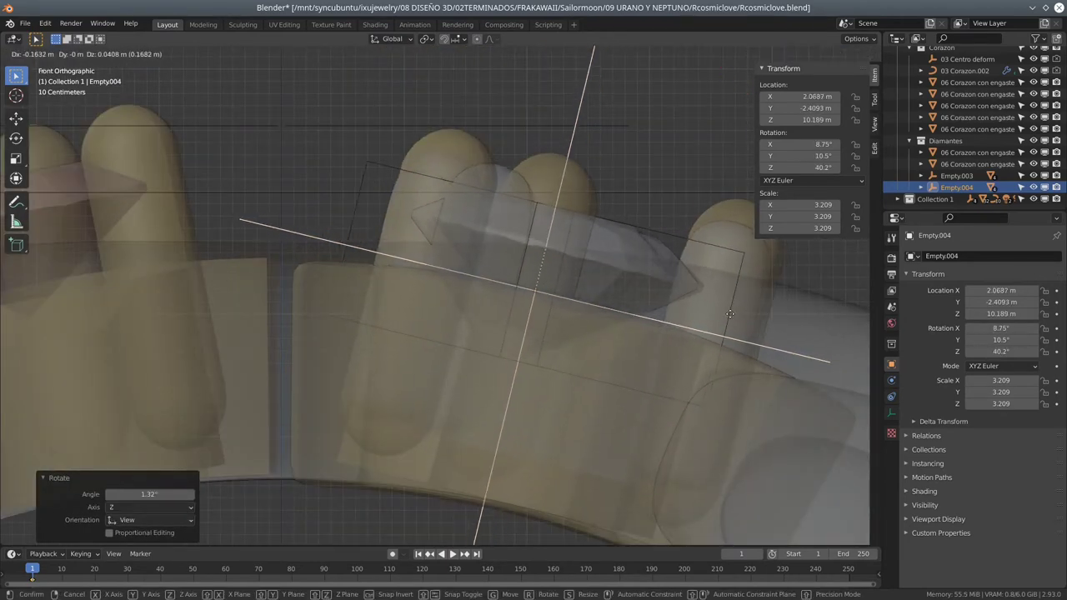
drag(715, 313, 894, 234)
scroll(down, 3)
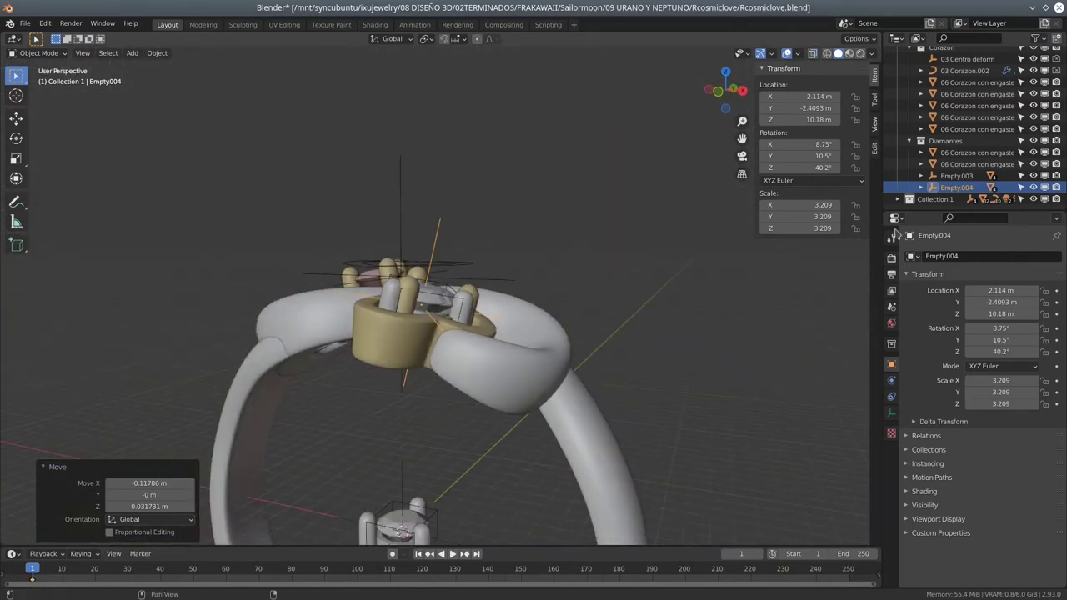
Rotate the copy about Z to about 45.8° and centre it over the lower heart's clear gem.
click(367, 277)
key(KP_Decimal)
key(KP_7)
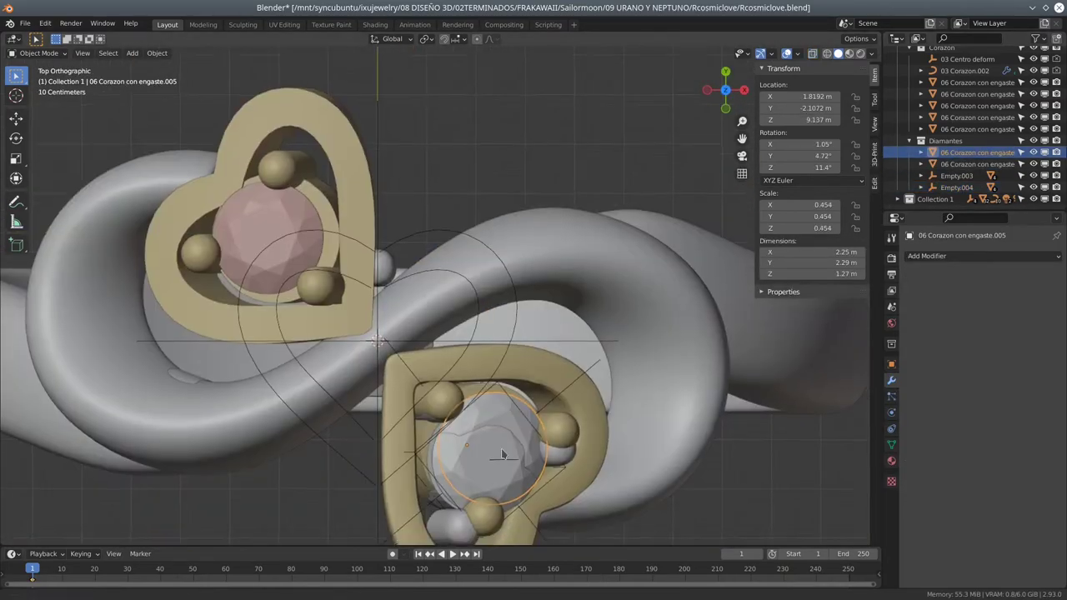
drag(368, 306, 529, 315)
click(528, 314)
key(KP_7)
key(r)
key(z)
key(z)
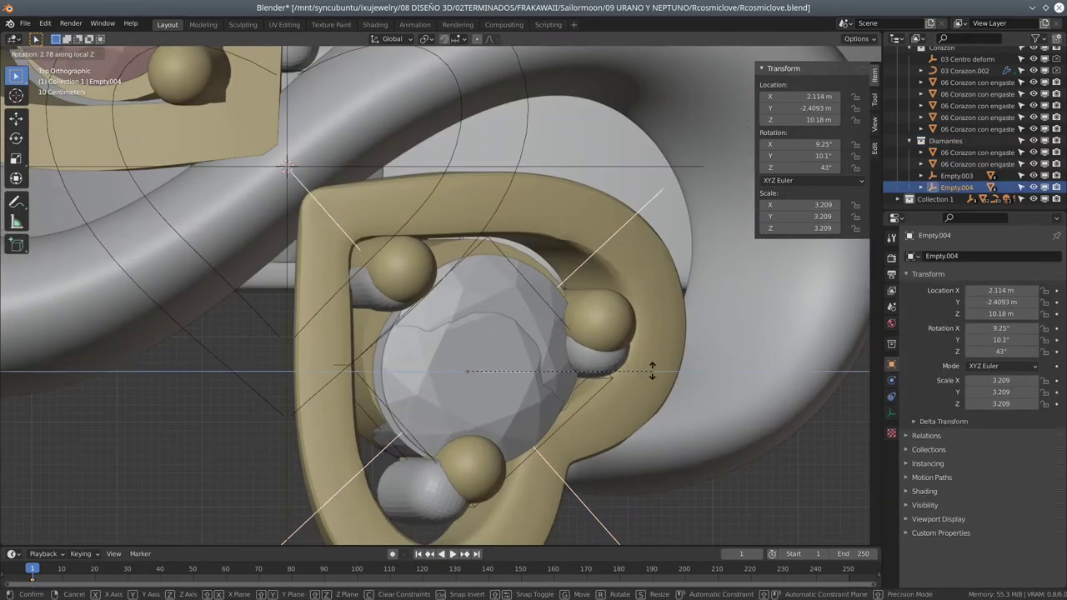
click(658, 357)
key(g)
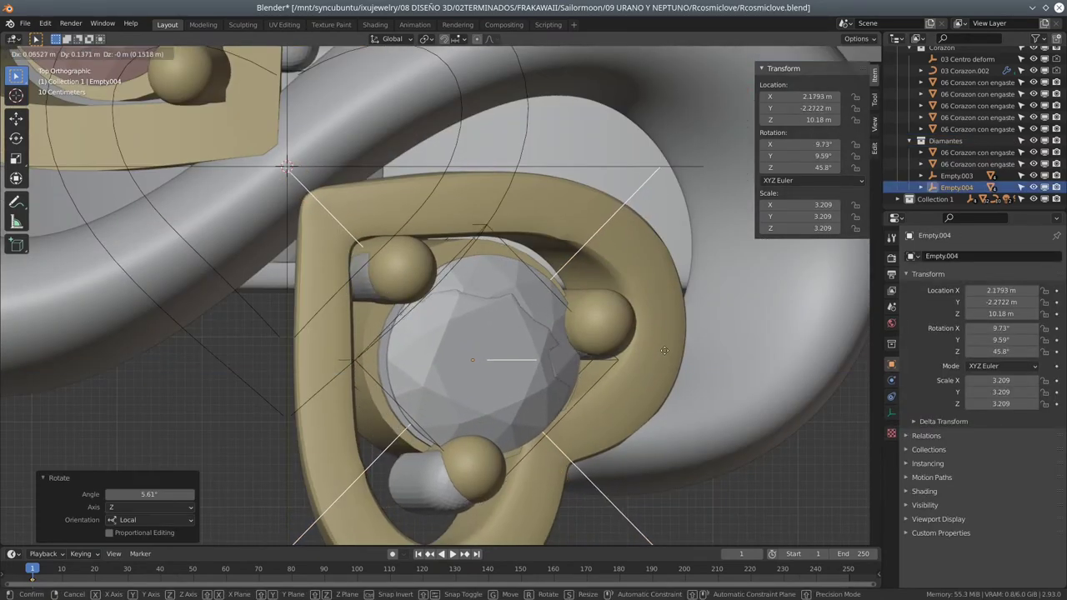
click(665, 350)
key(KP_1)
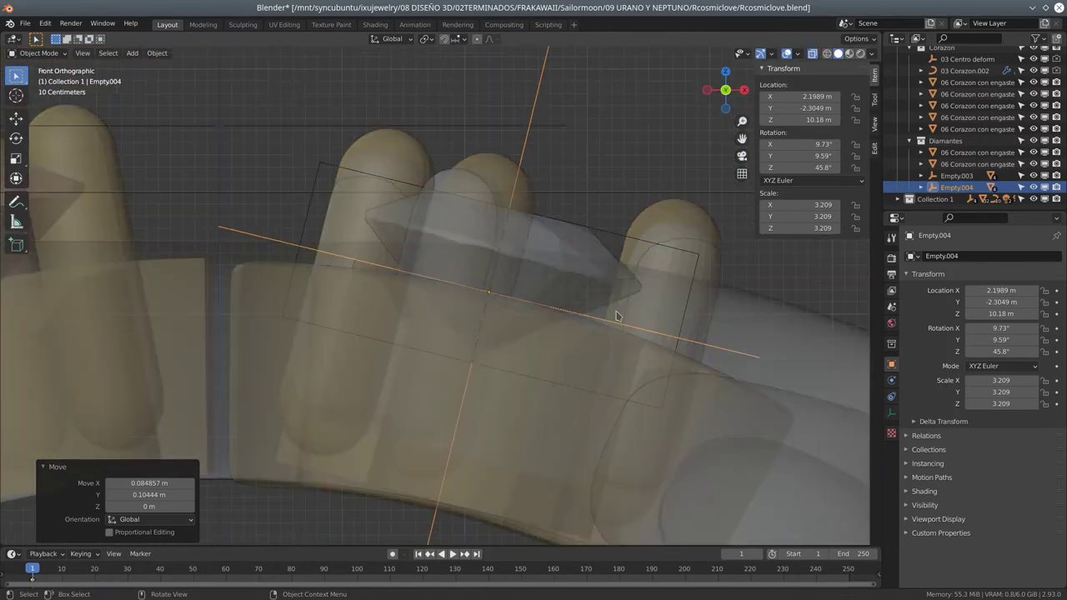
Lower the copied gem seat Circle.003 along Z and apply its transform.
scroll(up, 3)
click(603, 381)
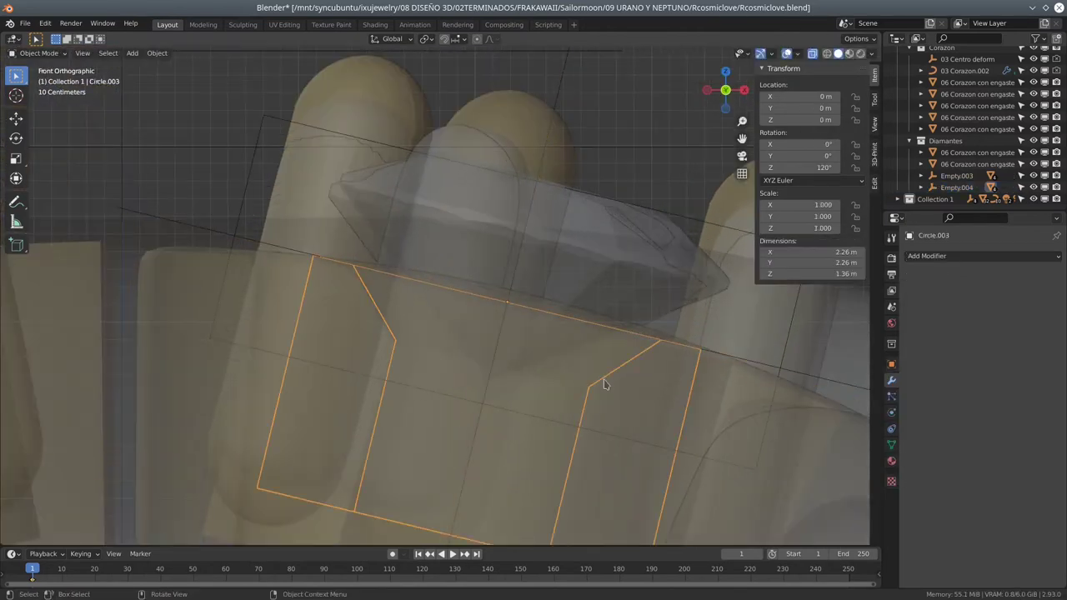
drag(603, 381, 572, 386)
key(g)
key(z)
key(z)
click(611, 386)
right_click(612, 386)
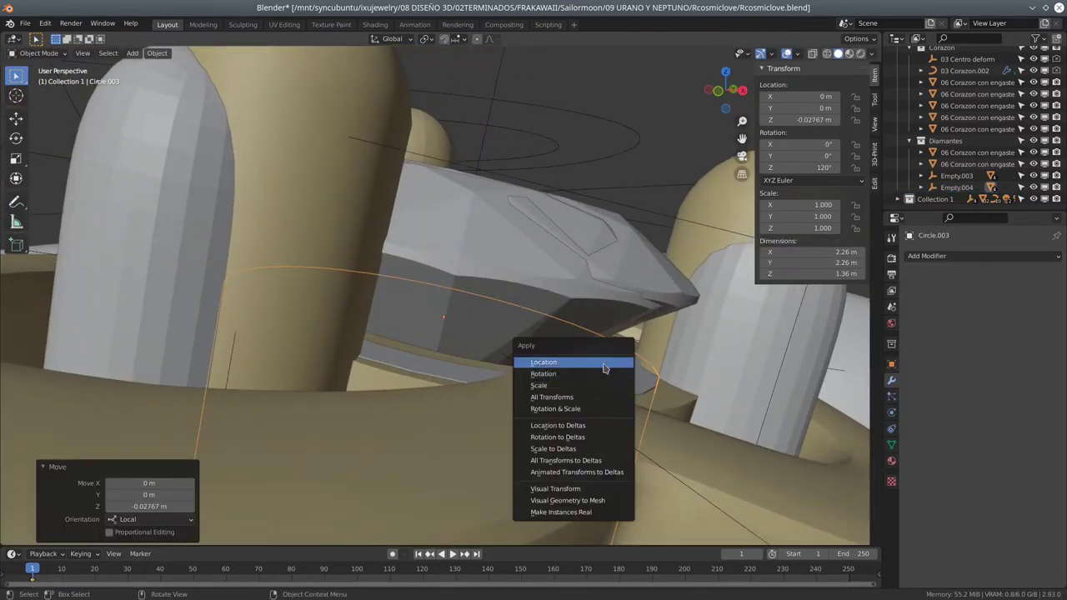
key(Escape)
Widen the seat's outer cylinder to 1.13 scale while keeping its height unchanged.
key(Tab)
key(KP_1)
key(alt+z)
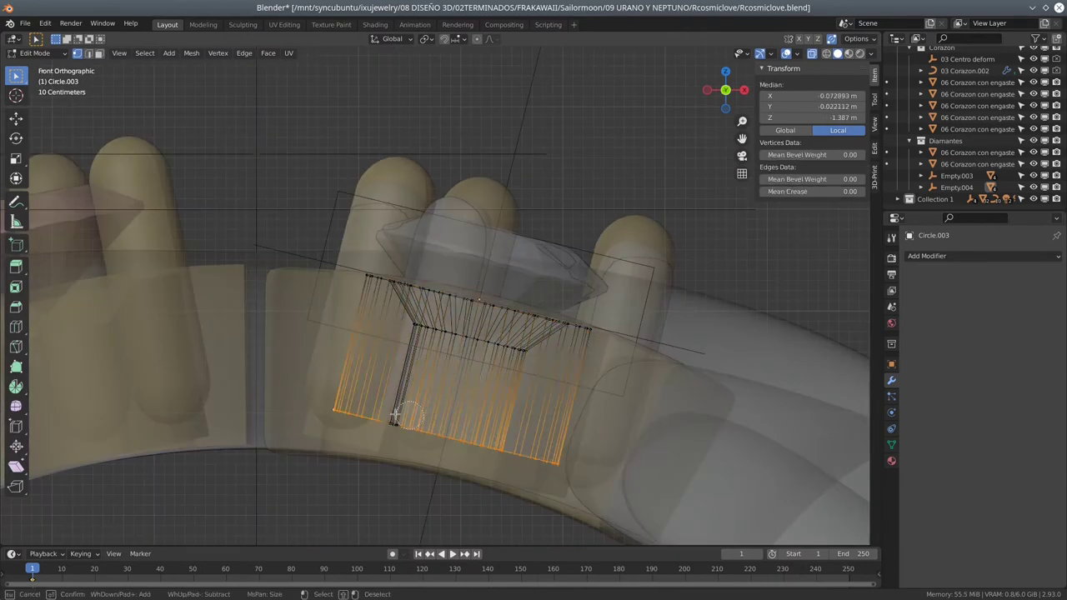
click(518, 387)
drag(543, 405, 541, 414)
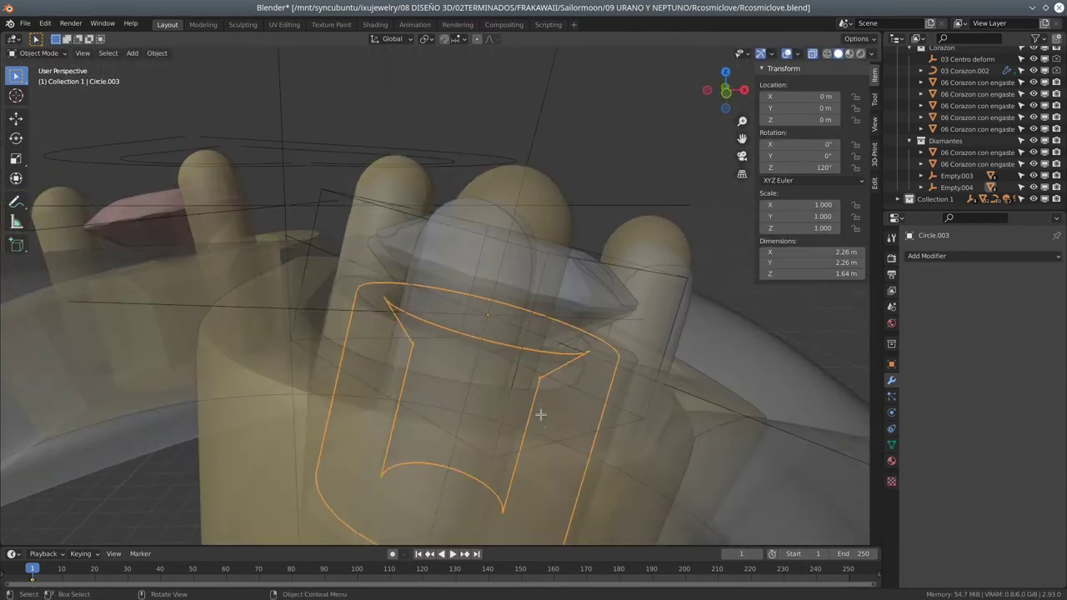
click(554, 499)
key(ctrl+l)
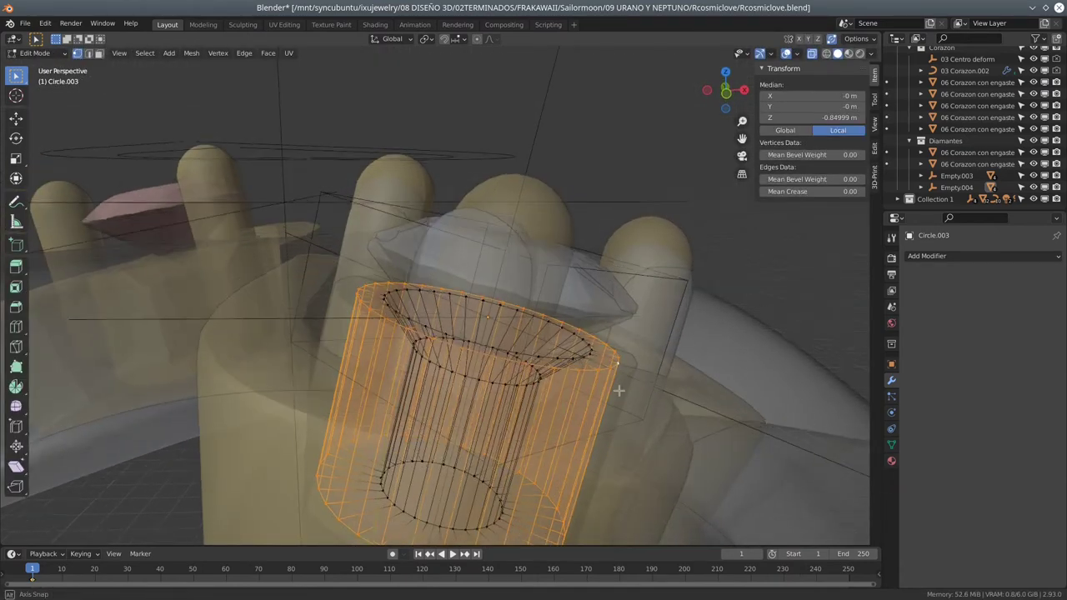
key(s)
key(shift+z)
click(640, 389)
key(alt+z)
drag(640, 390, 538, 381)
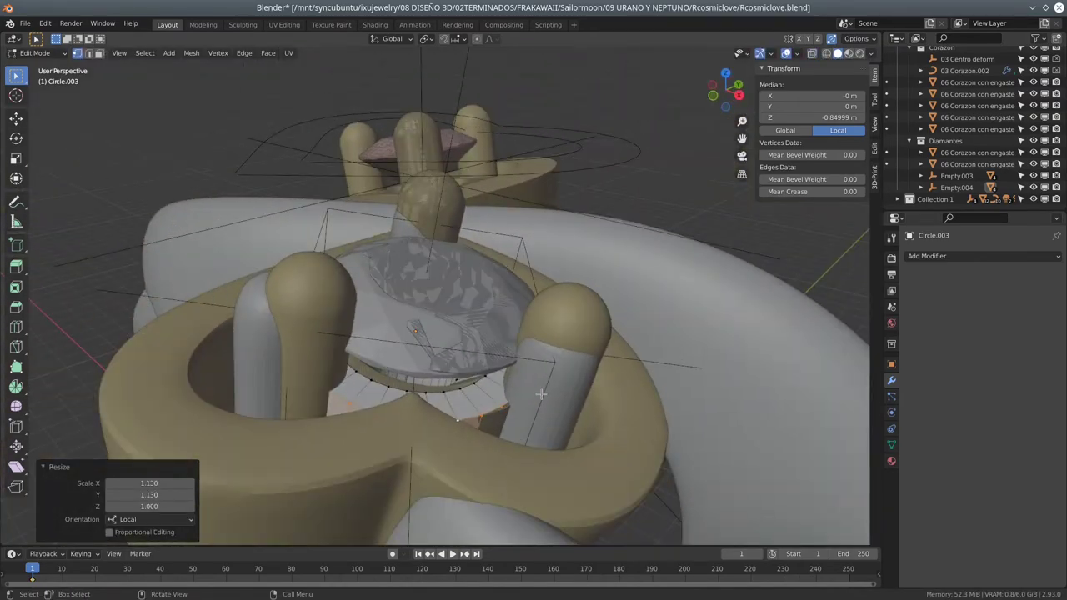
key(Tab)
Nudge the copied setting sideways and add an edge loop near the seat's top.
click(610, 374)
click(589, 379)
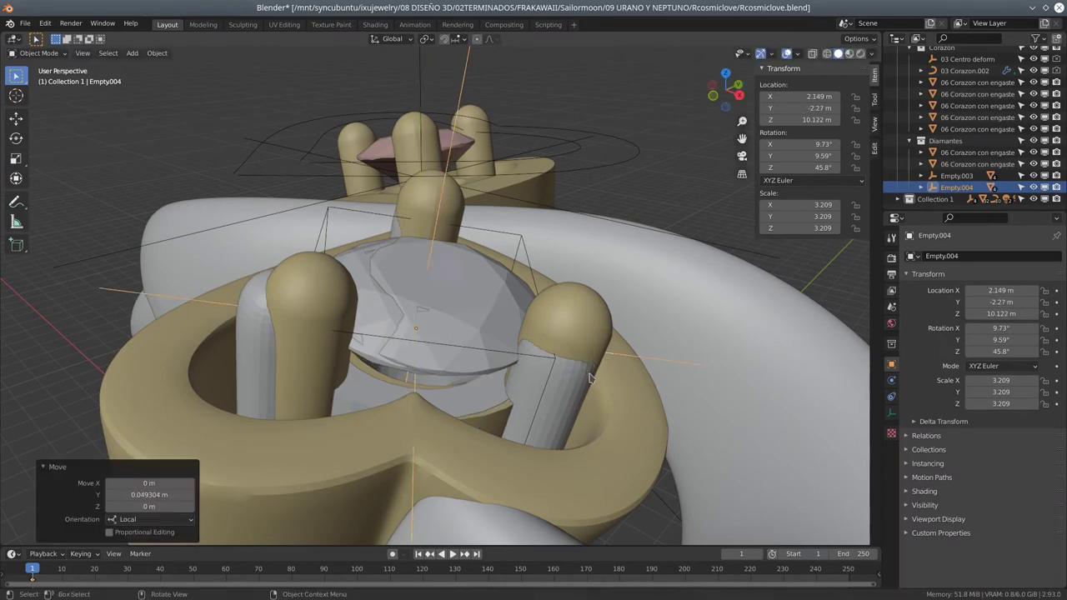
click(476, 394)
key(Tab)
key(alt+z)
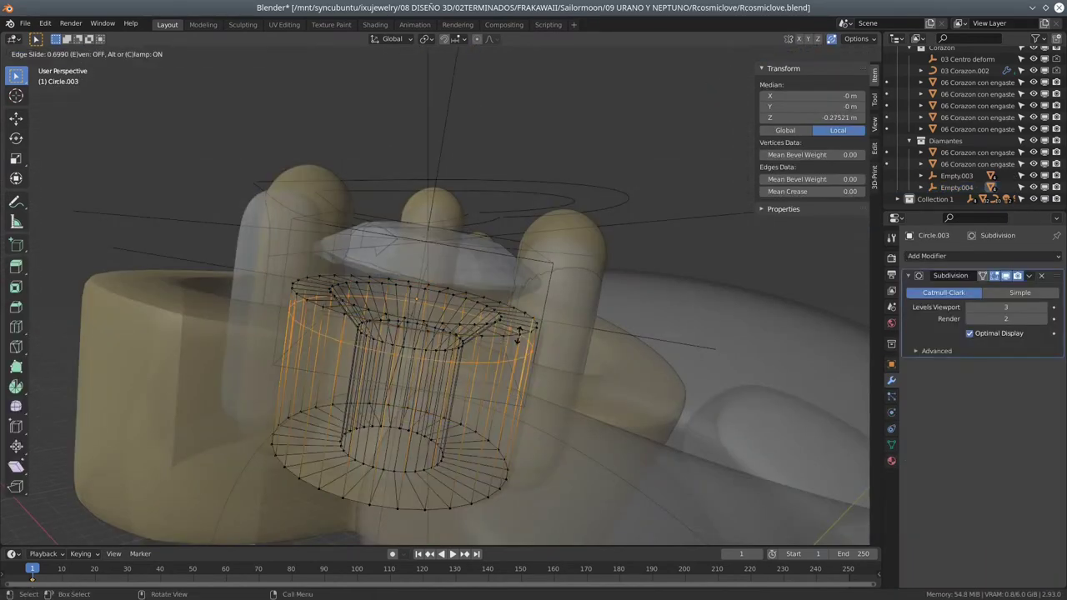
key(ctrl+r)
click(536, 458)
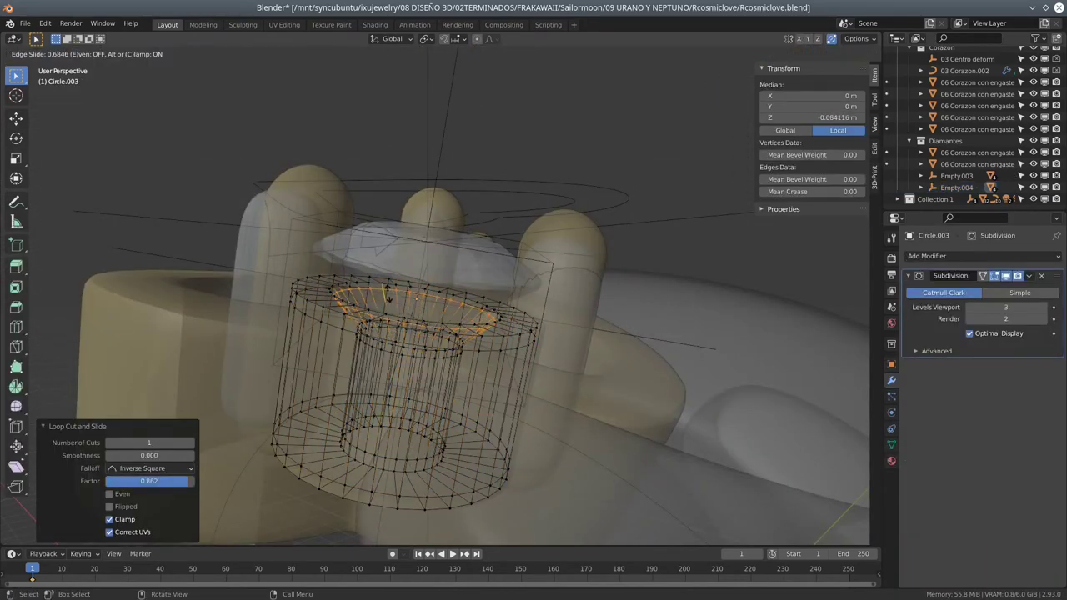
Delete the lower heart's original gem, smooth-shade the gem seat, and save.
key(Delete)
click(645, 381)
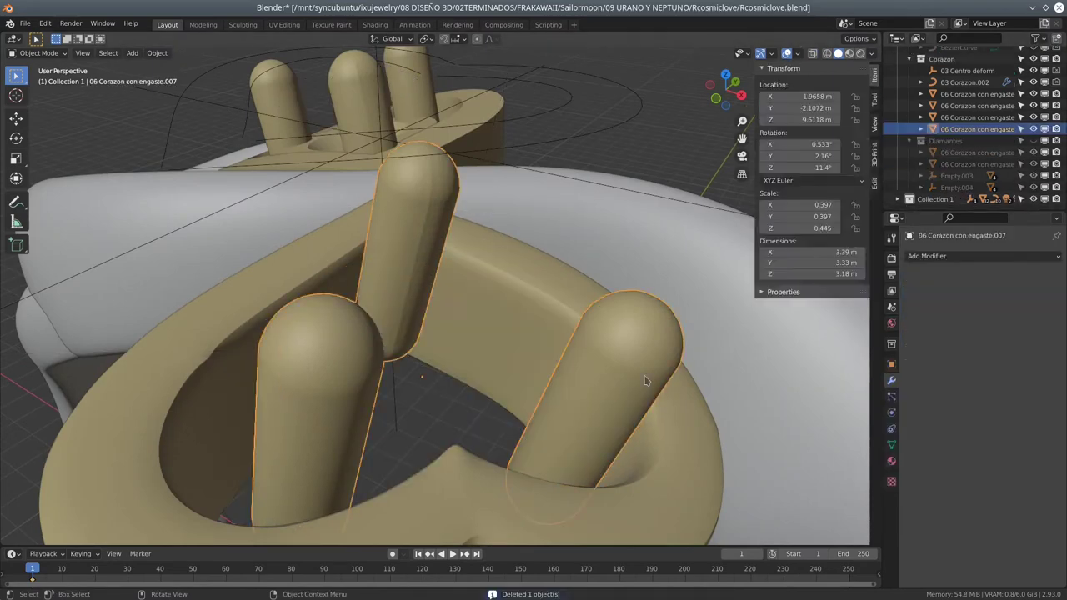
click(494, 281)
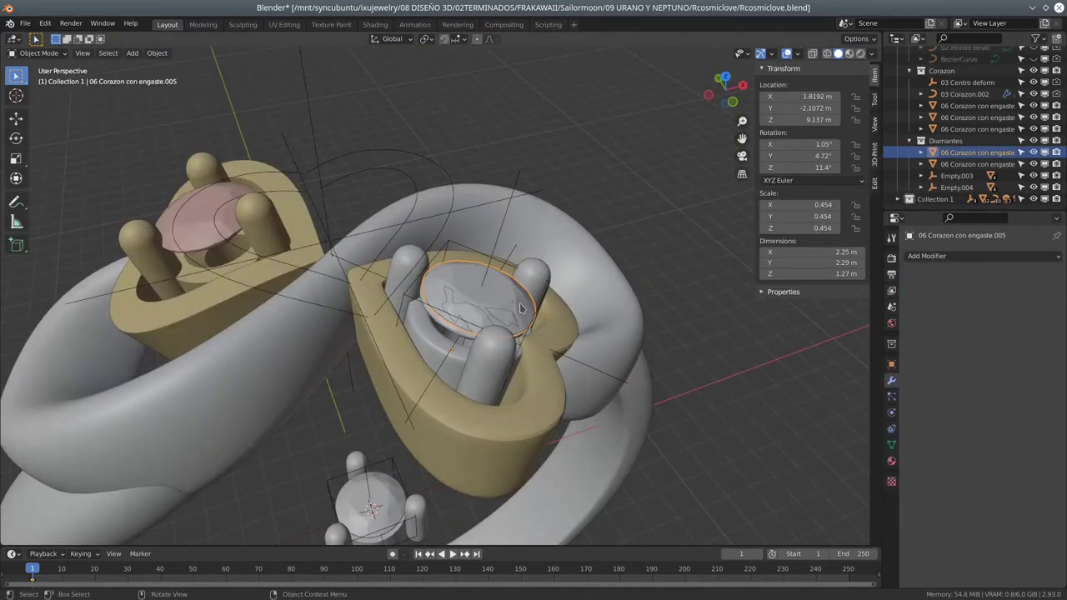
drag(484, 307, 508, 342)
click(507, 345)
right_click(507, 345)
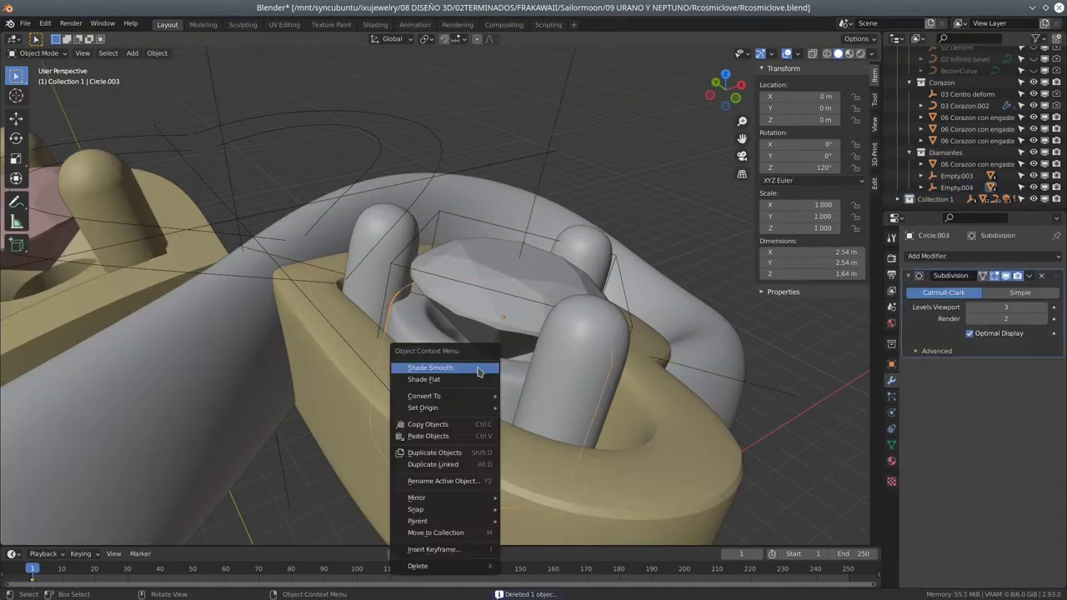
key(Escape)
drag(909, 566, 909, 276)
key(ctrl+s)
Enable Auto Smooth on the prongs, enlarge gem DIAMANT.002 to 0.462 scale, and save.
drag(674, 303, 634, 317)
click(909, 307)
click(892, 445)
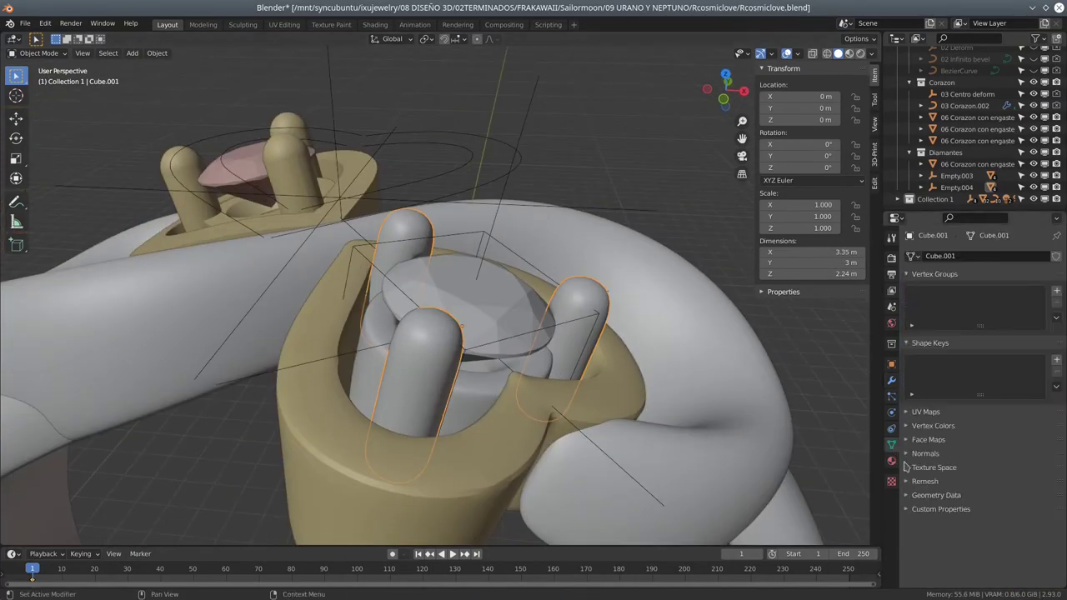
scroll(up, 3)
drag(376, 250, 251, 217)
click(248, 214)
click(248, 214)
key(s)
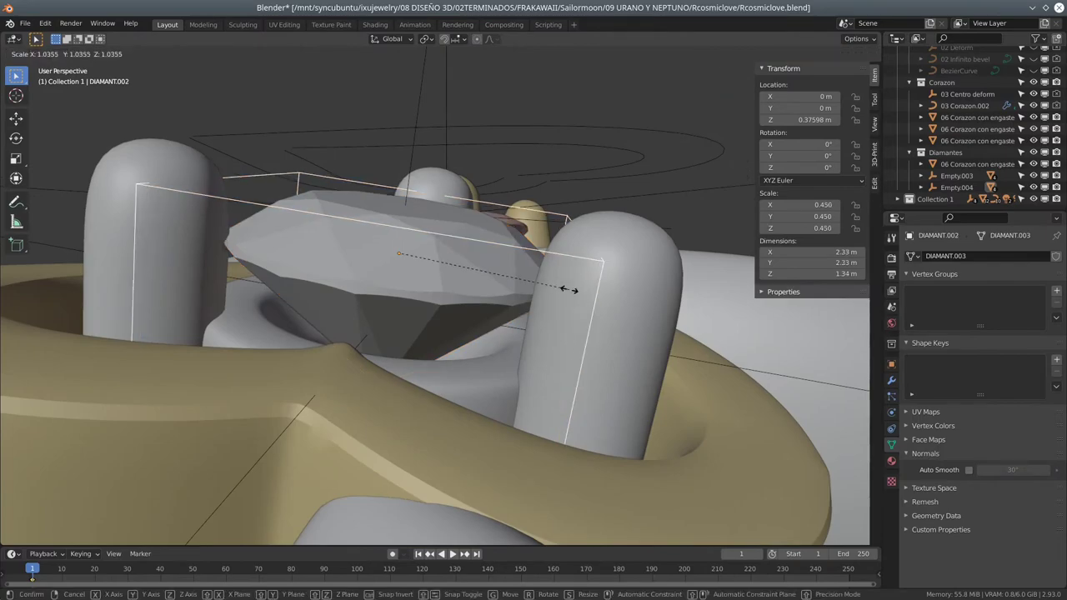
click(572, 281)
drag(571, 280, 431, 349)
key(ctrl+s)
Shift a prong face in edit mode to fit the enlarged gem.
click(426, 272)
key(Tab)
click(429, 280)
key(Tab)
scroll(down, 3)
scroll(down, 3)
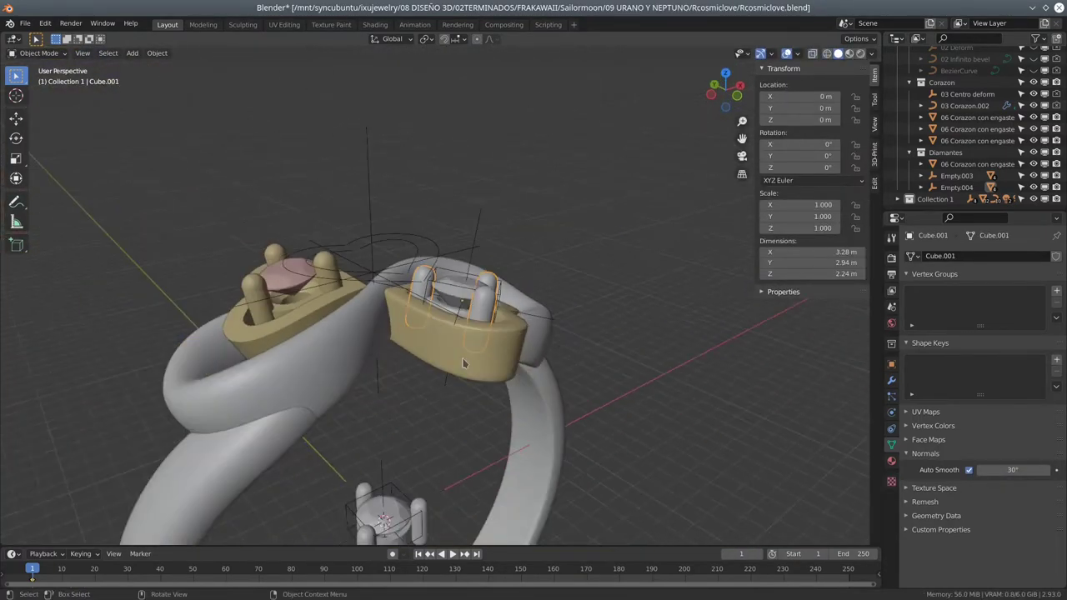
click(971, 163)
Duplicate the copied setting group with all its parts and place it on the pink heart.
click(953, 187)
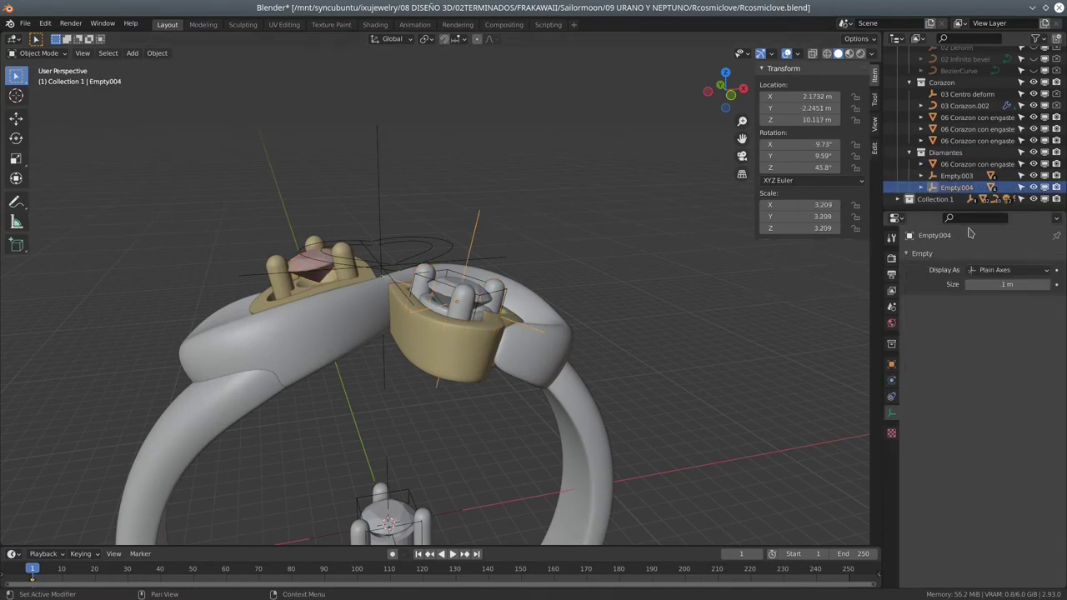
drag(493, 326, 500, 350)
key(Right)
scroll(down, 3)
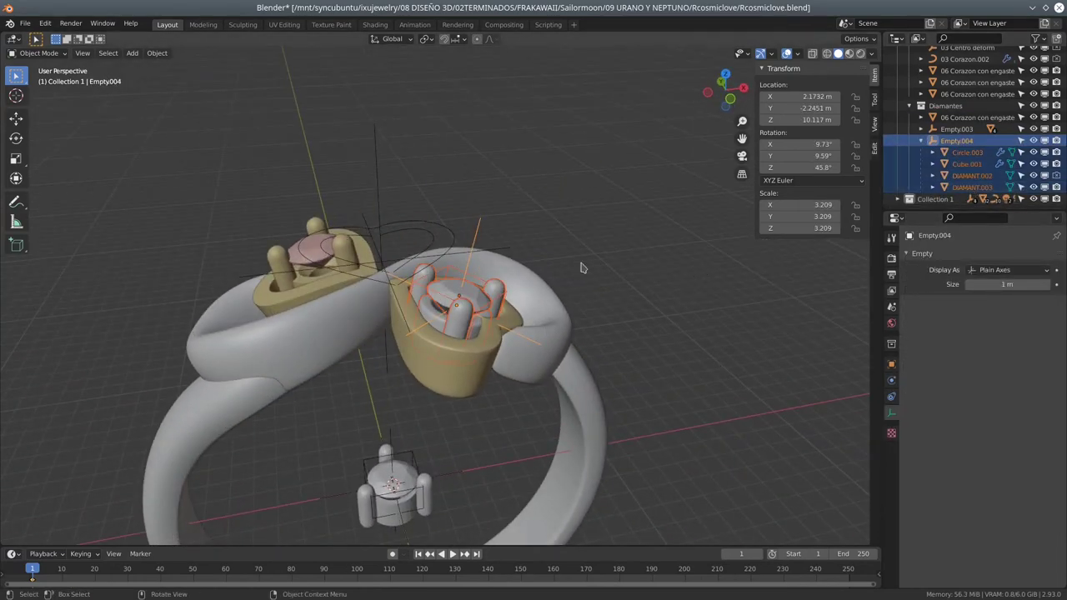
key(shift+d)
right_click(600, 283)
key(KP_7)
key(g)
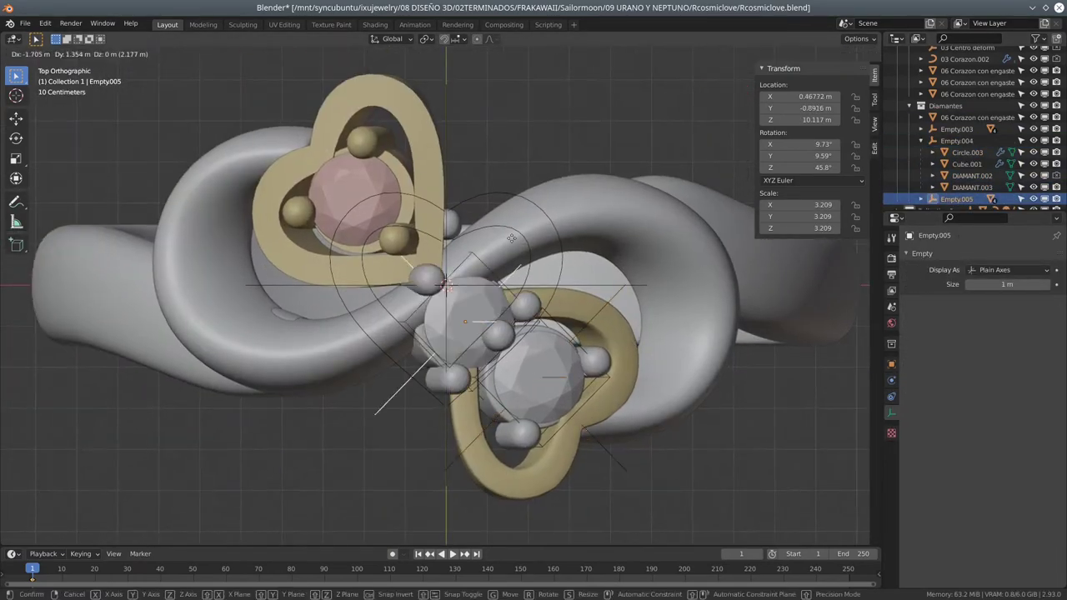
click(511, 239)
Tilt the duplicate toward the band in front view and adjust its position.
key(KP_1)
key(r)
click(484, 115)
key(g)
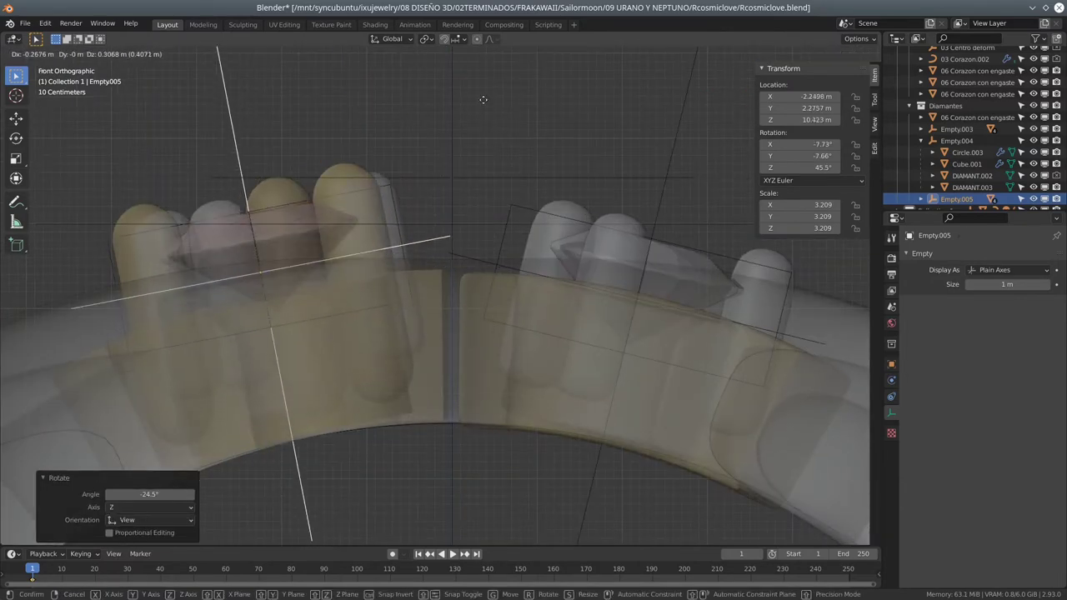
click(477, 119)
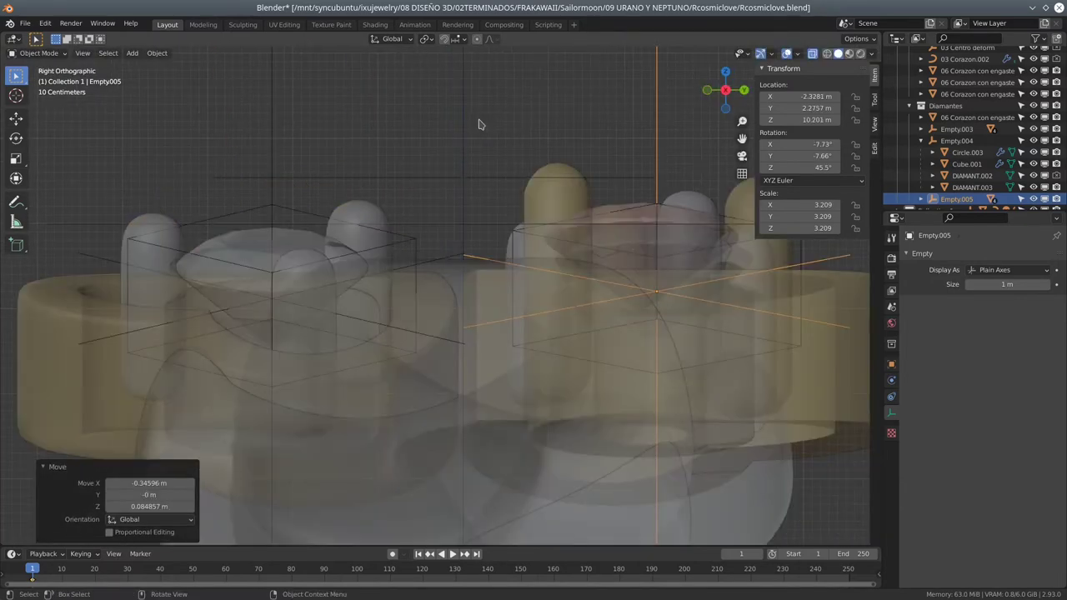
Rotate the setting about its local Z and nudge it along local X and Y.
drag(484, 123, 462, 346)
key(r)
key(z)
key(z)
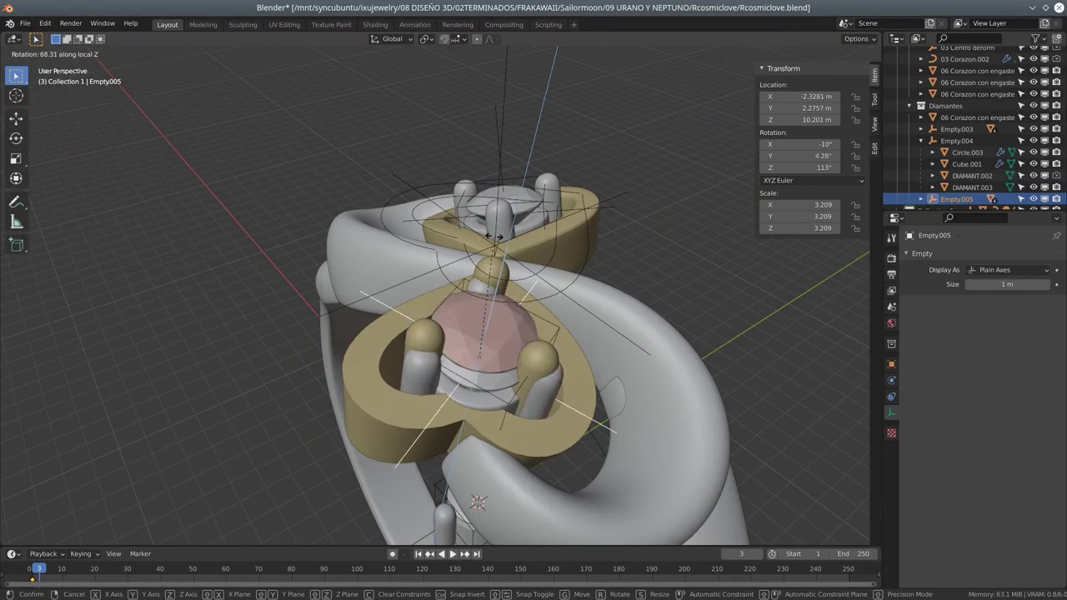
click(597, 310)
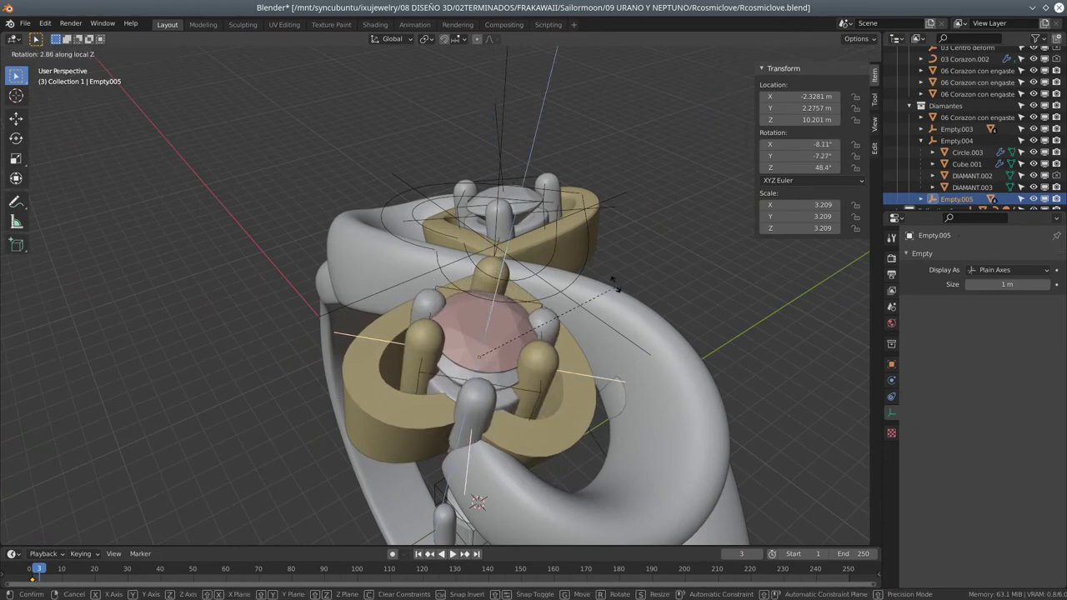
click(503, 373)
scroll(up, 3)
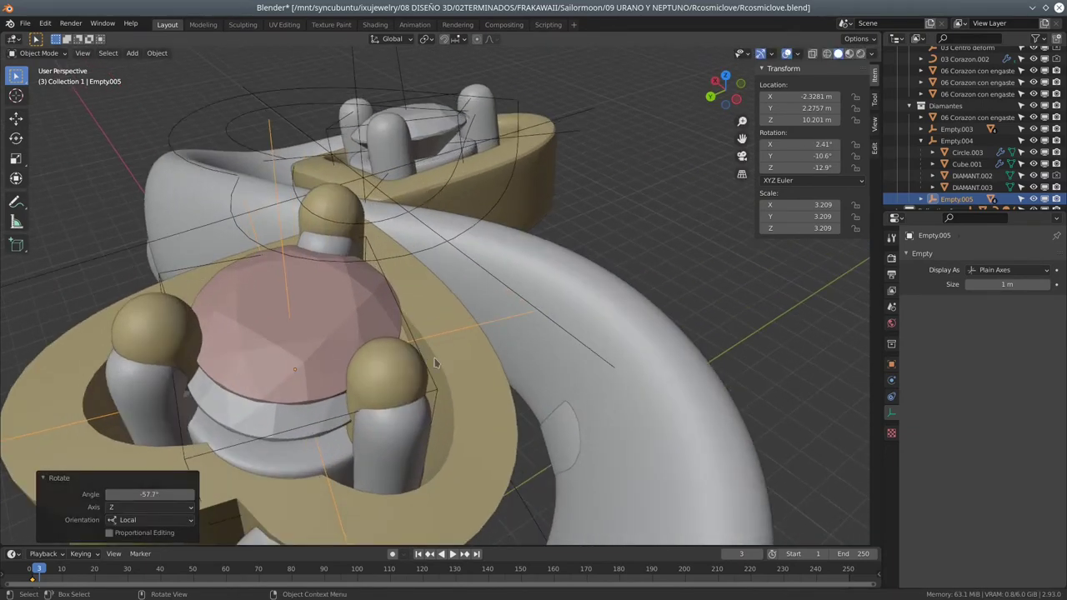
click(431, 353)
key(g)
key(y)
key(y)
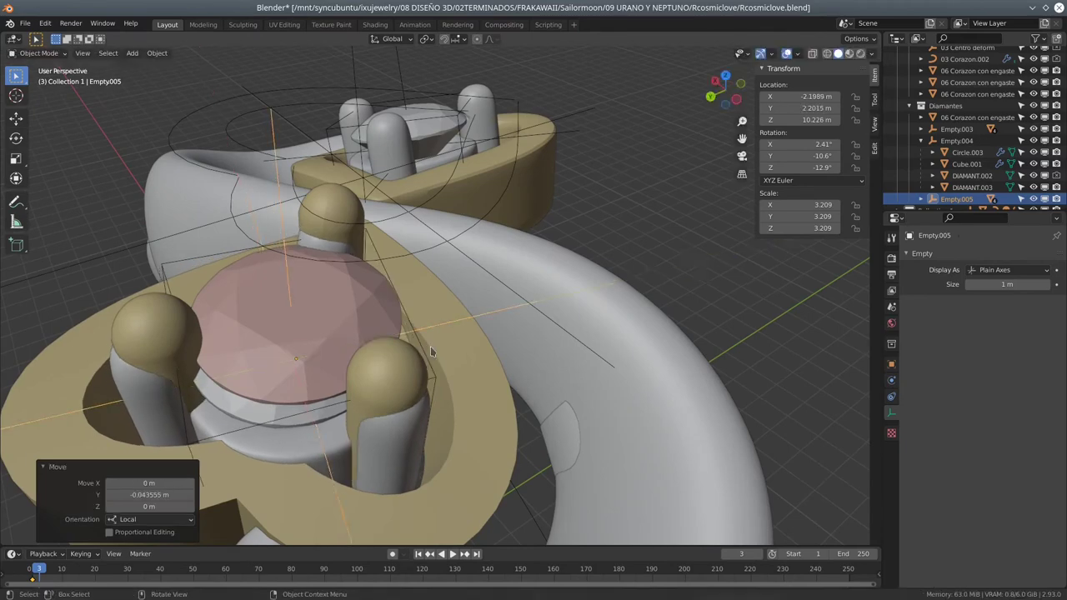
Inspect the small cube inside the setting in see-through edit mode, leaving it unchanged.
click(431, 351)
drag(430, 351, 227, 221)
key(alt+z)
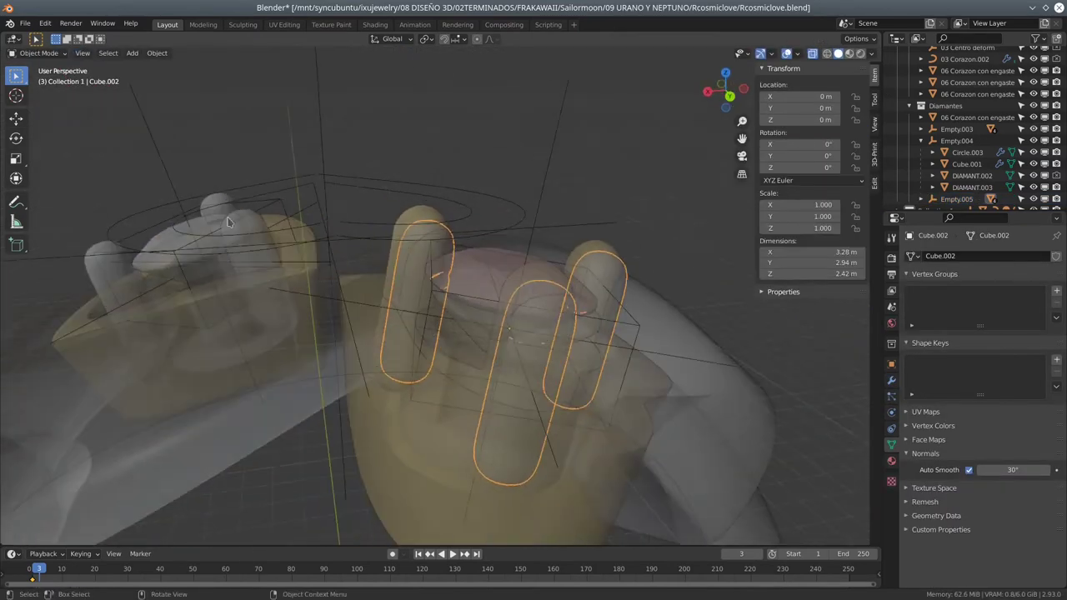
click(227, 221)
key(Tab)
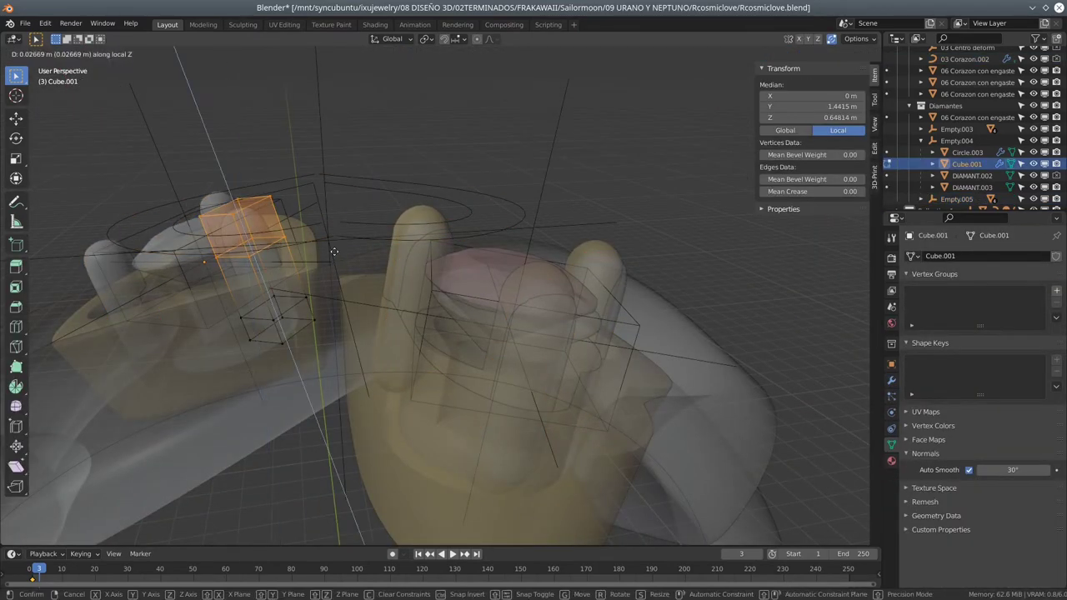
key(Escape)
key(Tab)
drag(339, 252, 457, 299)
key(alt+z)
Reposition the setting via Empty.005 from the top view to centre it in the heart.
click(365, 171)
key(KP_7)
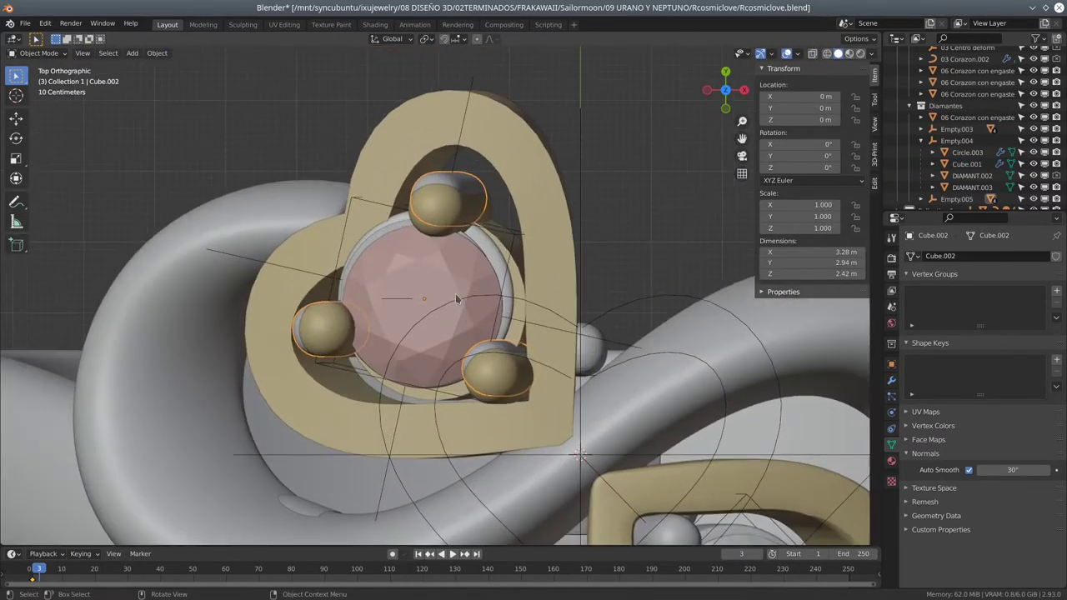
right_click(458, 293)
click(410, 297)
key(g)
click(412, 302)
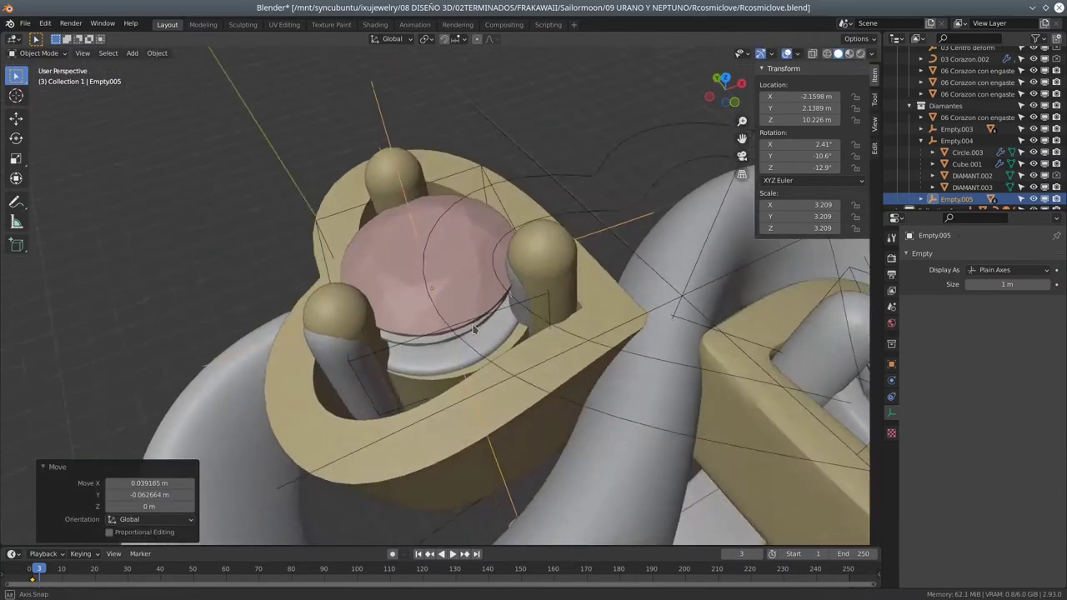
drag(412, 302, 567, 501)
Delete the extra object and hide the heart shape 03 Corazon.002.
key(Delete)
key(h)
click(566, 435)
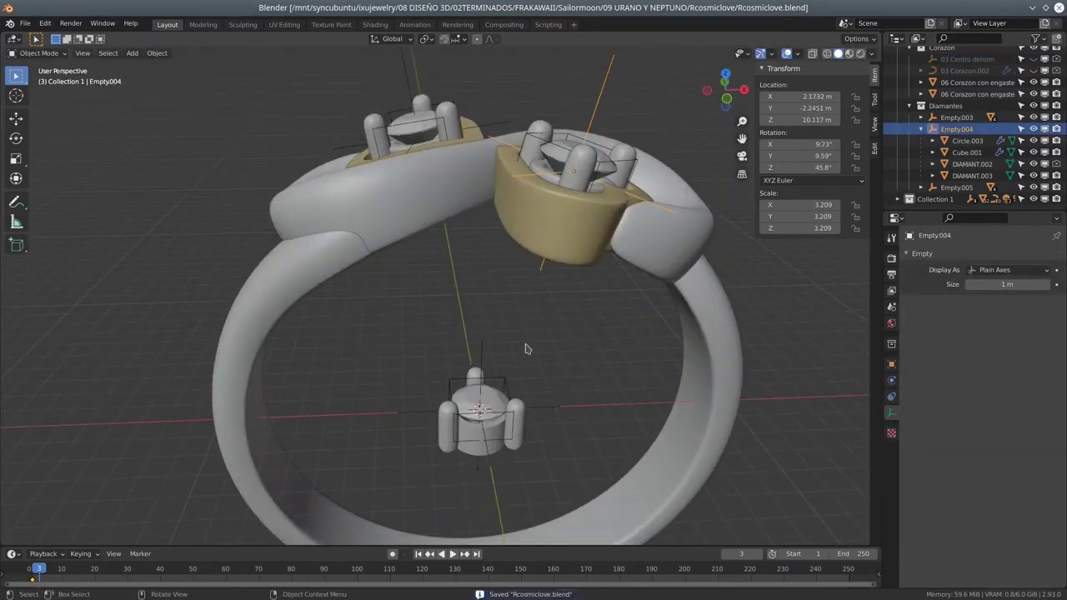
Rename the new collection to 'Diamantes base' and select the spare setting's Empty.003.
double_click(953, 159)
text(Diamantes base)
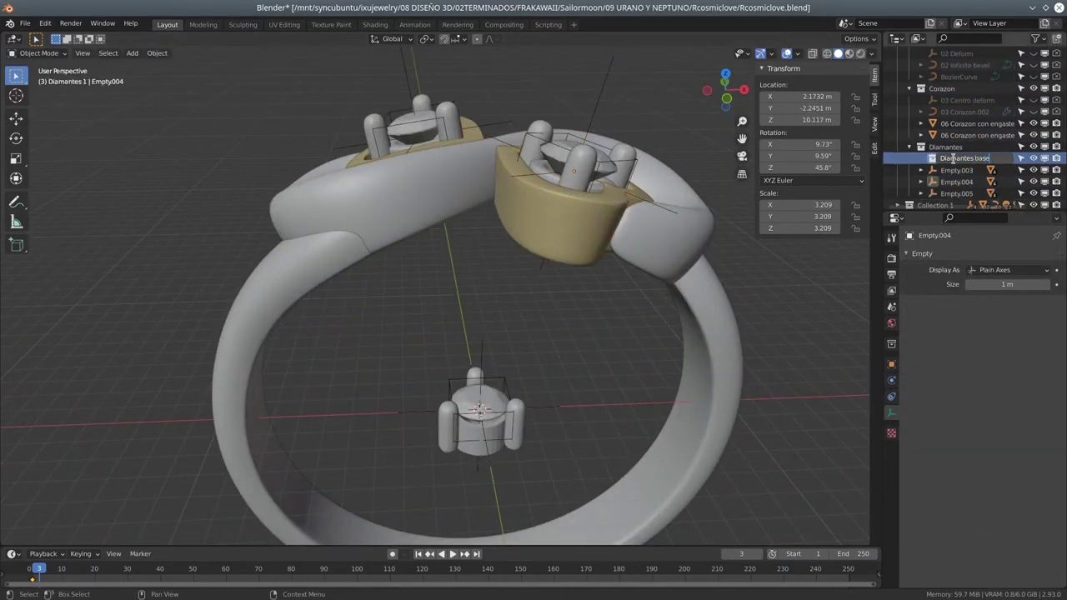
click(956, 170)
scroll(down, 3)
Add two loop cuts to the spare setting's cup Circle.002, including one on the inner wall.
click(979, 153)
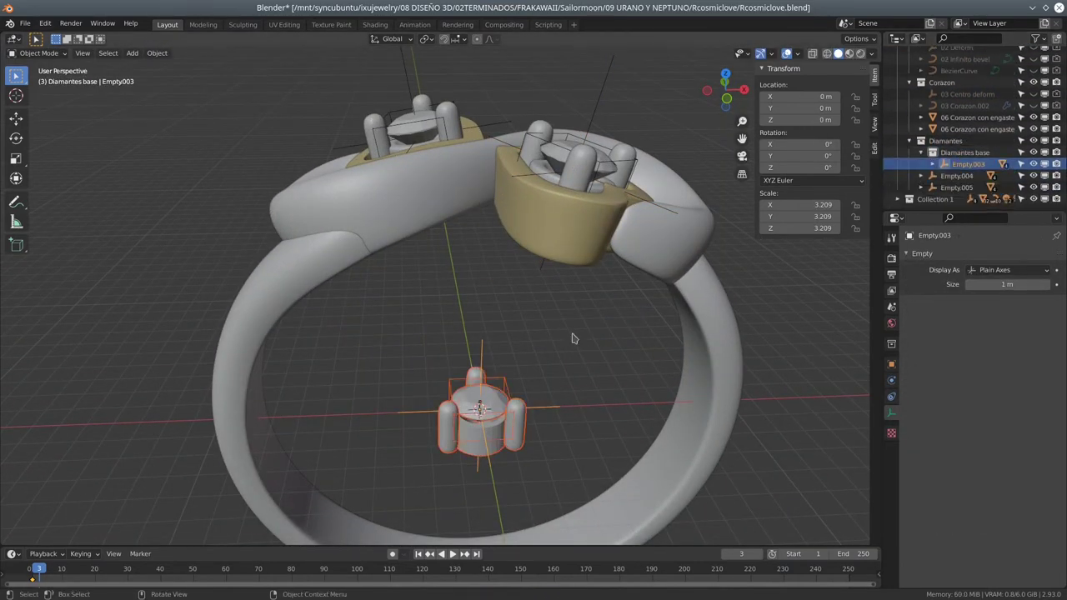
key(KP_1)
key(Tab)
key(a)
key(KP_Decimal)
key(ctrl+r)
drag(618, 454, 762, 419)
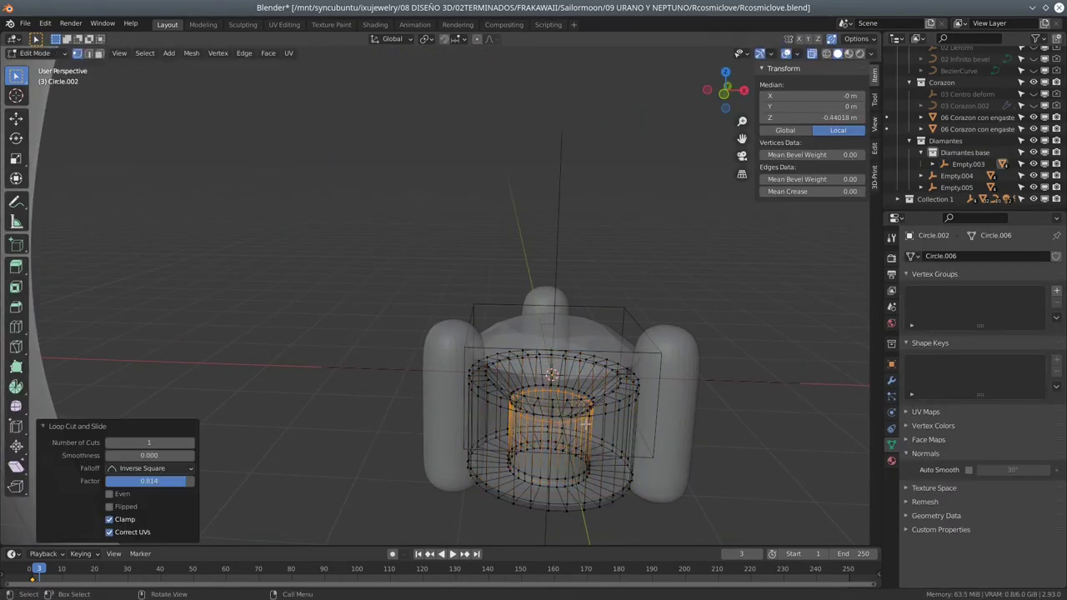
click(581, 422)
key(ctrl+r)
click(517, 380)
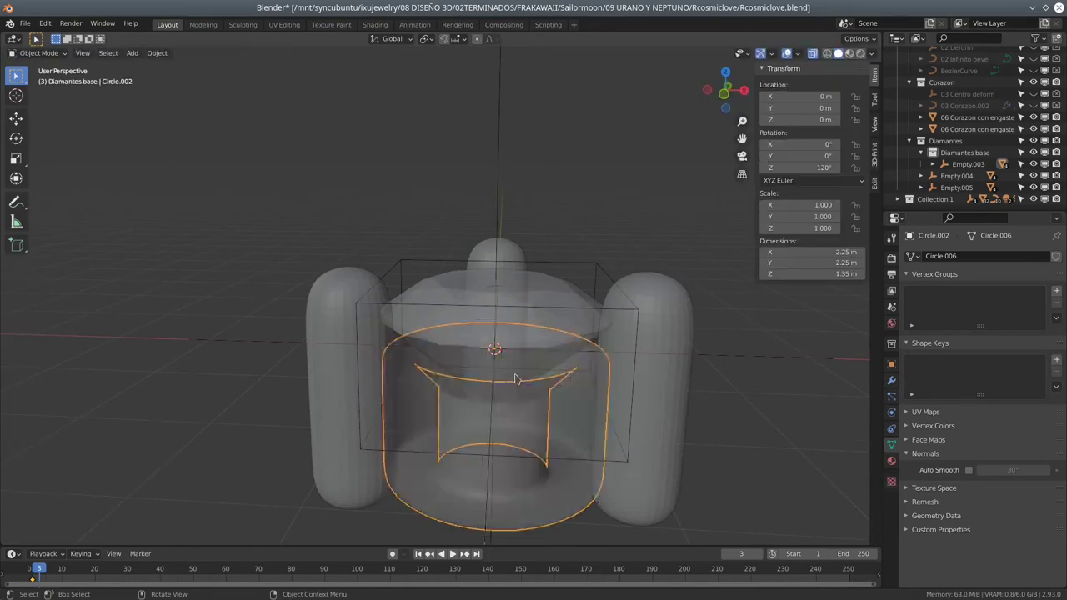
click(566, 517)
key(Tab)
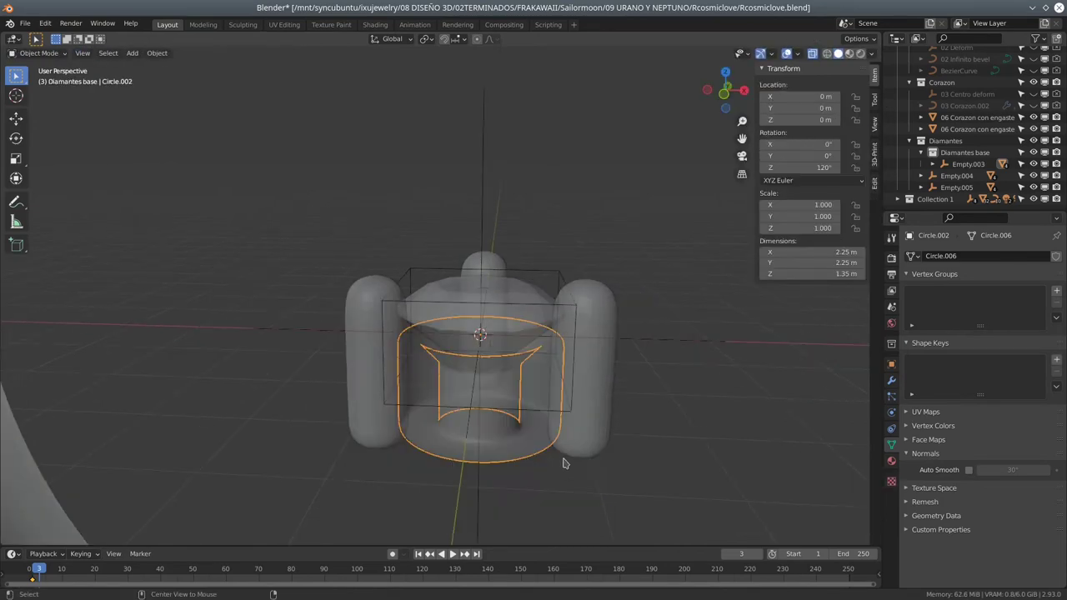
Select the spare setting's gem, save the ring file, and inspect the setting from above.
right_click(548, 364)
click(575, 276)
key(g)
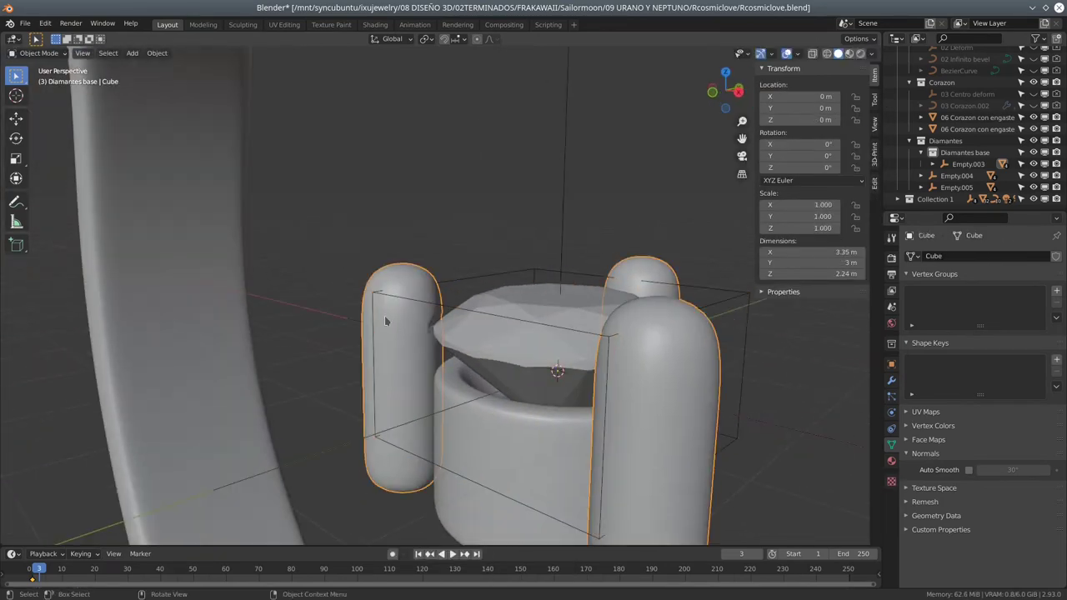
key(ctrl+s)
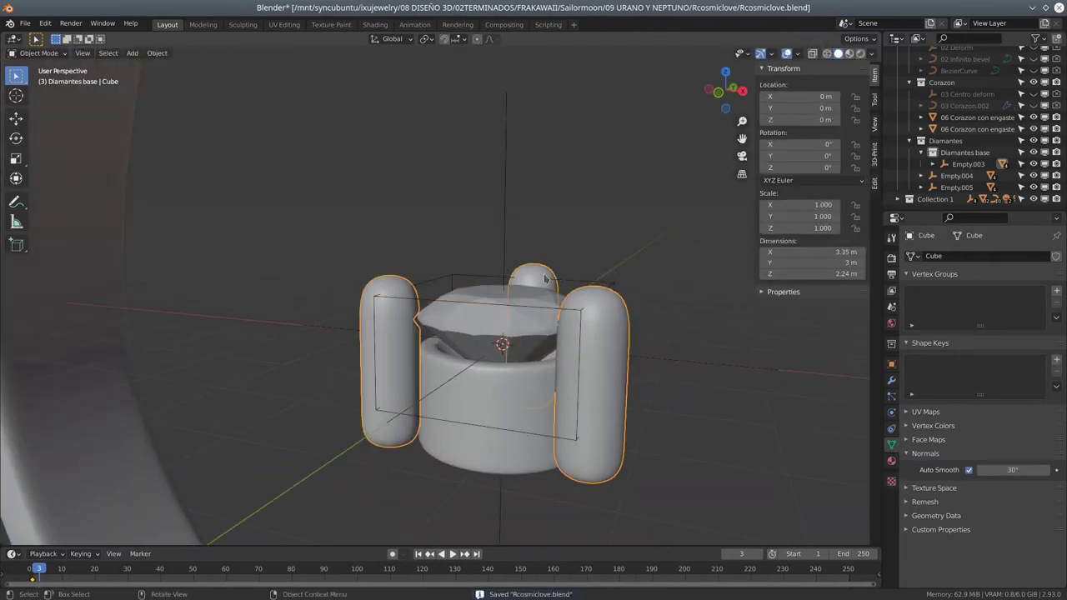
key(KP_7)
scroll(up, 3)
drag(463, 341, 417, 436)
scroll(down, 3)
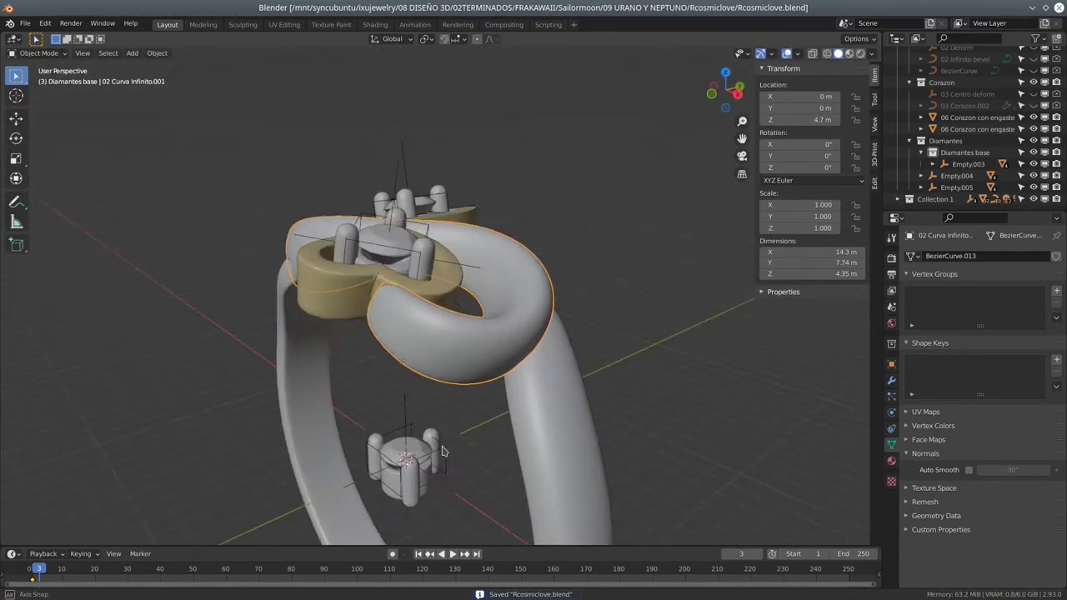
click(525, 304)
Append the Gema RosaFancy material from the MATERIALES.blend asset library.
click(892, 461)
click(911, 293)
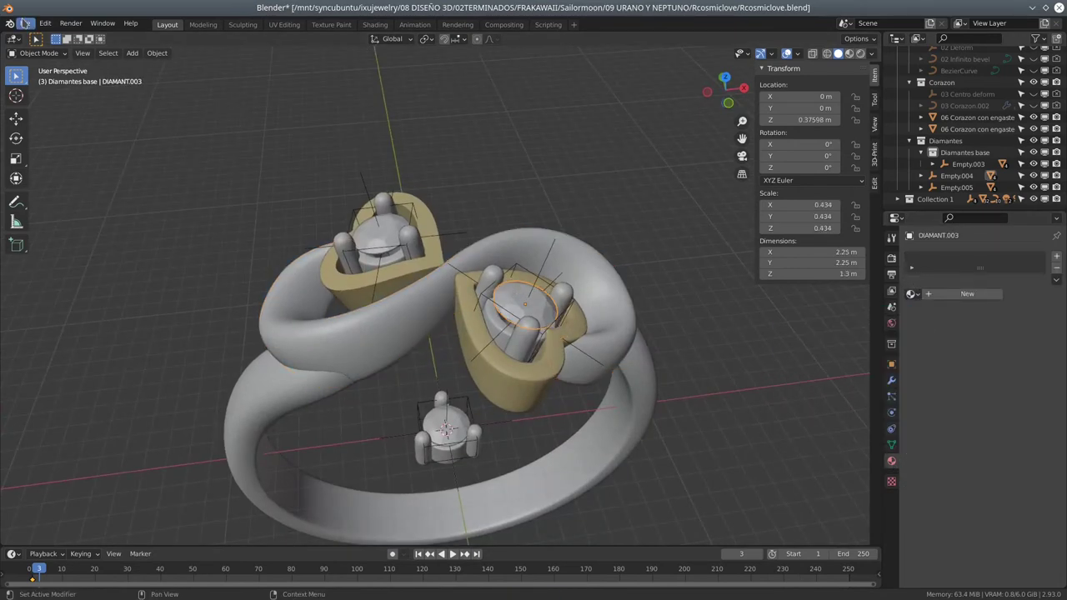
click(25, 23)
click(46, 152)
click(275, 476)
double_click(493, 248)
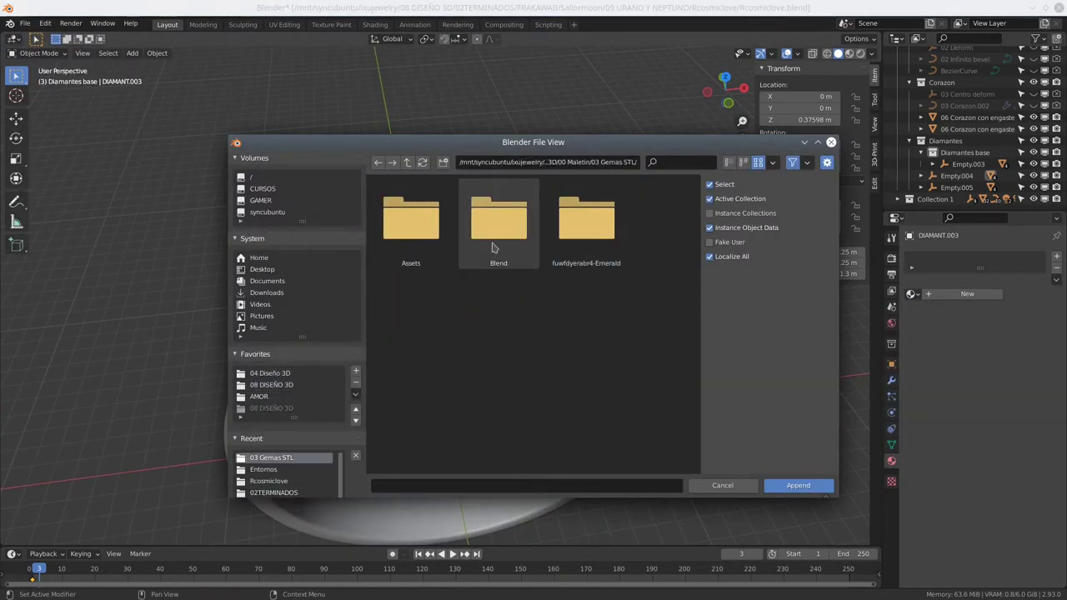
double_click(476, 226)
double_click(590, 238)
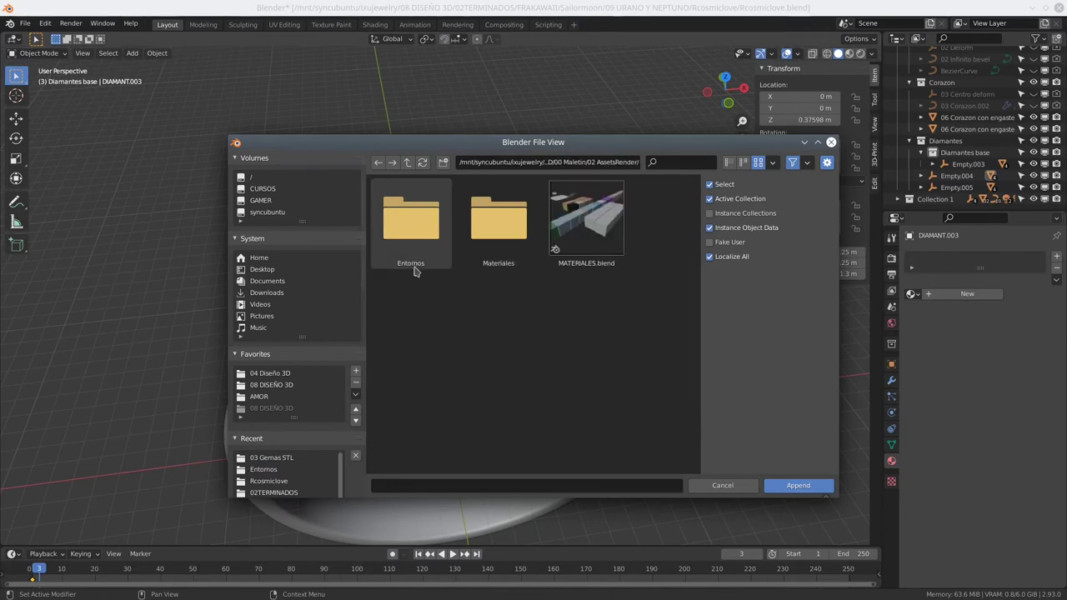
double_click(586, 221)
scroll(down, 3)
double_click(410, 388)
scroll(down, 3)
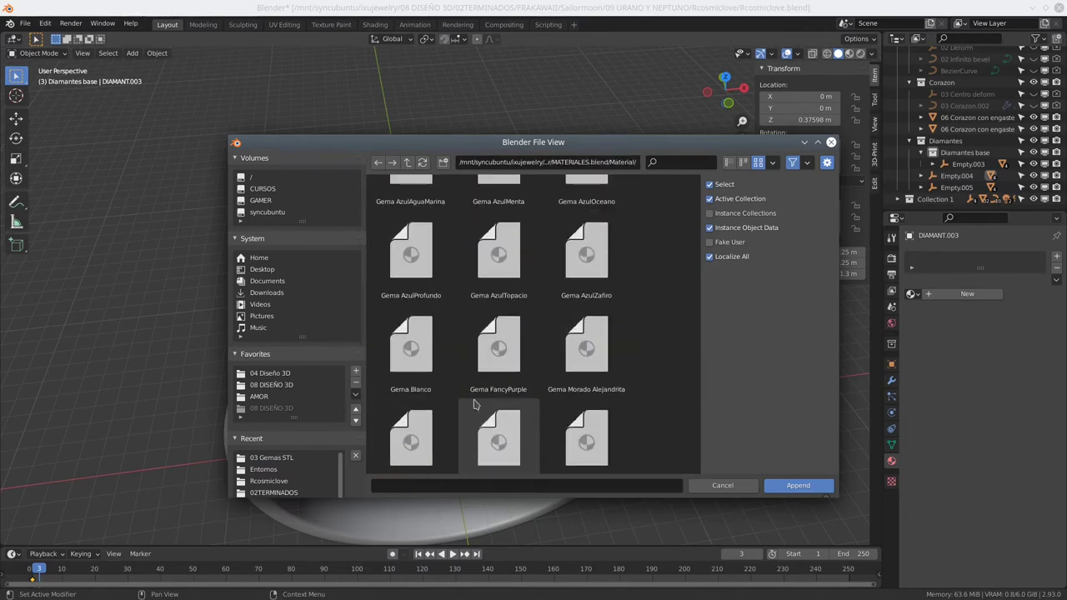
double_click(553, 362)
Assign gem materials to both hearts' diamonds, then link materials from the ring with Ctrl+L.
click(911, 294)
click(822, 364)
click(912, 294)
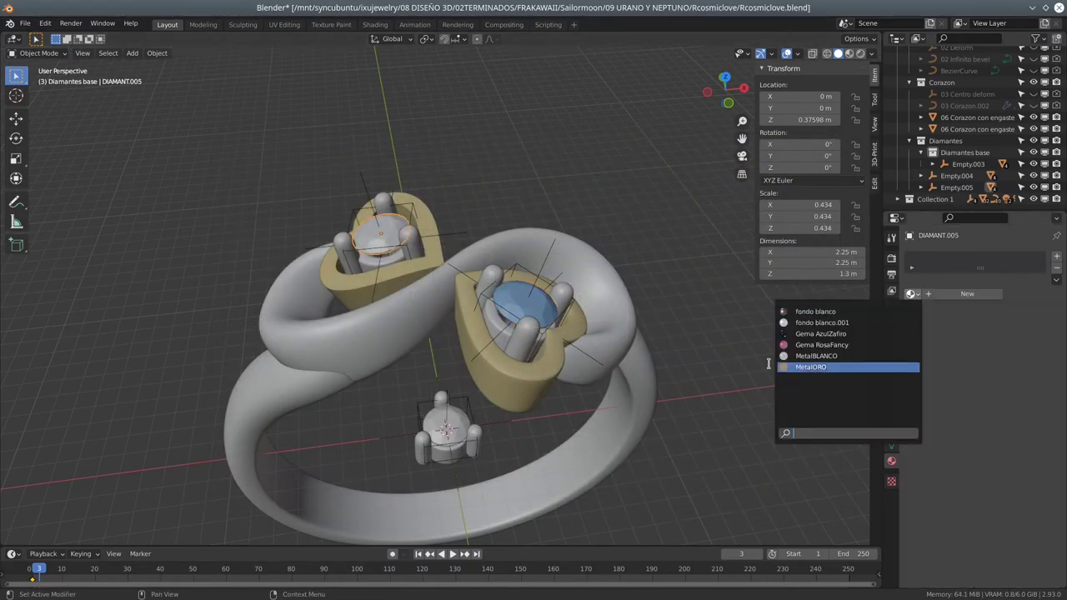
click(822, 365)
click(400, 292)
key(ctrl+l)
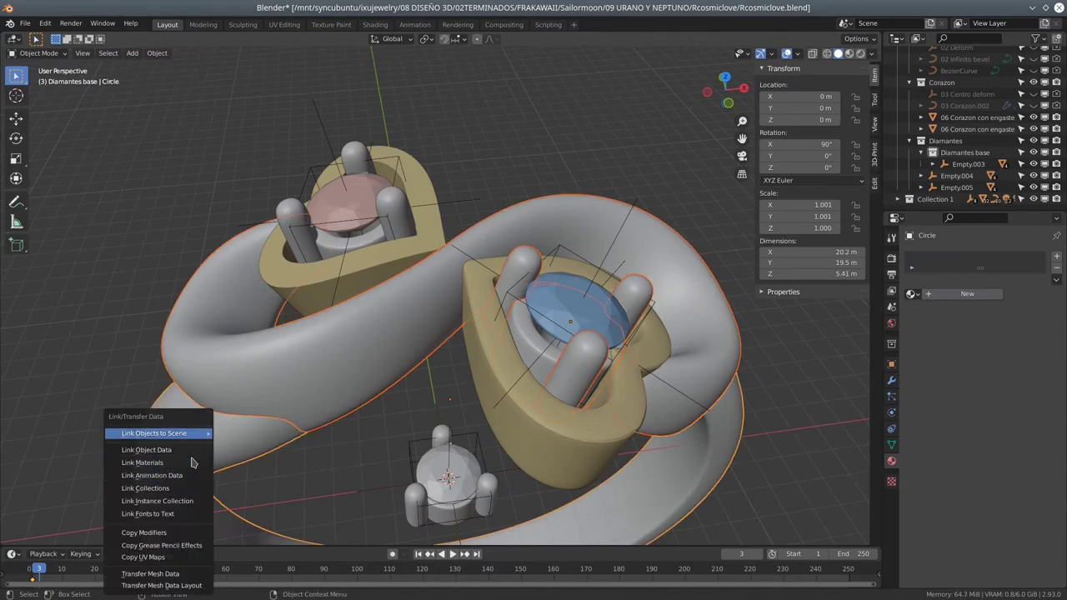
click(143, 463)
Select the left heart setting, briefly enter Edit Mode, and save the ring file.
click(284, 285)
drag(285, 284, 345, 296)
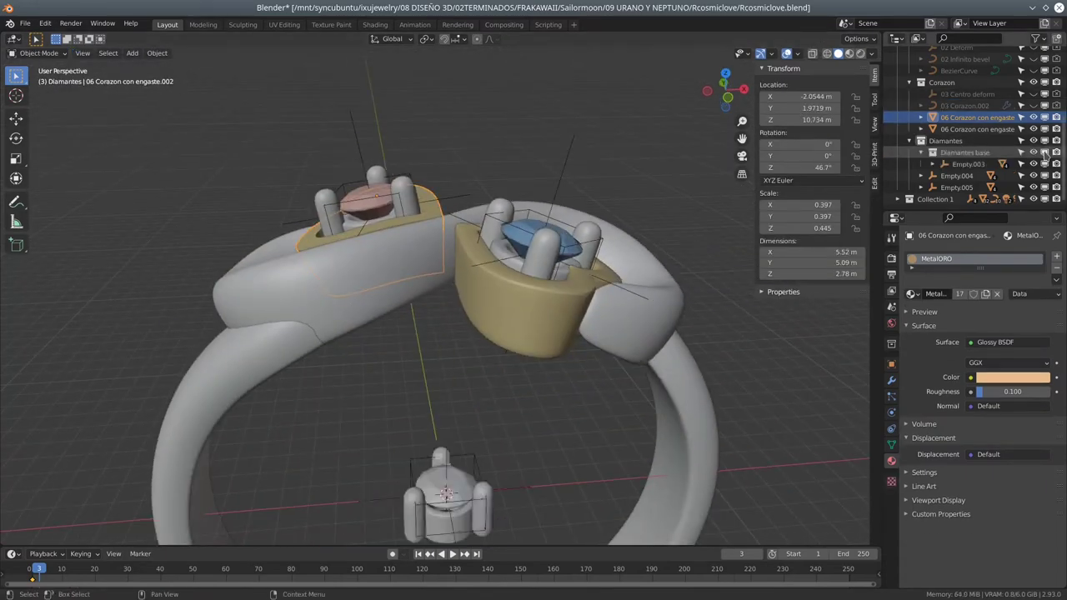
key(ctrl+s)
key(Tab)
drag(412, 417, 369, 280)
key(Tab)
key(ctrl+s)
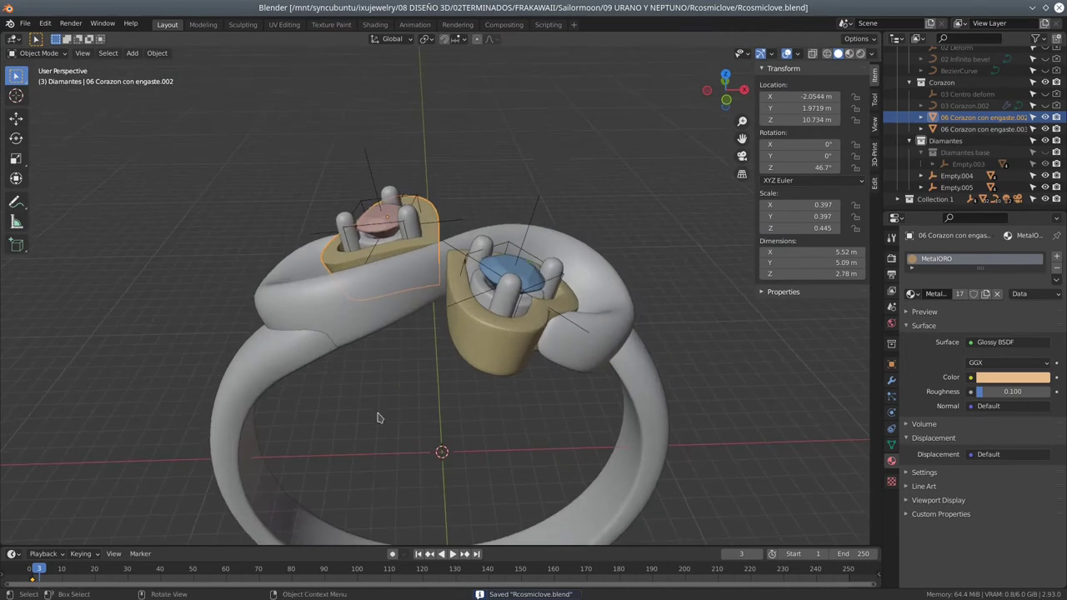
click(369, 280)
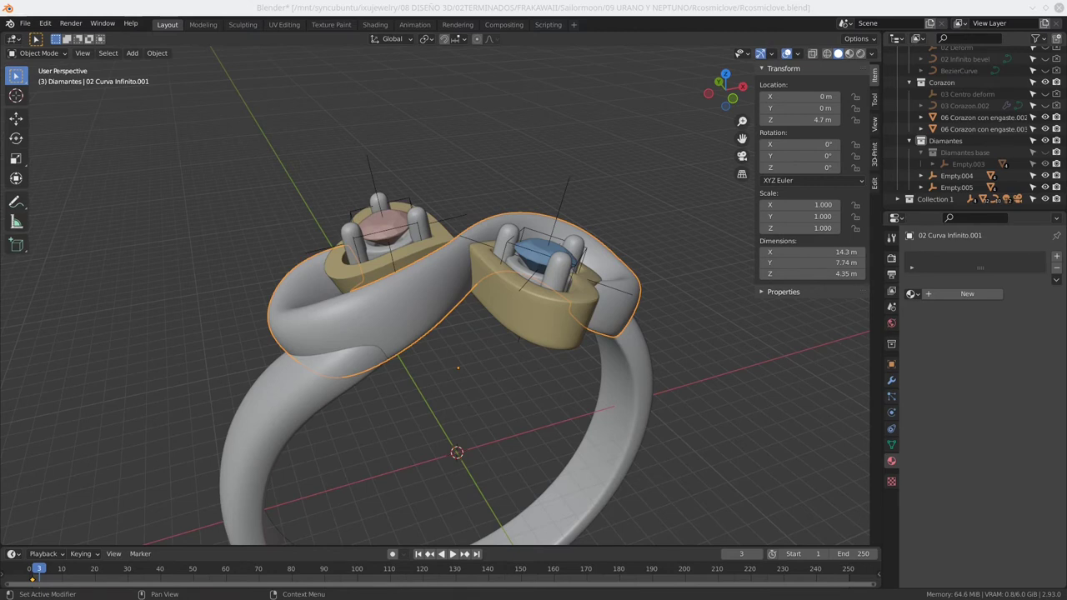
Link the hearts' gold material onto the infinity band.
click(642, 350)
key(ctrl+l)
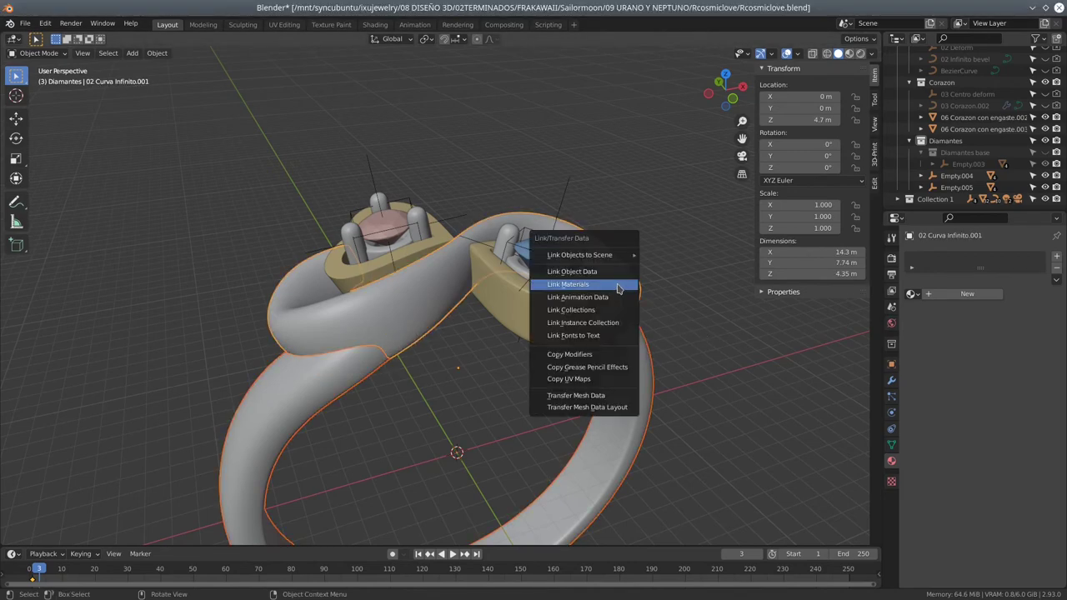
key(shift+l)
click(597, 298)
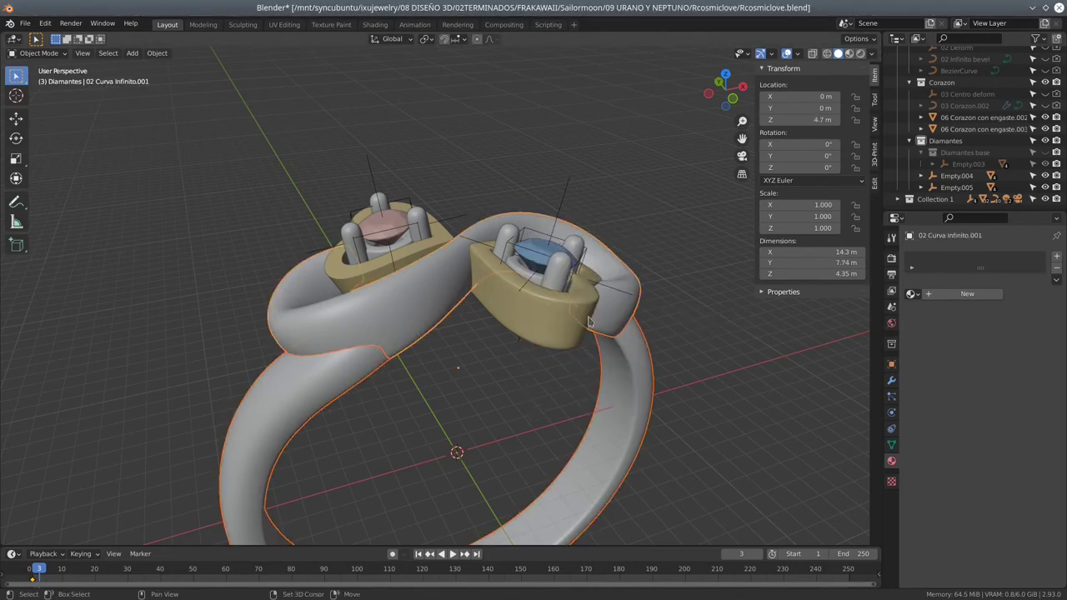
Copy the gold material from the heart setting onto the blue gem's setting cup.
click(588, 321)
key(ctrl+l)
click(517, 317)
scroll(up, 3)
click(527, 309)
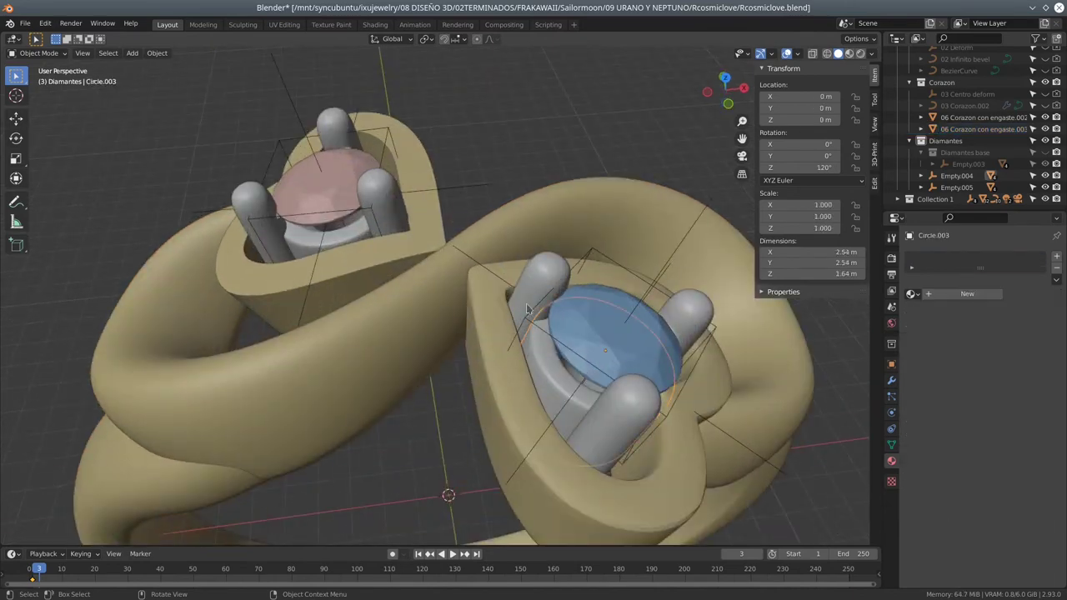
click(343, 240)
key(ctrl+l)
click(317, 272)
Switch the viewport back to Solid shading and inspect the heart setting.
scroll(down, 3)
drag(317, 272, 534, 375)
scroll(up, 3)
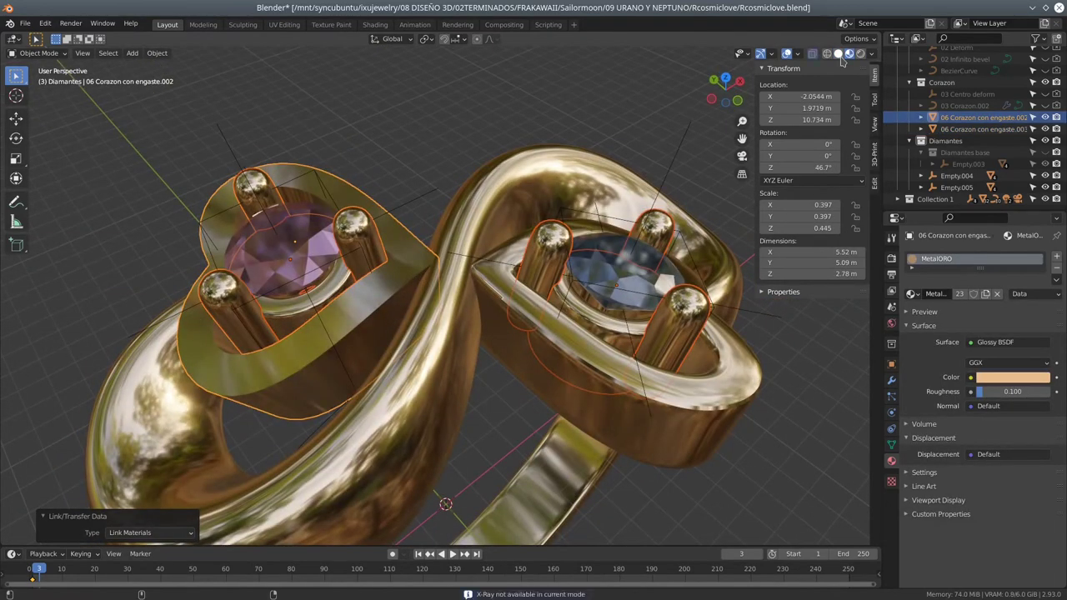
click(837, 53)
key(Tab)
scroll(up, 3)
click(314, 292)
scroll(down, 3)
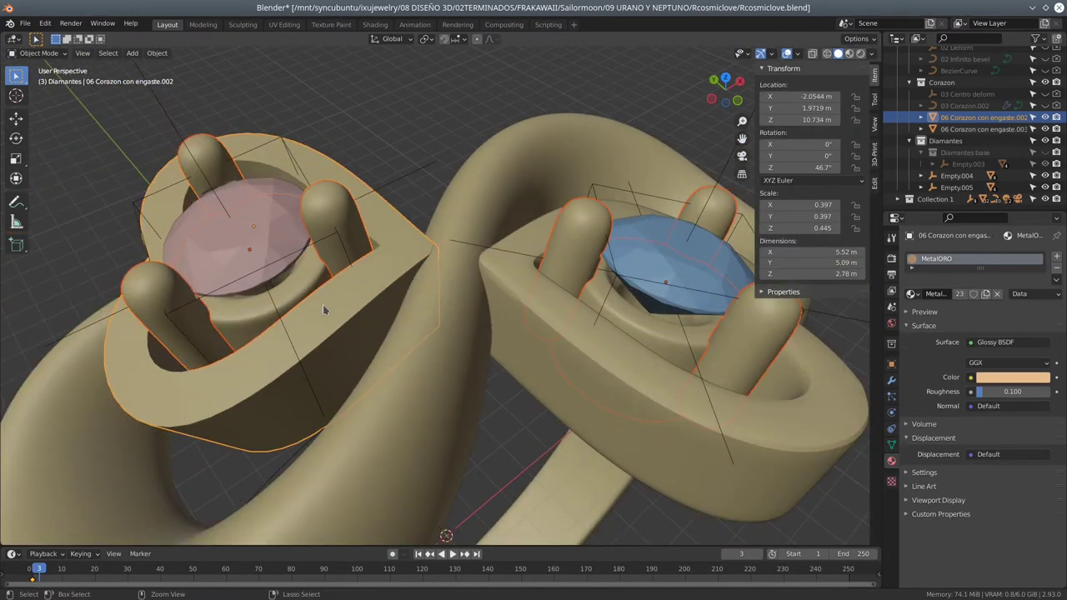
scroll(down, 3)
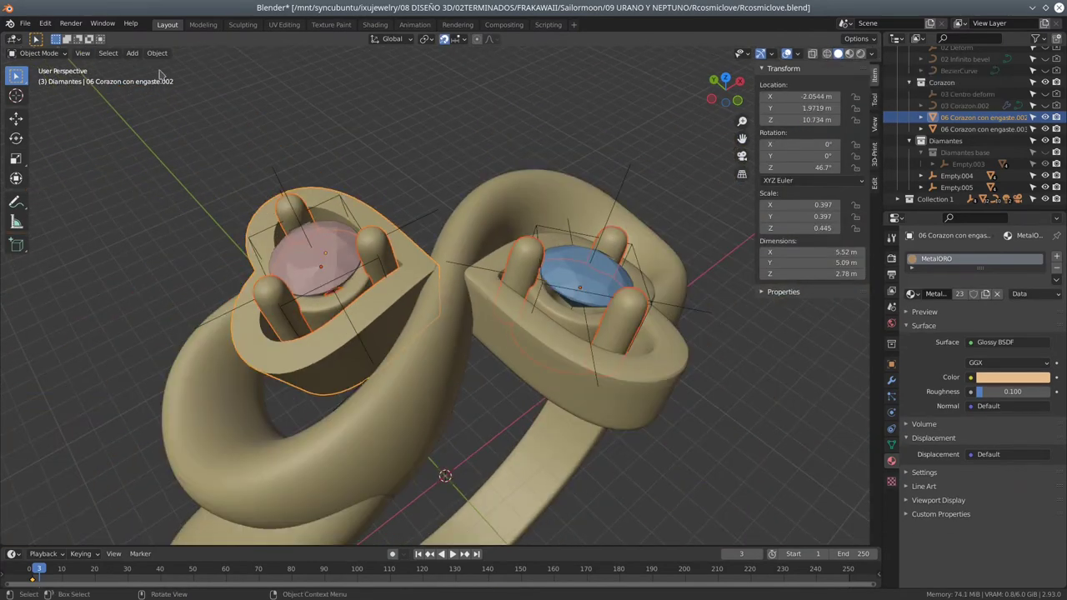
click(109, 53)
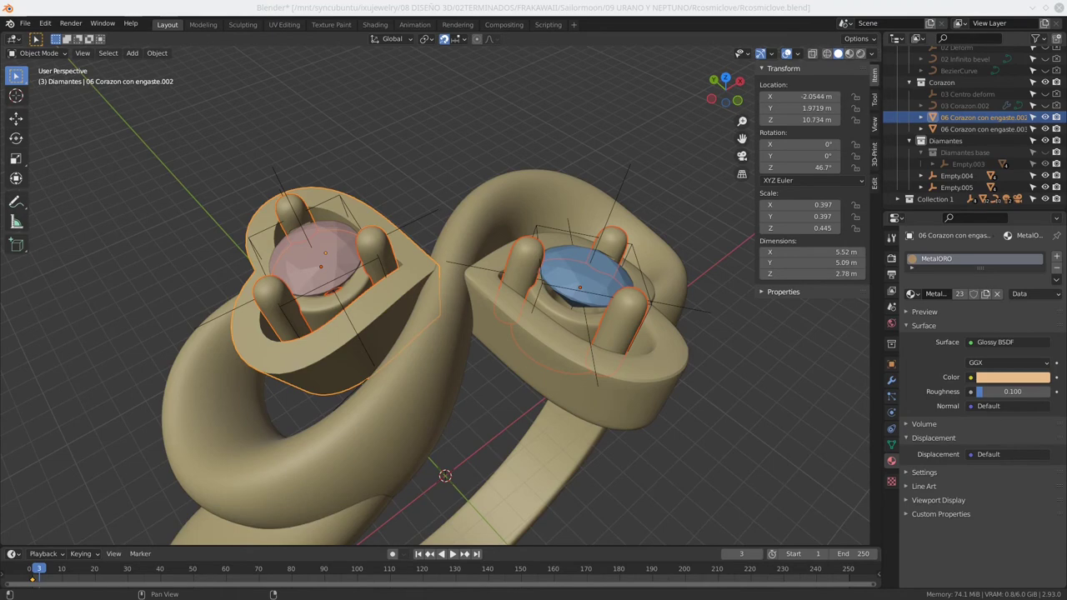
Preview the ring in Rendered shading and bring up the Cycles render settings.
click(465, 138)
key(z)
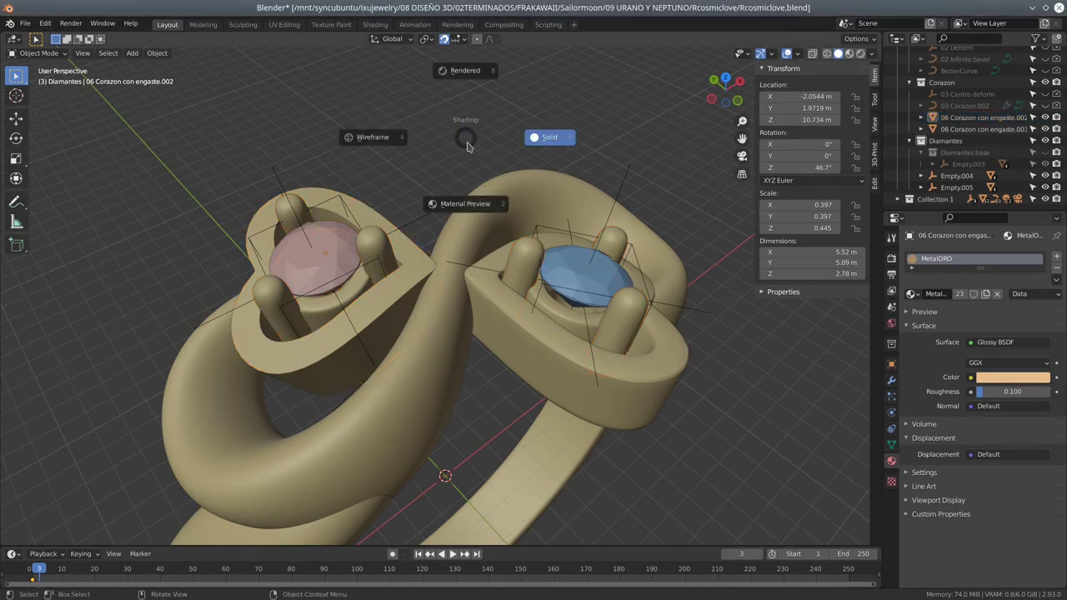
click(451, 72)
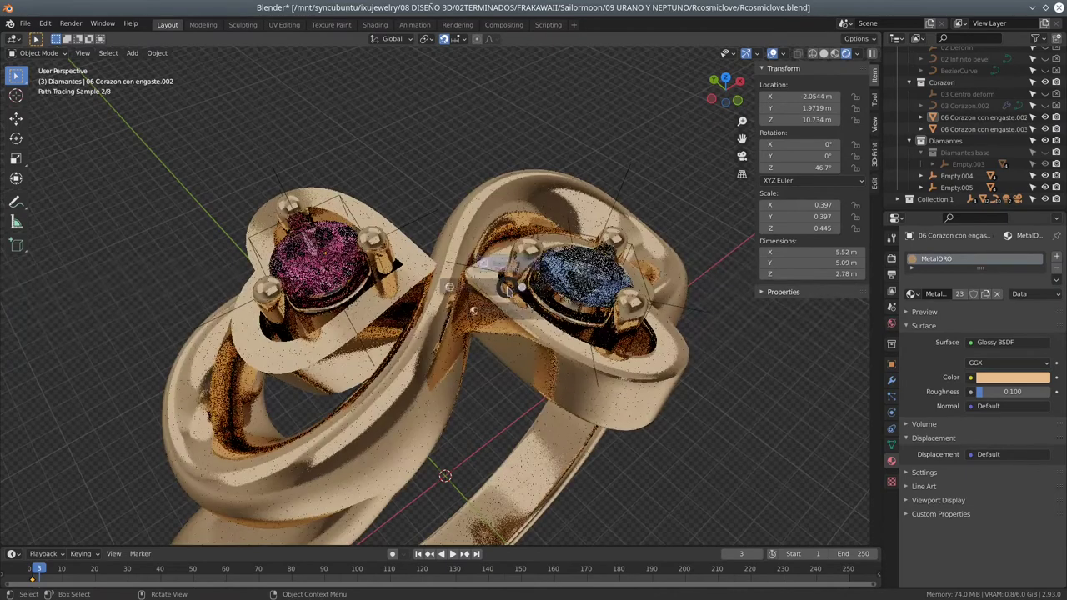
key(z)
click(584, 286)
click(891, 256)
key(z)
click(639, 253)
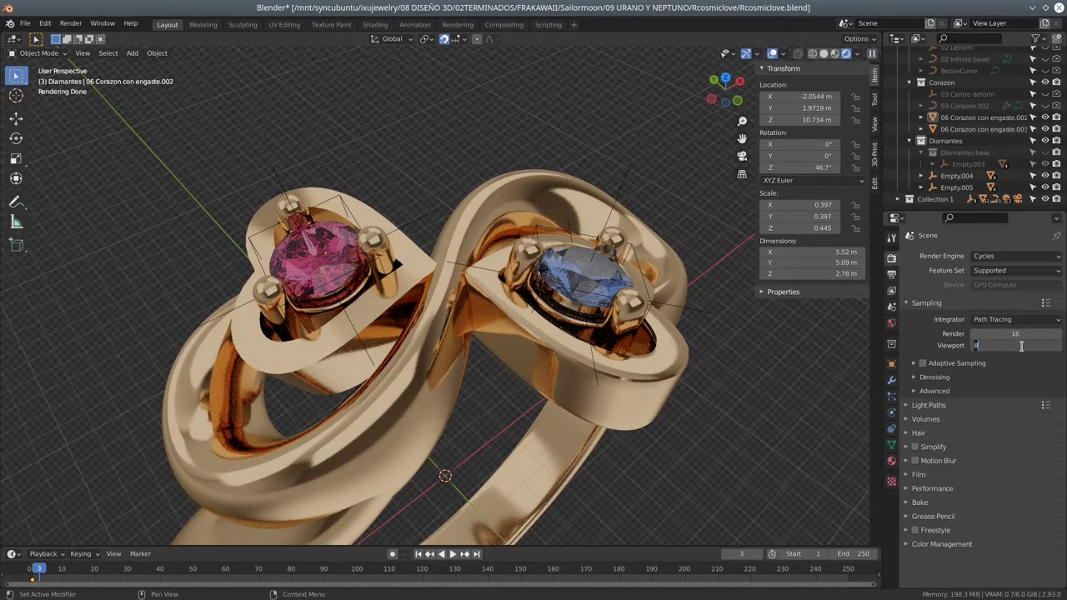
Enable viewport denoising with OptiX as the denoiser, then turn it back off.
click(915, 376)
click(974, 414)
click(1017, 414)
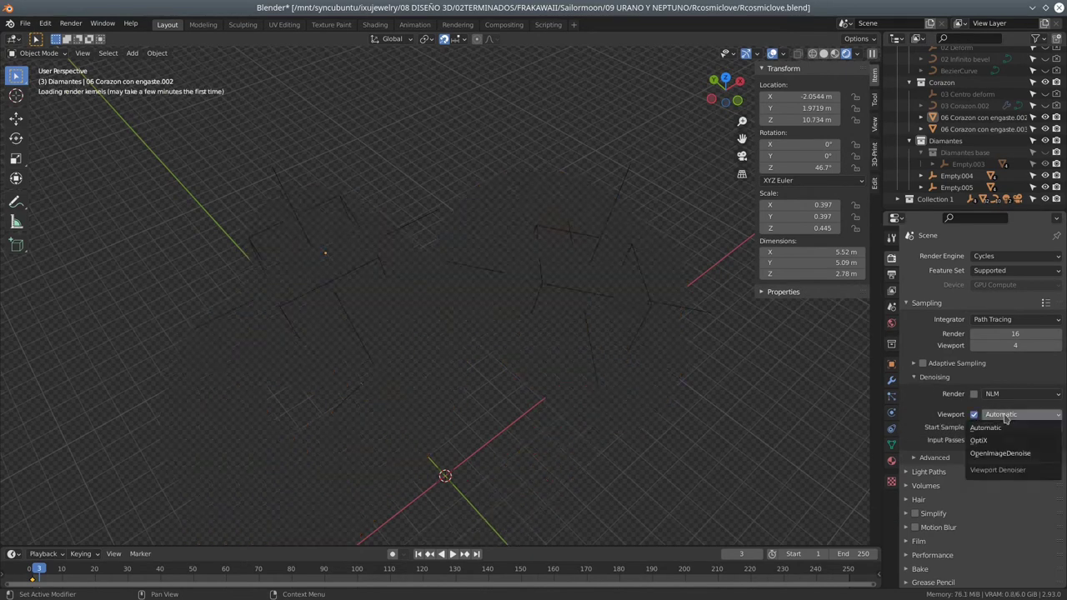
click(1004, 431)
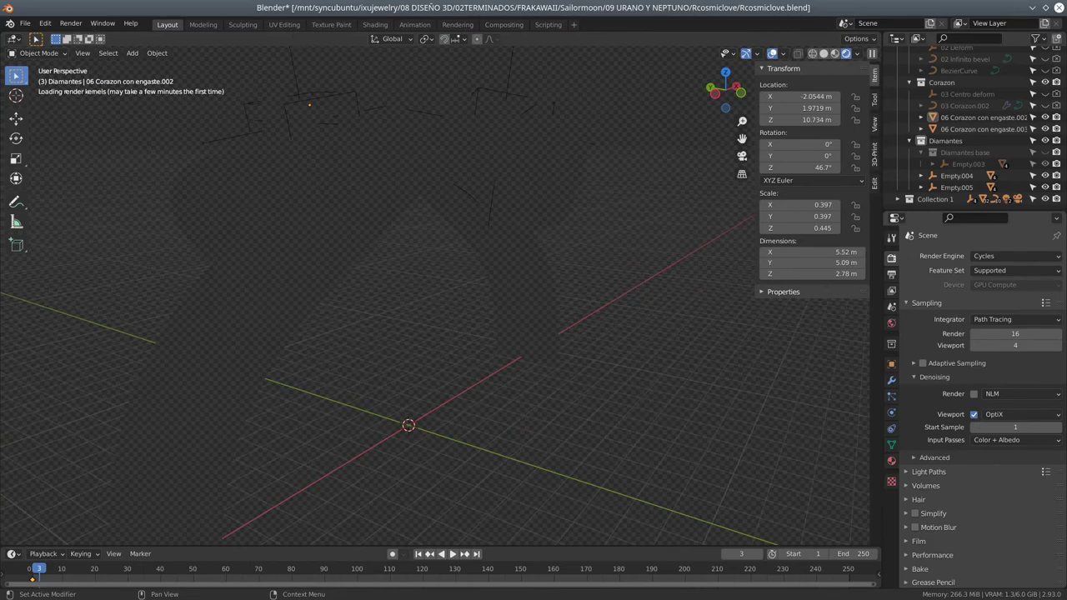
click(974, 415)
Return to Solid shading, isolate the heart setting with /, and enter Edit Mode.
key(z)
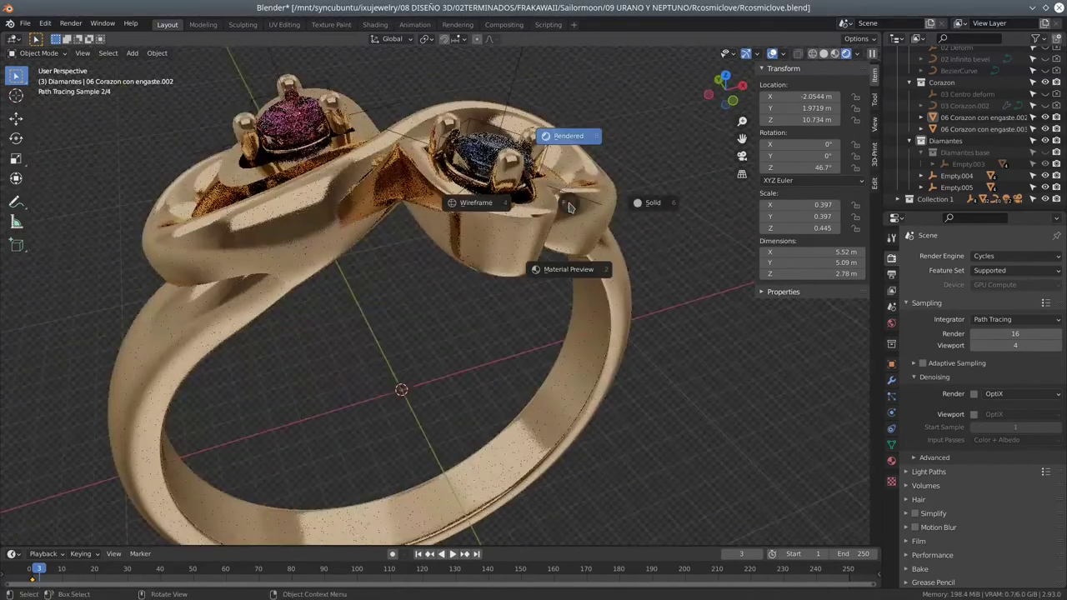
click(653, 203)
key(KP_Divide)
key(Tab)
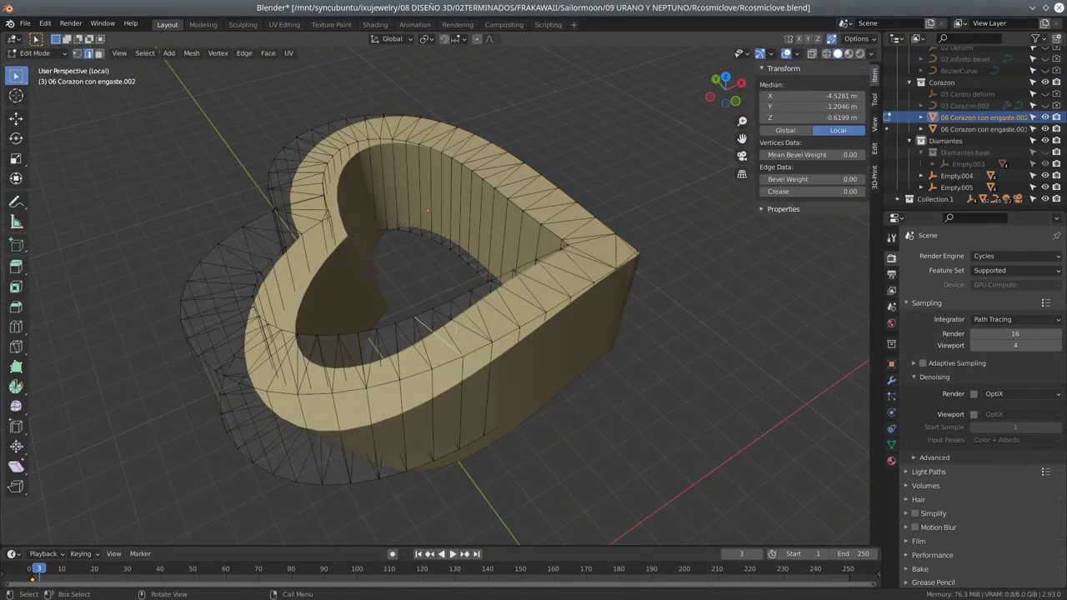
Dissolve the stray diagonal edges on the heart mesh.
scroll(up, 3)
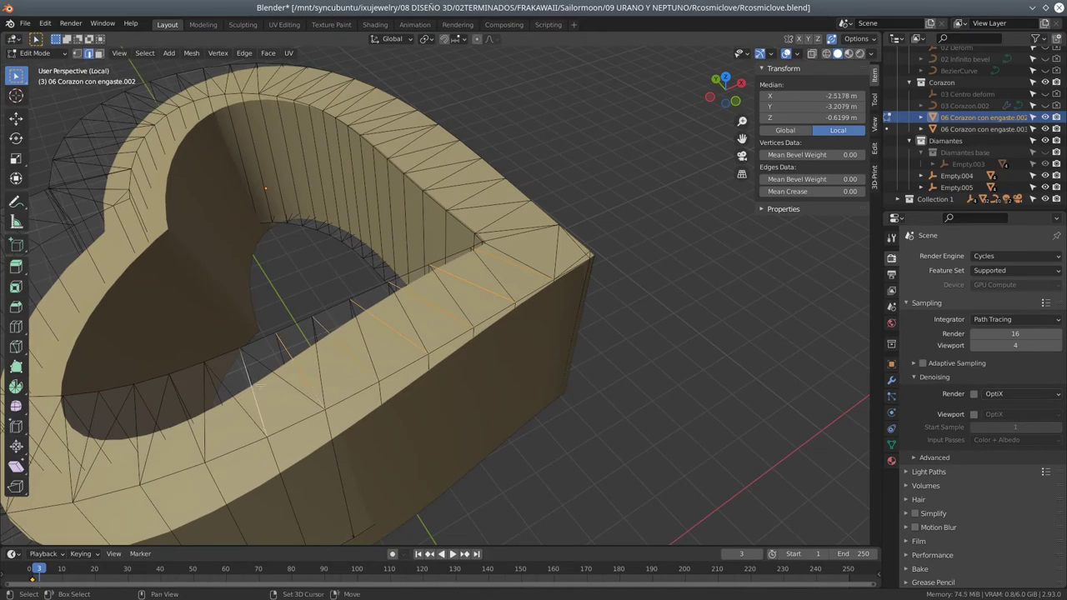
drag(379, 341, 341, 300)
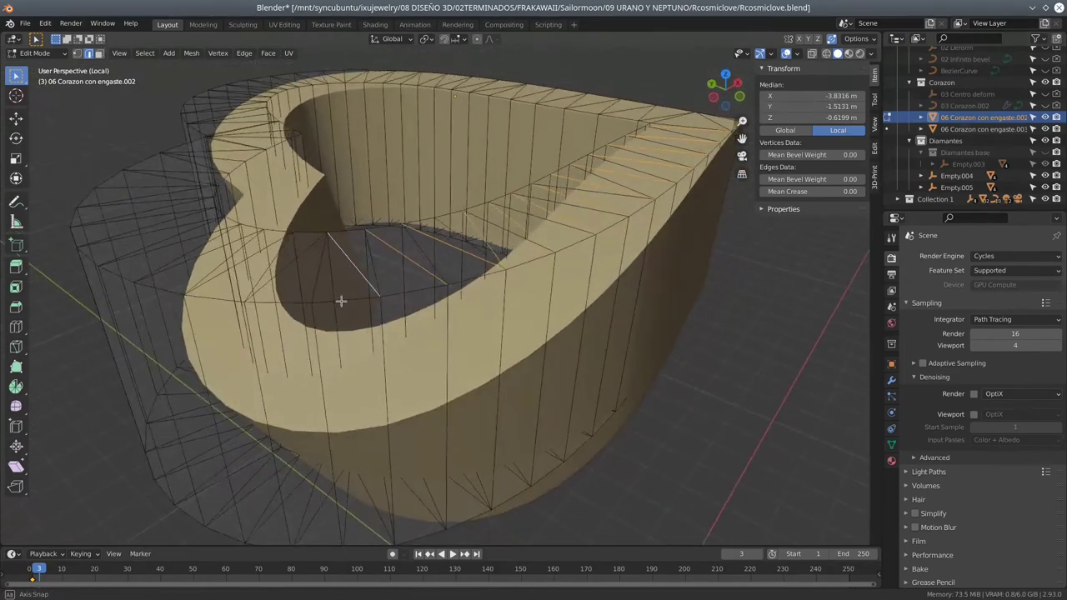
drag(250, 254, 357, 284)
scroll(up, 3)
click(365, 315)
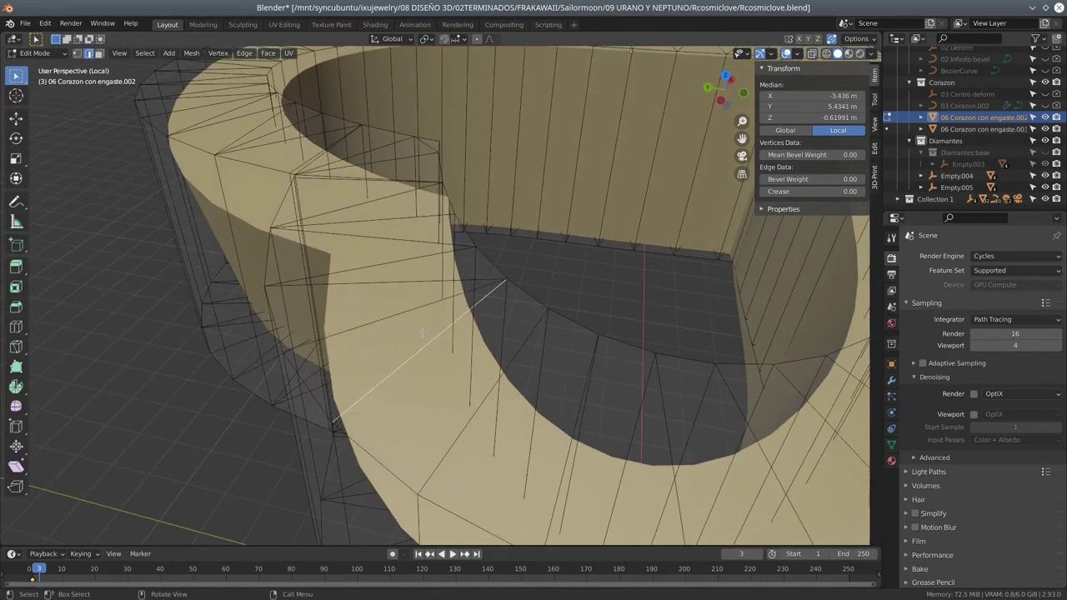
key(x)
click(421, 337)
drag(421, 337, 334, 304)
key(x)
click(417, 365)
key(x)
click(405, 365)
Dissolve the diagonal edges on the heart's top face.
click(331, 301)
click(258, 288)
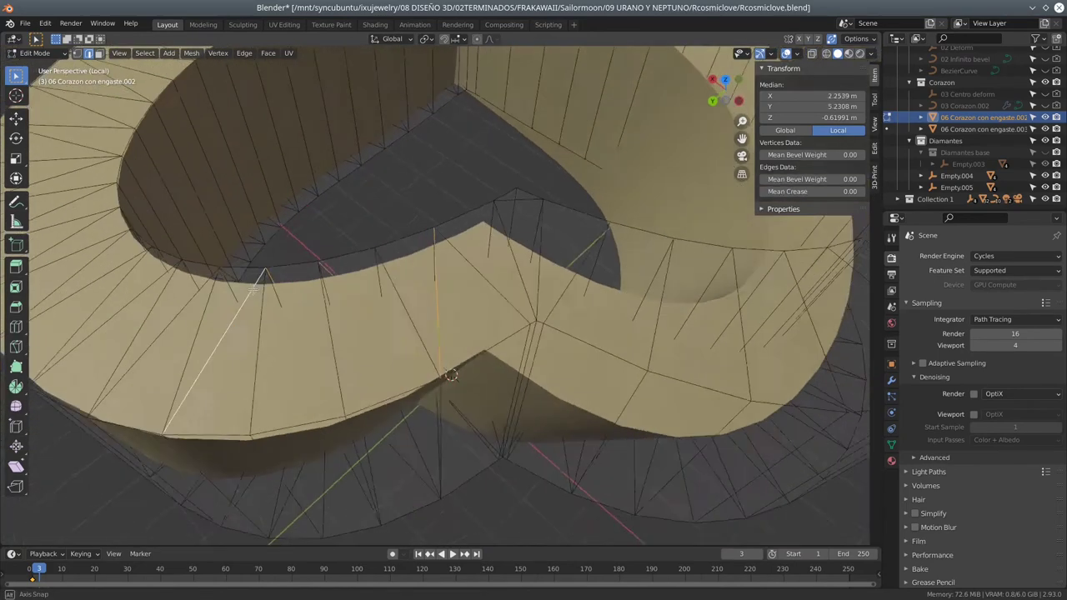
drag(258, 288, 270, 281)
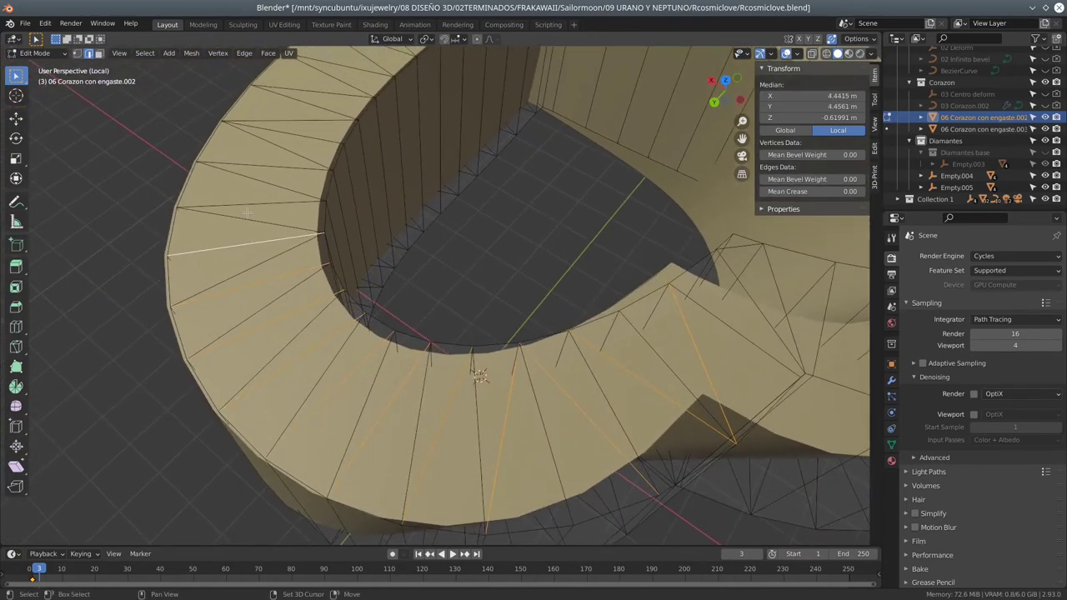
key(x)
click(293, 179)
drag(293, 179, 511, 266)
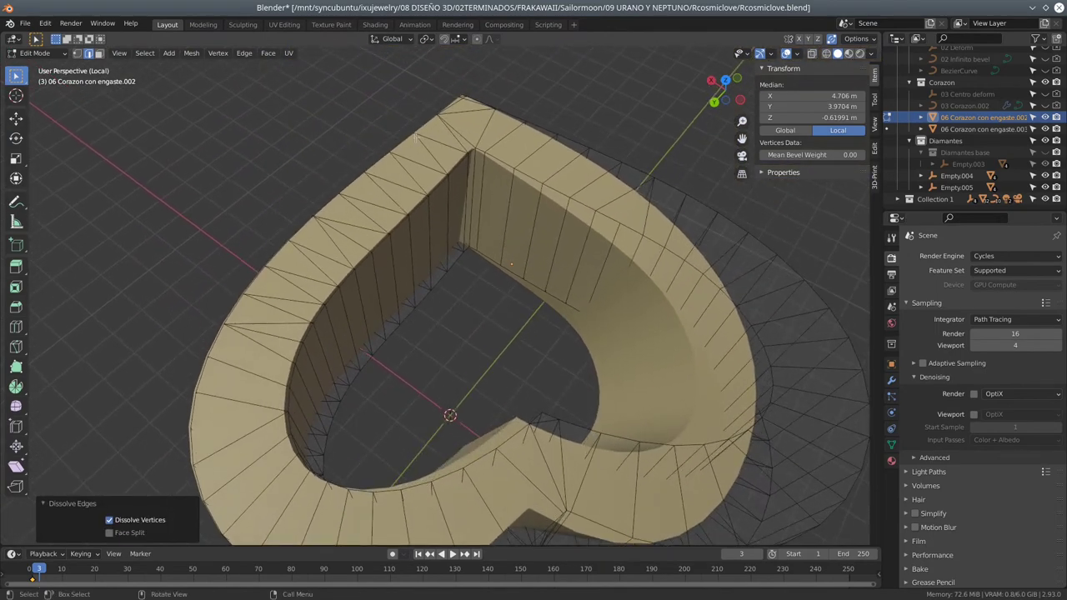
click(428, 153)
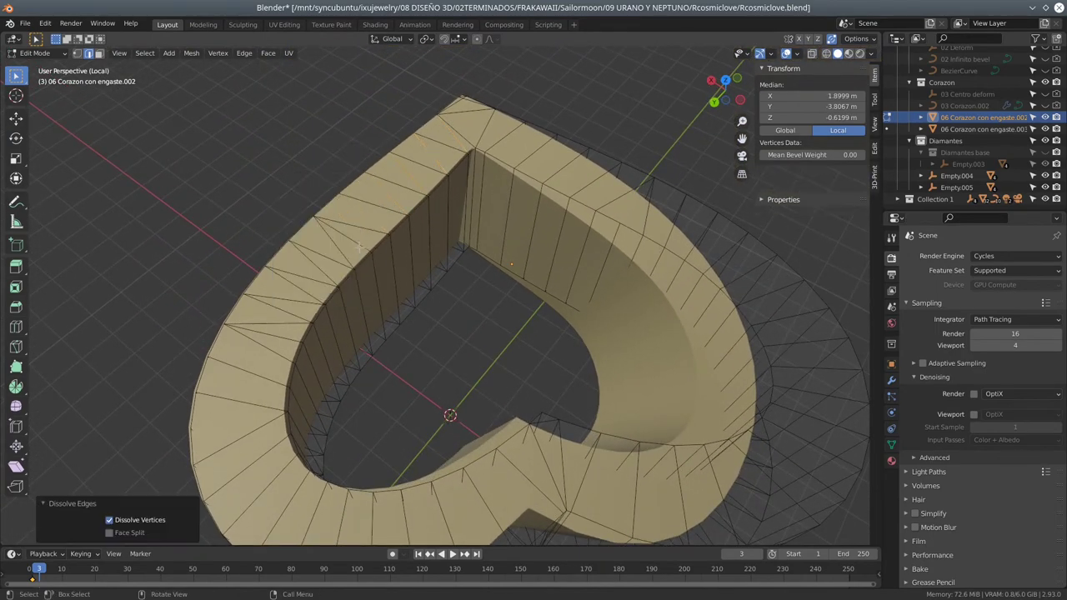
drag(425, 251, 469, 360)
Add a Ctrl+R loop cut on the heart band and slide it into place.
key(x)
click(667, 351)
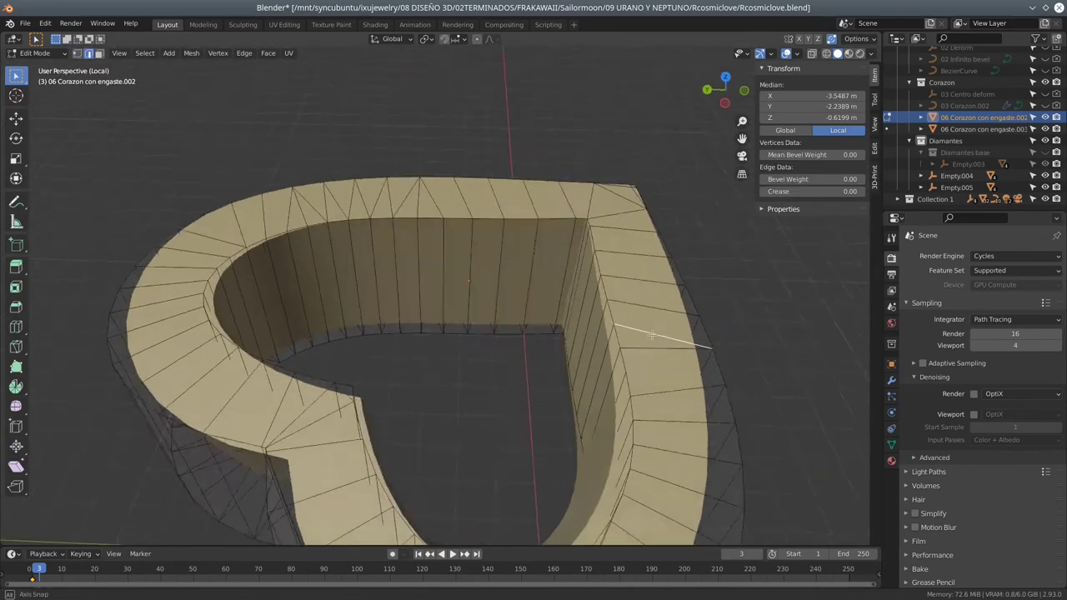
key(ctrl+r)
click(469, 360)
key(1)
key(shift+v)
click(578, 405)
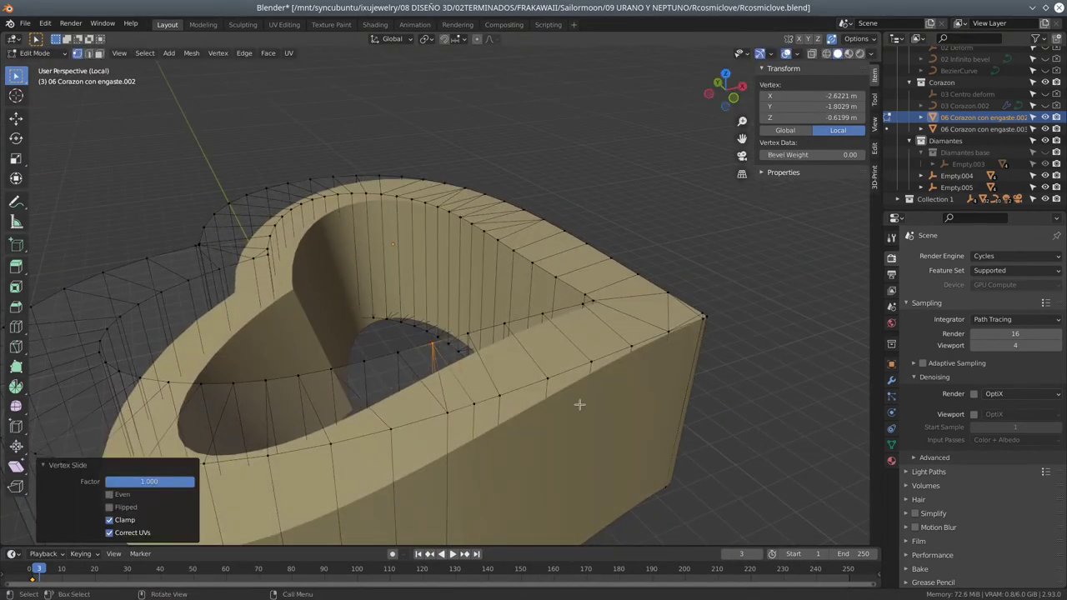
drag(579, 405, 613, 370)
drag(684, 247, 369, 236)
Dissolve the remaining triangle-fan edges into quads along the inner wall.
key(x)
click(369, 236)
key(x)
click(471, 202)
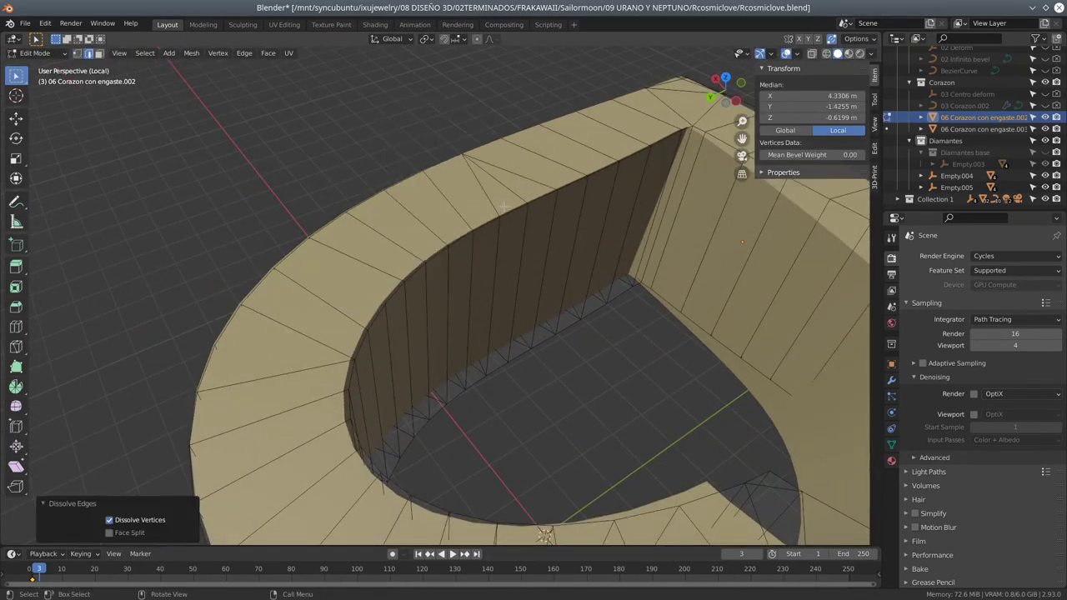
click(500, 188)
key(x)
click(487, 198)
key(1)
click(556, 190)
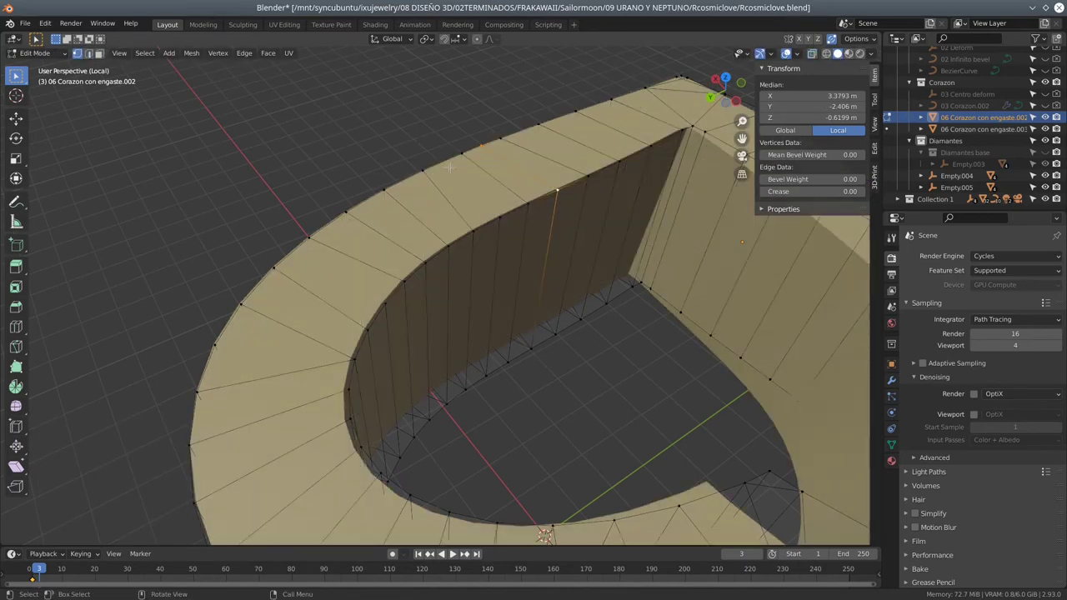
Reselect the whole heart setting in Edit Mode and view the full heart.
key(a)
key(alt+a)
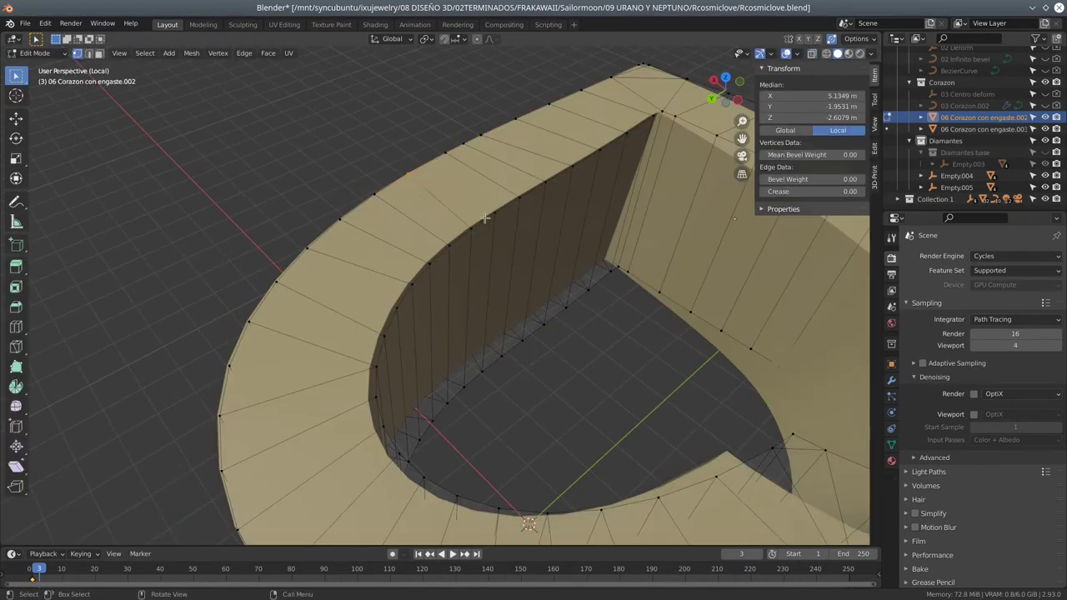
key(Tab)
key(Tab)
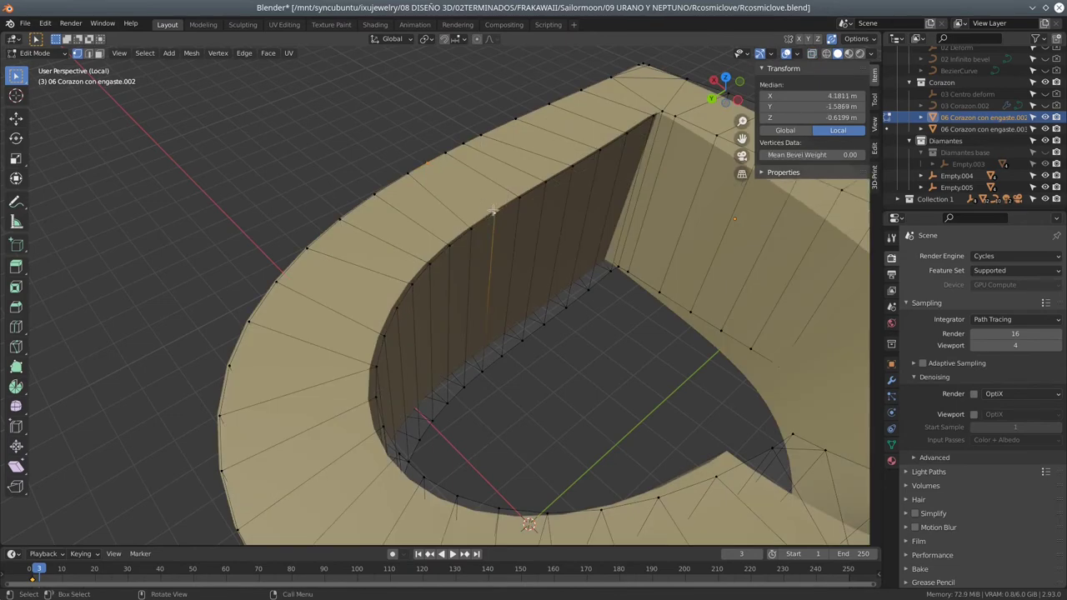
drag(433, 176, 566, 225)
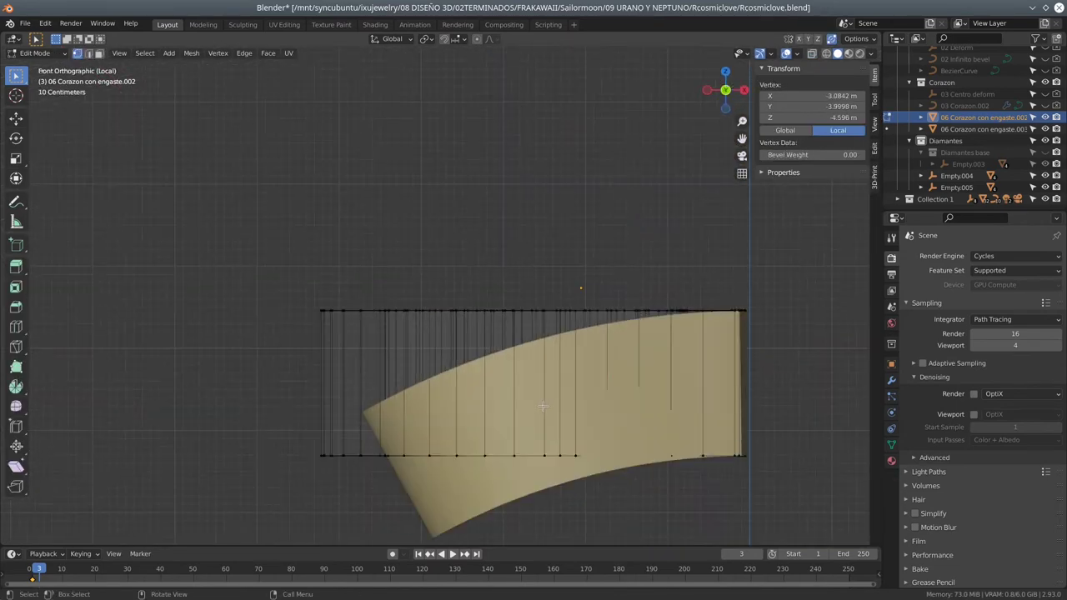
Select the heart's top vertex ring and delete the lower part of the setting.
drag(317, 250, 750, 350)
drag(750, 350, 222, 231)
key(KP_1)
key(x)
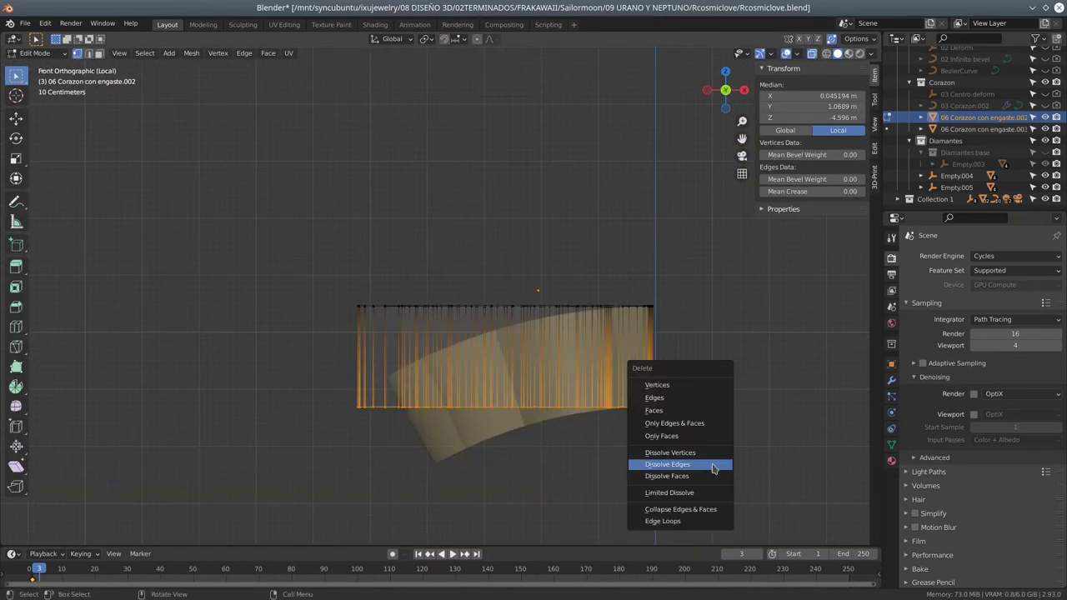
click(699, 466)
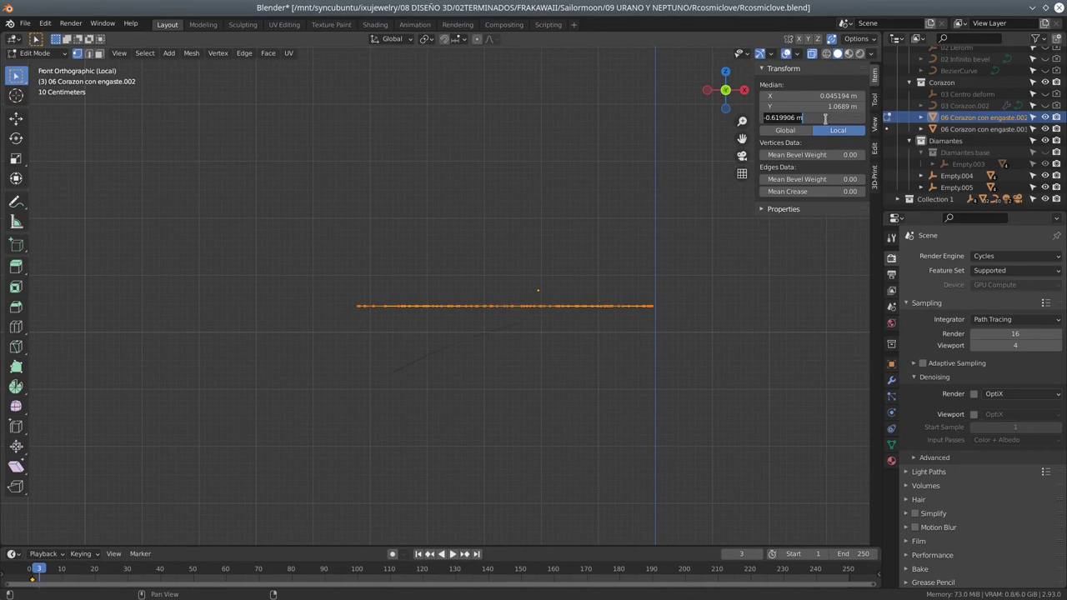
Extrude the band and set its Median Z to -4.596 m.
click(665, 296)
click(837, 117)
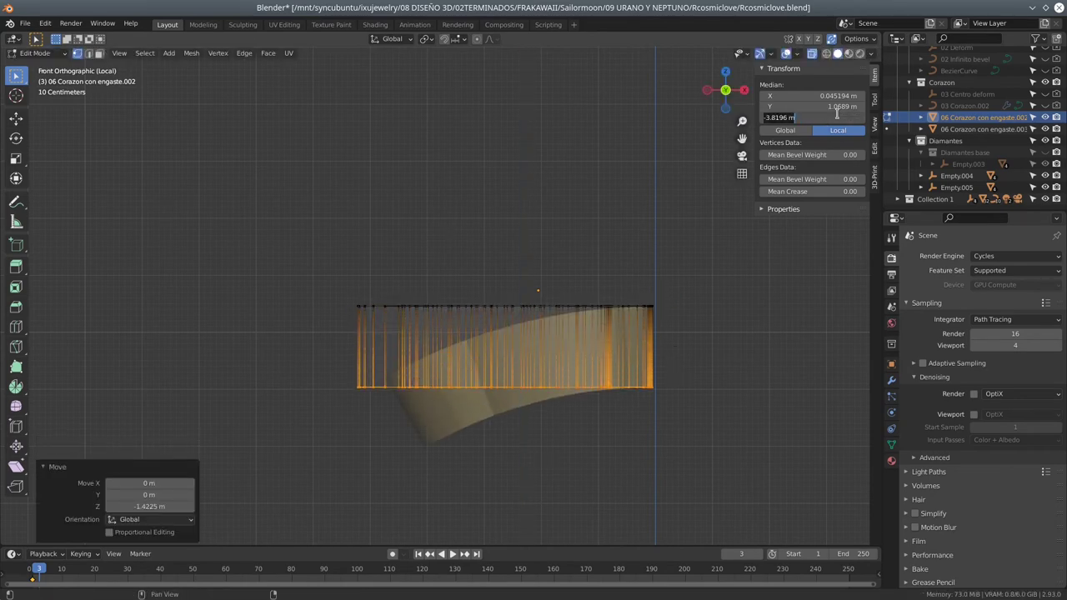
text(.596)
key(Return)
drag(575, 342, 555, 401)
In X-ray view, dissolve the edges at the heart's tip to merge its faces.
key(alt+z)
key(2)
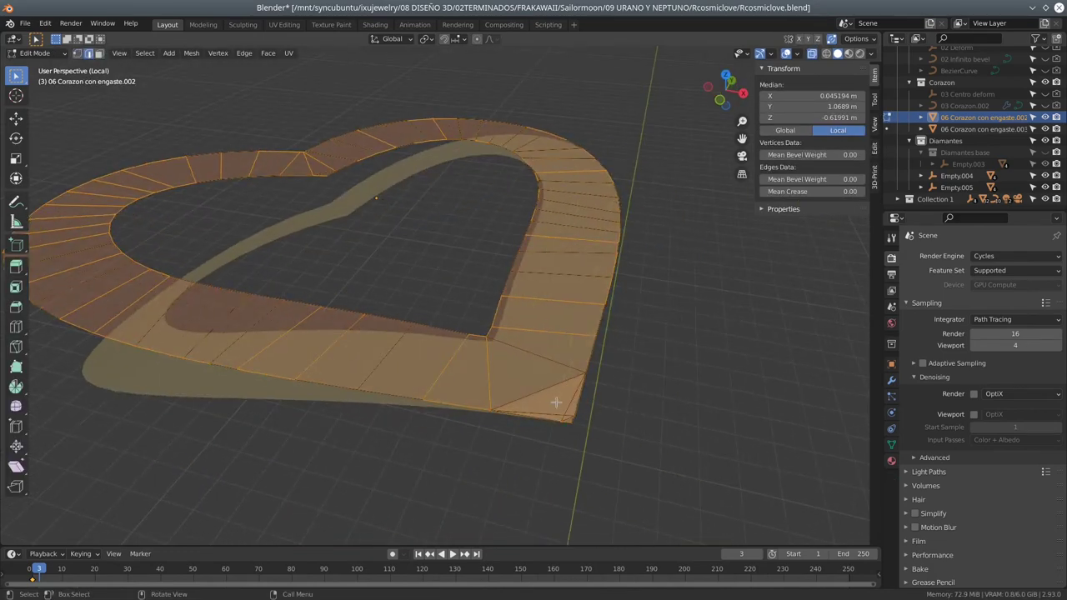
scroll(up, 3)
click(554, 380)
click(564, 388)
key(x)
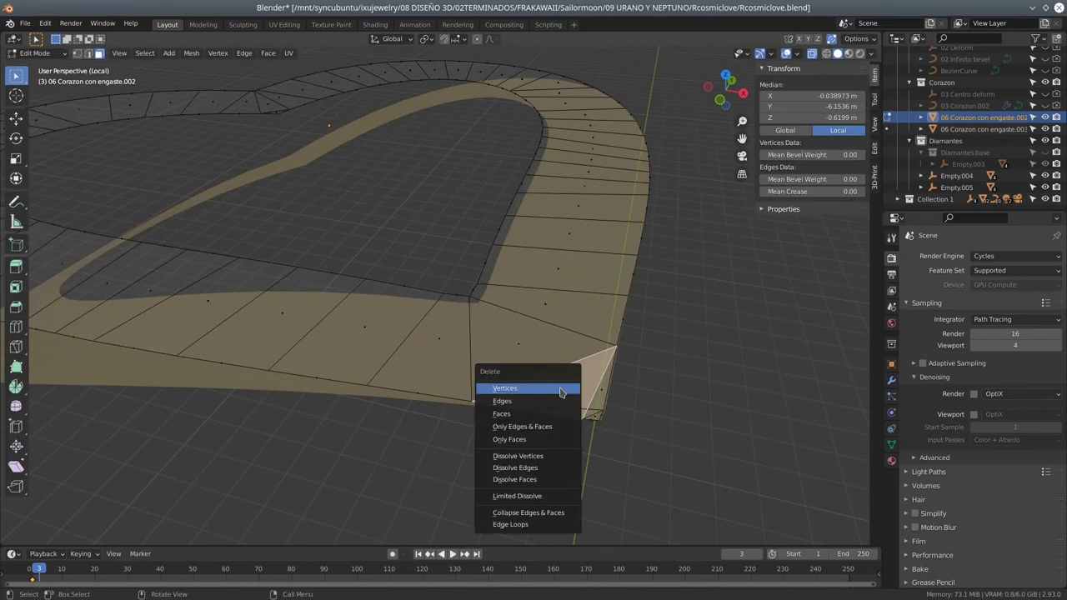
click(537, 468)
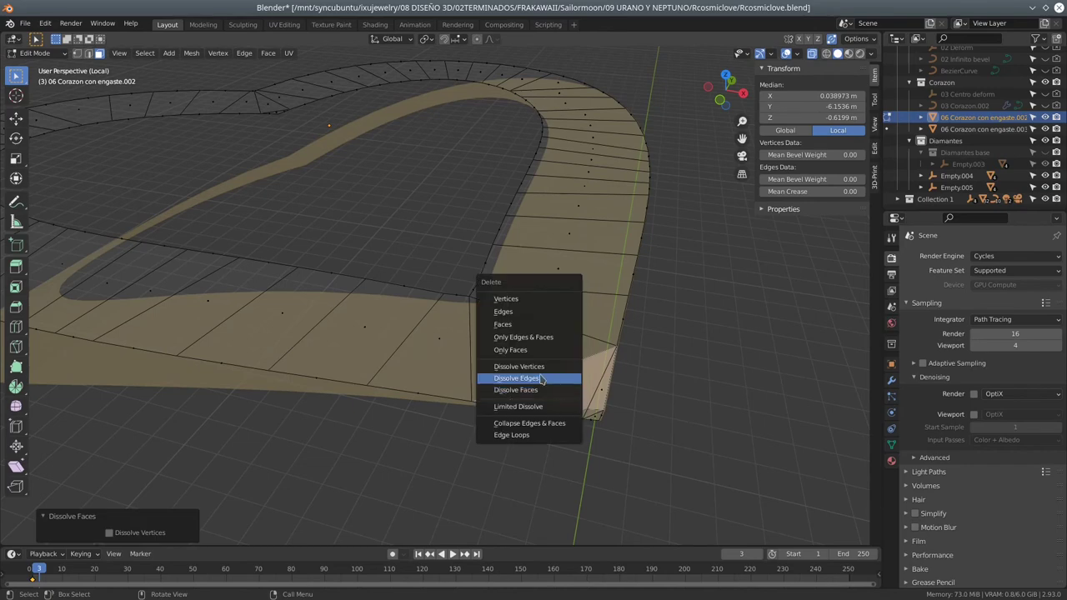
click(542, 379)
scroll(up, 3)
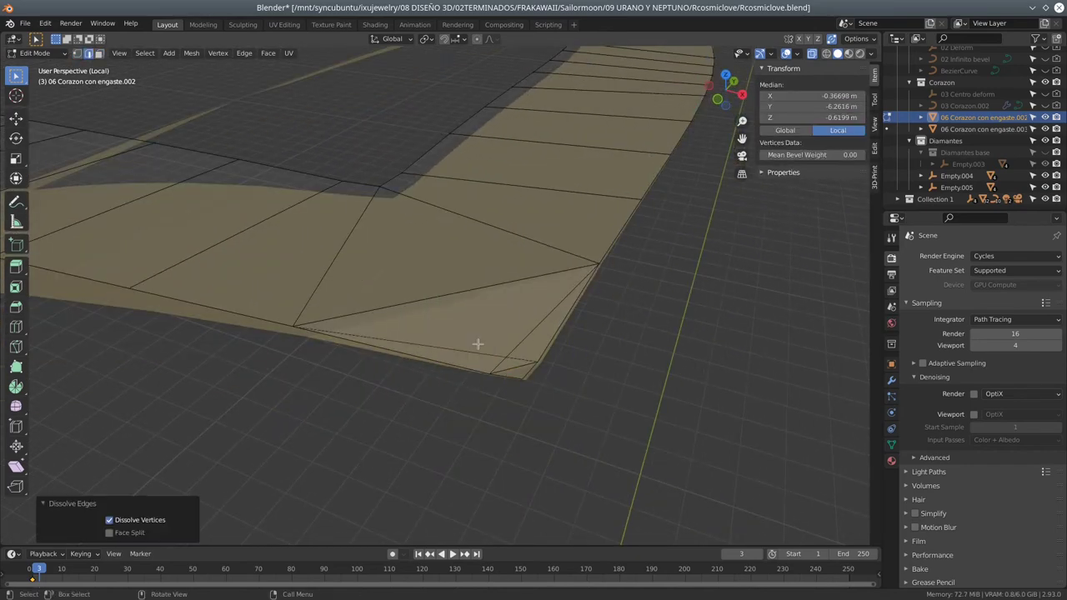
Select the whole heart mesh, merge its 107 duplicate vertices by distance and recalculate normals.
key(a)
scroll(down, 3)
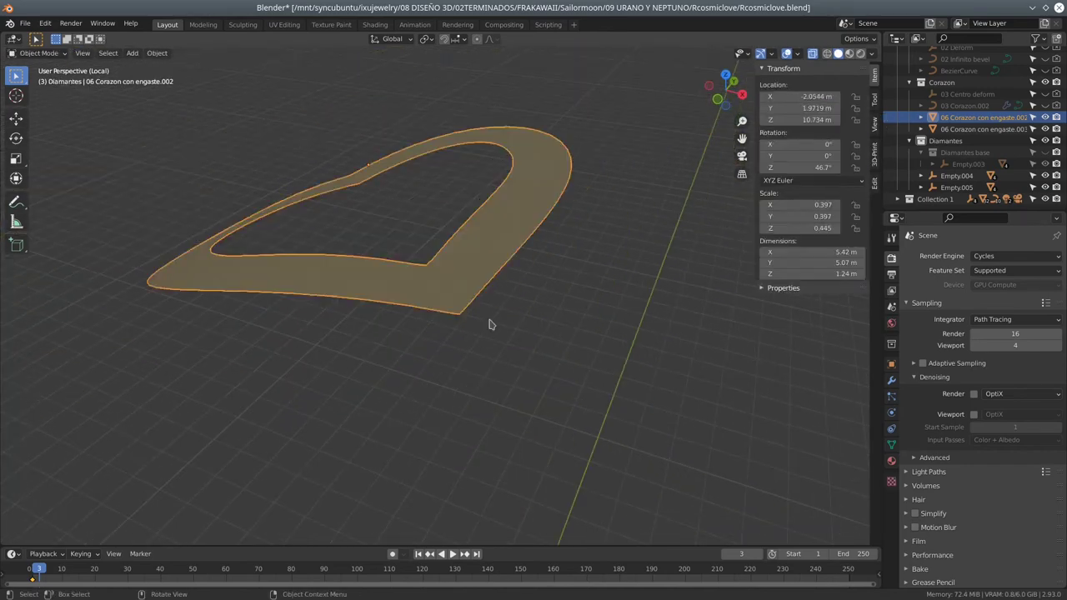
key(alt+n)
key(m)
click(444, 298)
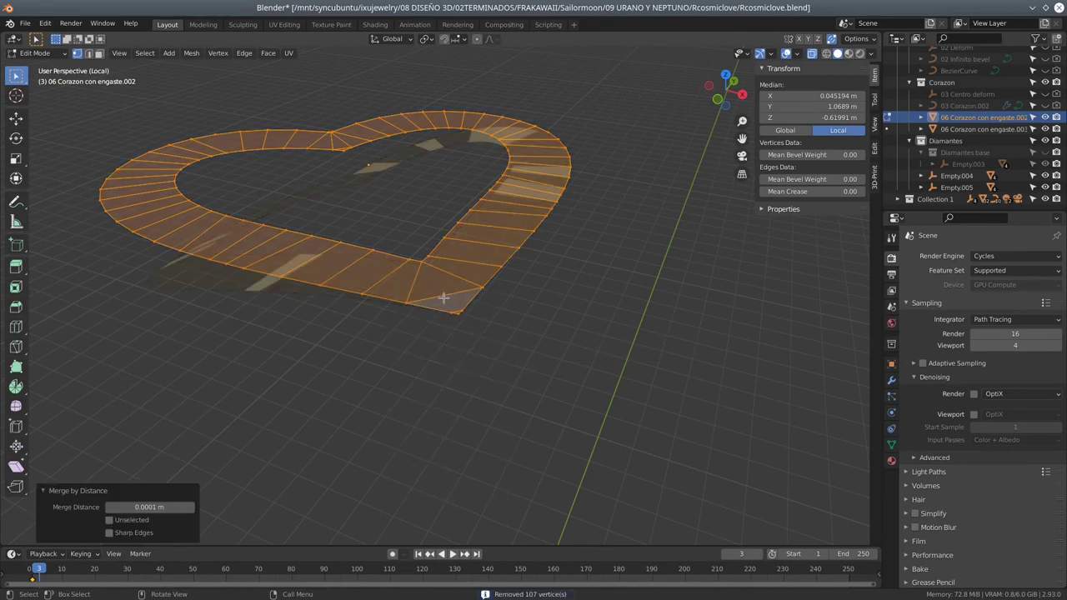
drag(476, 314, 476, 341)
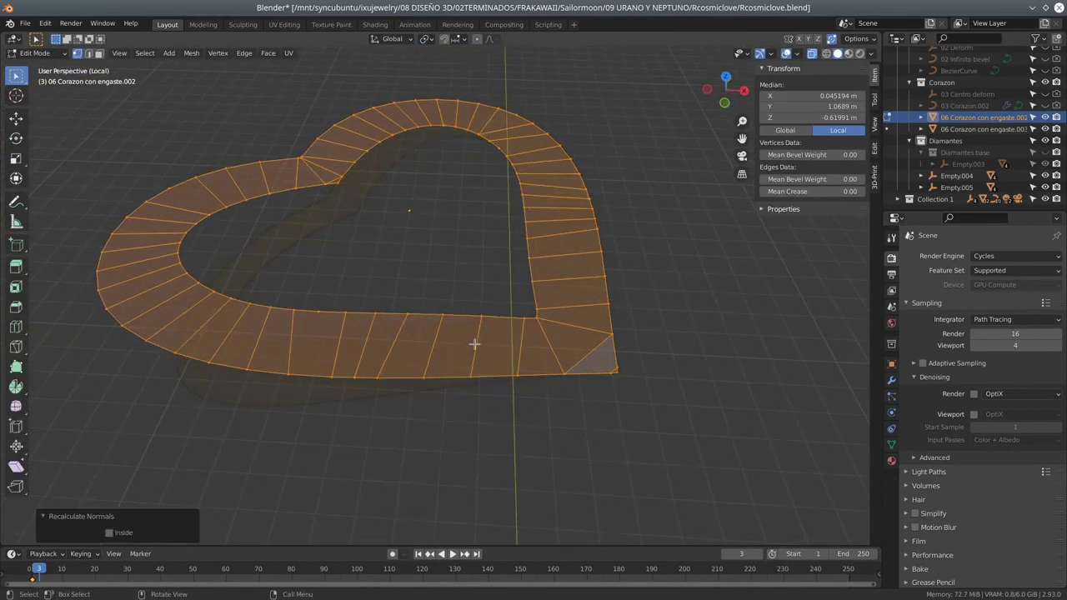
key(Tab)
key(Tab)
Centre the heart's tip vertex at X = 0.
scroll(up, 3)
key(alt+a)
scroll(up, 3)
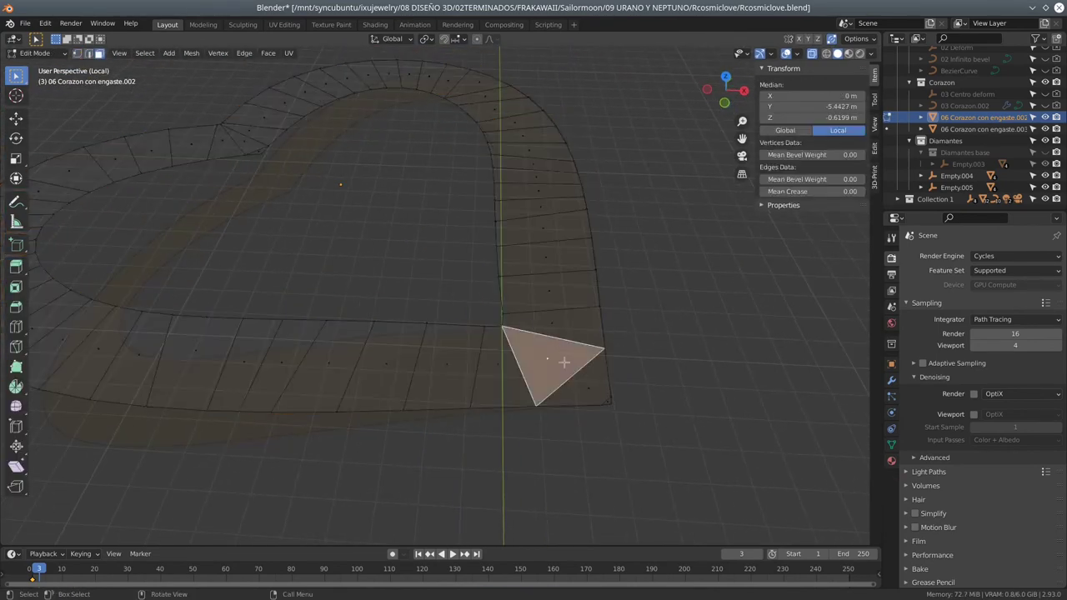
key(Return)
drag(465, 310, 476, 323)
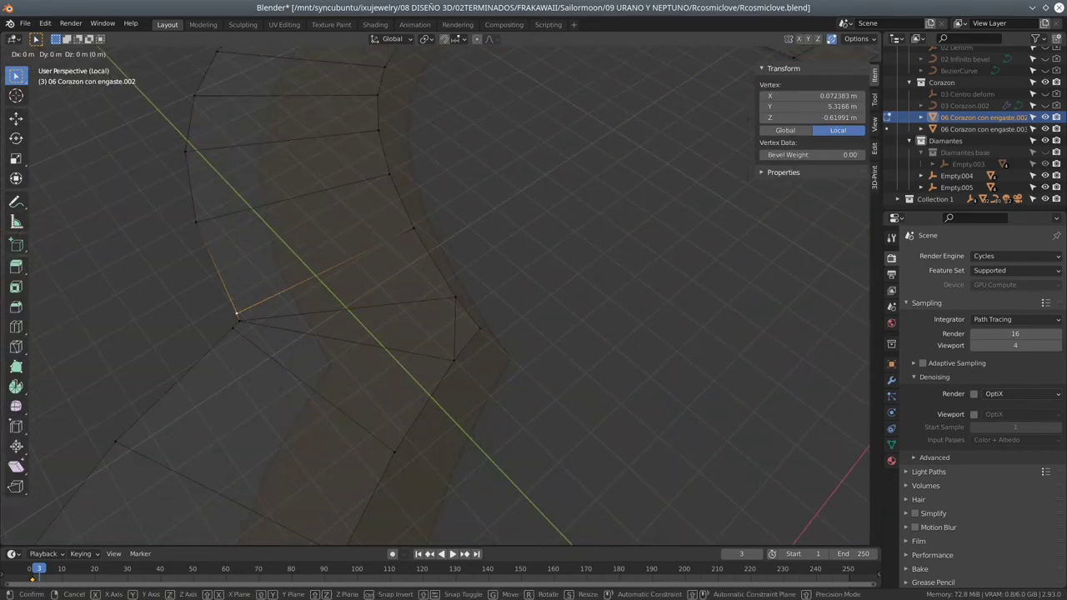
Move the whole heart mesh lower and sideways into its new position.
key(Escape)
key(a)
scroll(down, 3)
drag(465, 236, 481, 345)
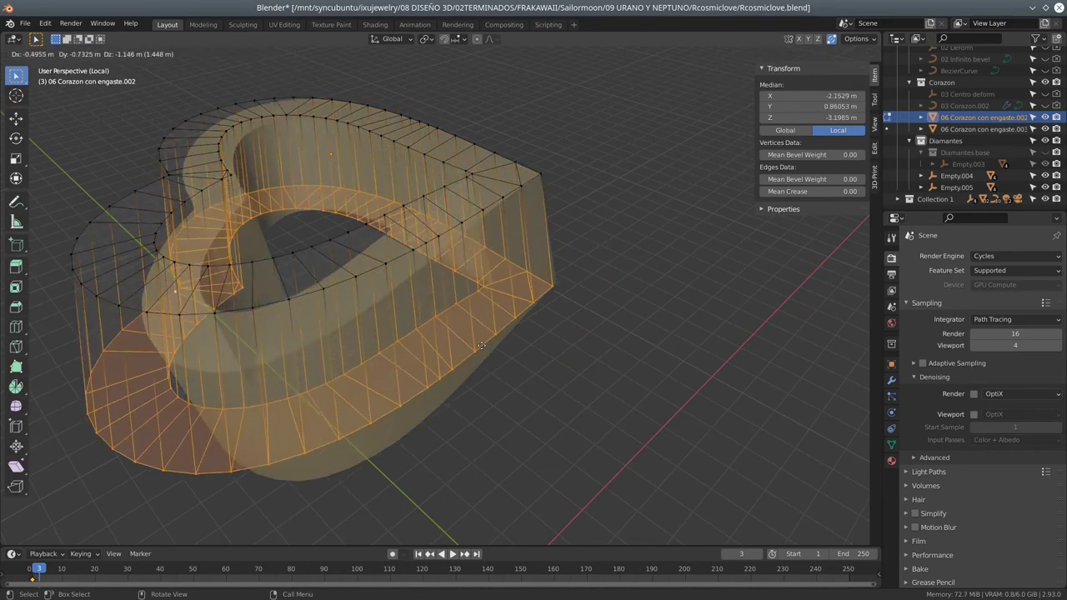
key(Return)
Loop-cut a first edge loop around the heart wall, sliding it near the edge.
key(Tab)
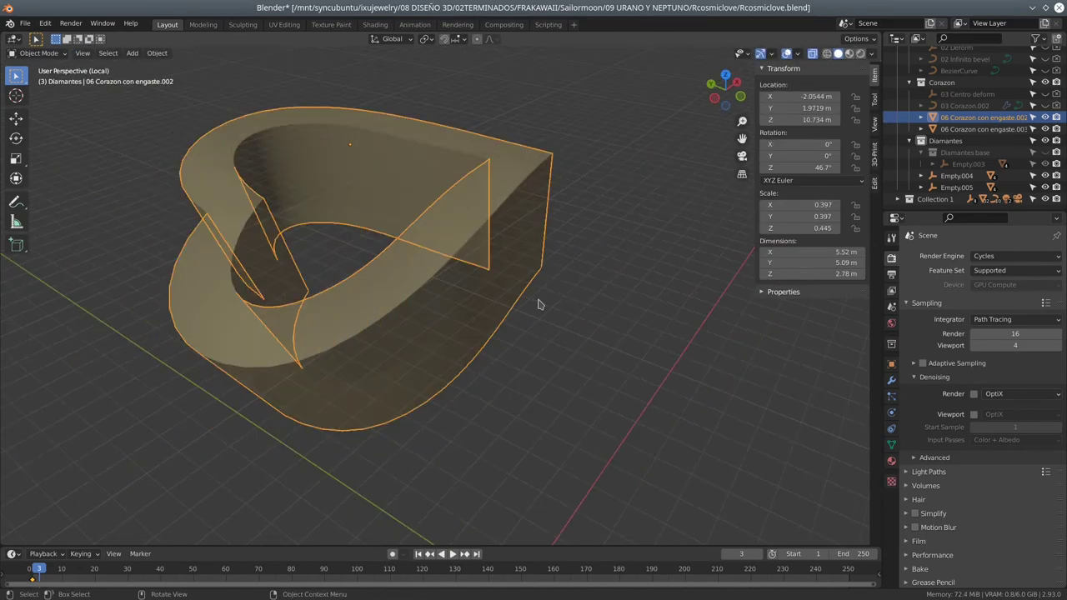
drag(538, 305, 334, 333)
key(Tab)
key(ctrl+r)
click(333, 333)
click(409, 306)
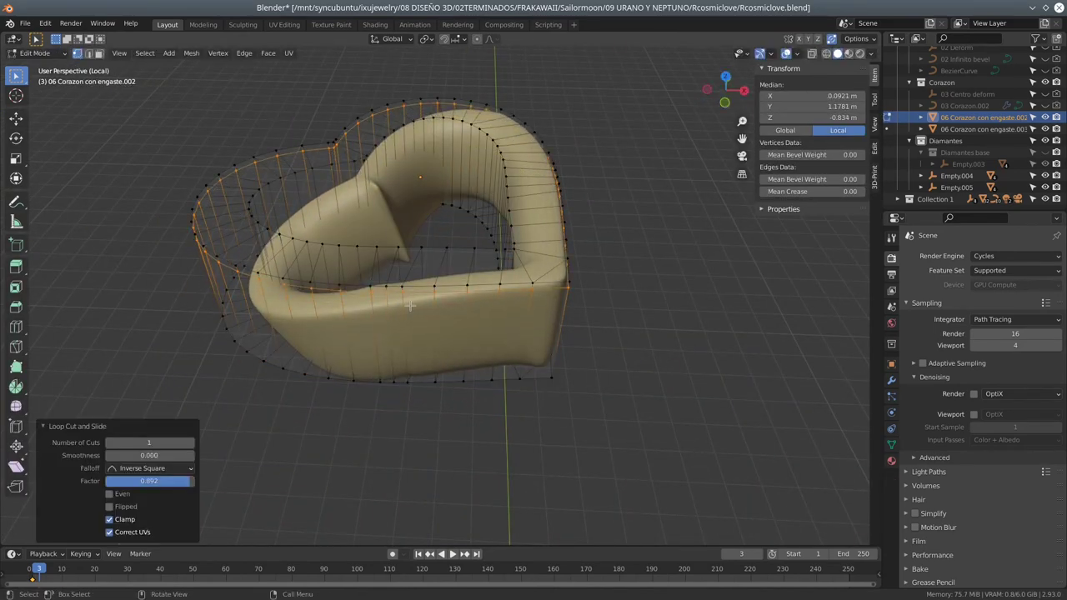
Add another edge loop on the heart's inner wall.
key(Tab)
drag(454, 177, 517, 467)
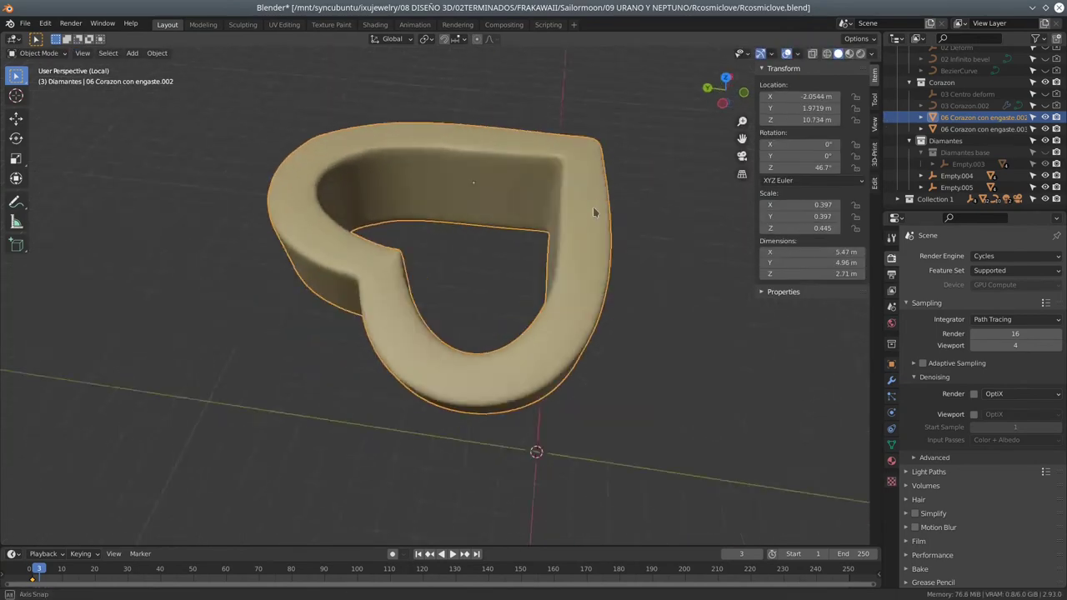
key(Tab)
scroll(up, 3)
drag(326, 215, 424, 238)
key(ctrl+r)
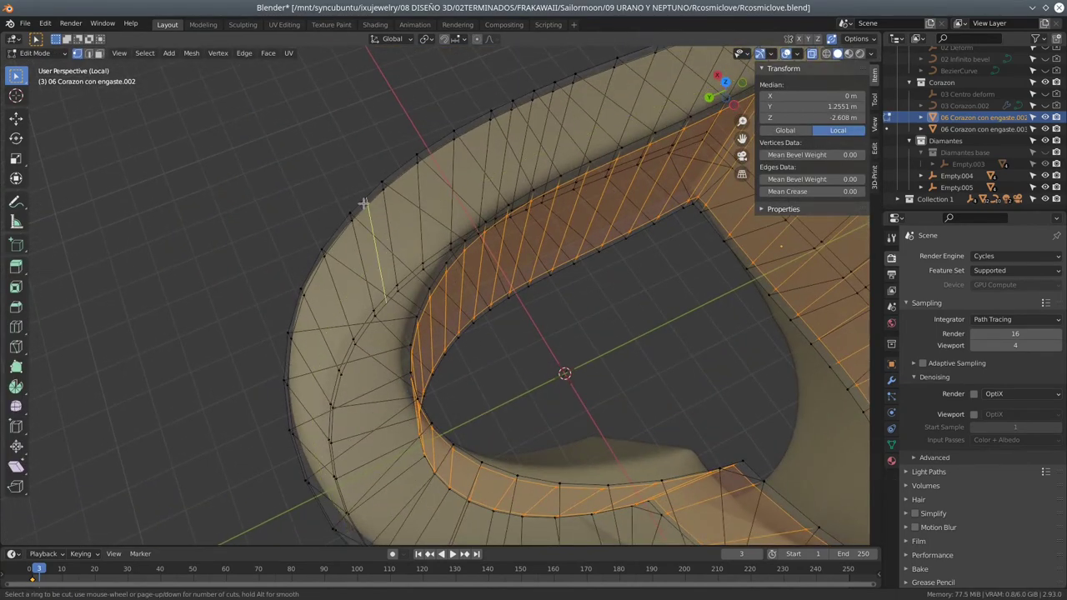
scroll(up, 3)
click(262, 133)
Recalculate all the heart's normals to face outside.
key(Tab)
scroll(down, 3)
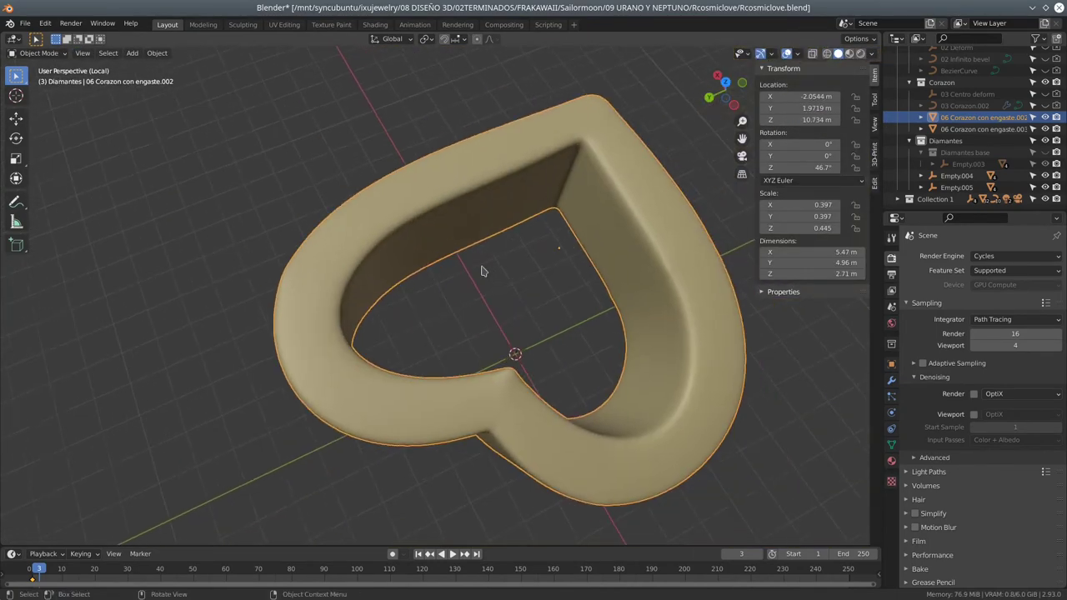
key(Tab)
scroll(up, 3)
key(Tab)
key(Tab)
key(a)
key(alt+n)
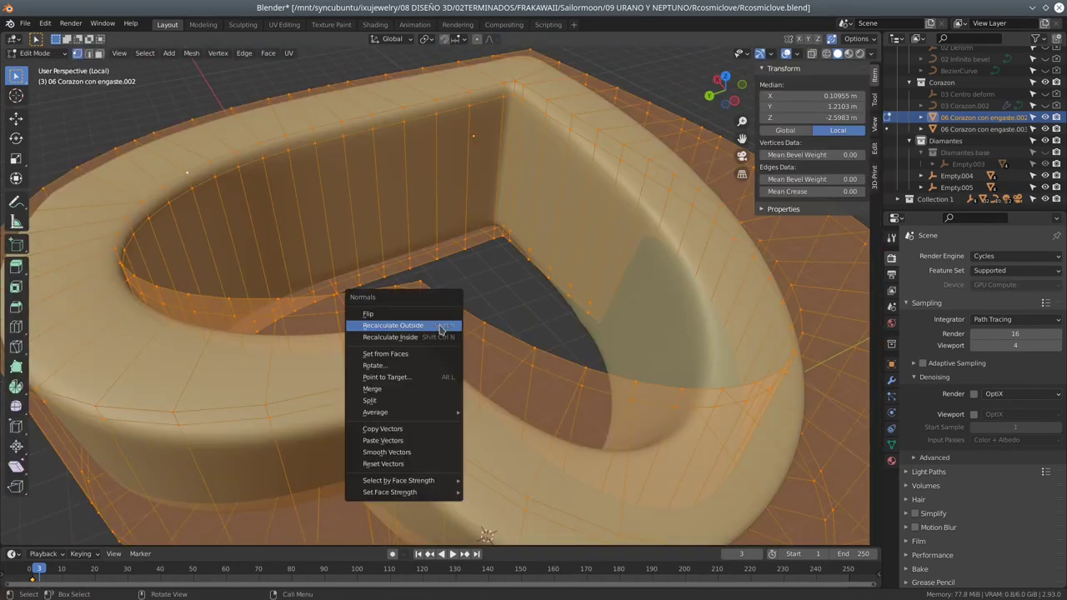
click(440, 334)
Select an edge on the heart's outer wall.
key(Tab)
drag(431, 326, 475, 220)
key(Tab)
scroll(up, 3)
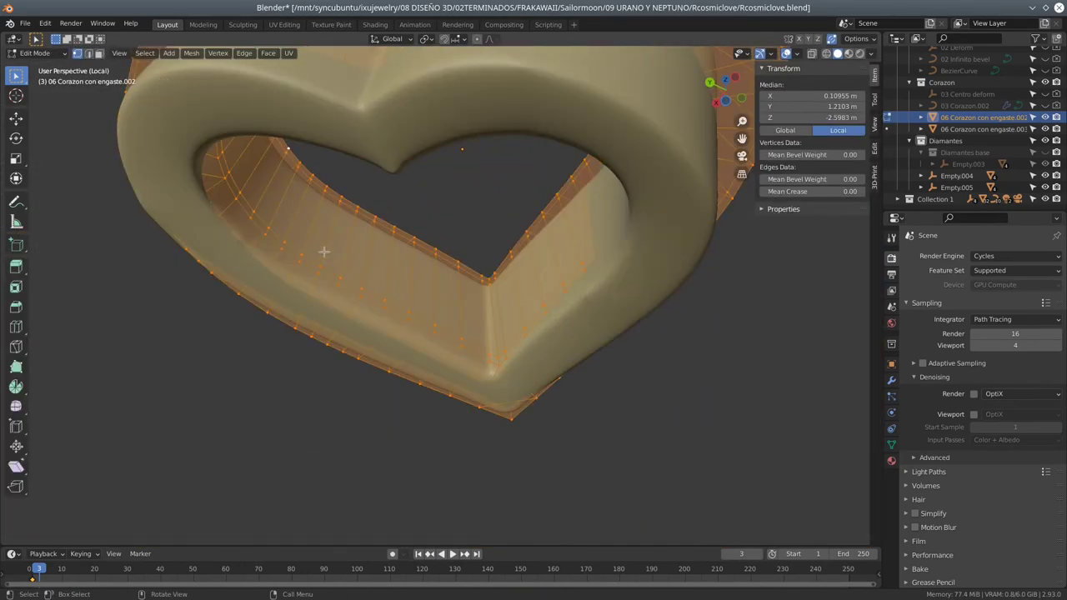
scroll(up, 3)
click(274, 266)
drag(275, 266, 225, 260)
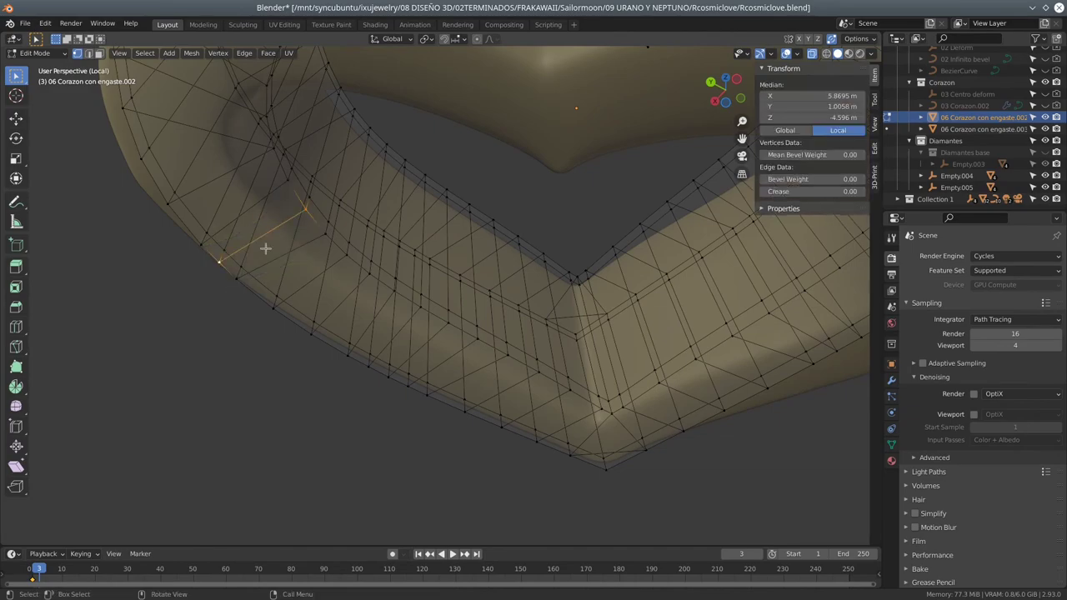
Review the whole heart and clear the edge selection.
key(Tab)
scroll(down, 3)
drag(317, 266, 524, 405)
key(Tab)
scroll(up, 3)
click(525, 405)
Dissolve the stray diagonal edges on the heart's wall.
scroll(up, 3)
scroll(up, 3)
scroll(up, 3)
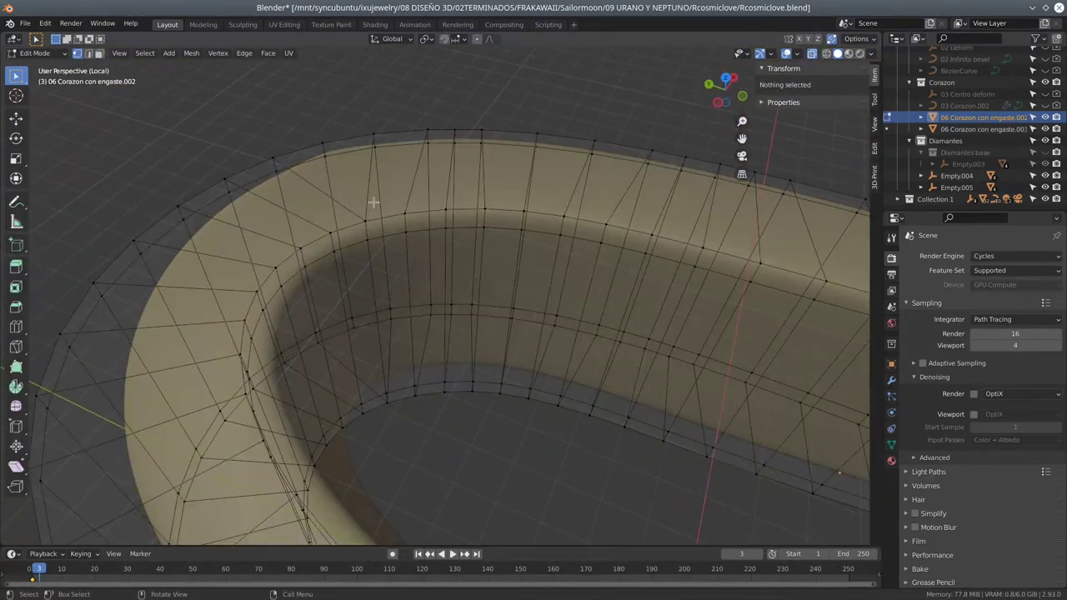
drag(374, 202, 400, 245)
scroll(up, 3)
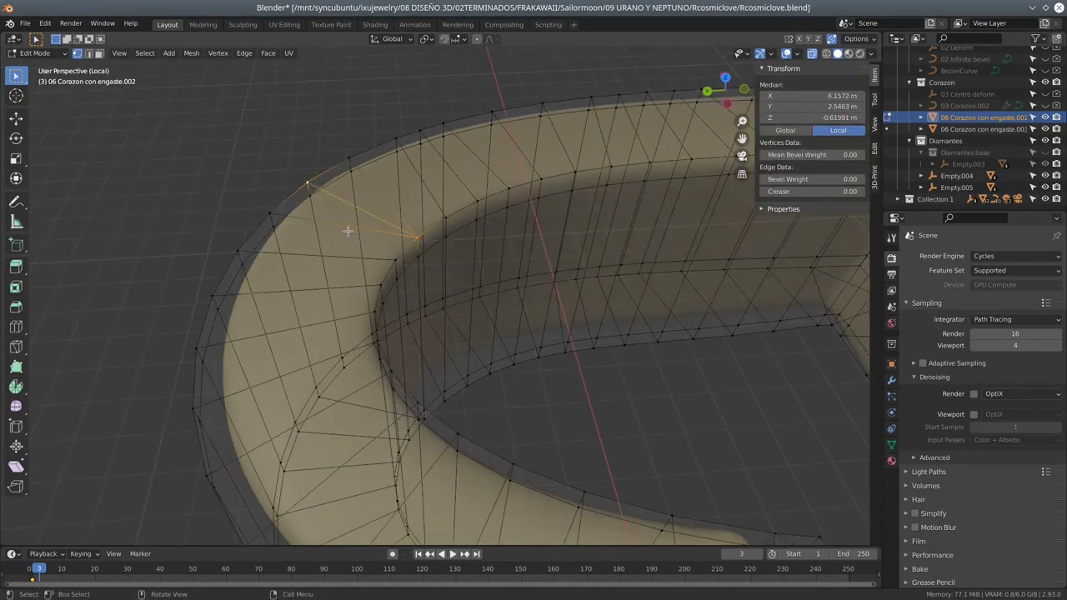
click(338, 230)
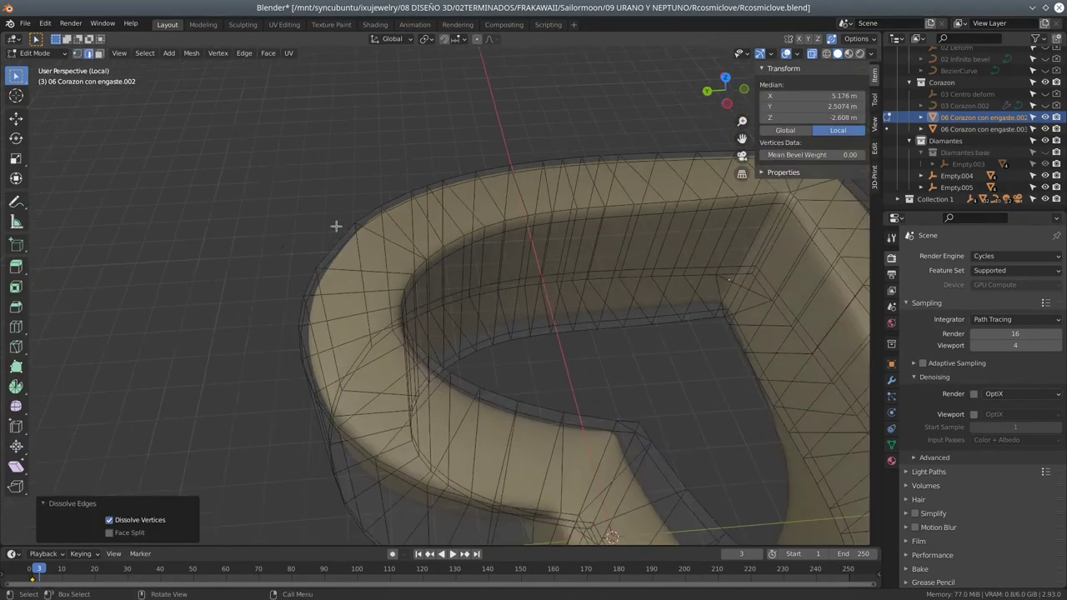
Cut a new edge loop across the heart wall and pick a wall edge.
drag(334, 225, 287, 256)
key(ctrl+r)
click(488, 461)
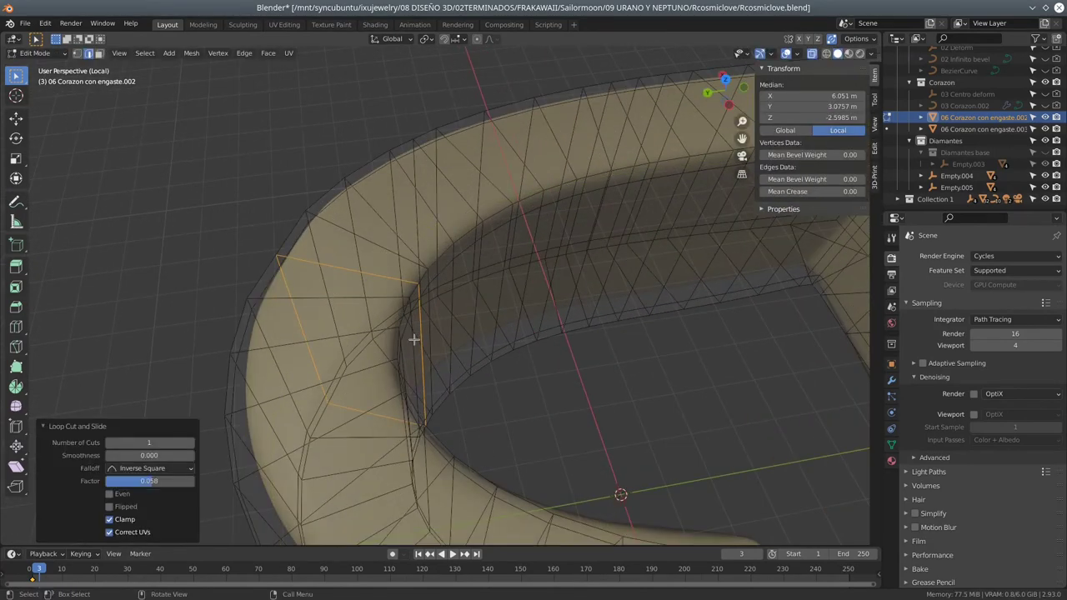
click(390, 229)
Undo and redo the loop-cut edits, then slide the edge loop into place.
key(ctrl+z)
key(ctrl+z)
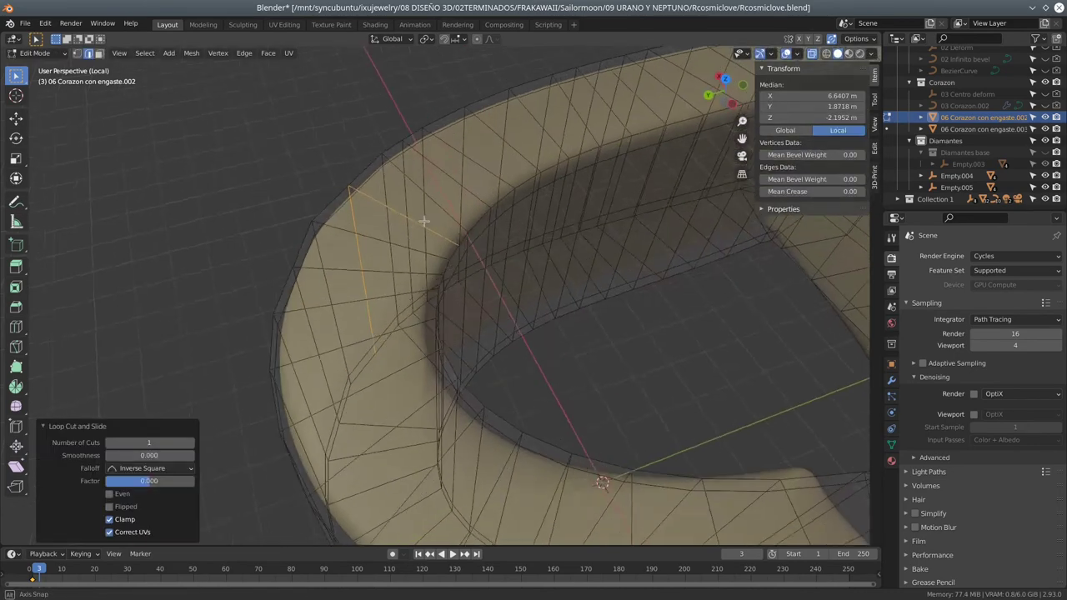
key(ctrl+z)
key(ctrl+z)
key(ctrl+z)
key(ctrl+z)
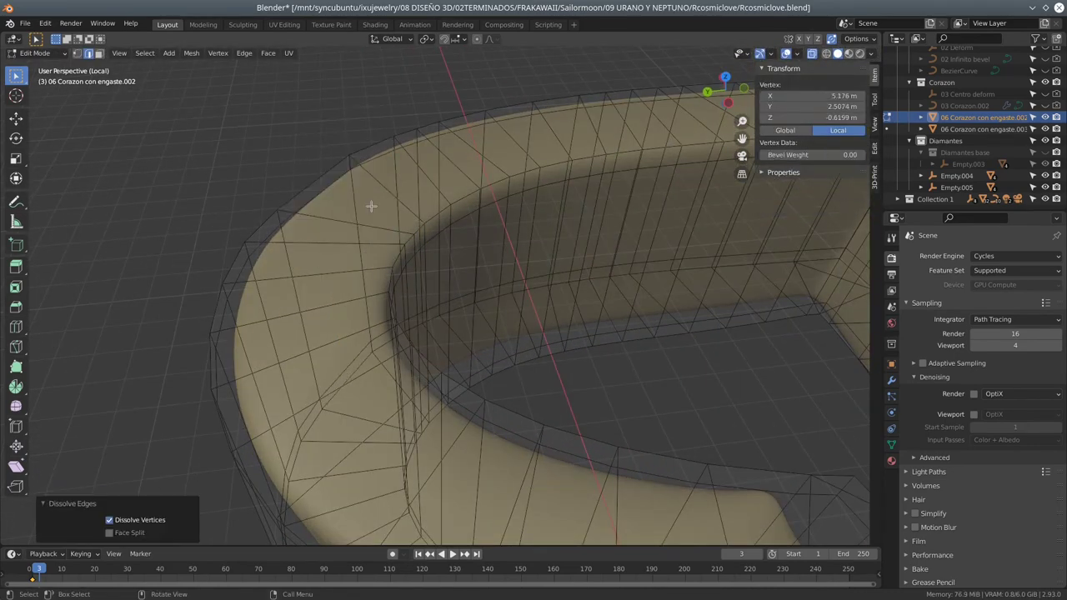
drag(369, 208, 541, 295)
key(ctrl+shift+z)
key(ctrl+z)
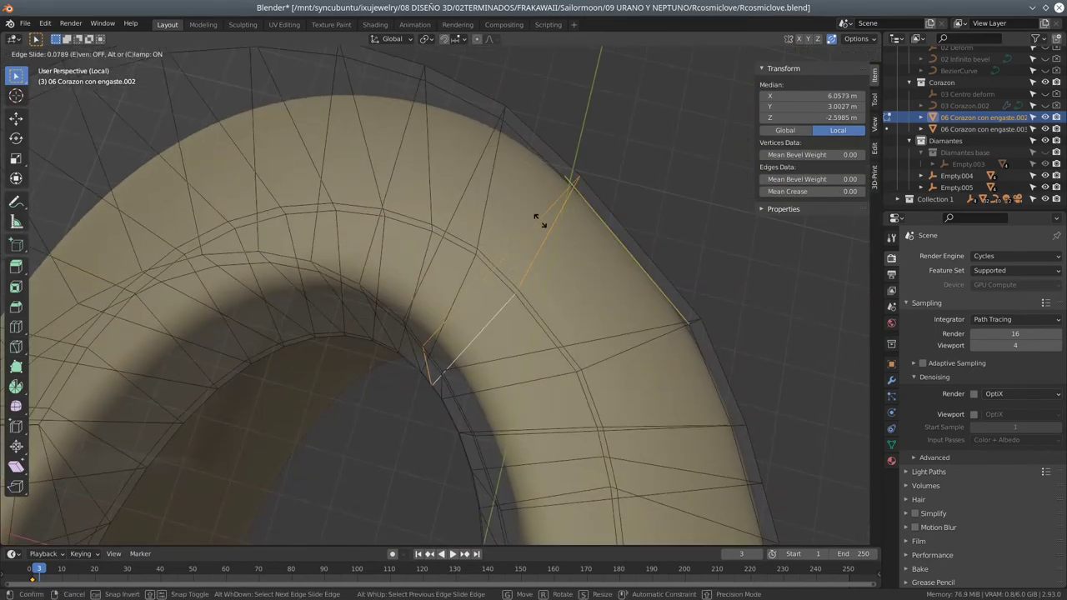
key(ctrl+shift+z)
drag(633, 239, 639, 219)
Exit local view to show the whole ring with the heart setting.
key(Tab)
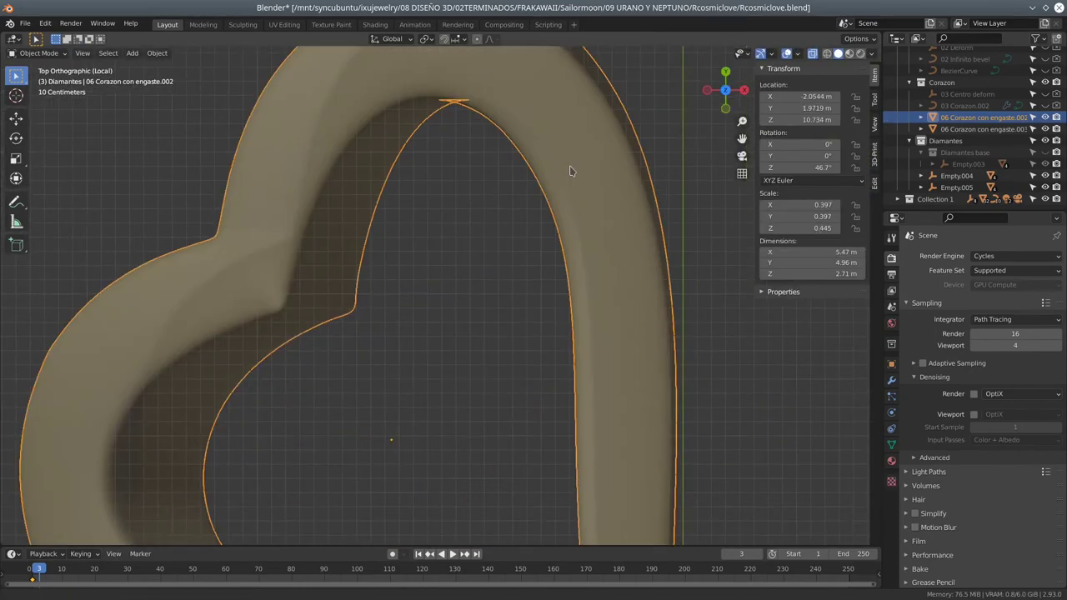
drag(572, 167, 369, 328)
key(KP_Divide)
click(392, 358)
drag(342, 279, 400, 250)
Select the infinity ring band and edit its geometry from the top view.
click(444, 241)
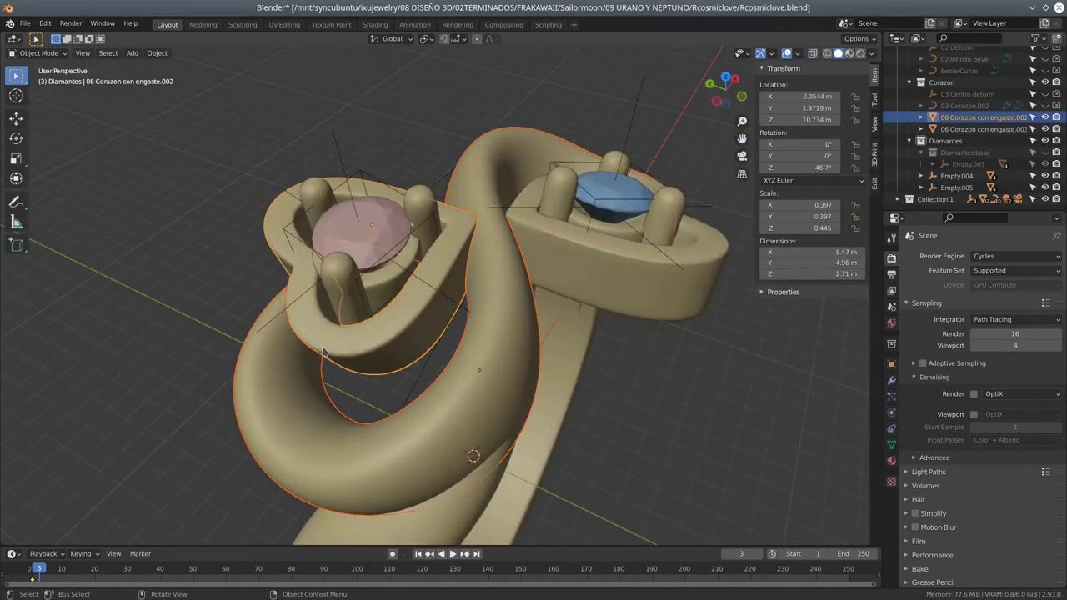
key(Tab)
key(KP_7)
scroll(up, 3)
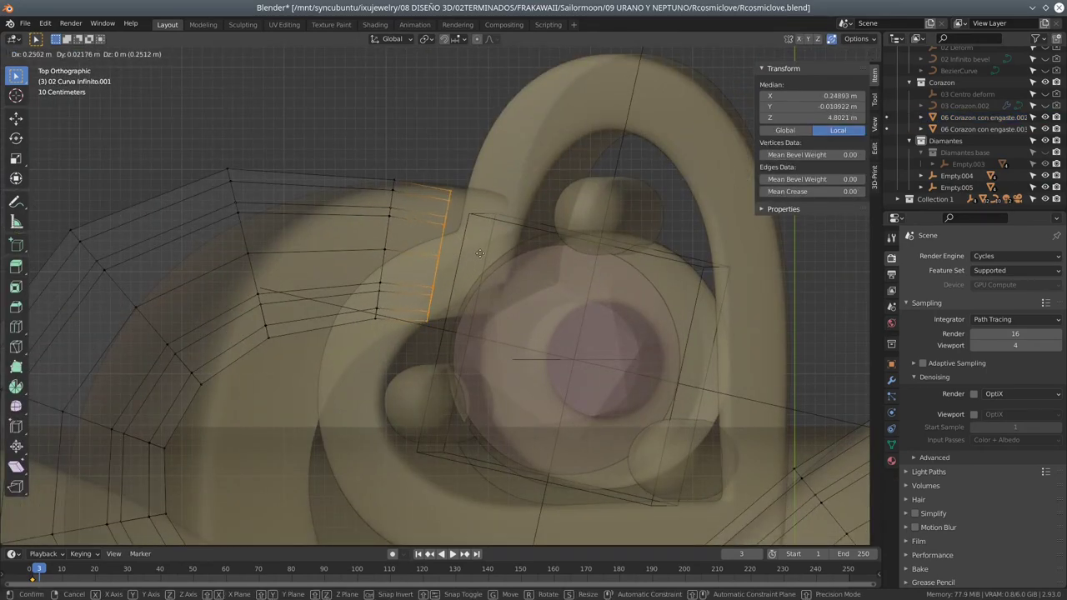
click(481, 253)
drag(481, 254, 554, 391)
Shift two band vertex strips along X toward the heart settings.
key(g)
key(x)
click(500, 230)
scroll(down, 3)
key(l)
scroll(up, 3)
key(g)
key(x)
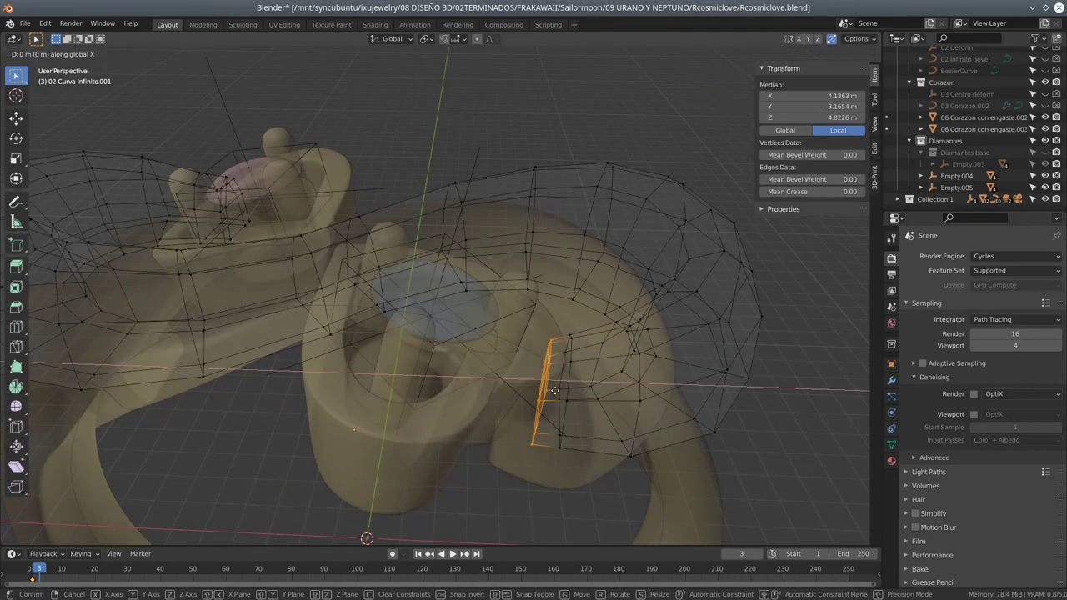
click(519, 385)
Leave Edit Mode and save Rcosmiclove.blend.
key(Tab)
key(ctrl+s)
scroll(down, 3)
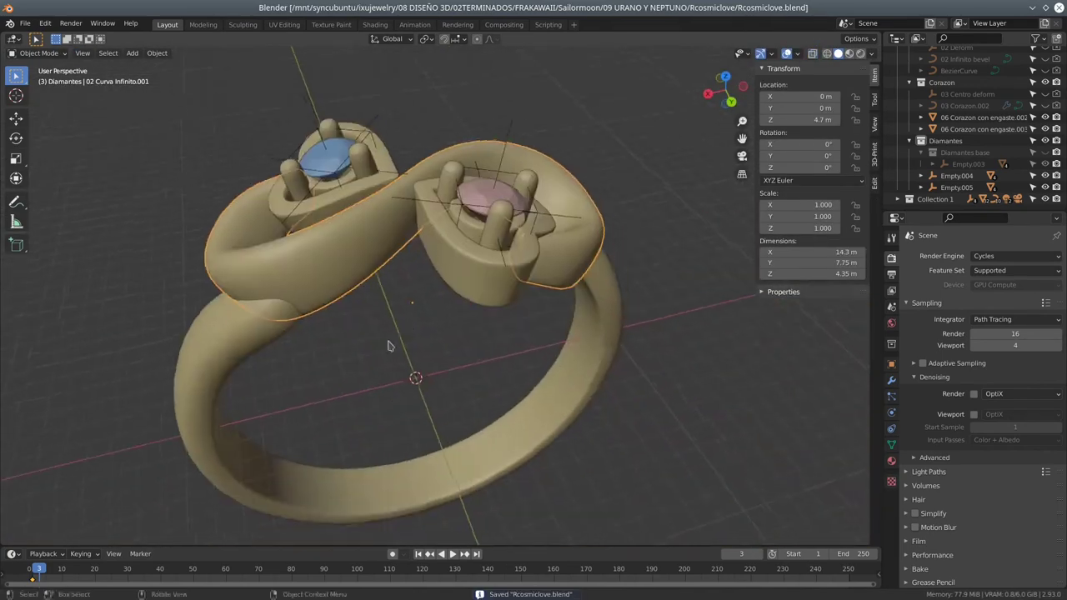
drag(492, 399, 450, 383)
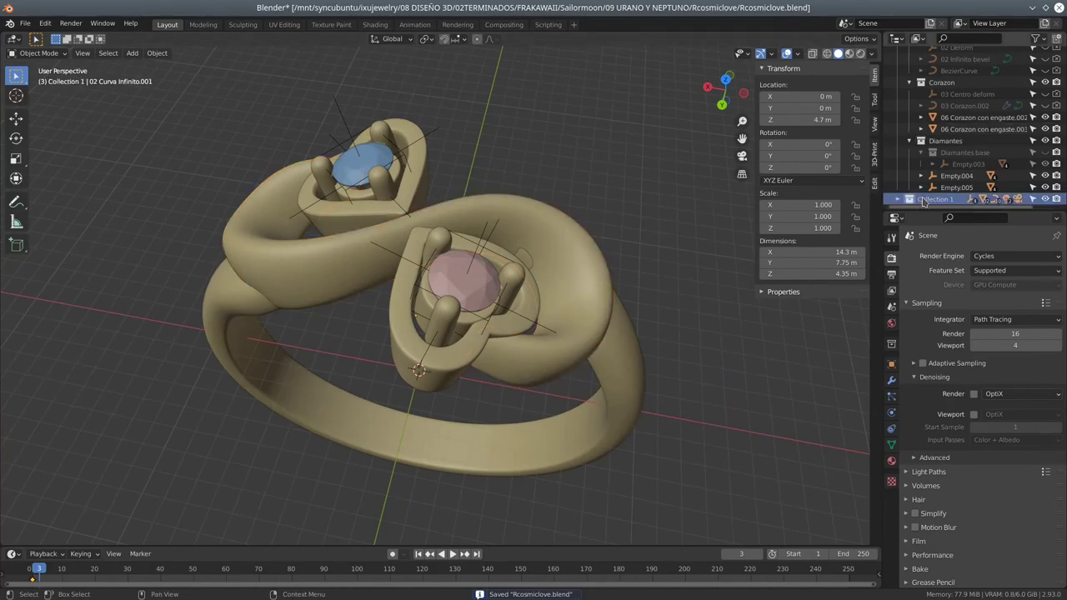
Switch the viewport to rendered preview and enable world ambient occlusion.
click(569, 230)
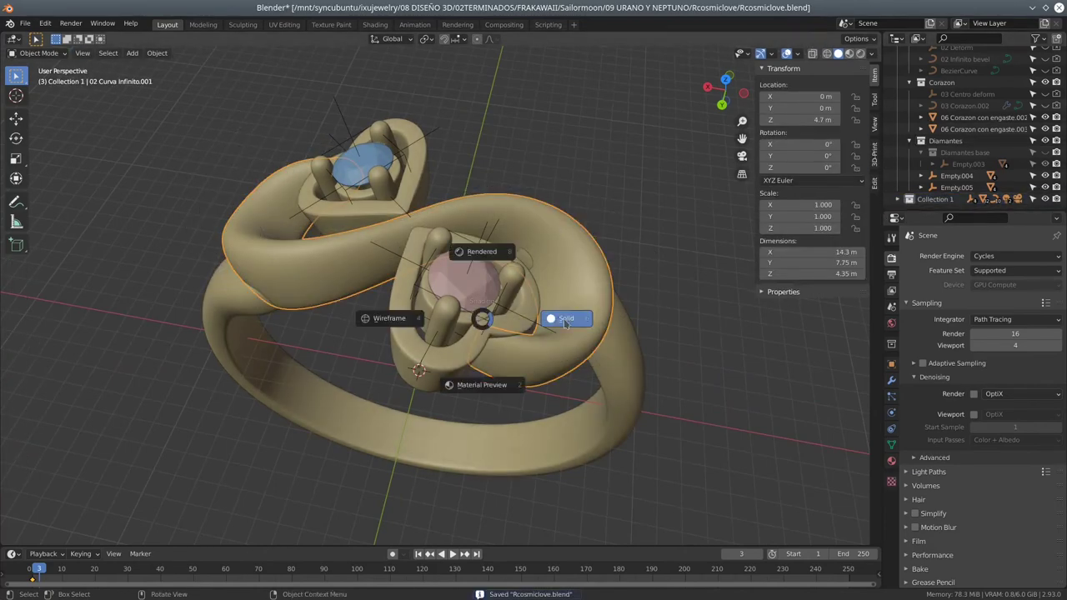
click(482, 251)
click(891, 323)
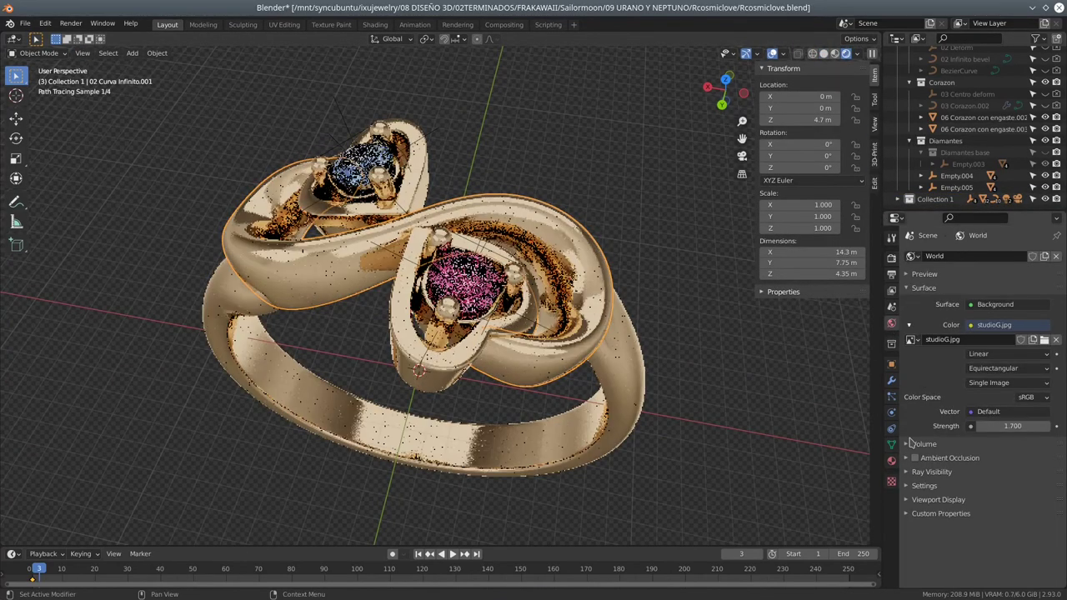
click(914, 457)
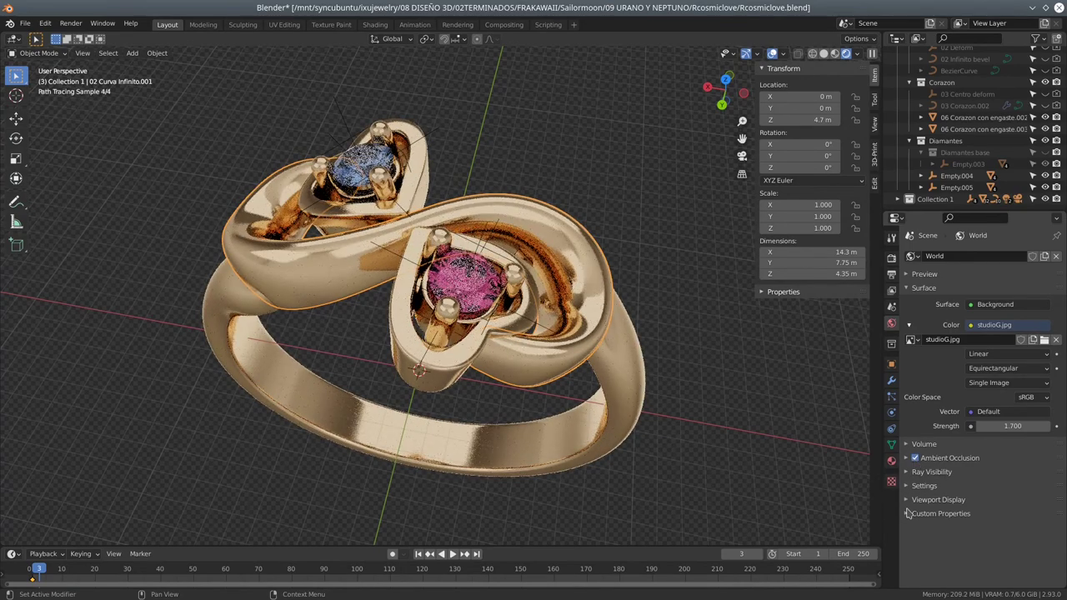
Choose a new Color Management contrast look for the render.
click(891, 257)
scroll(down, 3)
click(1001, 563)
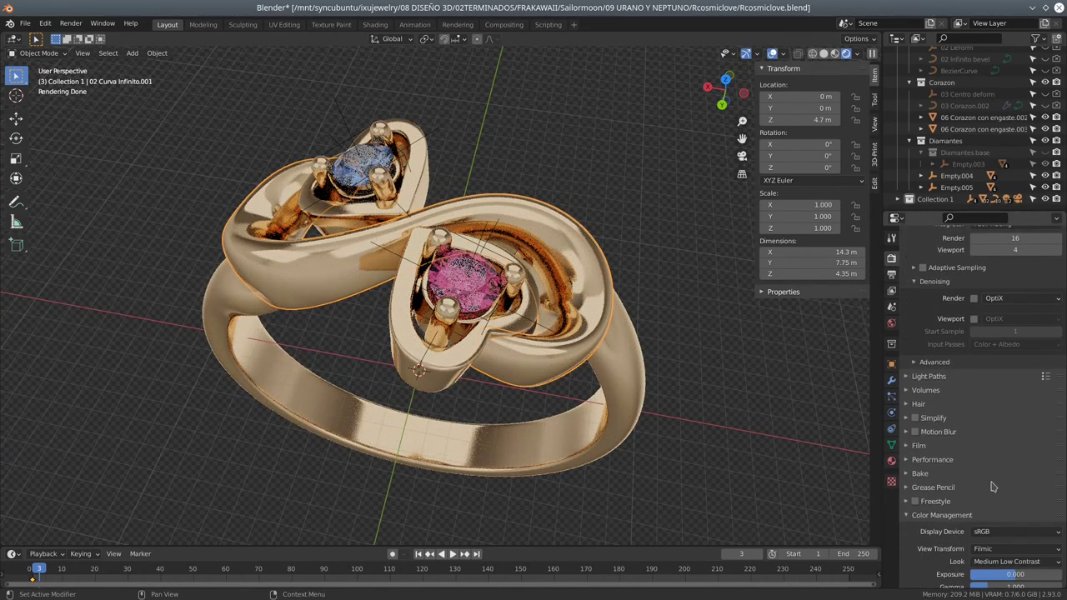
click(998, 510)
drag(708, 376, 667, 371)
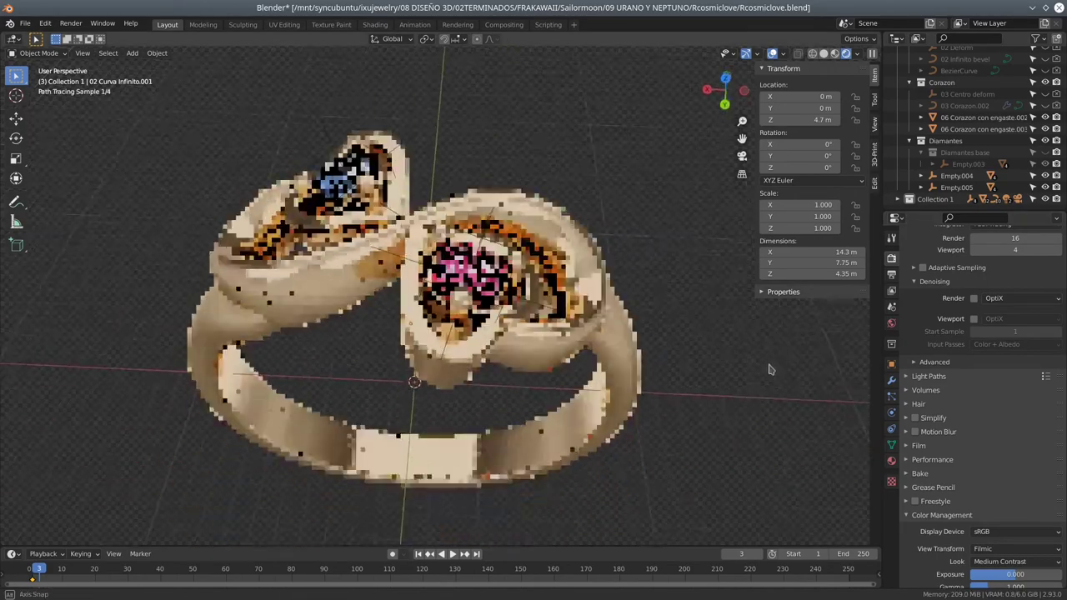
Check the Compositing workspace, return to Layout and save the ring file.
click(891, 325)
click(503, 24)
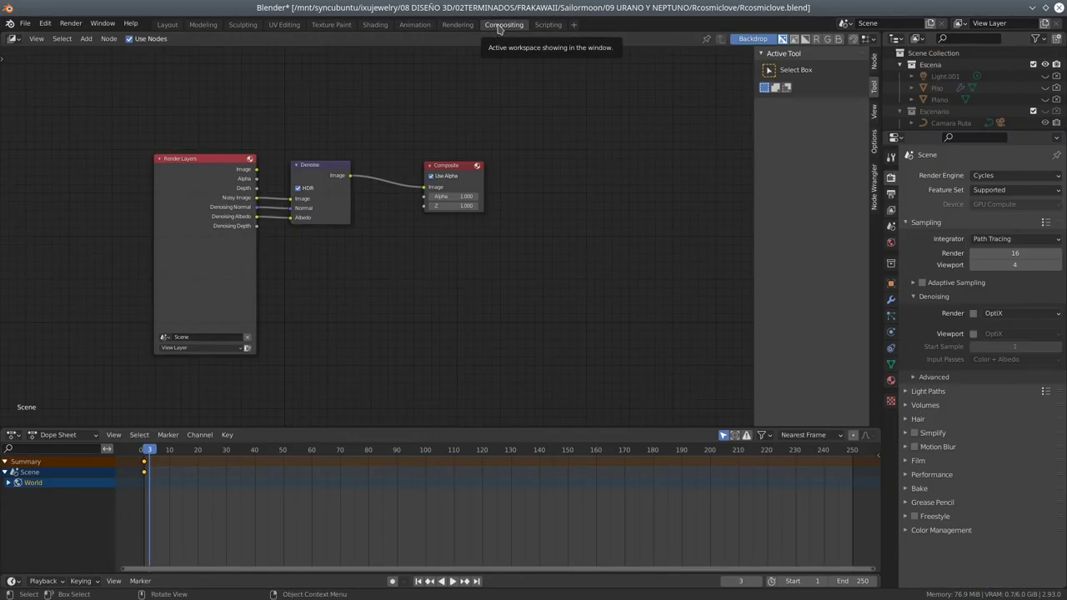
click(167, 24)
drag(534, 317, 618, 361)
key(ctrl+s)
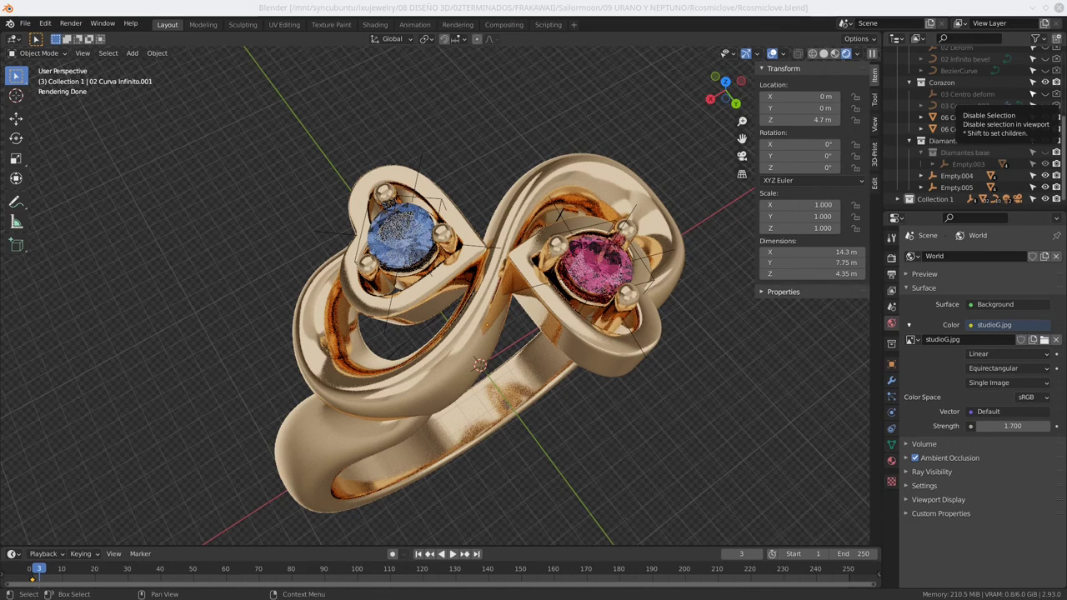
Append Gema AzulAguaMarina from MATERIALES.blend and assign it to the blue gem.
click(406, 272)
key(shift+F1)
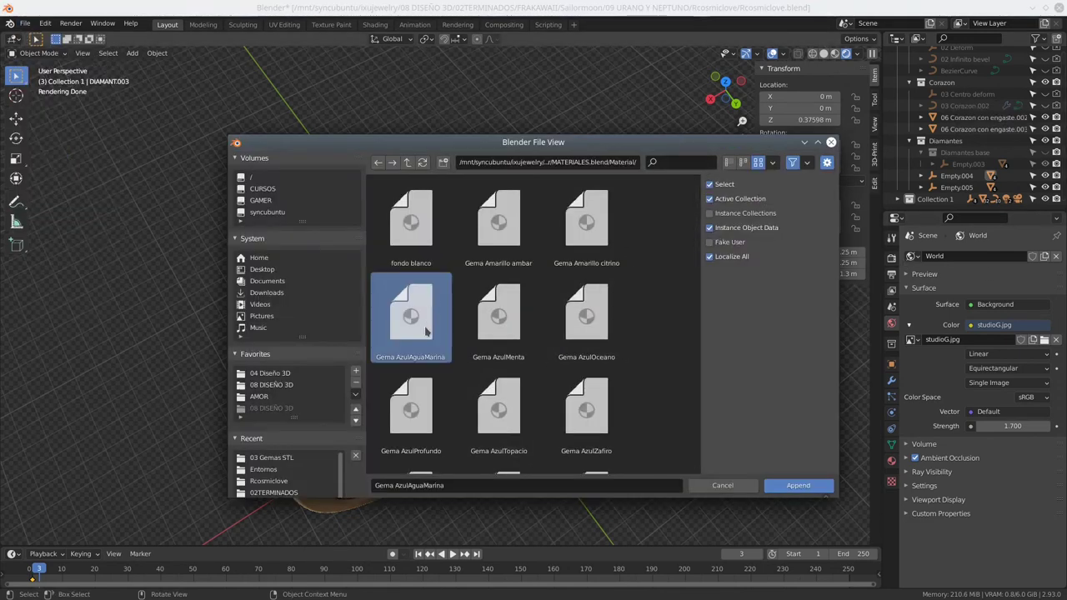
scroll(down, 3)
double_click(411, 243)
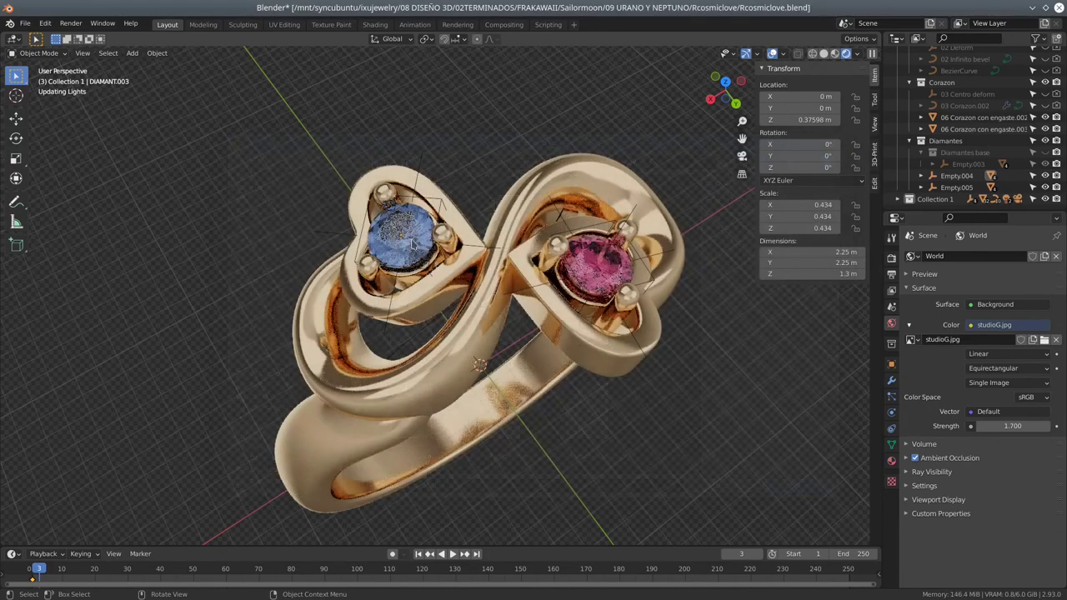
click(891, 460)
click(914, 294)
click(851, 339)
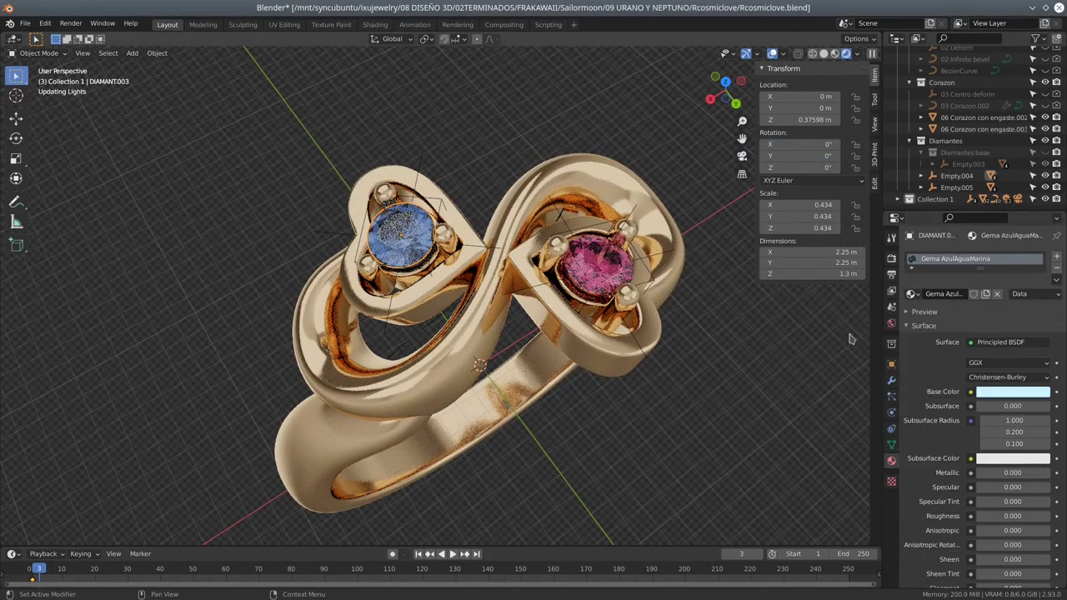
Append Gema Amarillo citrino and assign it to the pink gem.
click(592, 271)
click(25, 22)
click(37, 207)
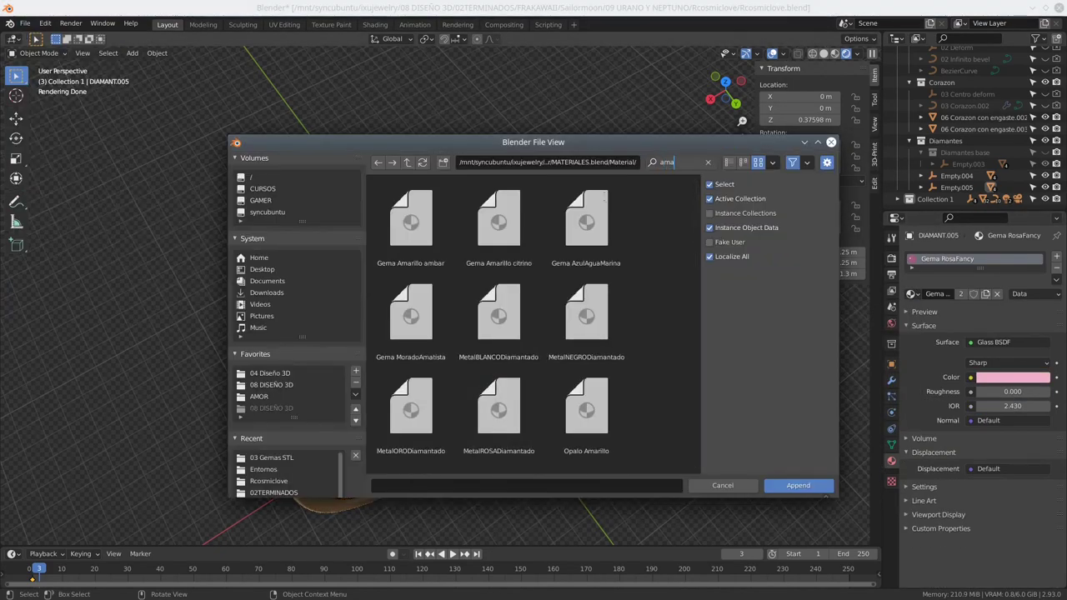
double_click(511, 237)
click(915, 294)
click(834, 336)
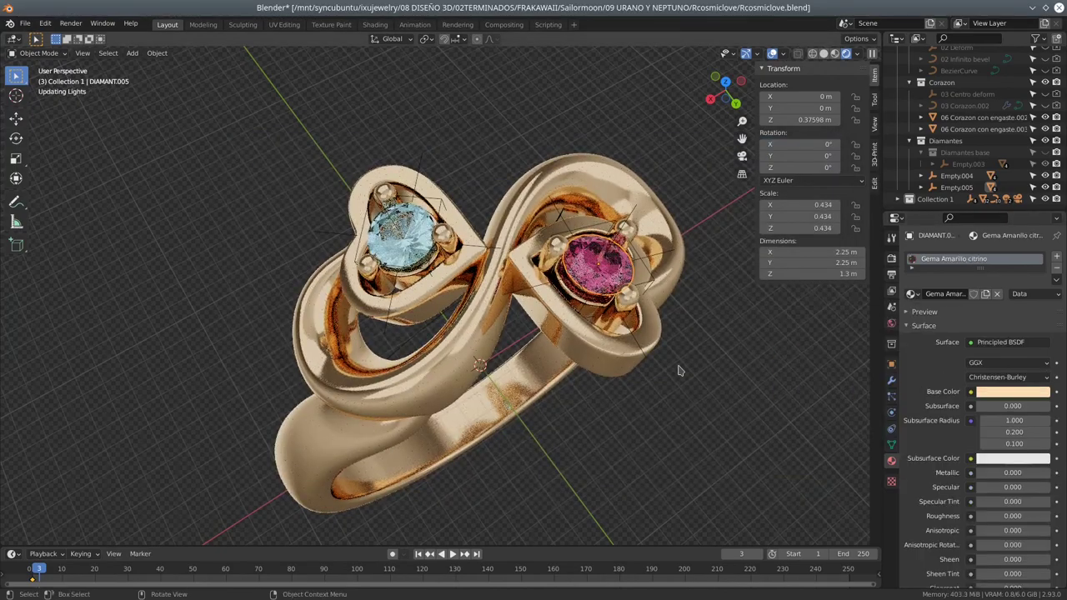
drag(679, 368, 708, 372)
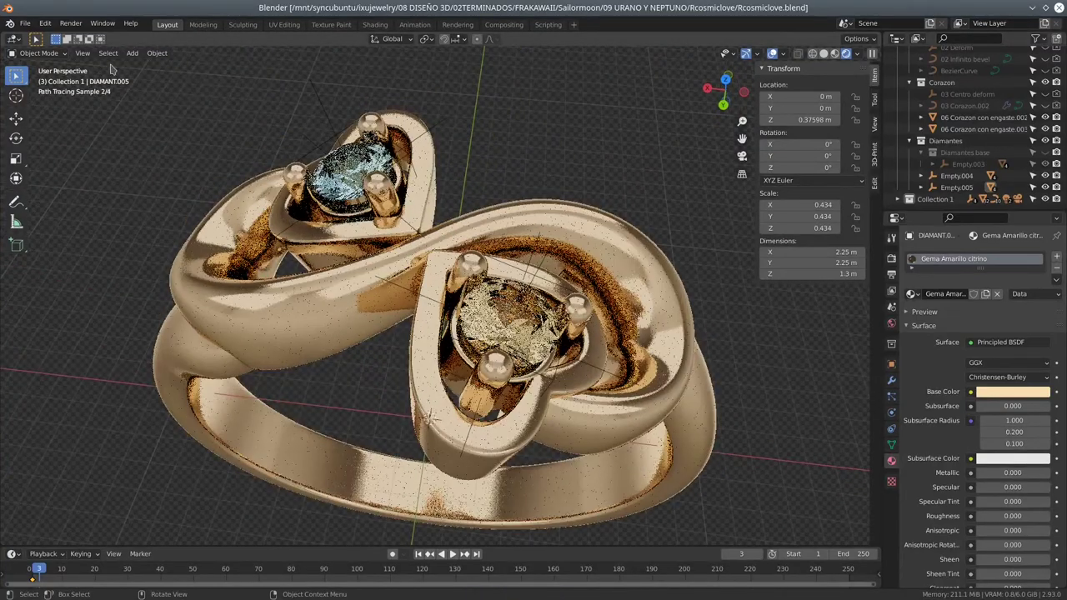
Switch to solid shading and bring up the Collada import browser.
click(823, 52)
click(25, 24)
click(165, 180)
Cancel the Collada import and open the STL import browser instead.
key(Escape)
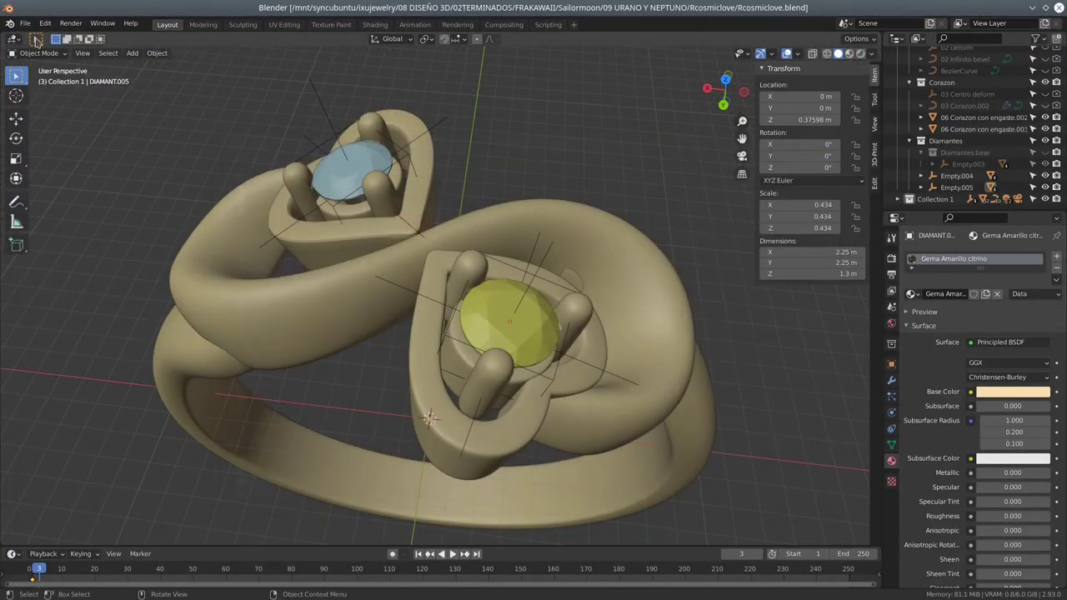
click(25, 23)
click(155, 249)
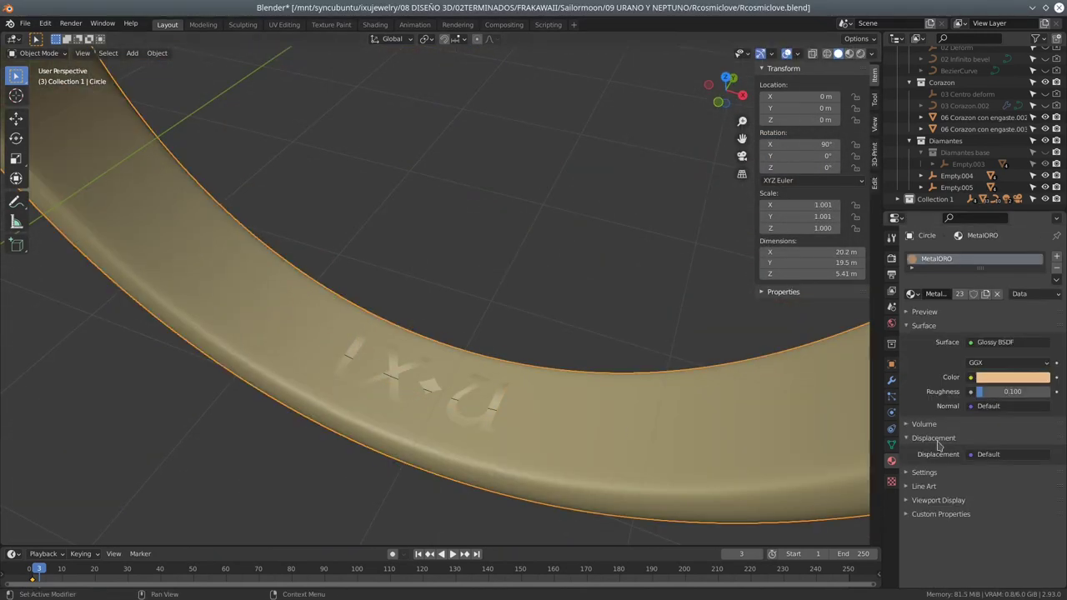
Add a loop cut near the band's end, scale it, and save the ring file.
key(Tab)
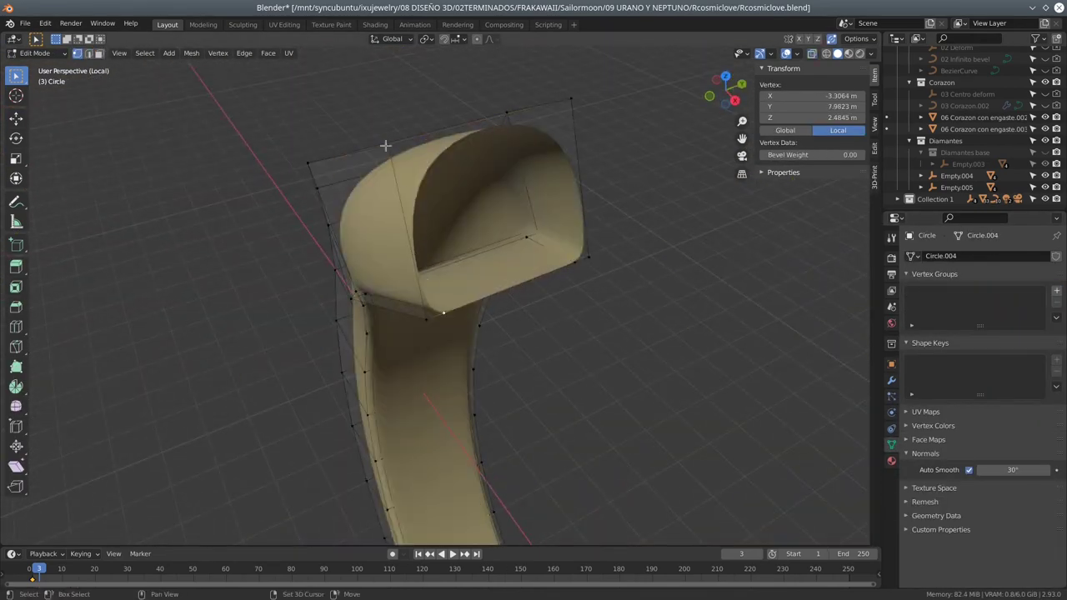
click(612, 151)
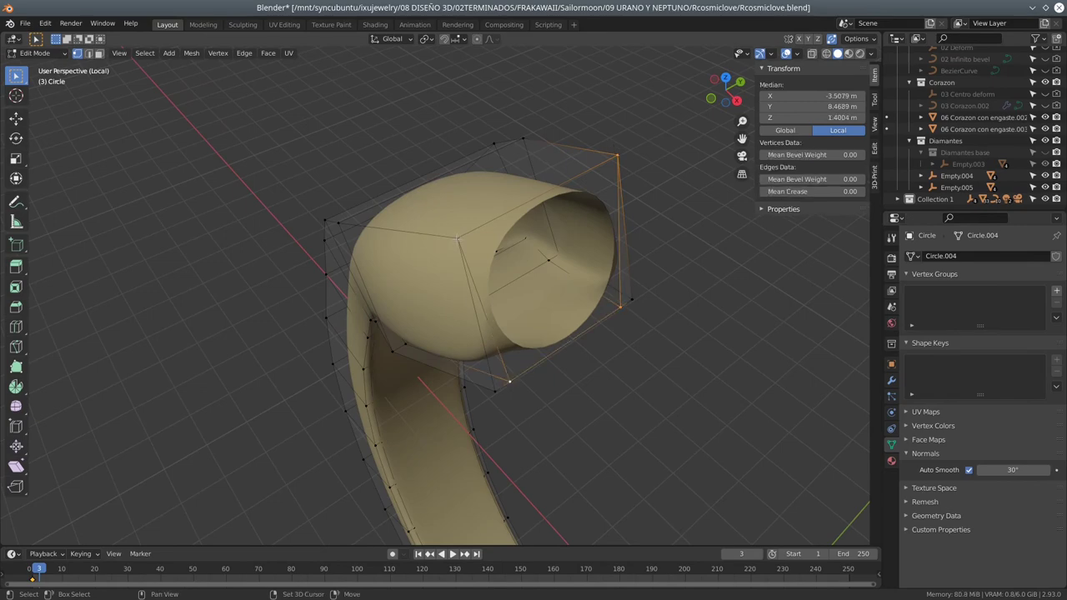
drag(439, 241, 410, 248)
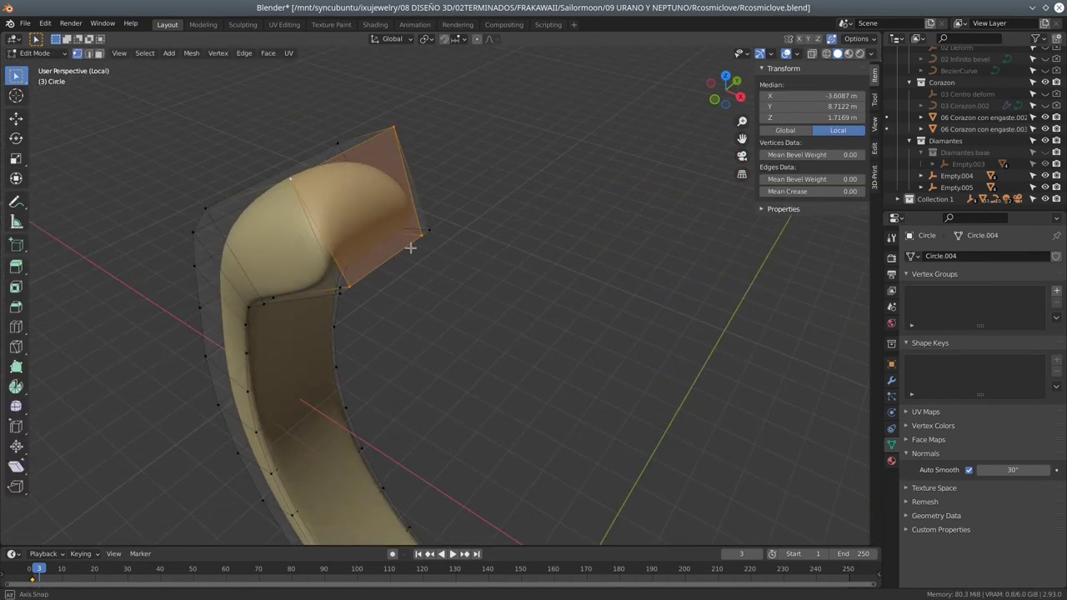
click(327, 154)
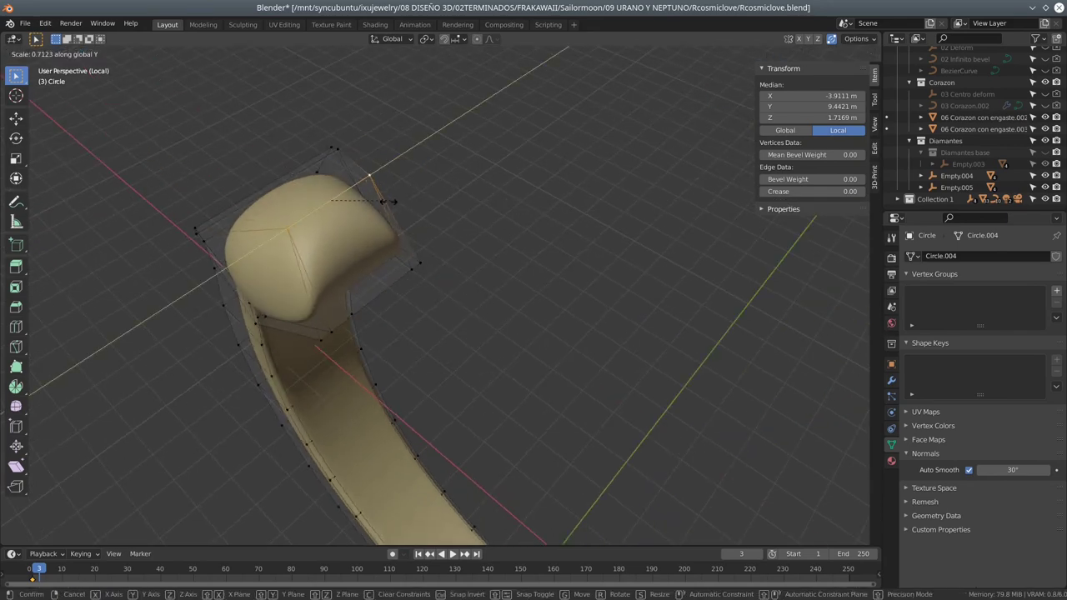
click(388, 201)
key(Tab)
drag(389, 201, 543, 245)
key(ctrl+s)
Set the band's IX·U engraving Boolean modifier solver to Fast.
click(364, 231)
scroll(up, 3)
drag(528, 385, 158, 52)
scroll(up, 3)
click(891, 382)
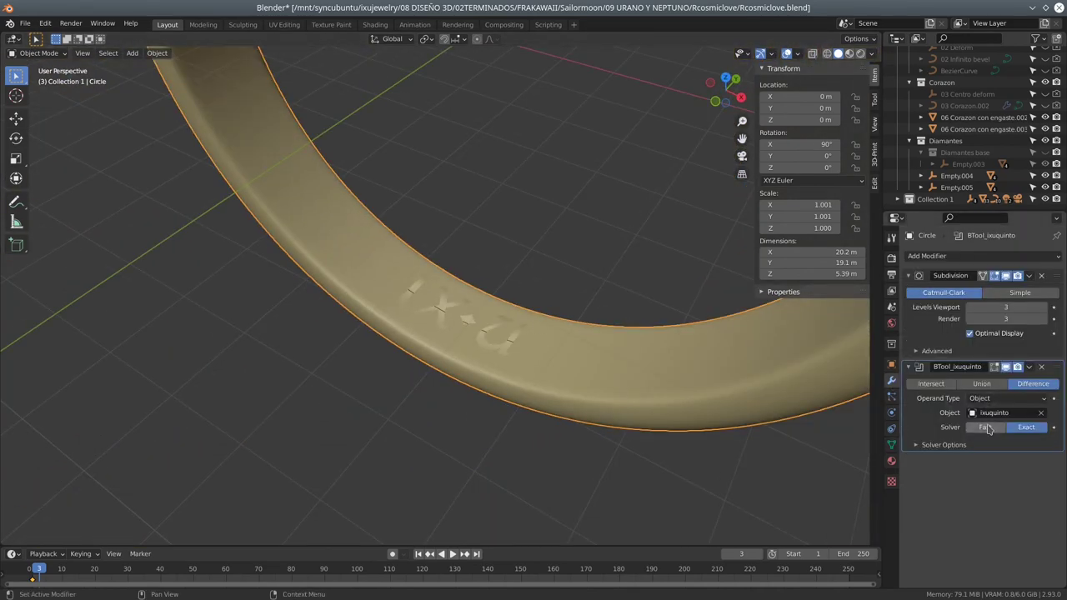
click(985, 427)
drag(500, 250, 953, 160)
key(Tab)
key(Tab)
Find the ixuquinto lettering in the Outliner and move it into the Brazo collection.
scroll(up, 3)
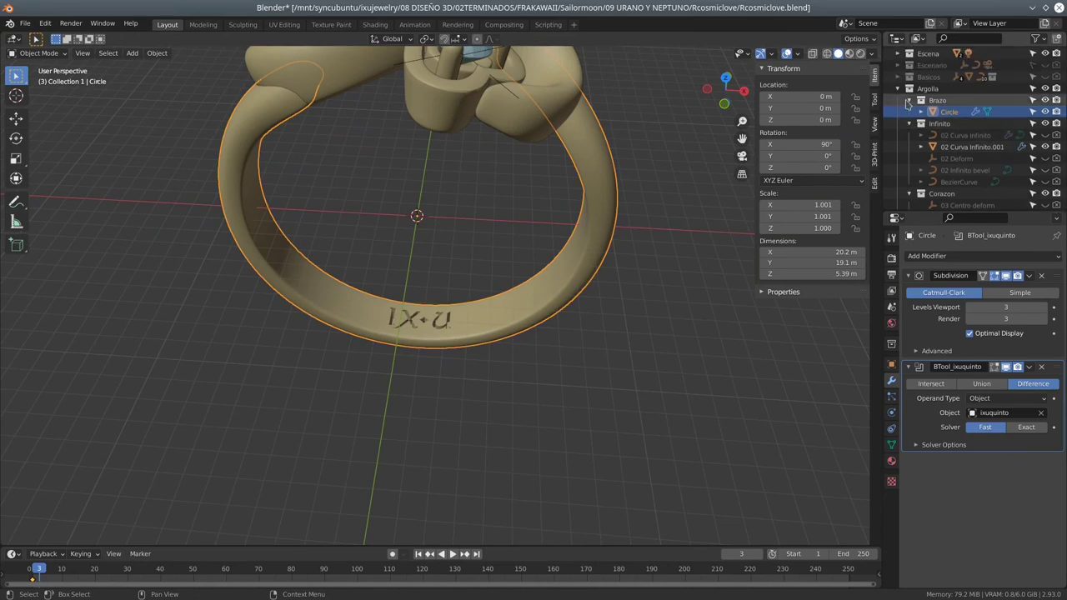
key(ctrl+f)
text(ixu)
key(Return)
click(946, 138)
key(m)
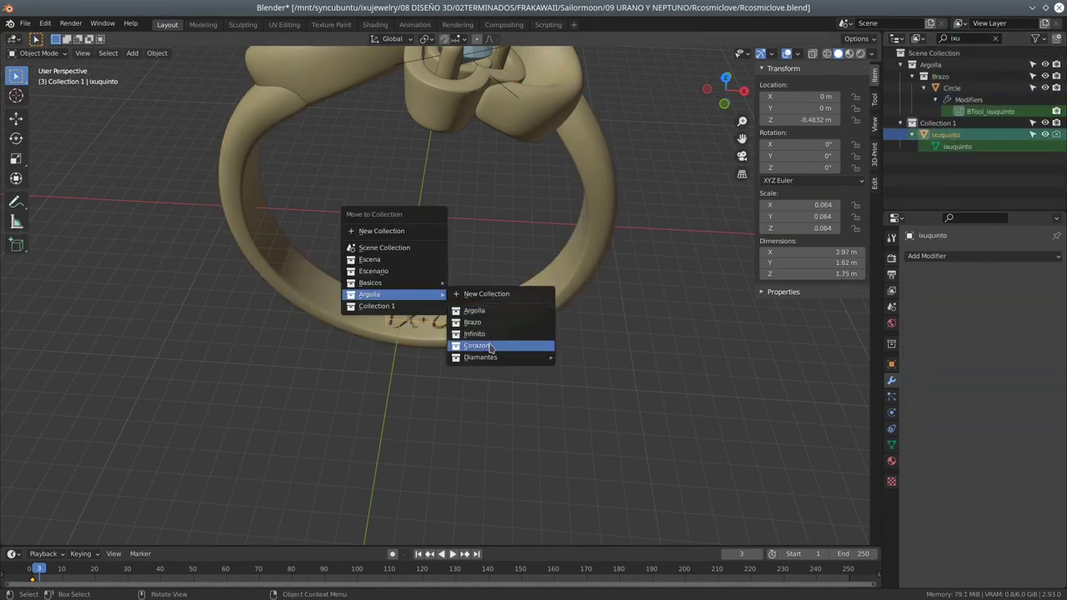
click(500, 345)
Inspect the IX·U engraving up close, then switch the viewport to rendered shading.
key(KP_Decimal)
drag(426, 309, 375, 336)
scroll(up, 3)
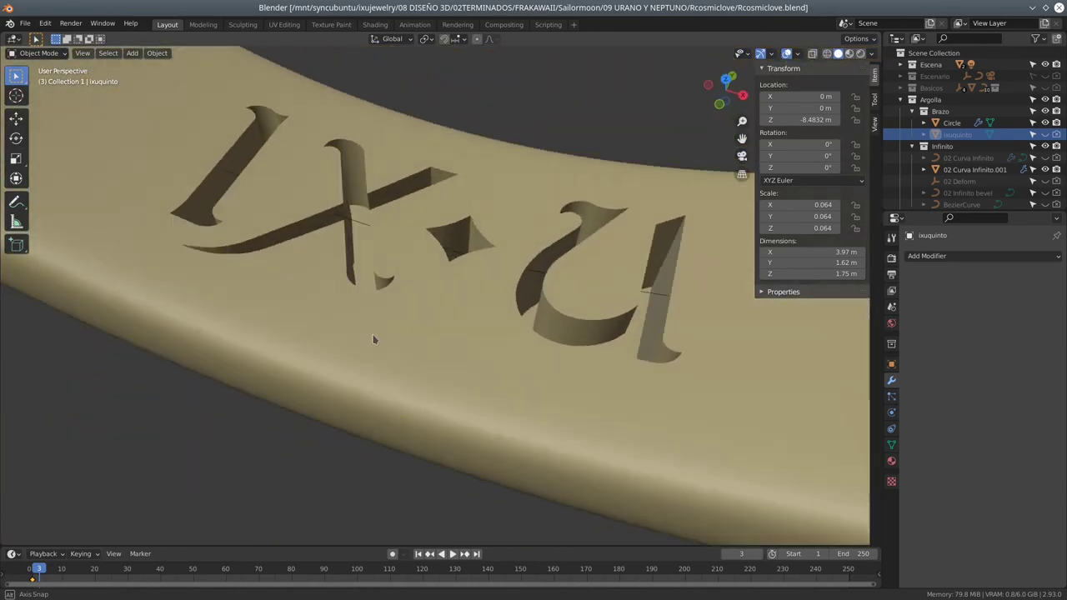
key(3)
key(1)
drag(372, 238, 476, 251)
key(z)
click(480, 211)
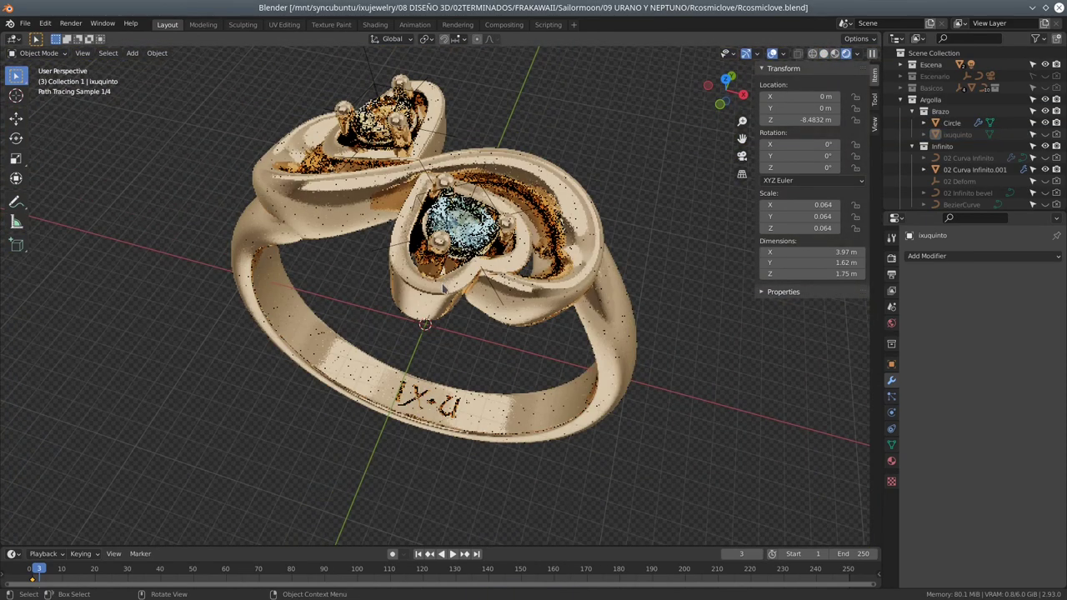
Orbit and zoom the rendered ring to a fresh angle and make the window borderless.
drag(444, 296, 409, 329)
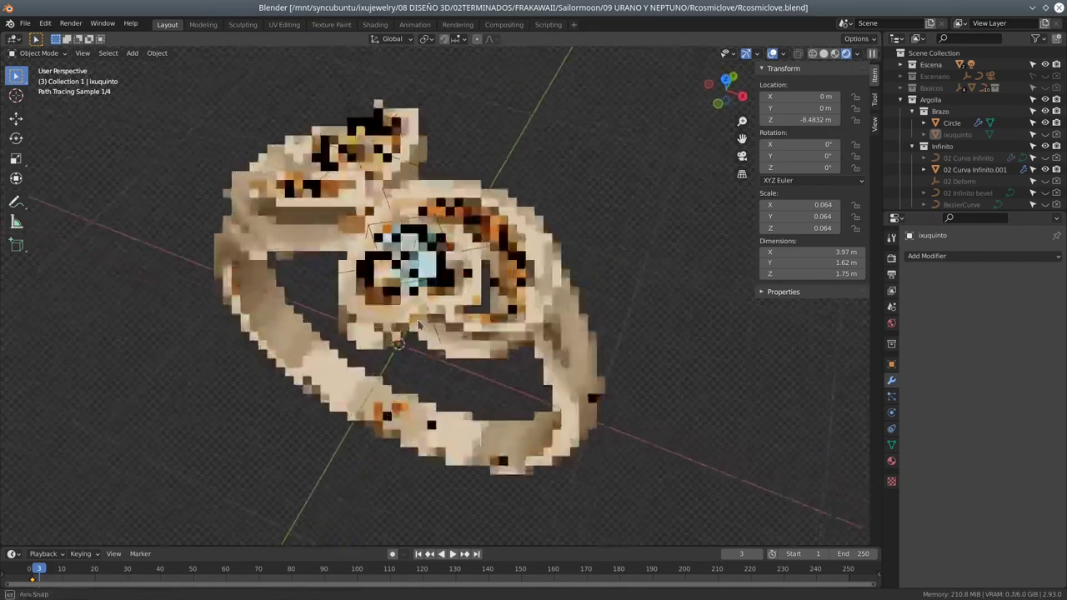
scroll(up, 3)
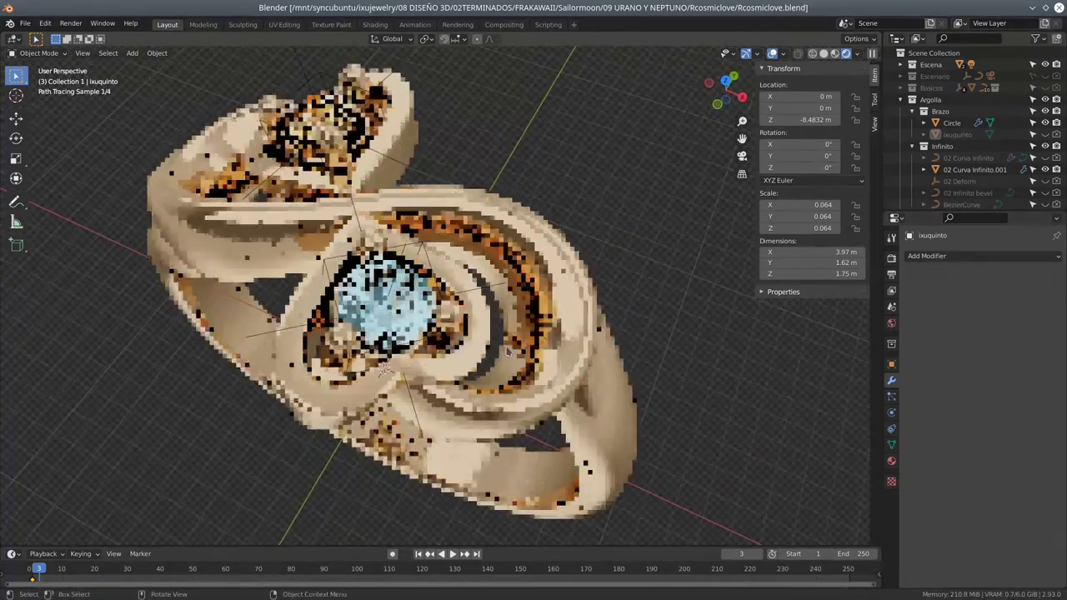
drag(593, 244, 597, 241)
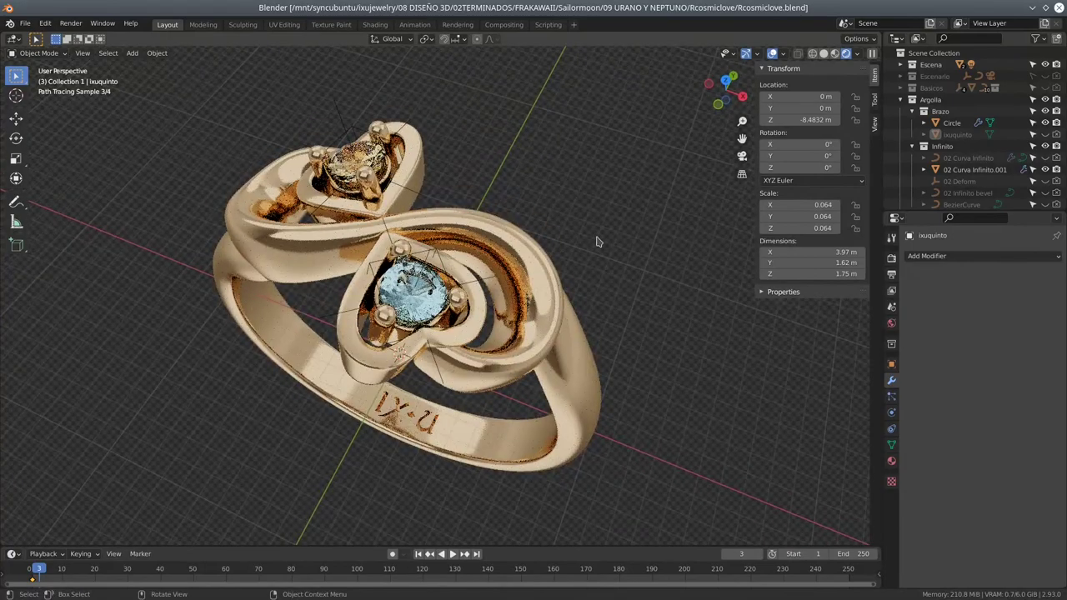
drag(596, 242, 601, 230)
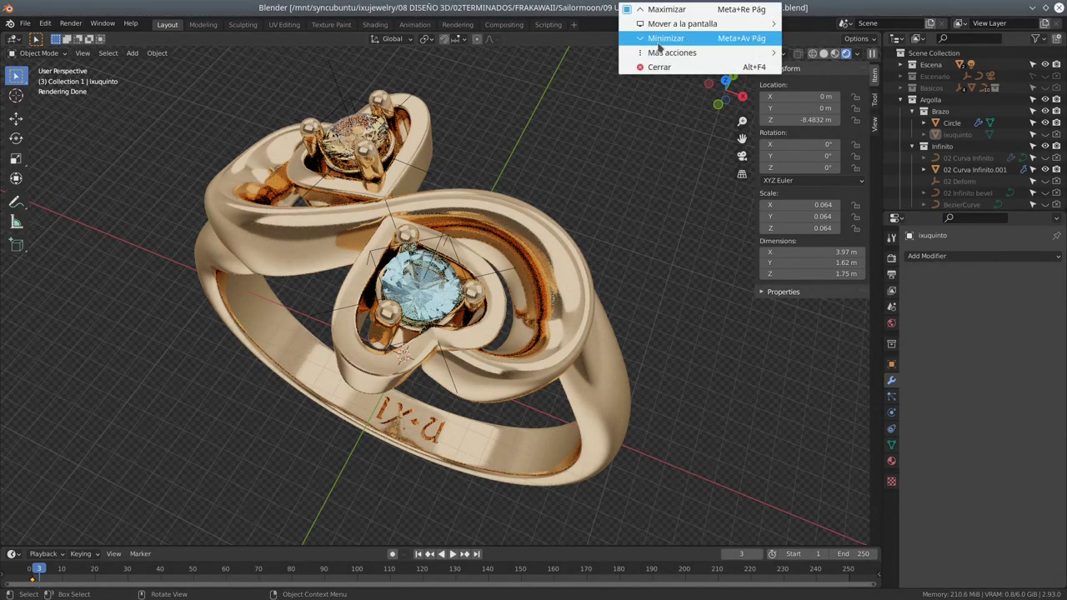
mouse_move(672, 53)
click(825, 140)
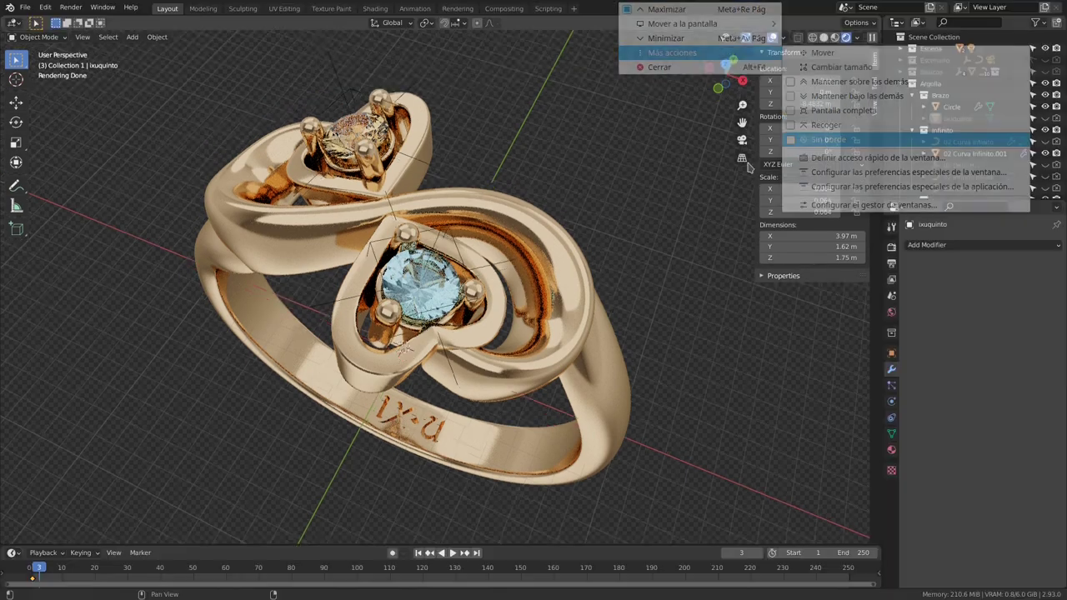